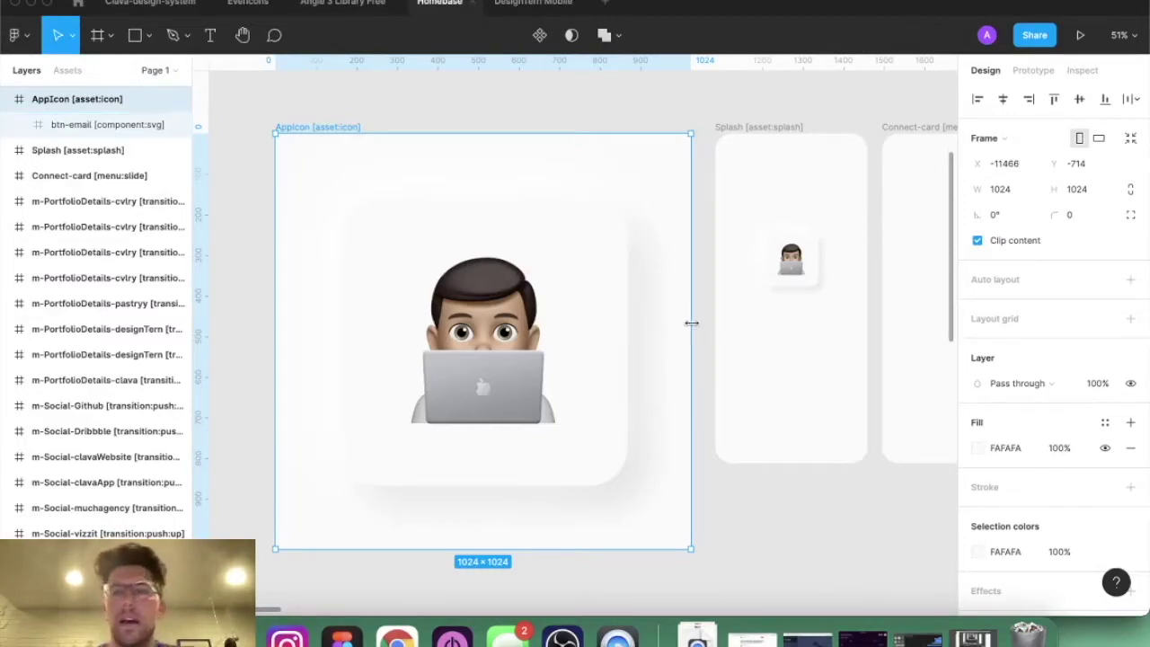
- Scroll across the Homebase canvas frames, then switch to the Clava-design-system file
scroll(692, 314, "right", 5)
scroll(611, 302, "right", 1)
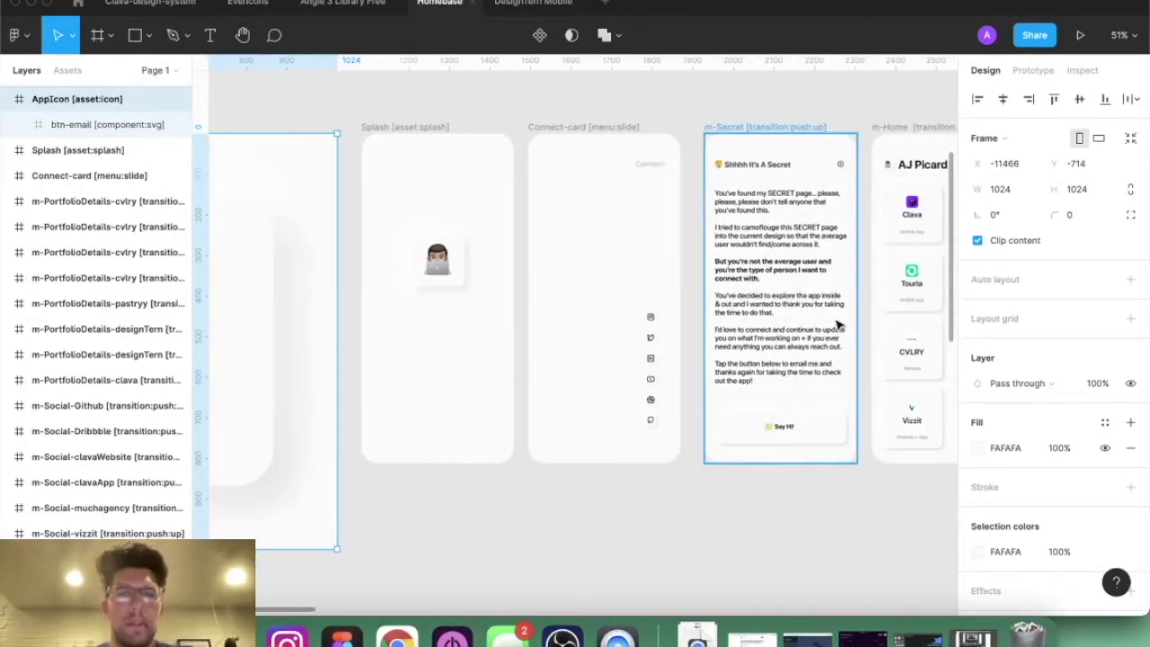
scroll(836, 323, "right", 6)
scroll(835, 325, "left", 1)
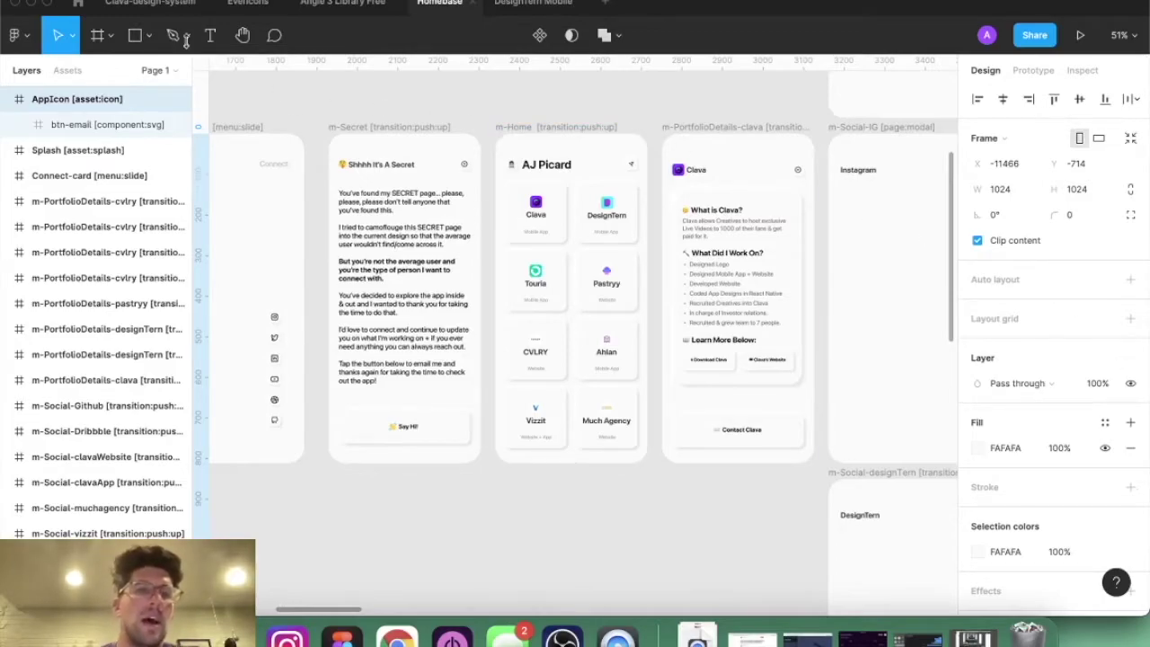
left_click(175, 11)
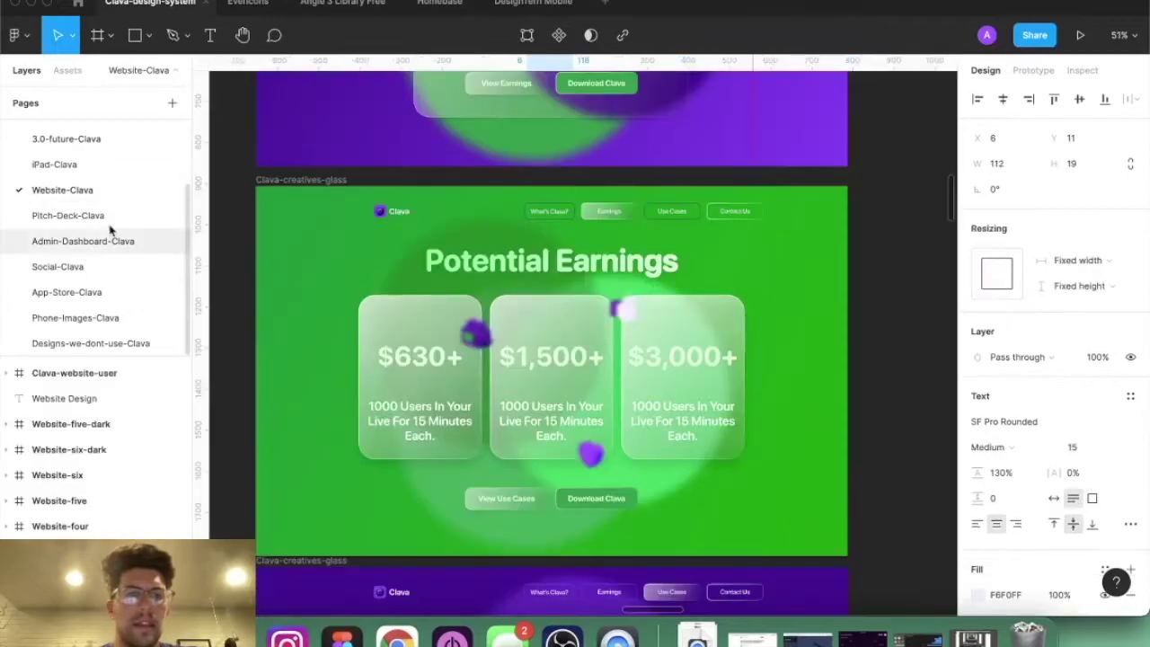
- Scroll through the Website-Clava page's purple What's Clava? and green Potential Earnings frames
scroll(640, 364, "up", 5)
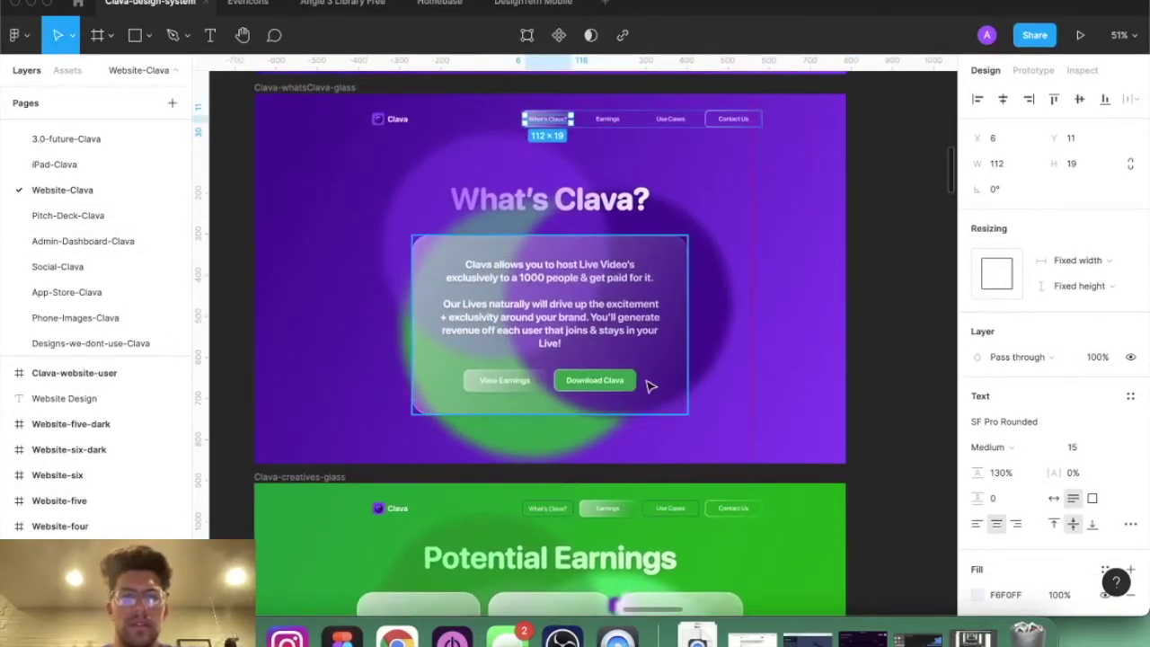
scroll(646, 372, "up", 6)
scroll(647, 362, "down", 3)
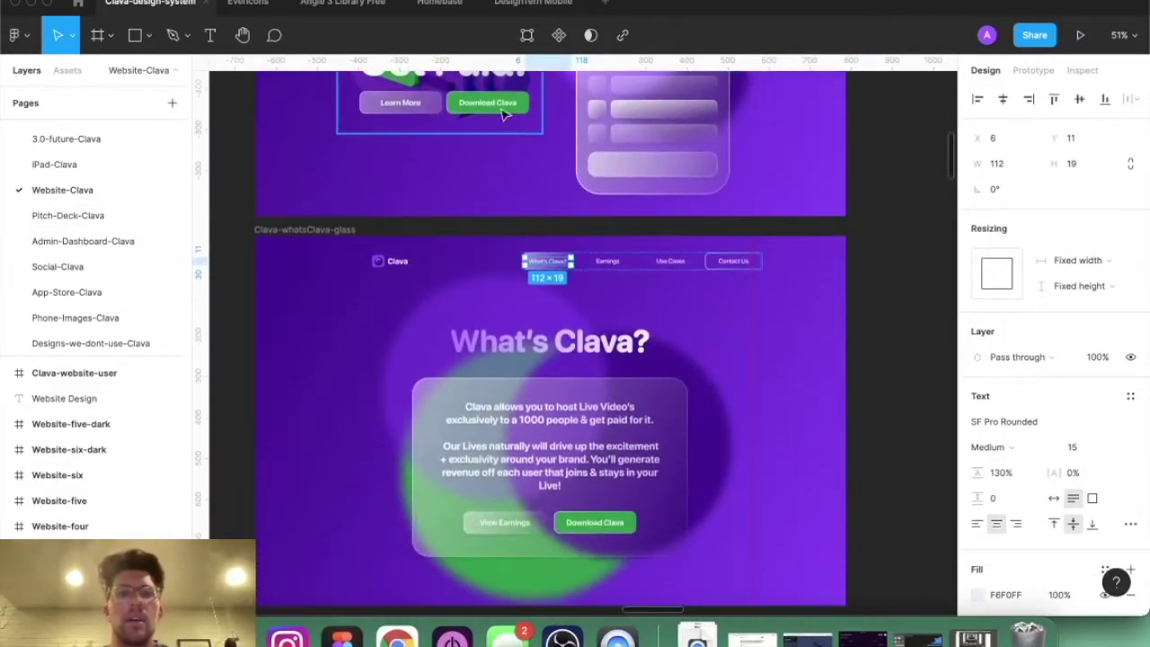
- Return to the Homebase file and pan around its mobile portfolio screens
left_click(439, 3)
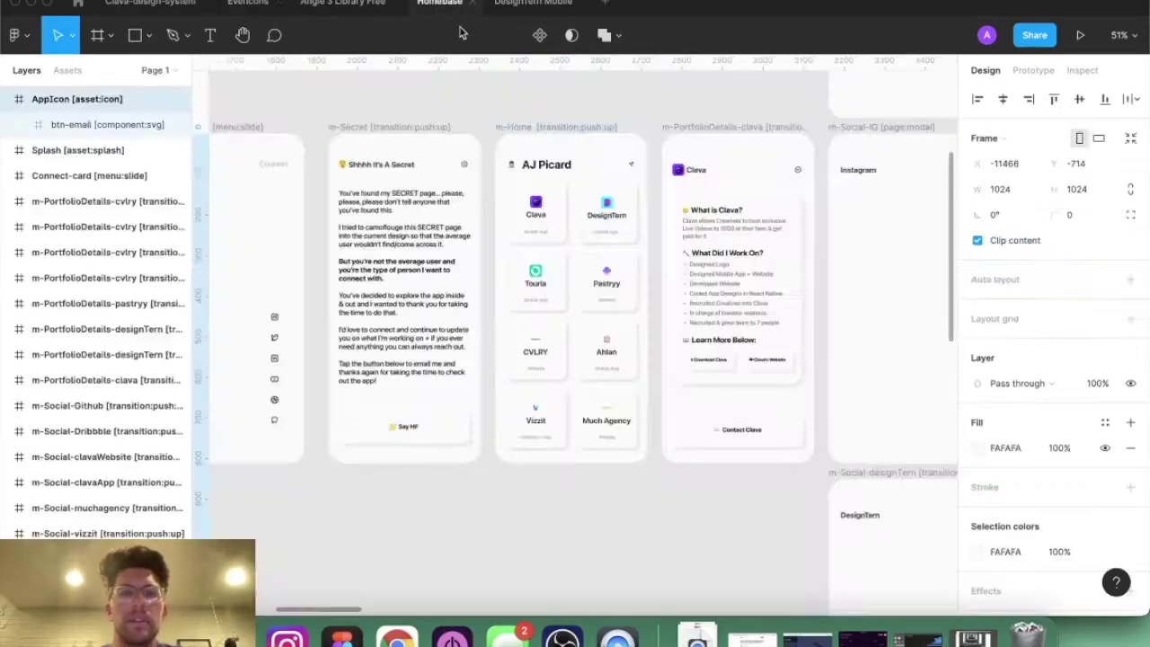
scroll(535, 278, "up", 5)
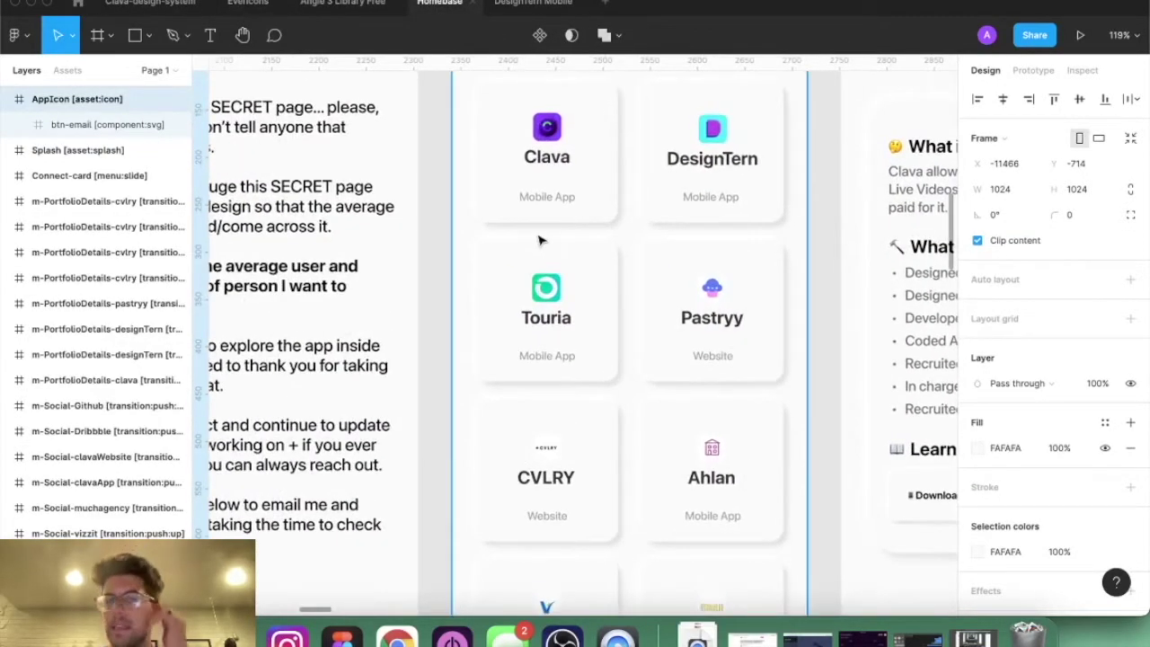
scroll(595, 284, "down", 2)
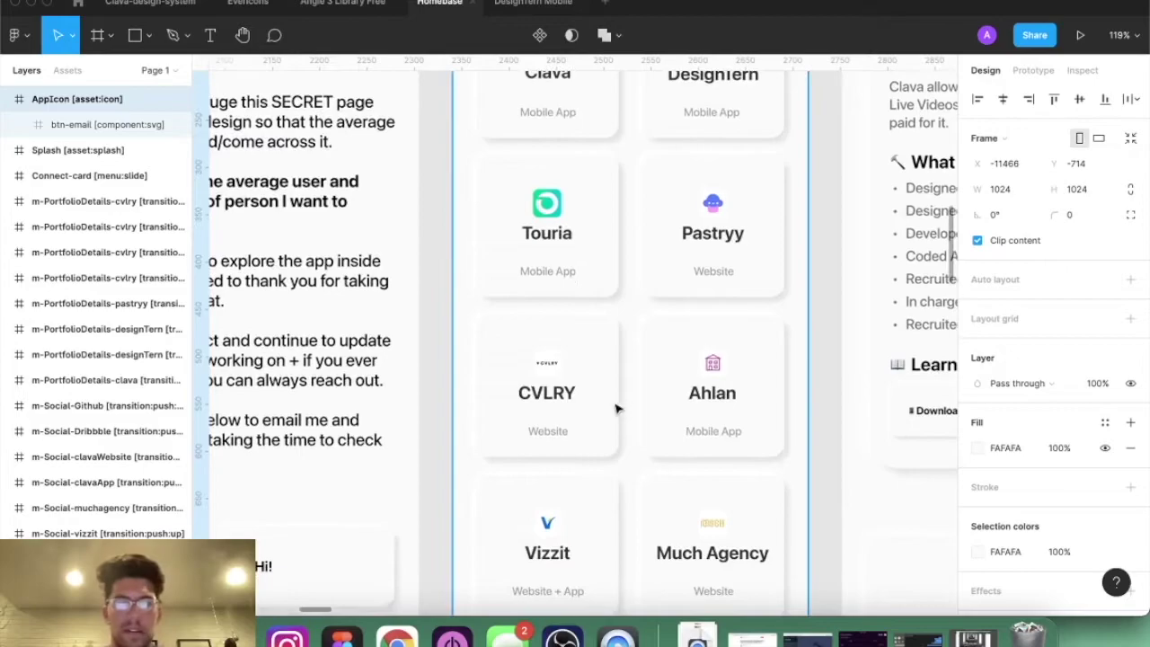
scroll(626, 413, "down", 5)
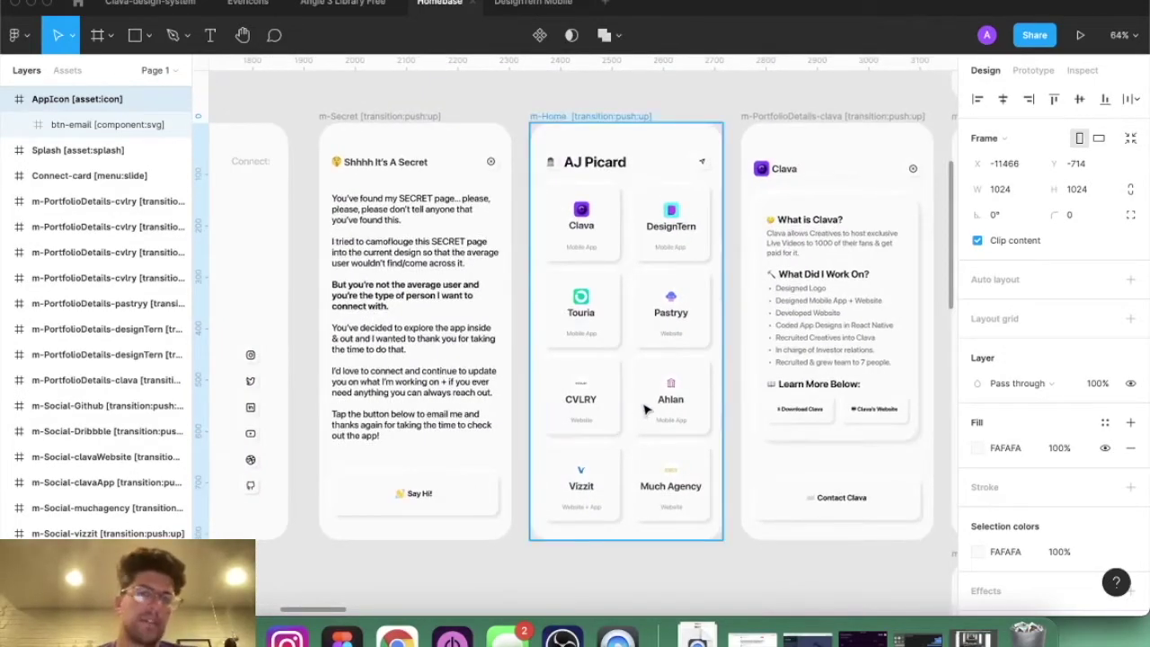
scroll(671, 400, "down", 3)
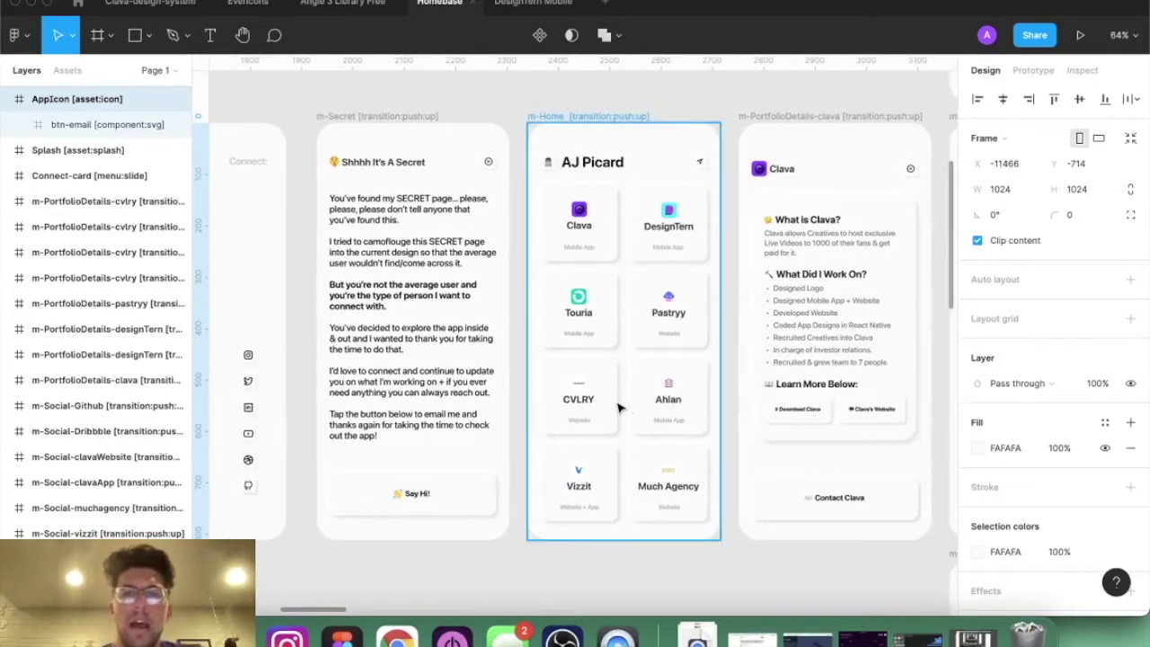
scroll(617, 408, "up", 4)
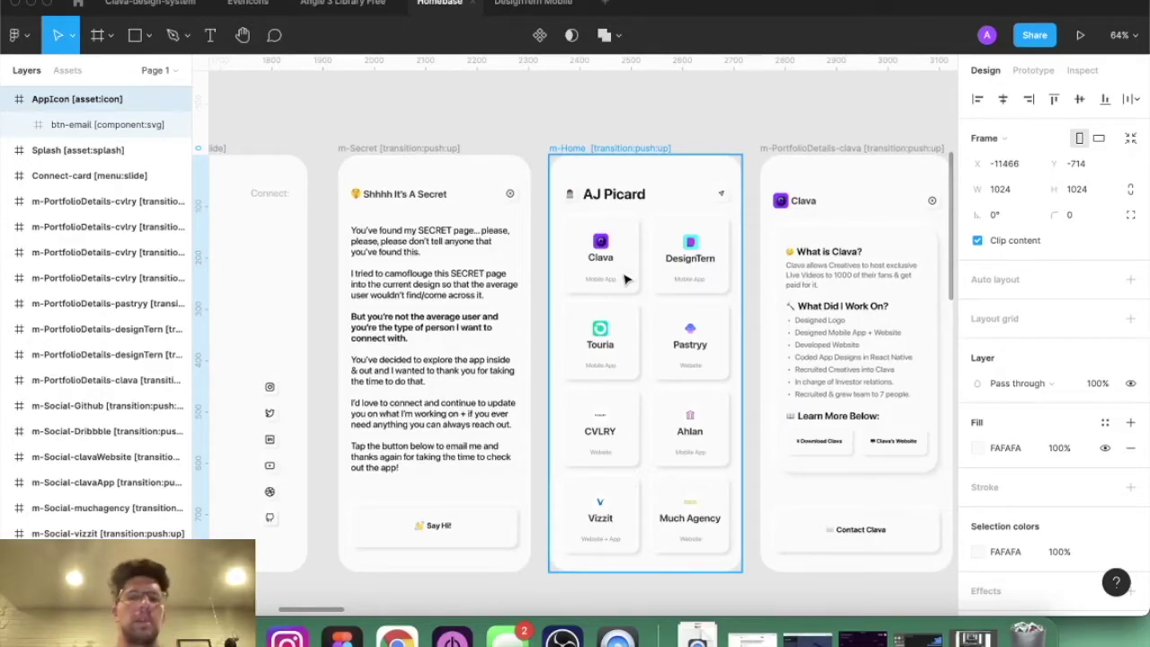
scroll(767, 282, "right", 3)
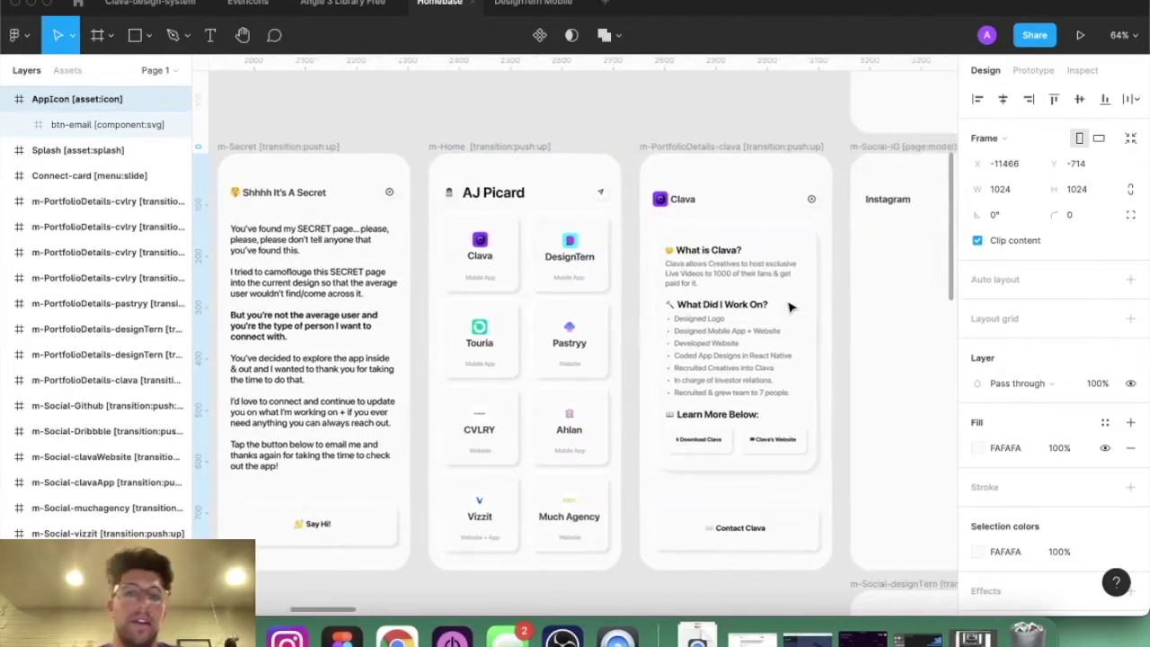
scroll(753, 300, "down", 1)
scroll(753, 299, "left", 1)
scroll(480, 291, "down", 3)
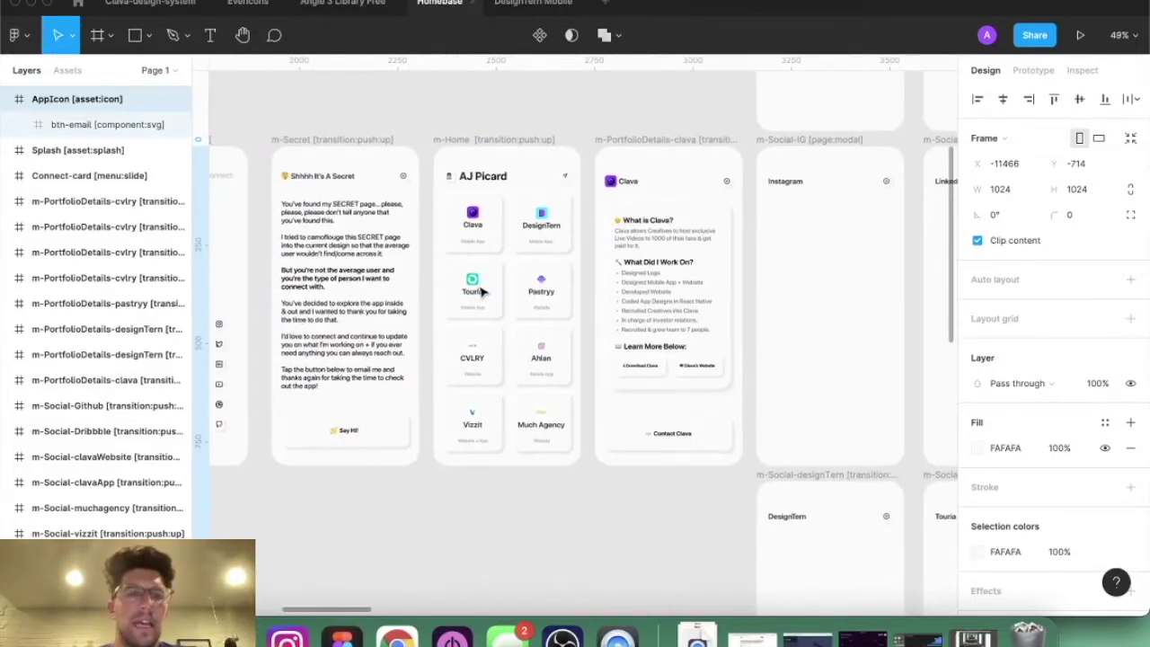
scroll(480, 292, "up", 3)
scroll(481, 291, "right", 3)
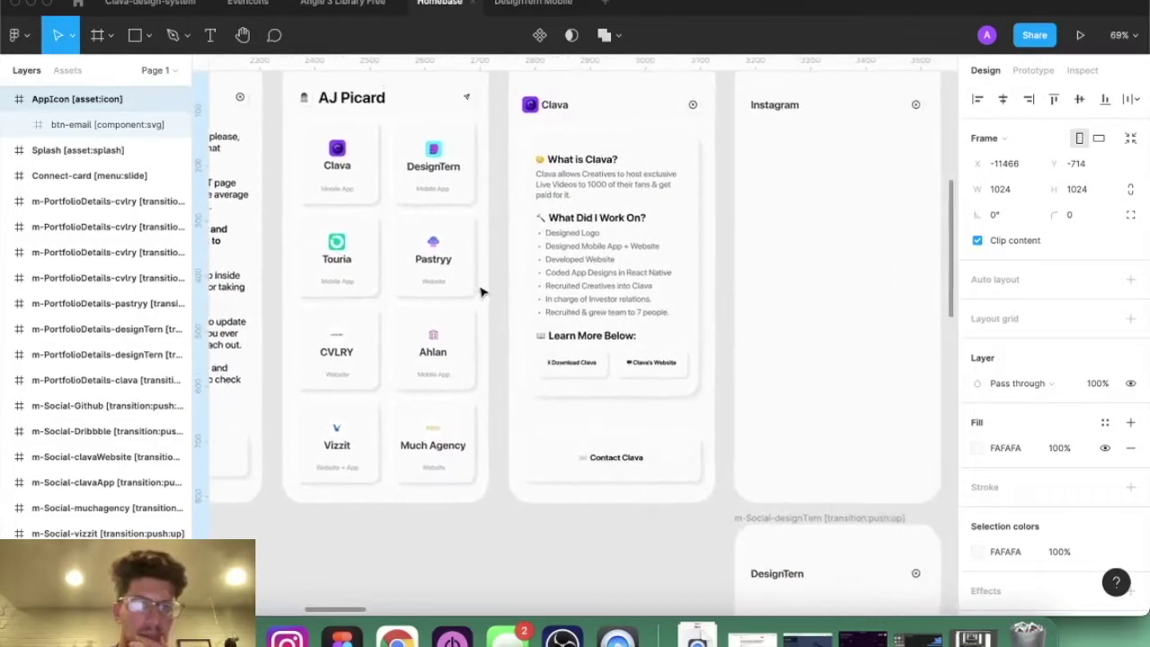
scroll(481, 291, "up", 3)
scroll(480, 291, "left", 3)
scroll(480, 291, "down", 2)
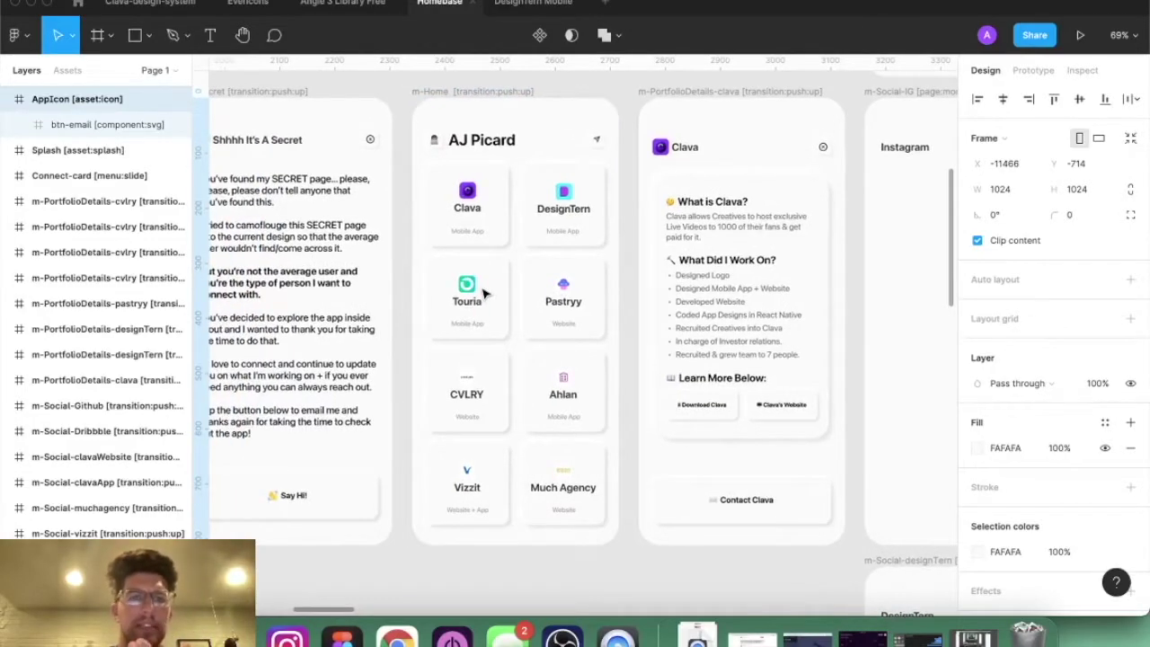
scroll(483, 292, "left", 3)
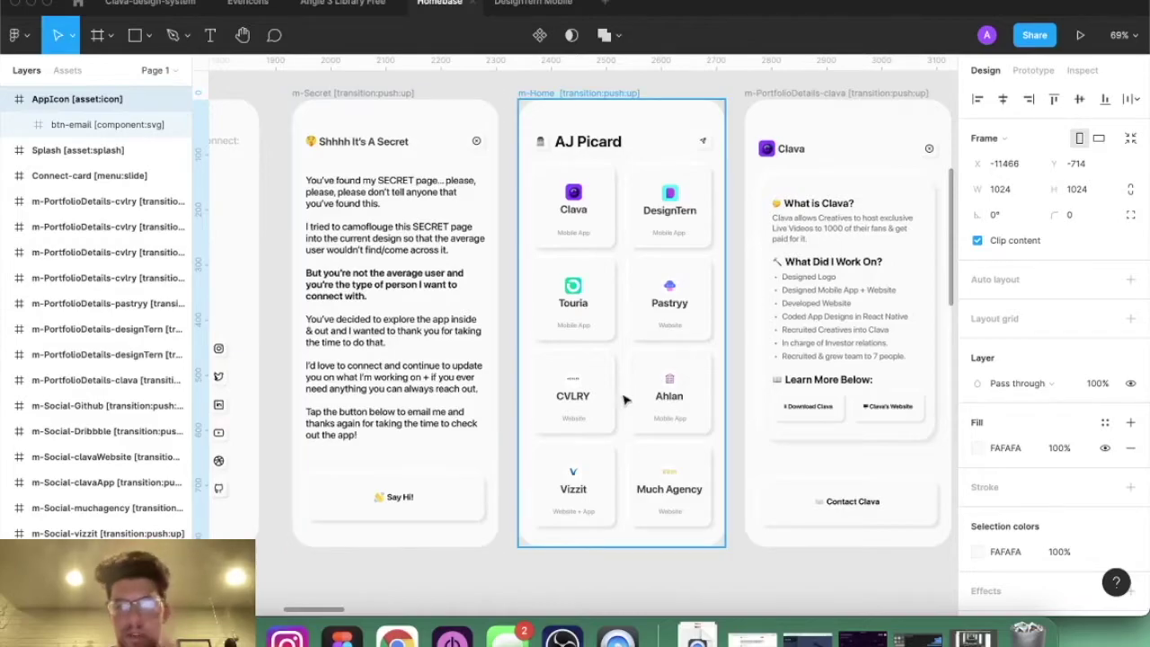
scroll(626, 384, "right", 2)
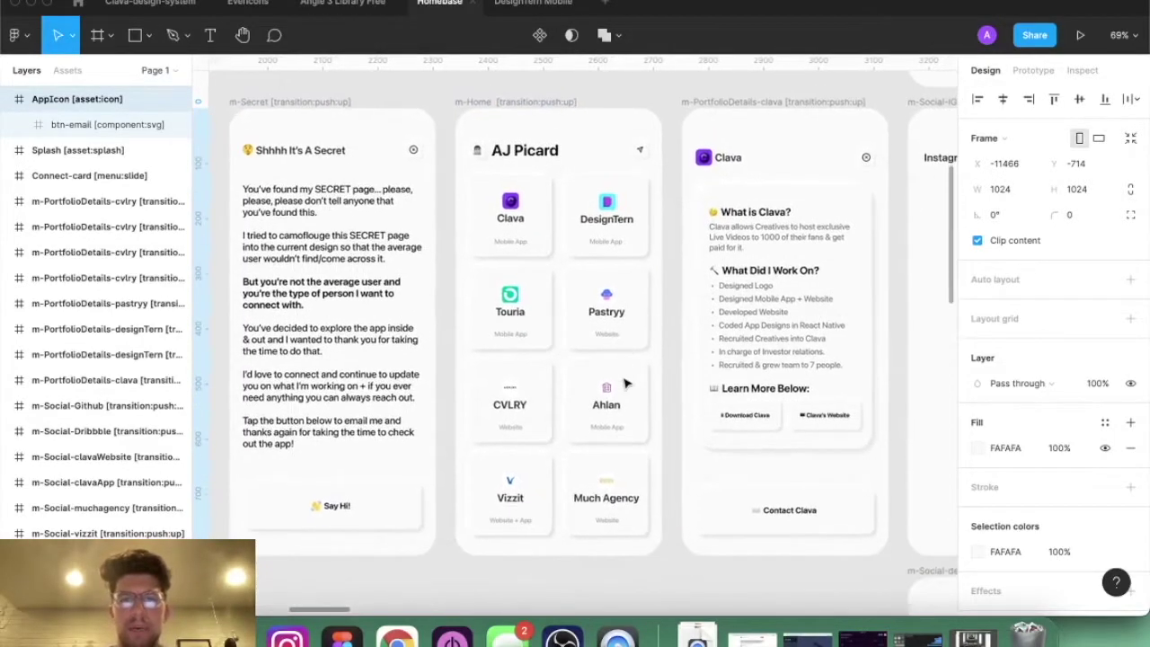
scroll(597, 247, "right", 3)
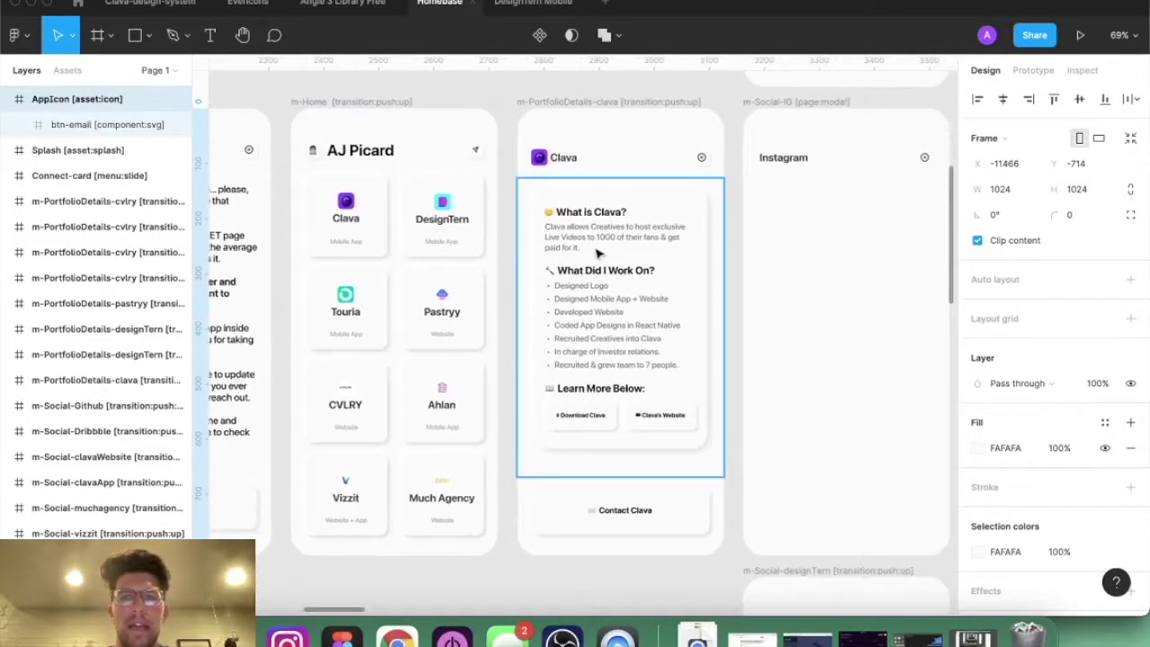
- Select the content-wrapper inside the m-PortfolioDetails-clava frame
left_click(649, 297)
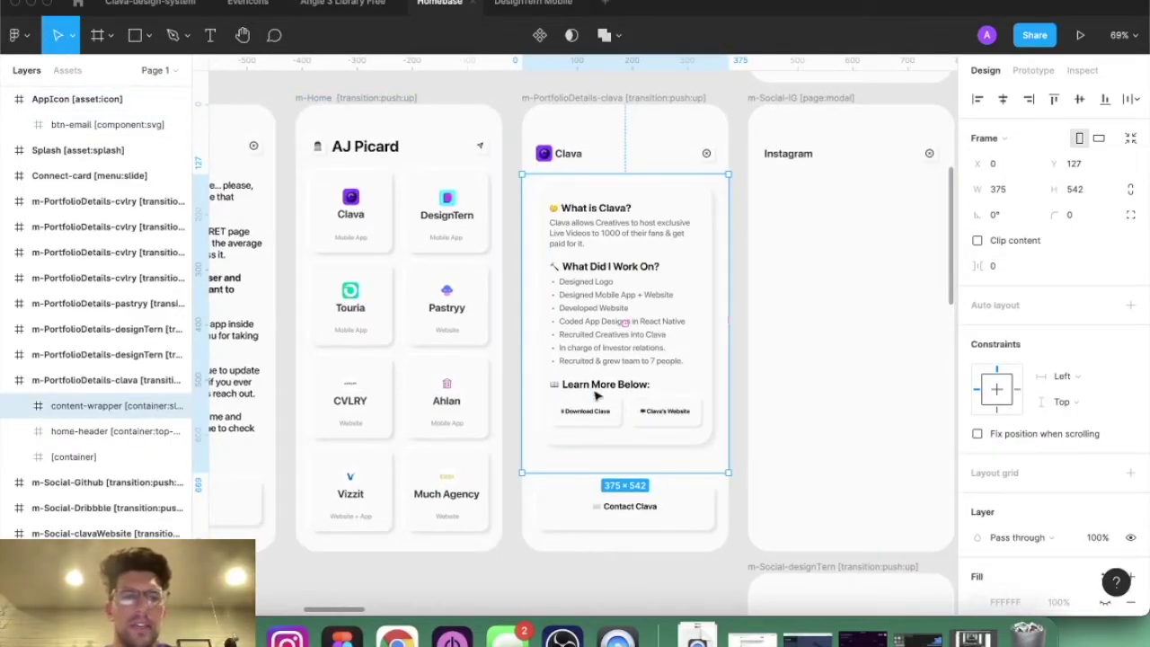
scroll(657, 411, "right", 1)
scroll(657, 412, "right", 1)
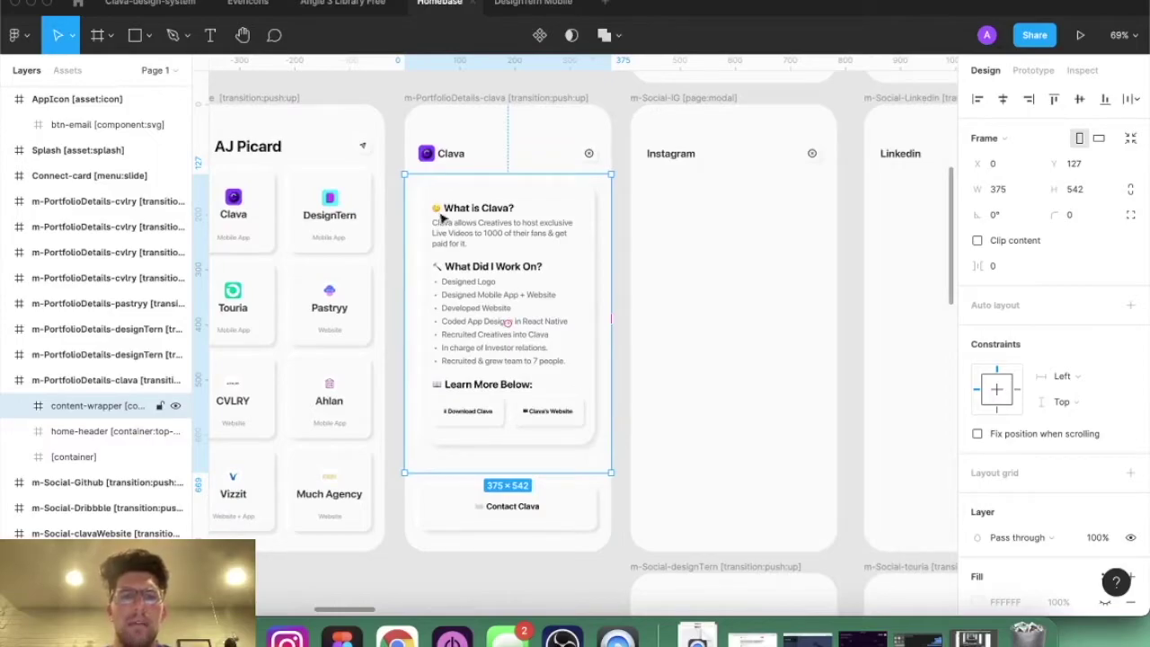
scroll(551, 311, "down", 3)
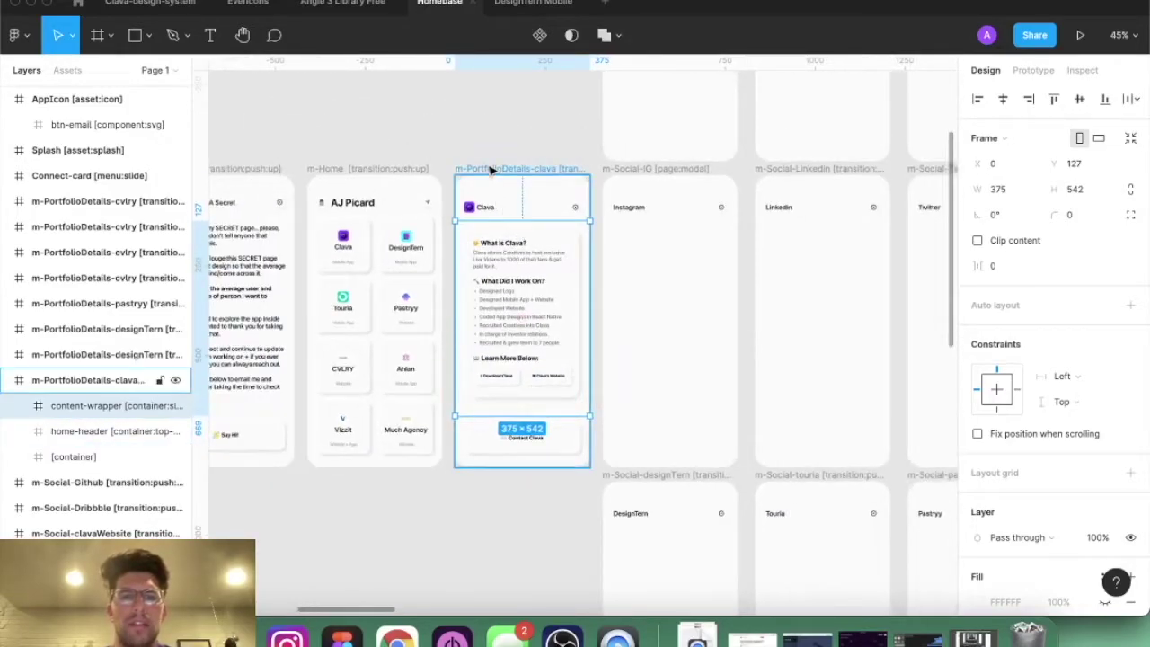
- Select the whole m-PortfolioDetails-clava frame and pan around the neighbouring screens
left_click(489, 169)
scroll(803, 405, "left", 1)
scroll(580, 485, "down", 2)
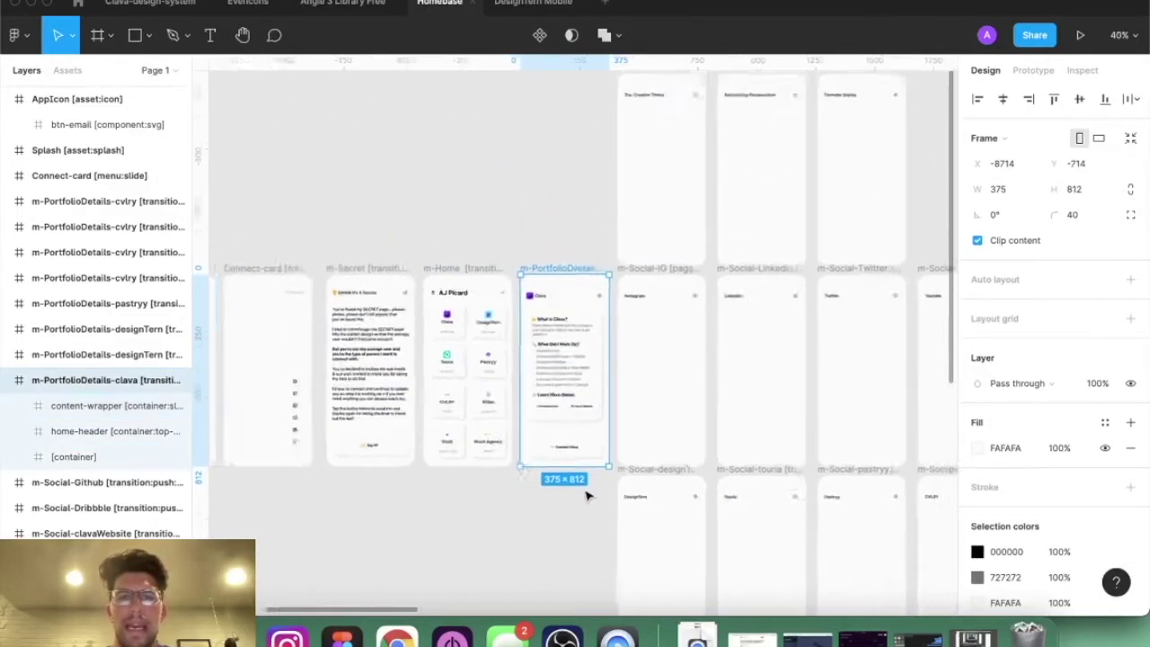
scroll(586, 496, "down", 2)
scroll(508, 400, "up", 2)
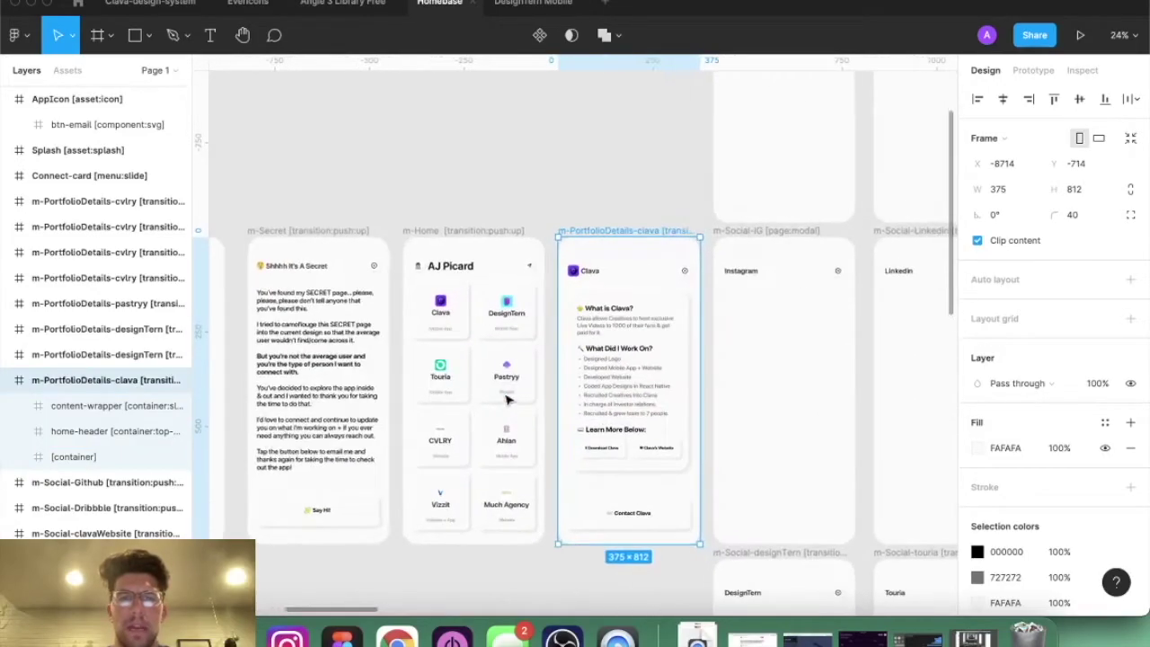
scroll(505, 436, "down", 1)
scroll(734, 411, "right", 3)
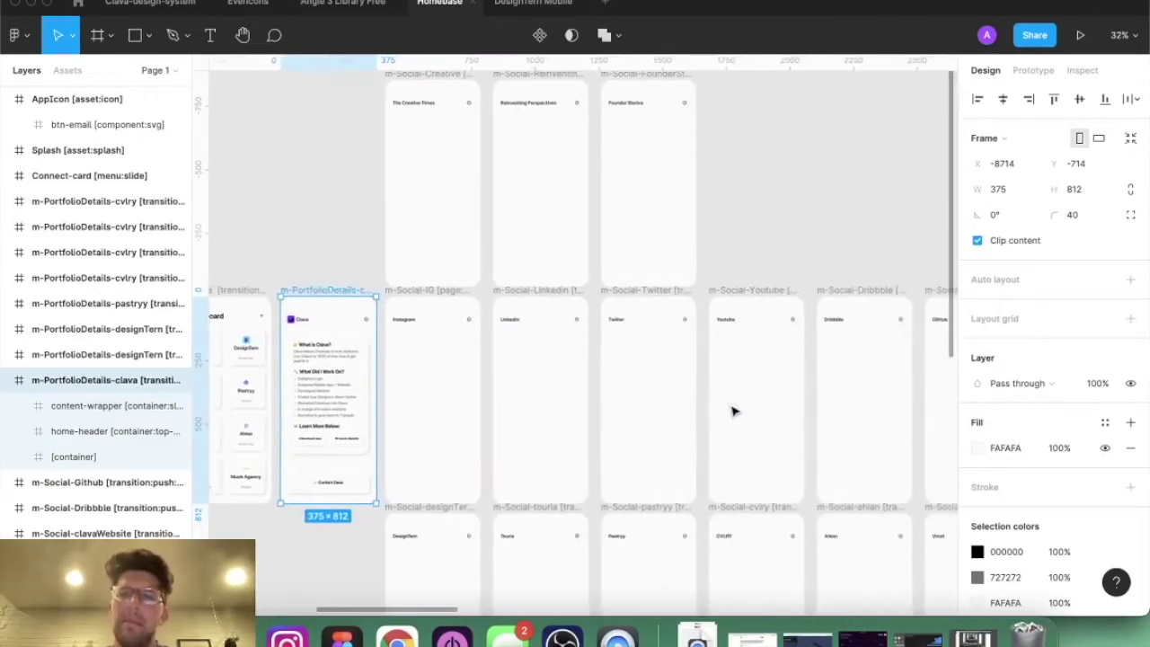
scroll(657, 416, "down", 2)
scroll(678, 428, "down", 5)
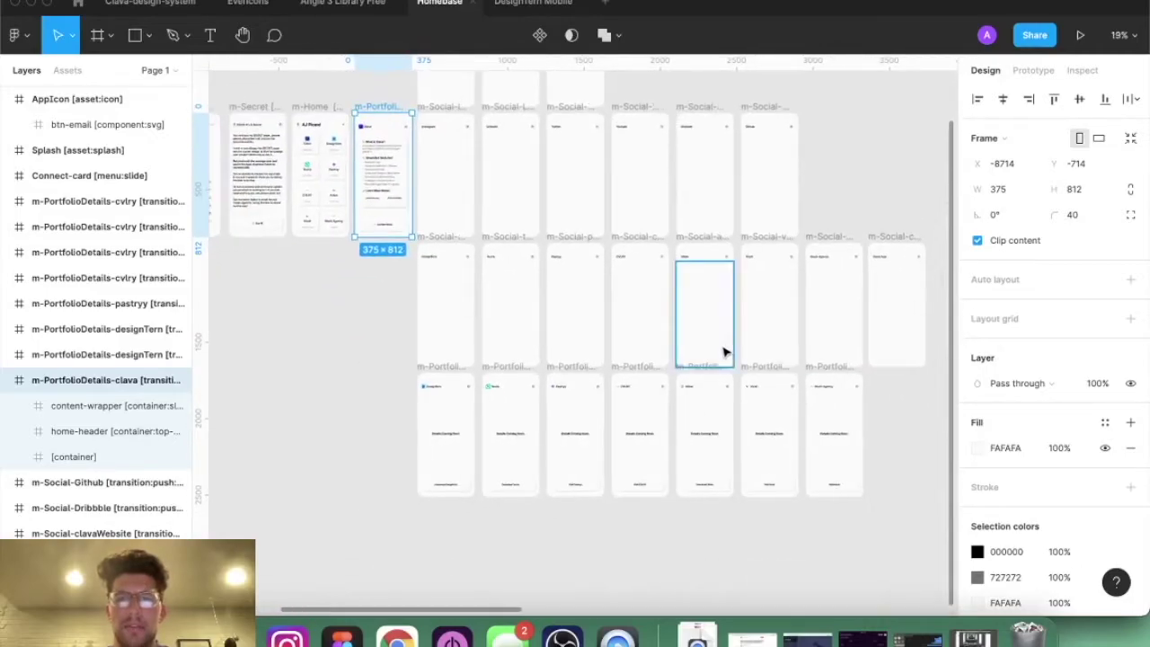
- Pan and zoom back to the Splash and AppIcon frames at the start of the board
scroll(518, 390, "left", 1)
scroll(426, 431, "up", 5)
scroll(659, 419, "right", 10)
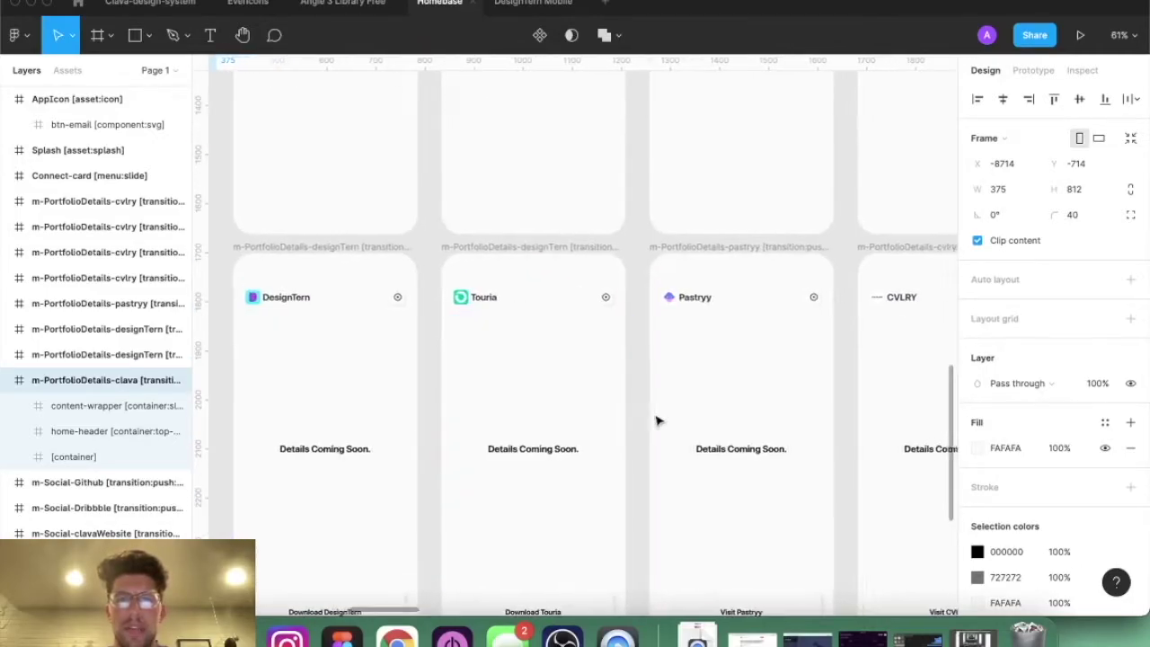
scroll(462, 372, "down", 2)
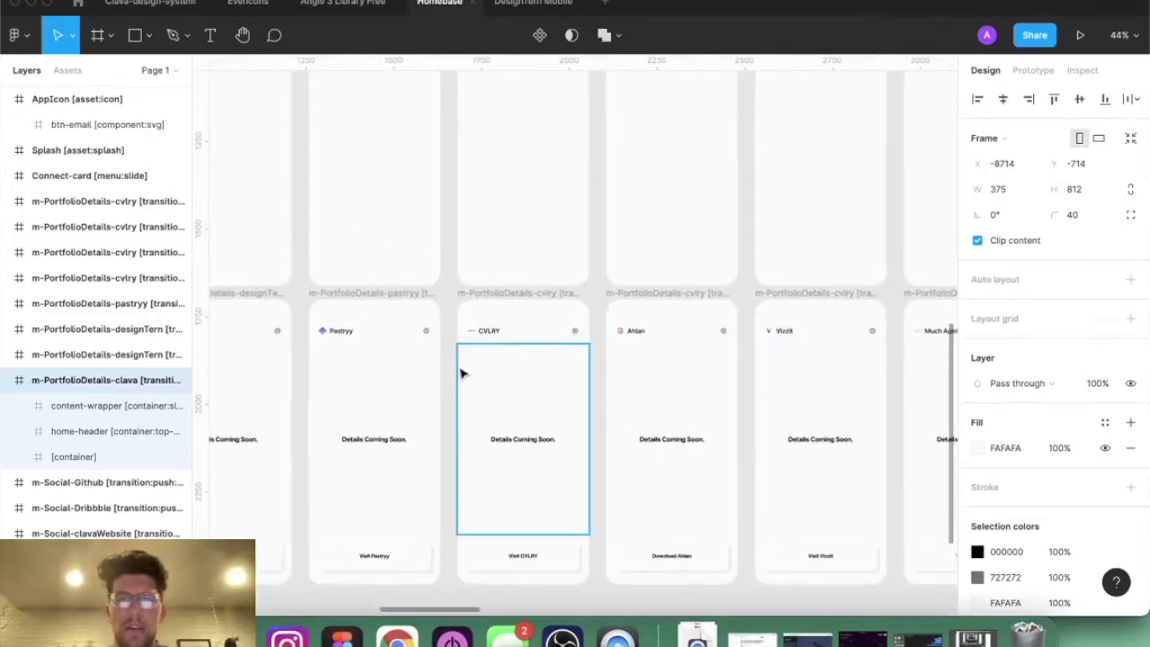
scroll(462, 372, "up", 5)
scroll(462, 371, "left", 8)
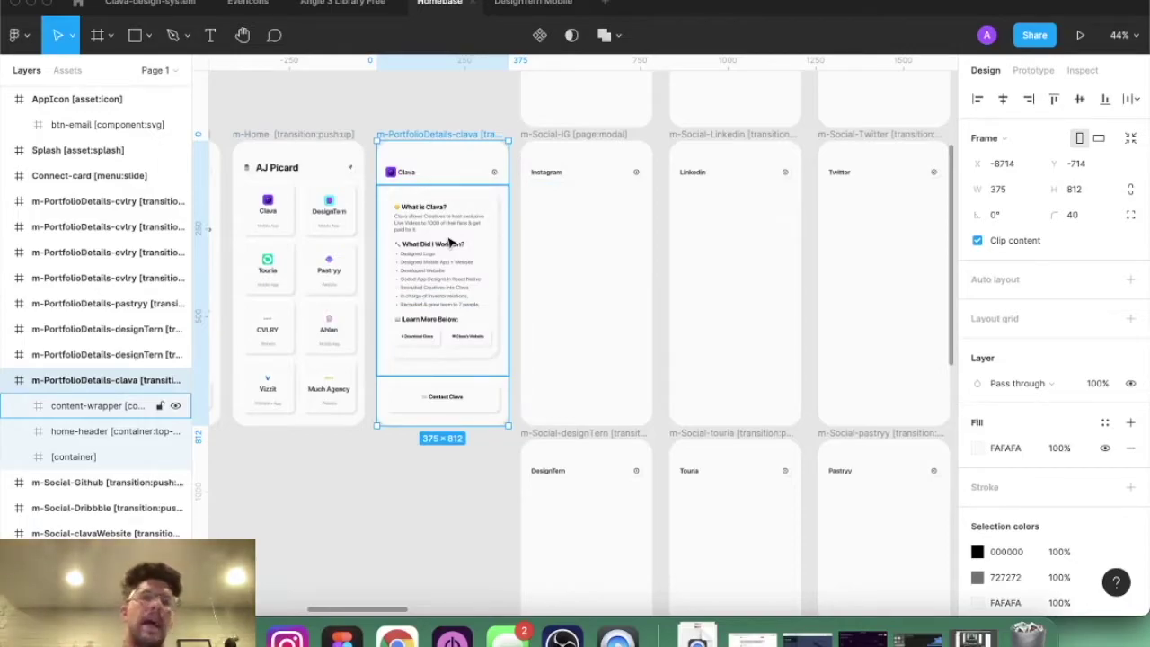
scroll(432, 270, "up", 3)
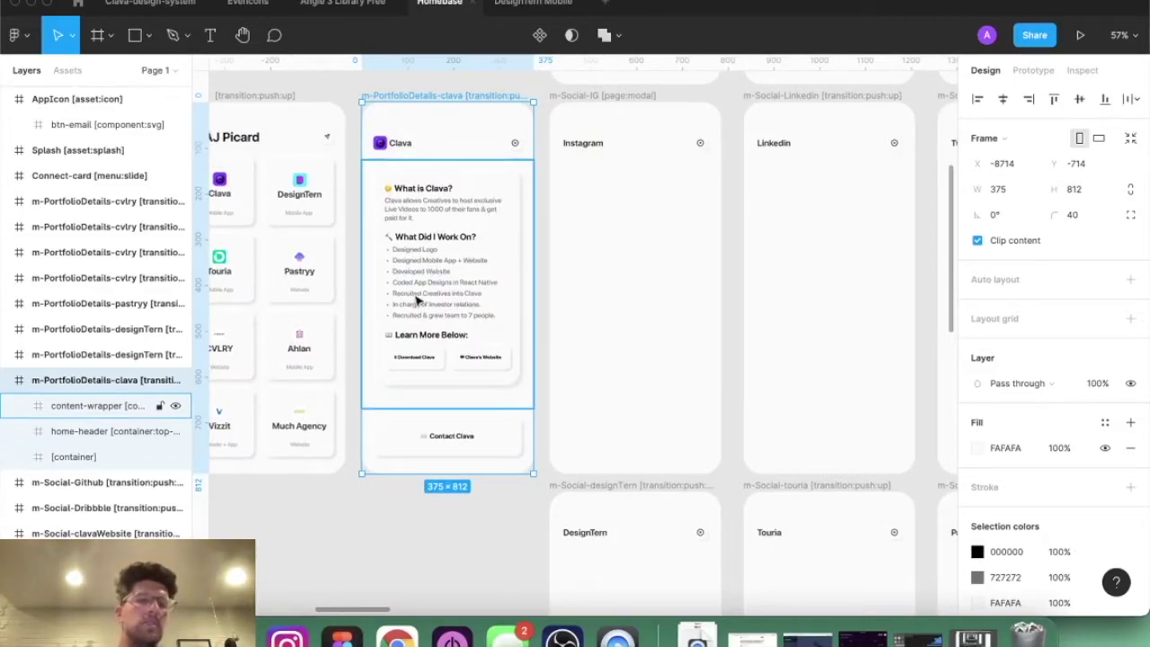
scroll(676, 380, "down", 5)
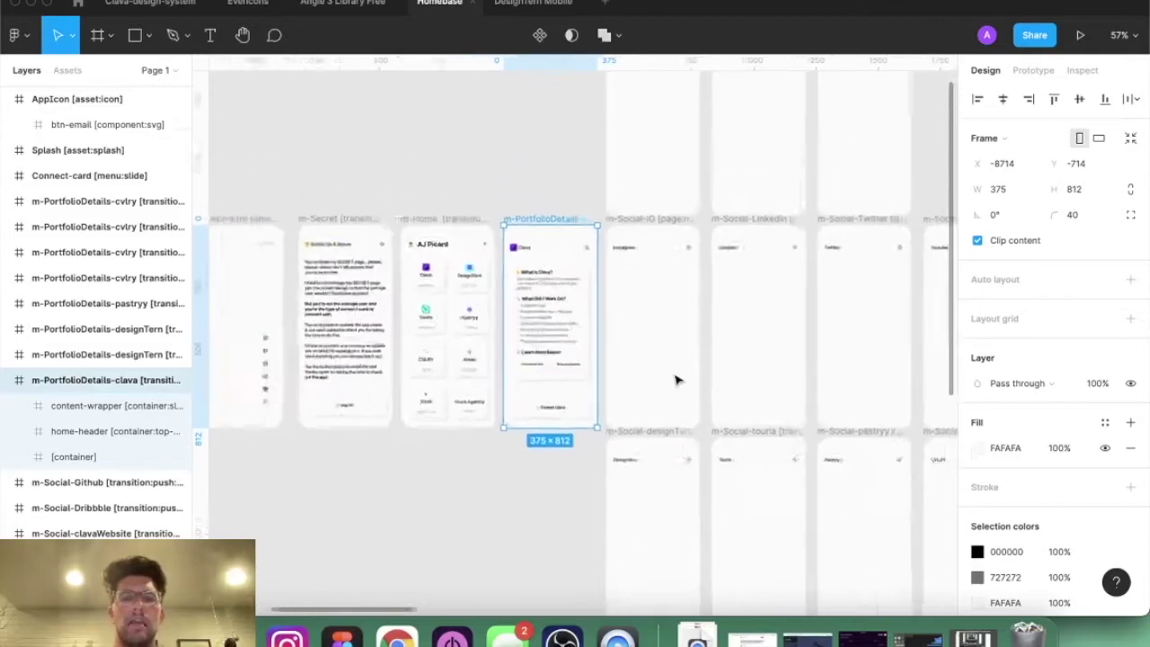
scroll(675, 380, "down", 8)
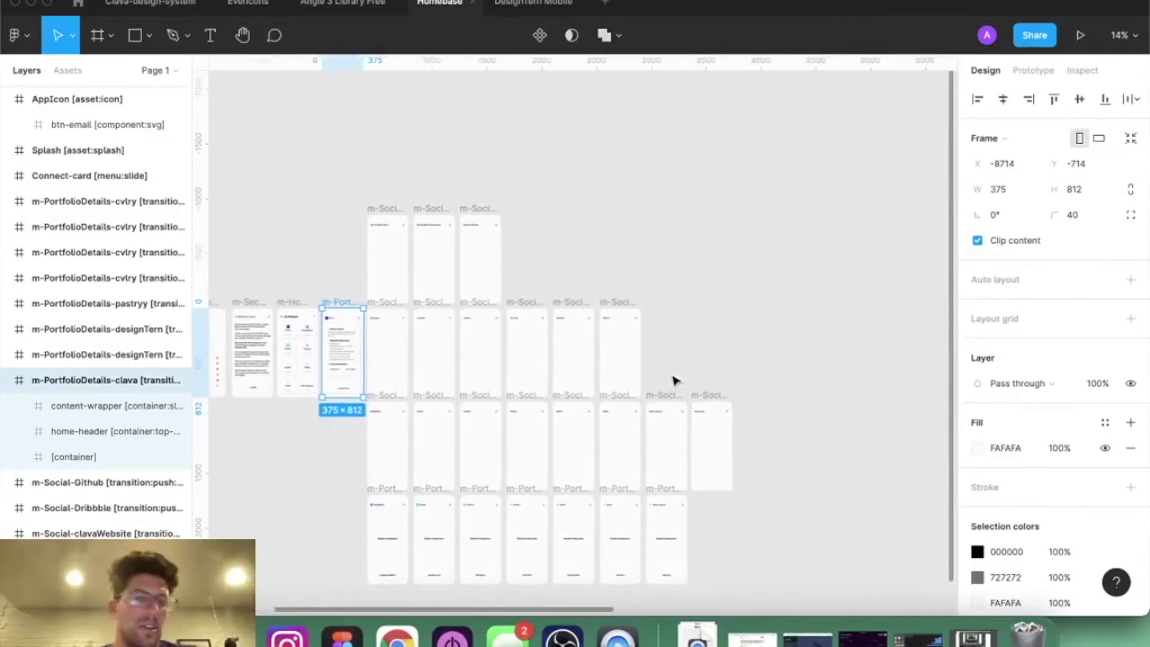
scroll(676, 380, "down", 2)
scroll(676, 380, "left", 2)
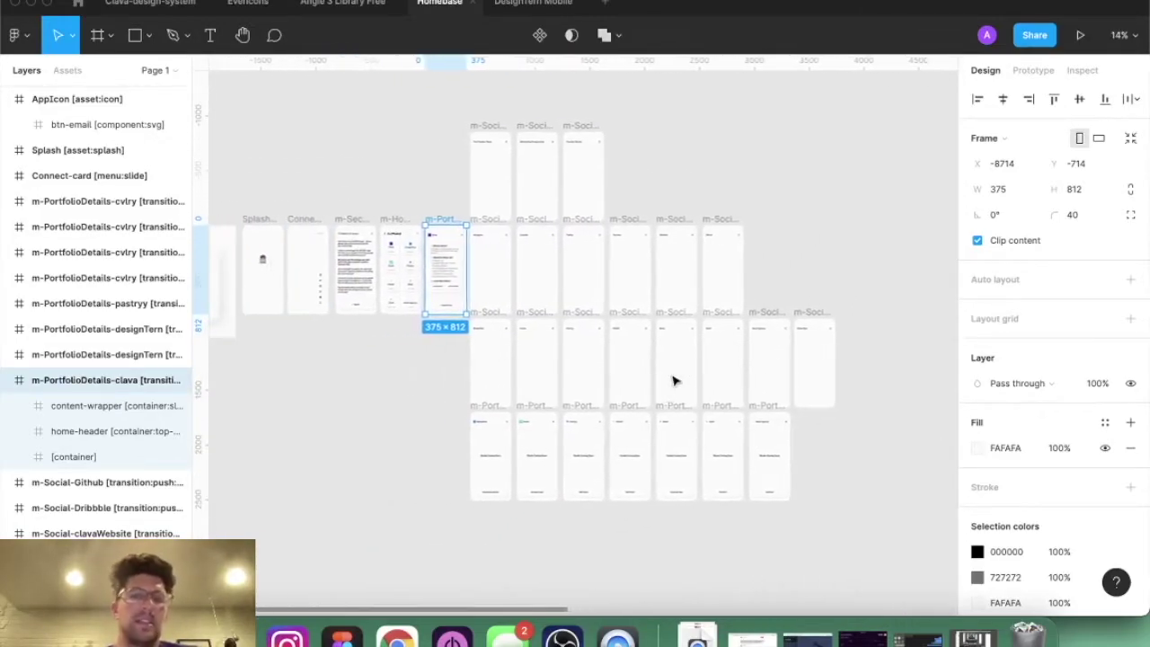
scroll(315, 236, "up", 3)
scroll(467, 275, "up", 5)
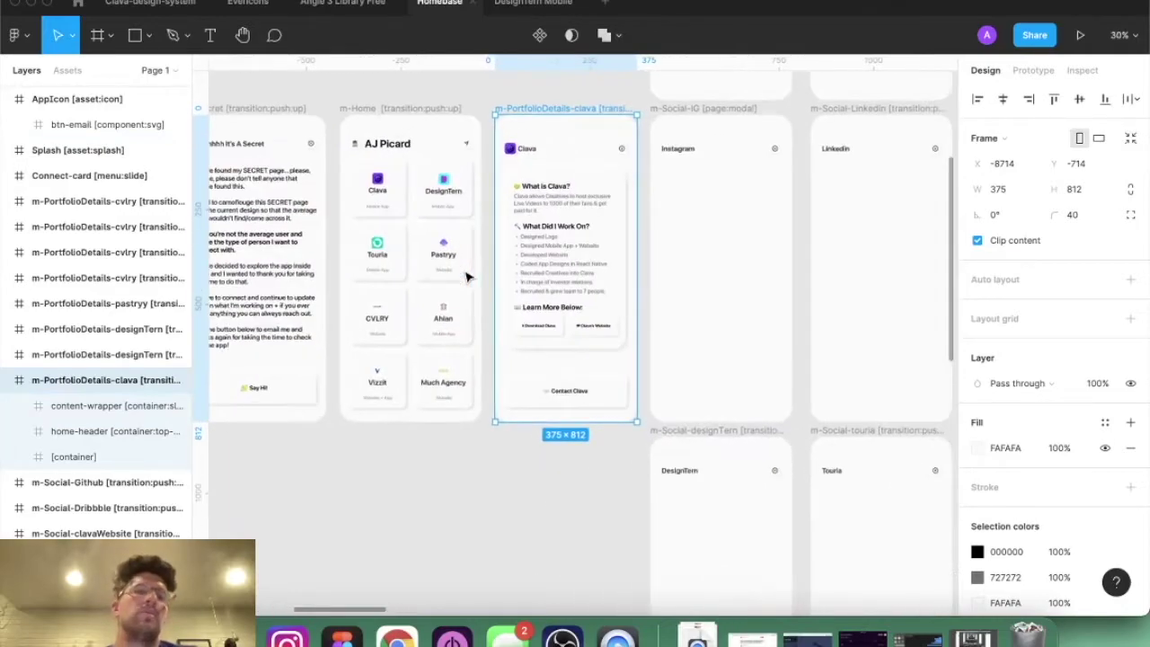
scroll(513, 283, "left", 5)
scroll(514, 283, "up", 2)
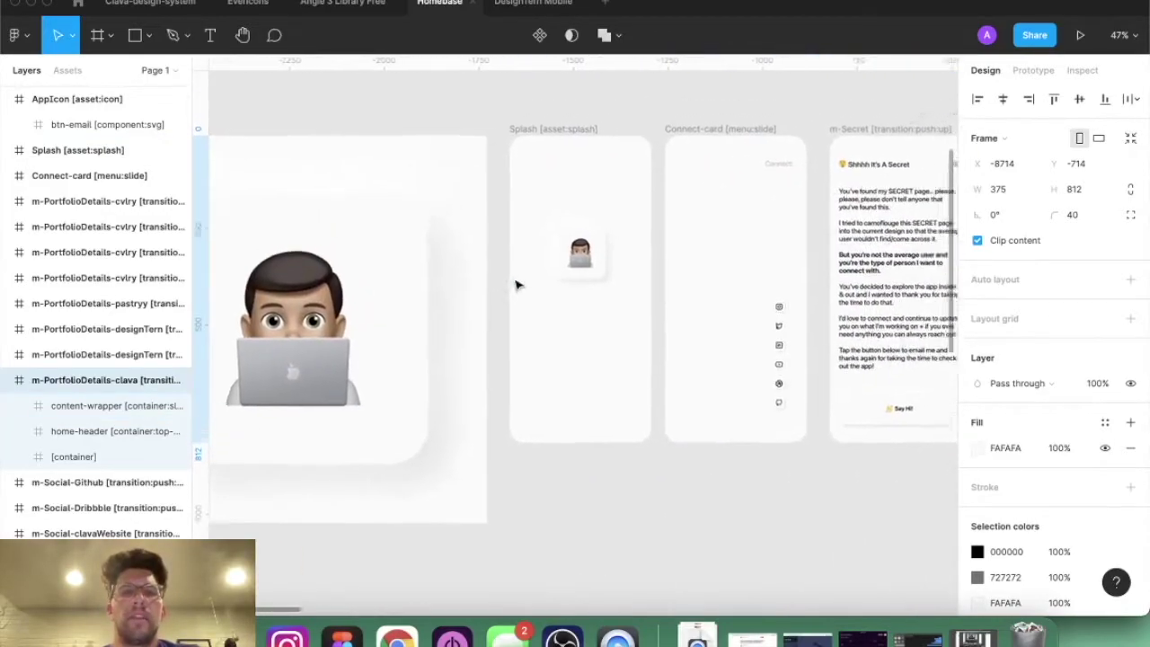
scroll(516, 285, "up", 2)
scroll(516, 285, "right", 1)
- Move the Splash screen's emoji image up from Y 244 to Y 204
left_click(621, 234)
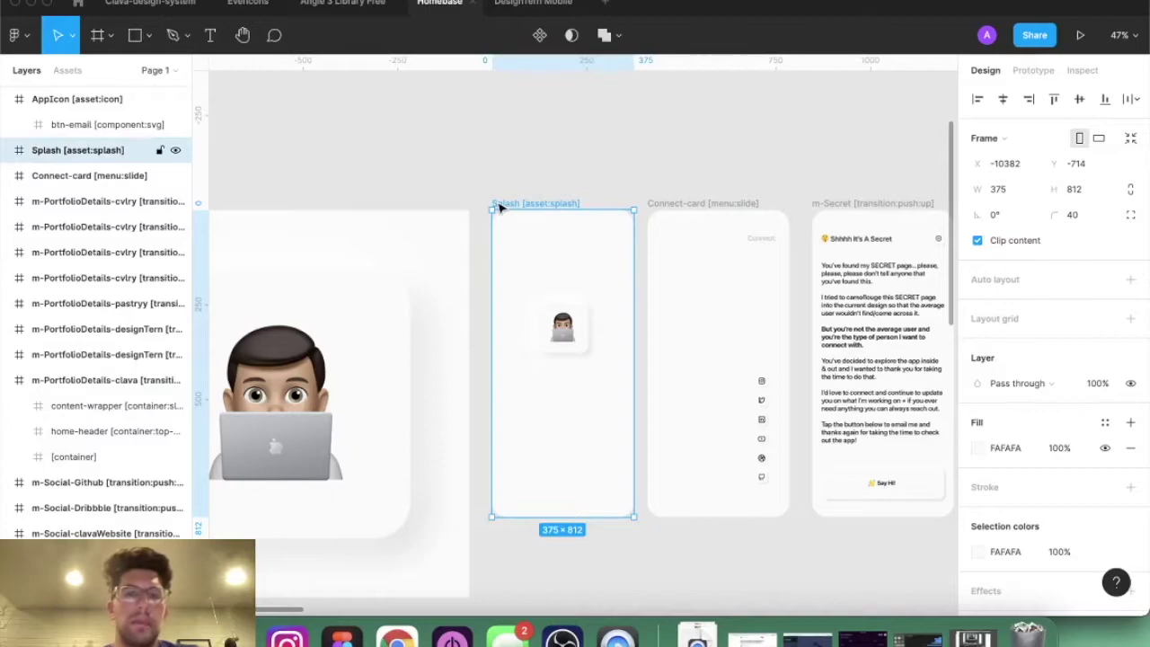
scroll(499, 207, "up", 3)
scroll(809, 375, "down", 3)
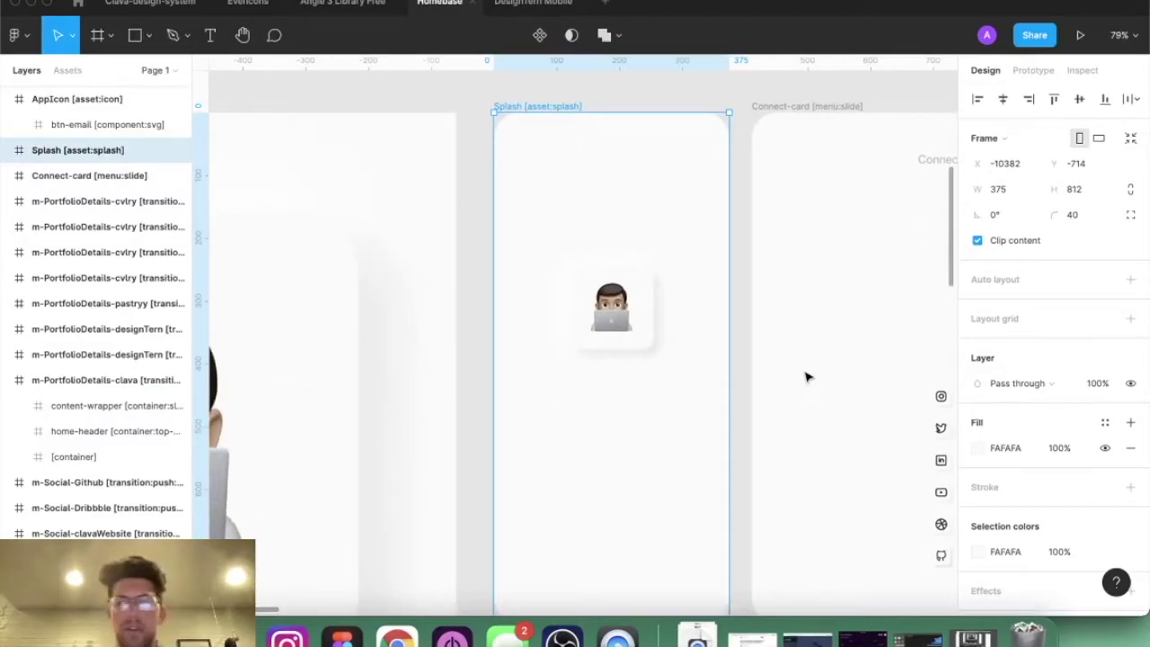
scroll(570, 329, "down", 2)
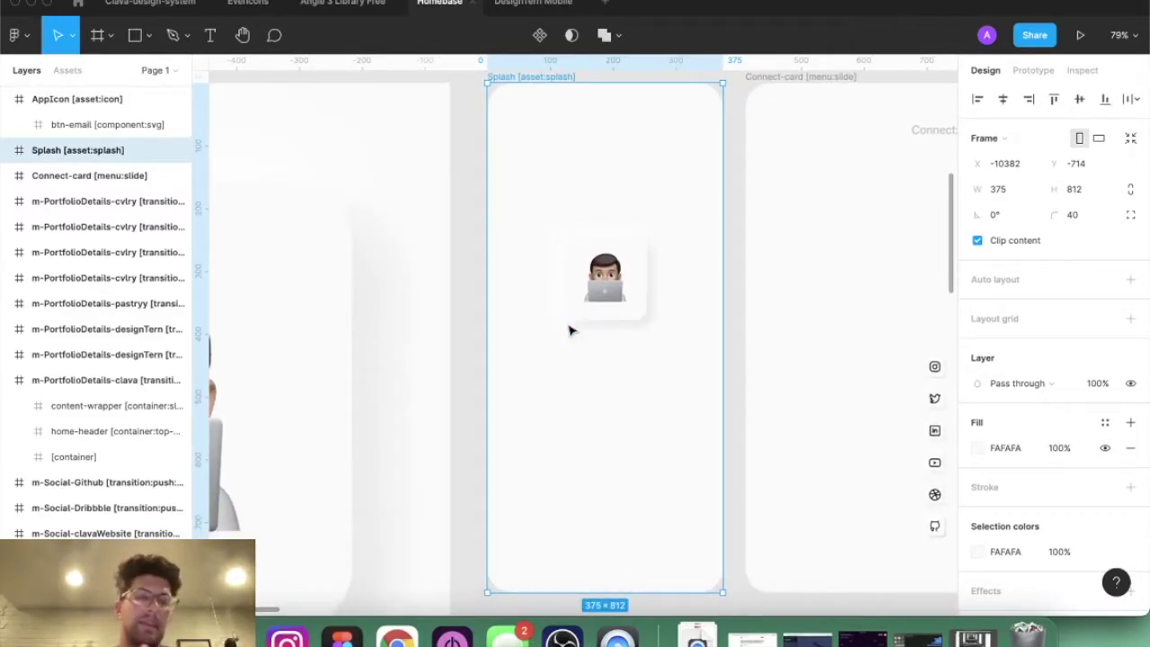
scroll(568, 249, "left", 5)
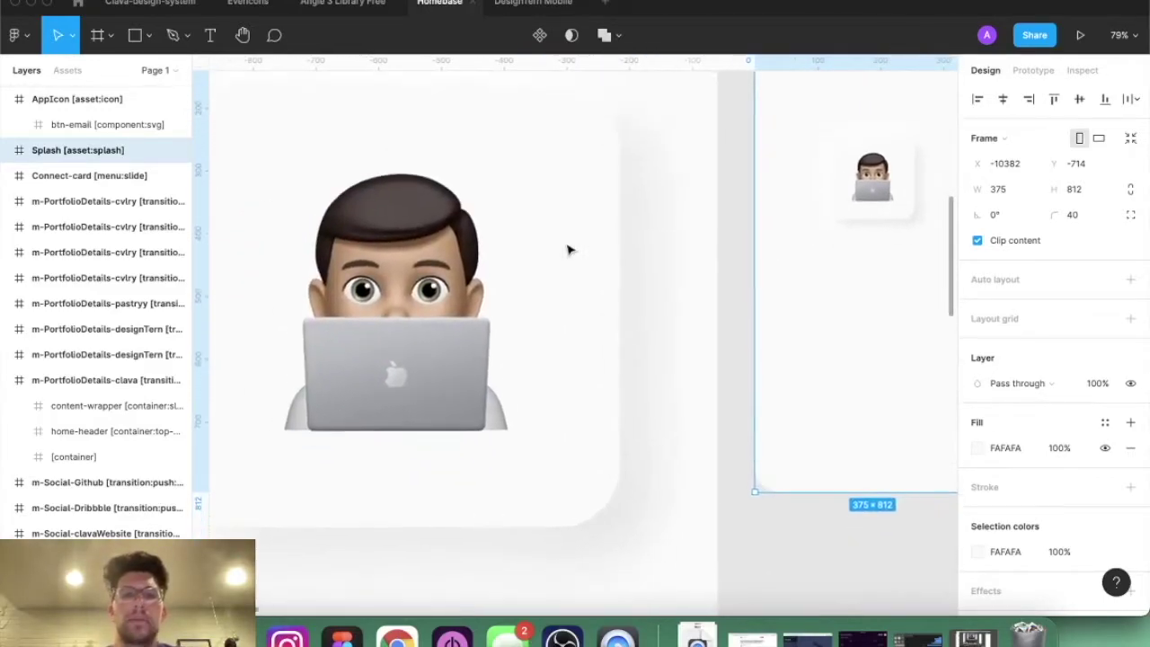
scroll(567, 250, "up", 3)
scroll(567, 250, "down", 3)
scroll(566, 249, "down", 2)
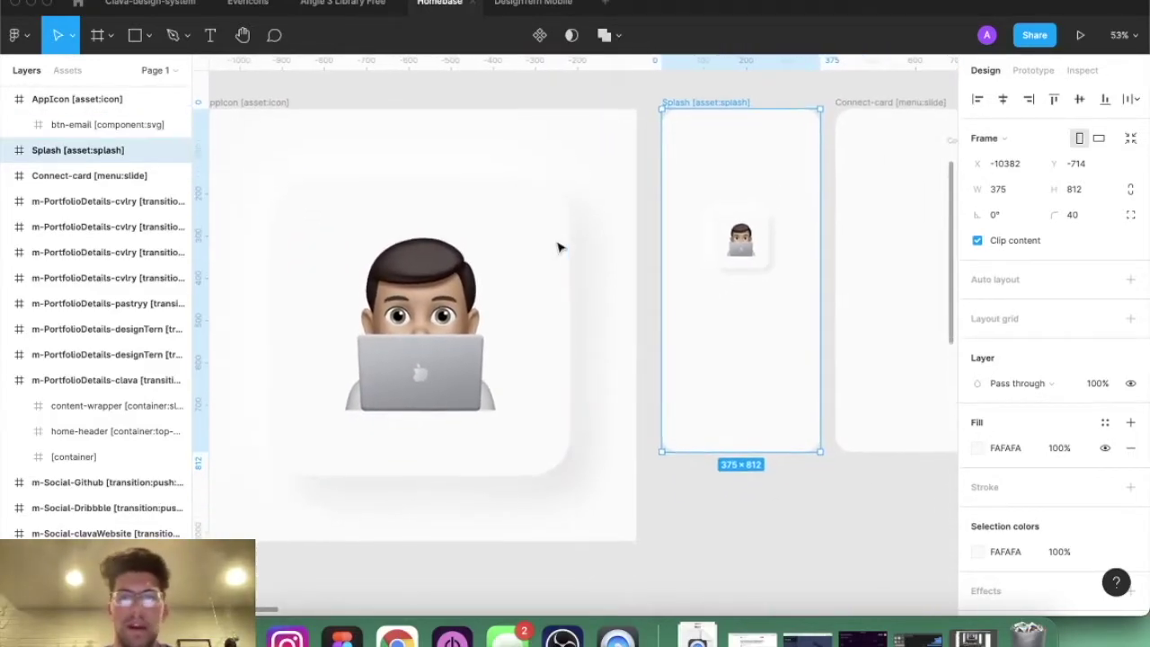
scroll(563, 247, "right", 5)
left_click(545, 247)
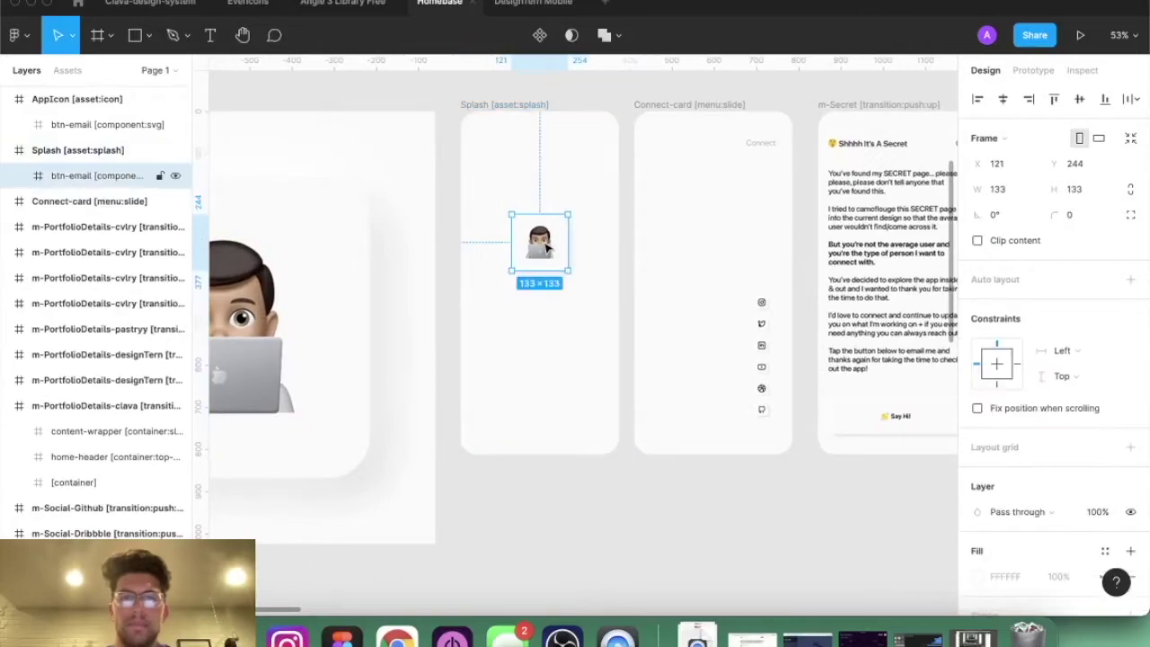
key("shift+Up")
key("shift+Up")
key("shift+Up")
key("shift+Up")
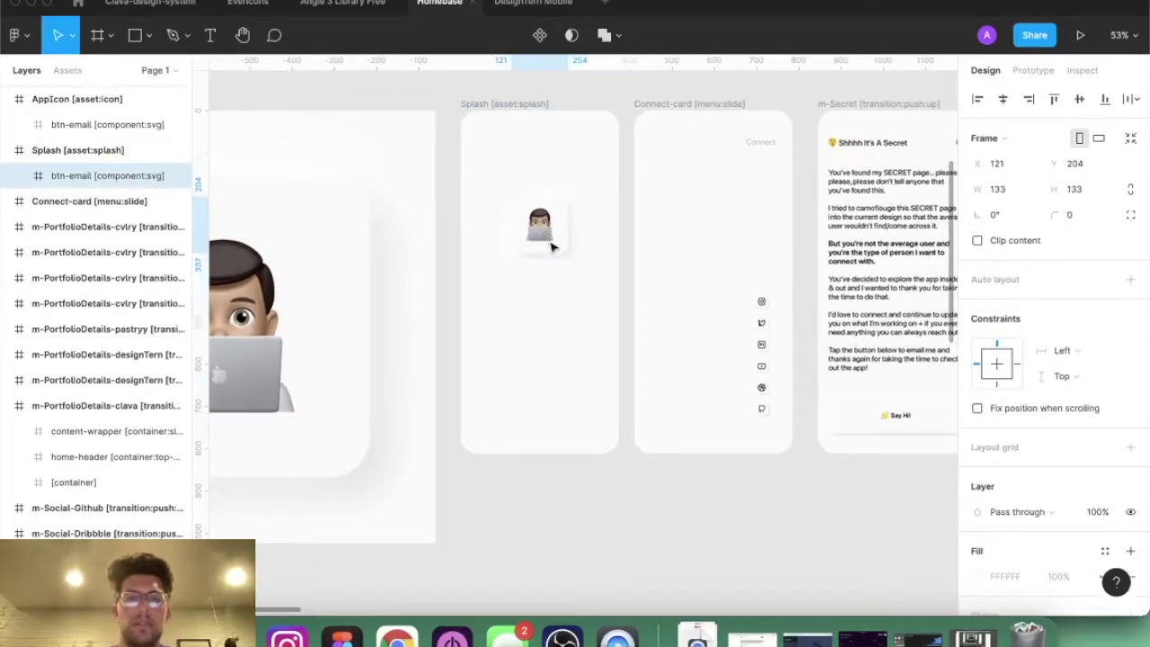
left_click(572, 302)
- Add a 'Homebase' text label to the Splash screen and drag it beneath the emoji
key("t")
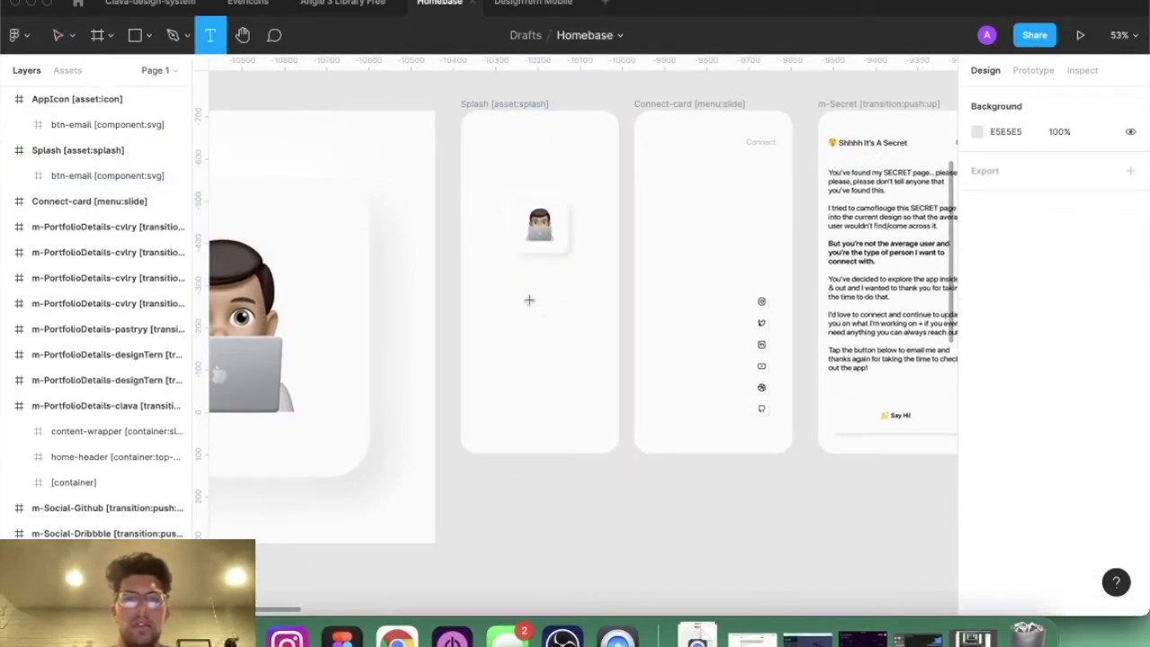
left_click(501, 285)
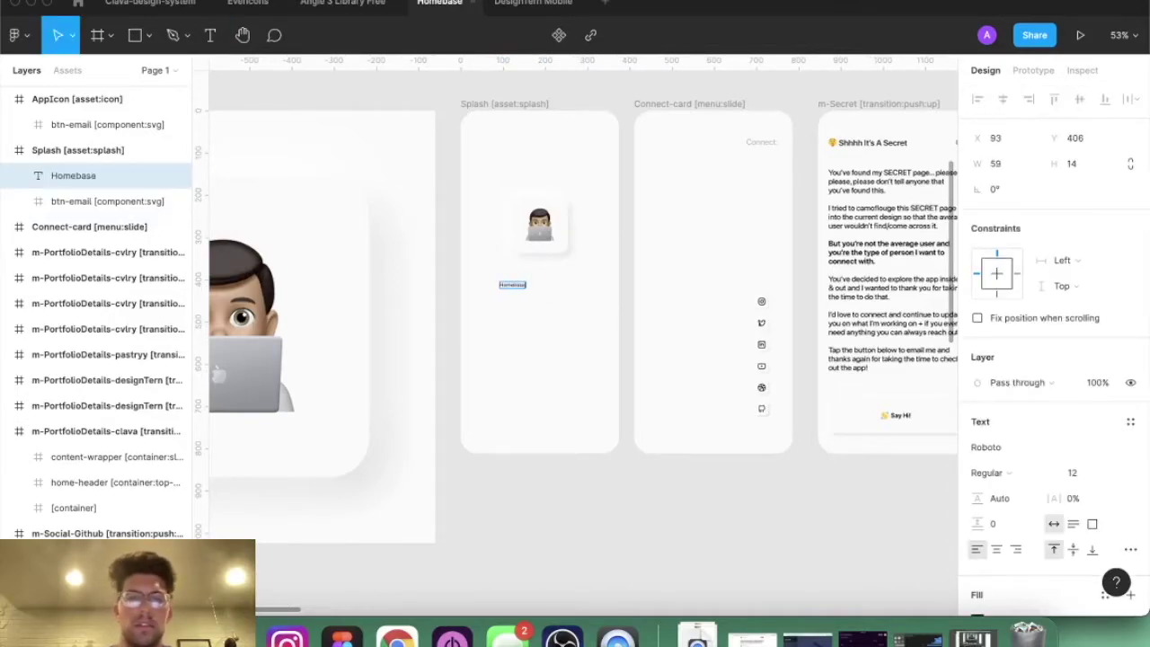
scroll(543, 302, "up", 5)
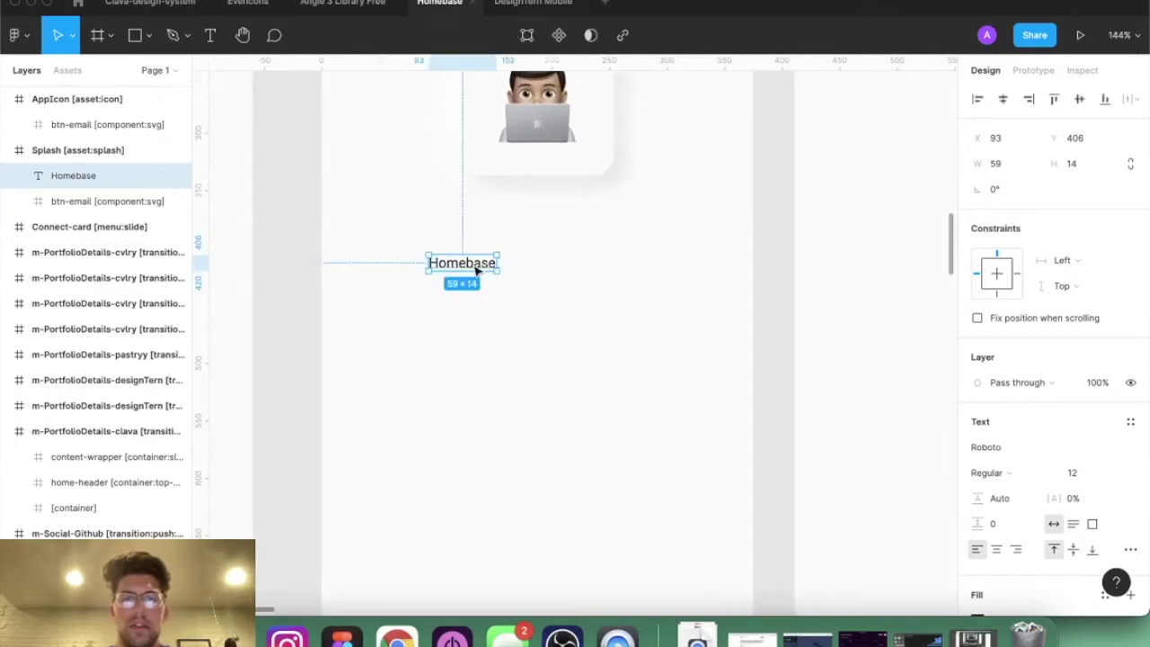
left_click_drag(480, 267, 551, 246)
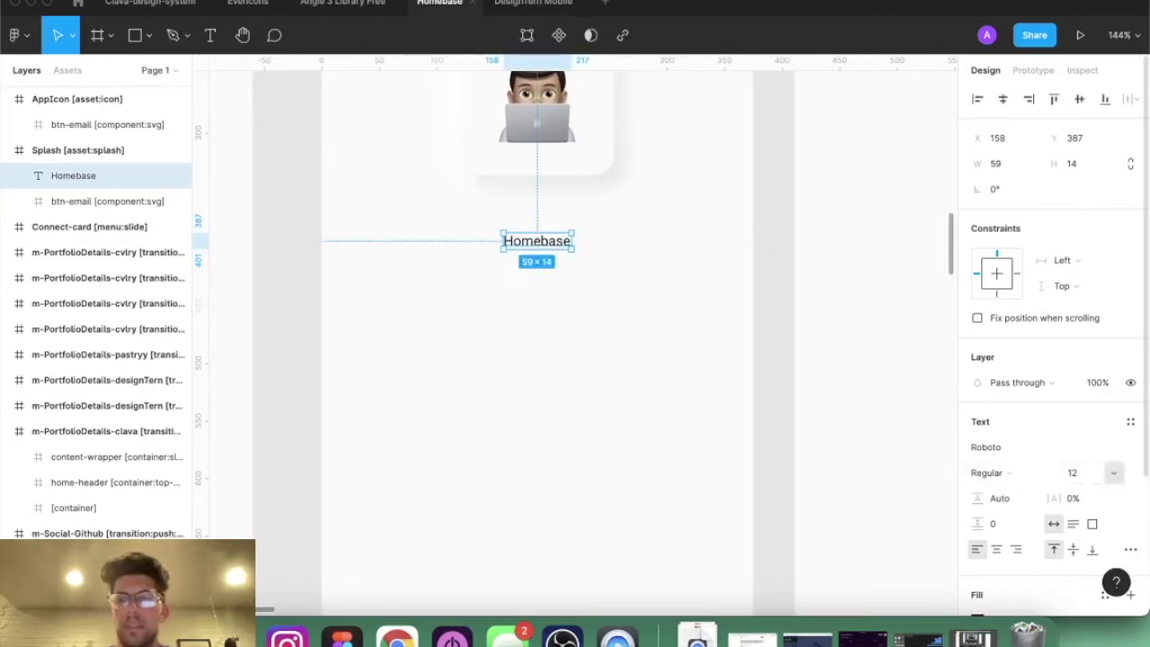
- Style the Homebase label as SF Pro Display Bold, size 24
key("Escape")
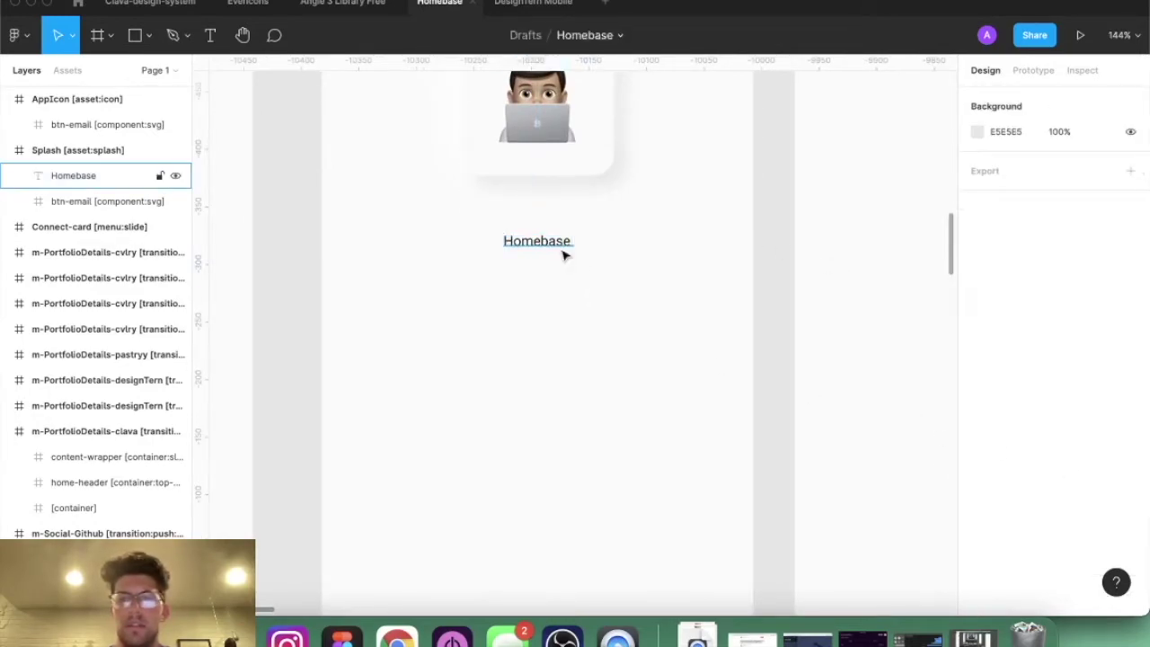
left_click(566, 246)
left_click(1005, 473)
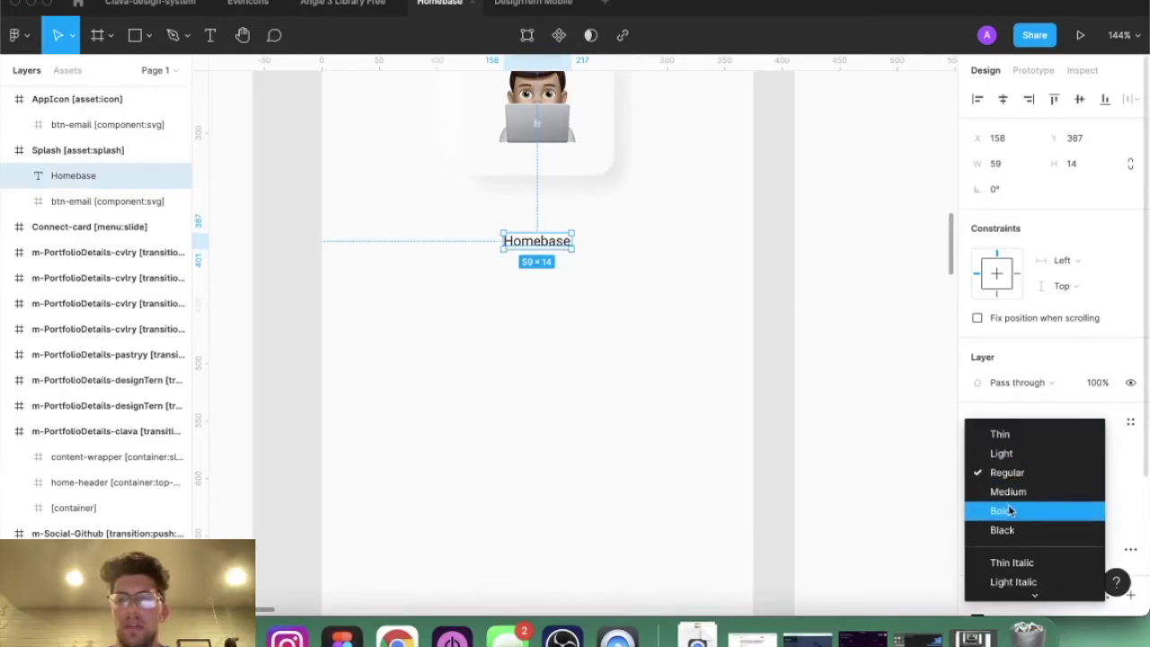
left_click(1003, 510)
left_click(1008, 448)
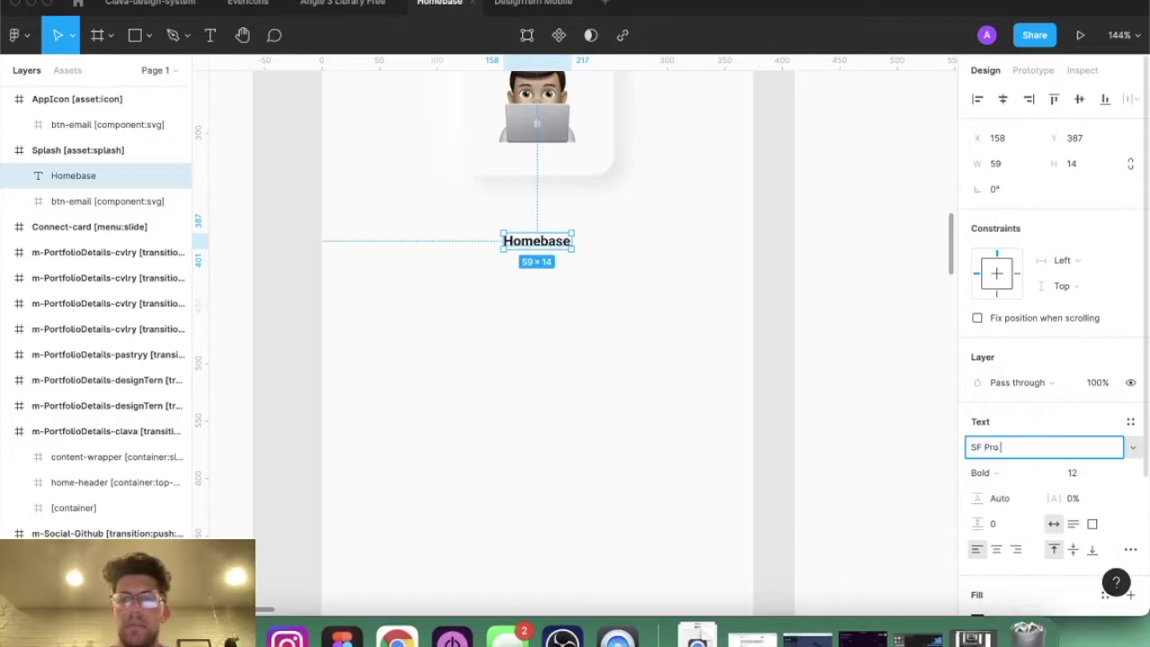
type("SF Pro")
key("Return")
left_click(1091, 476)
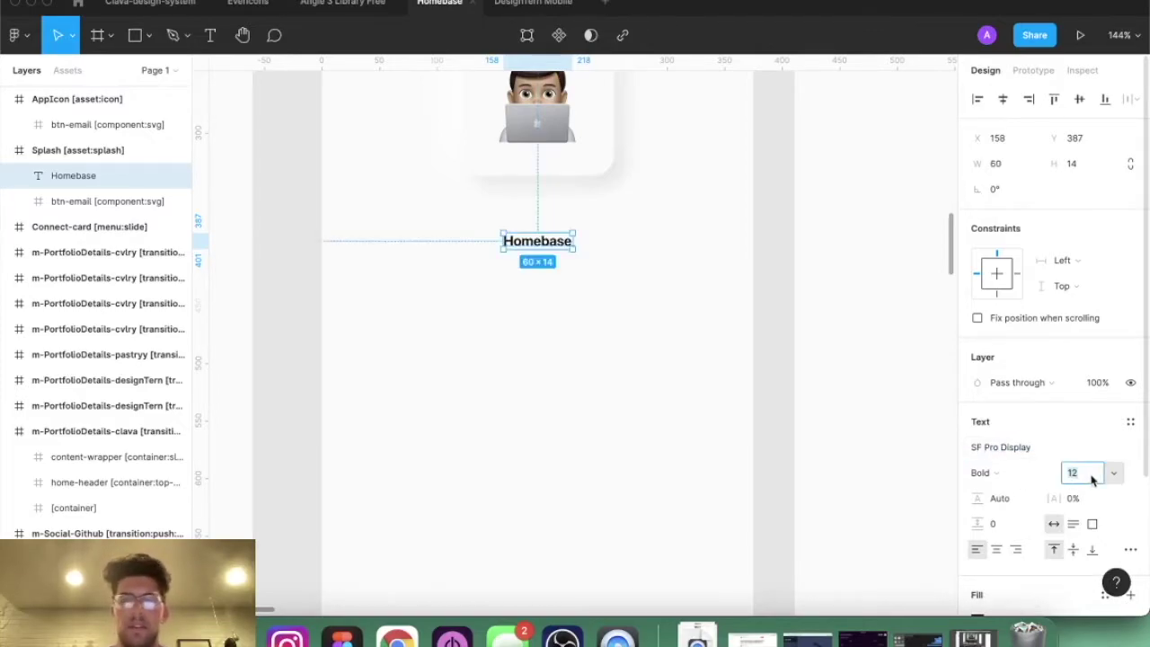
type("24")
key("Return")
- Centre the Homebase label under the emoji at X 128, Y 367
left_click(531, 295)
left_click_drag(562, 260, 529, 240)
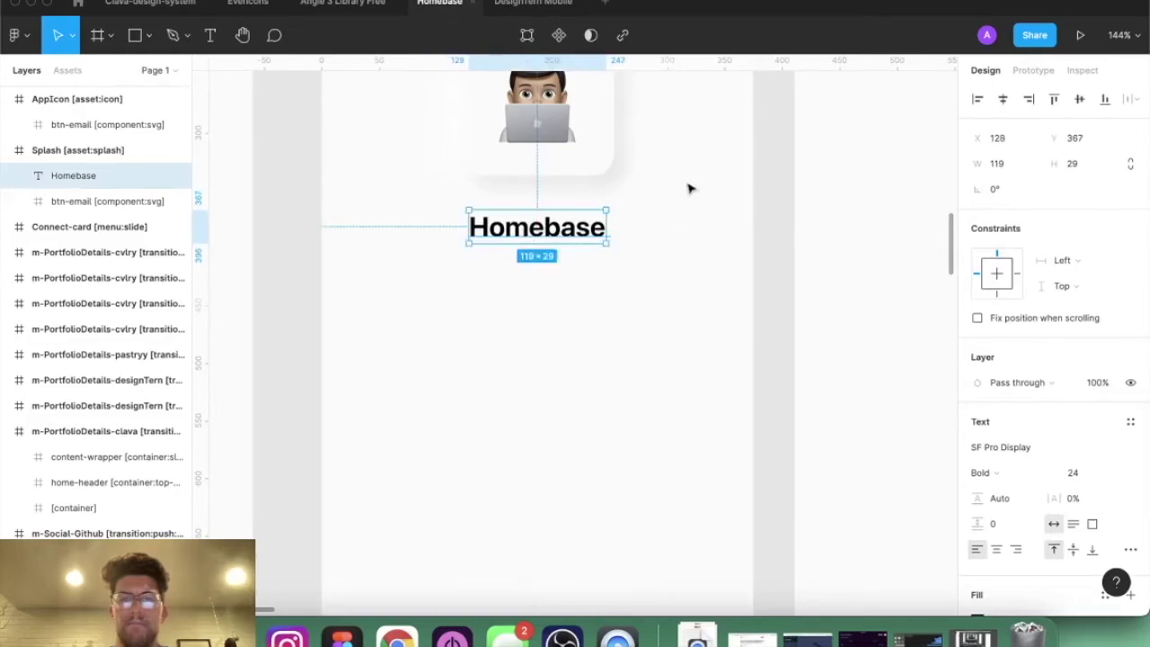
scroll(664, 207, "up", 3)
scroll(606, 330, "down", 5)
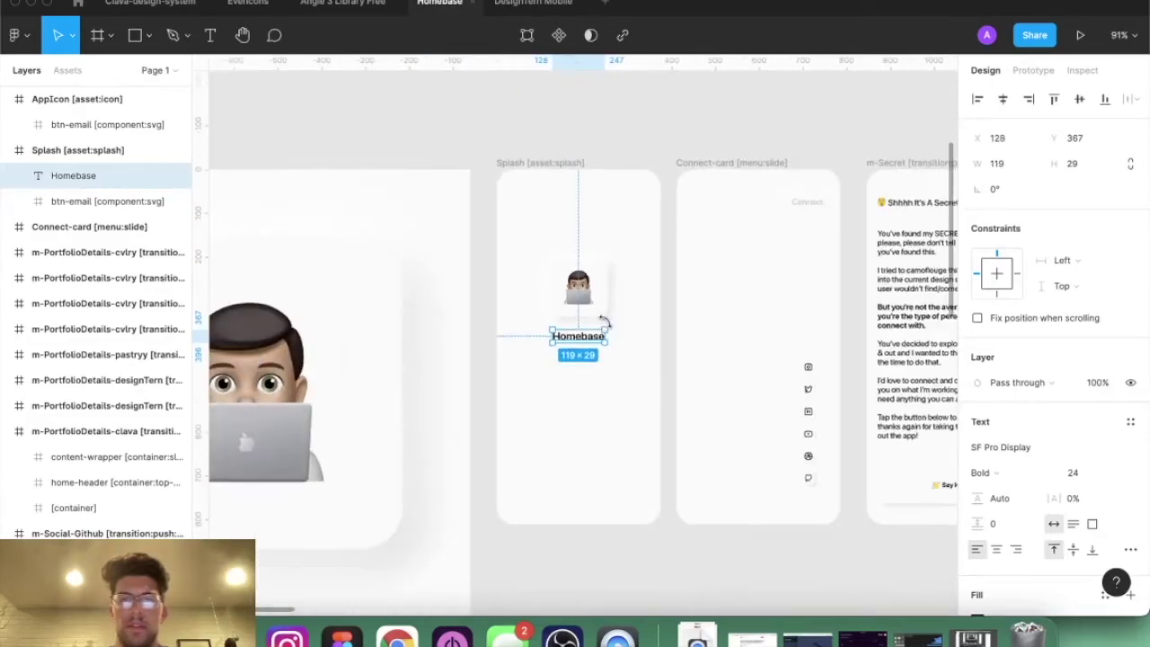
- Nudge the Homebase label's vertical position so it settles at Y 377
double_click(588, 336)
left_click(661, 346)
key("Up")
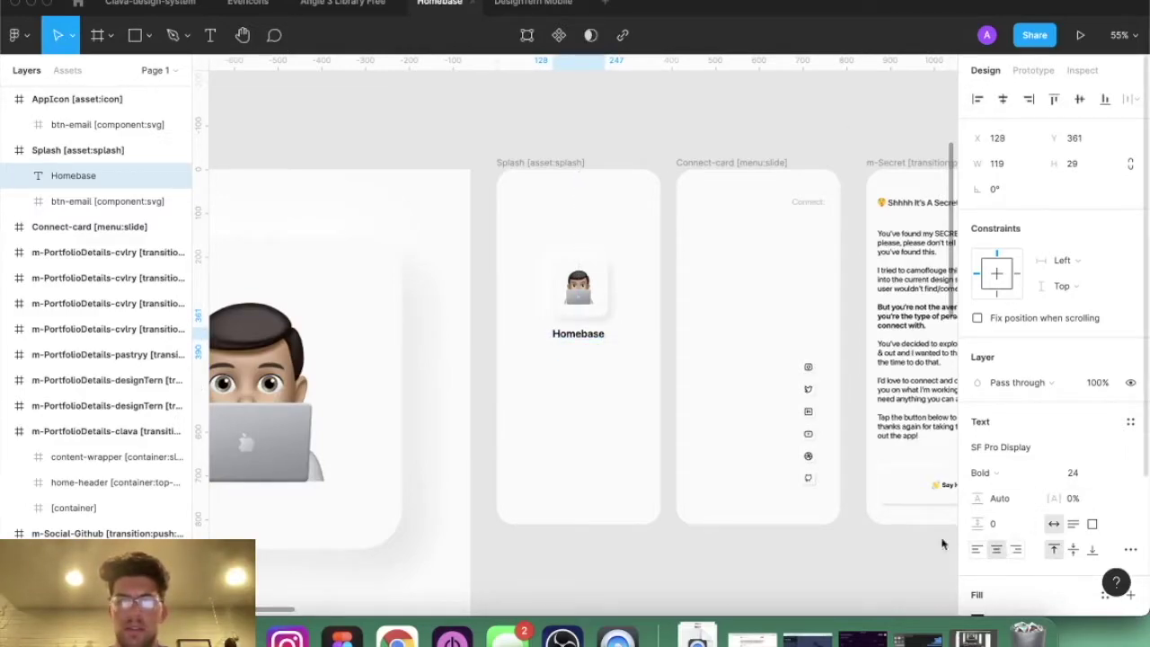
left_click(639, 431)
left_click_drag(593, 342, 593, 345)
left_click(653, 392)
- Select the emoji image in the AppIcon frame, then switch to Chrome
scroll(691, 403, "down", 3)
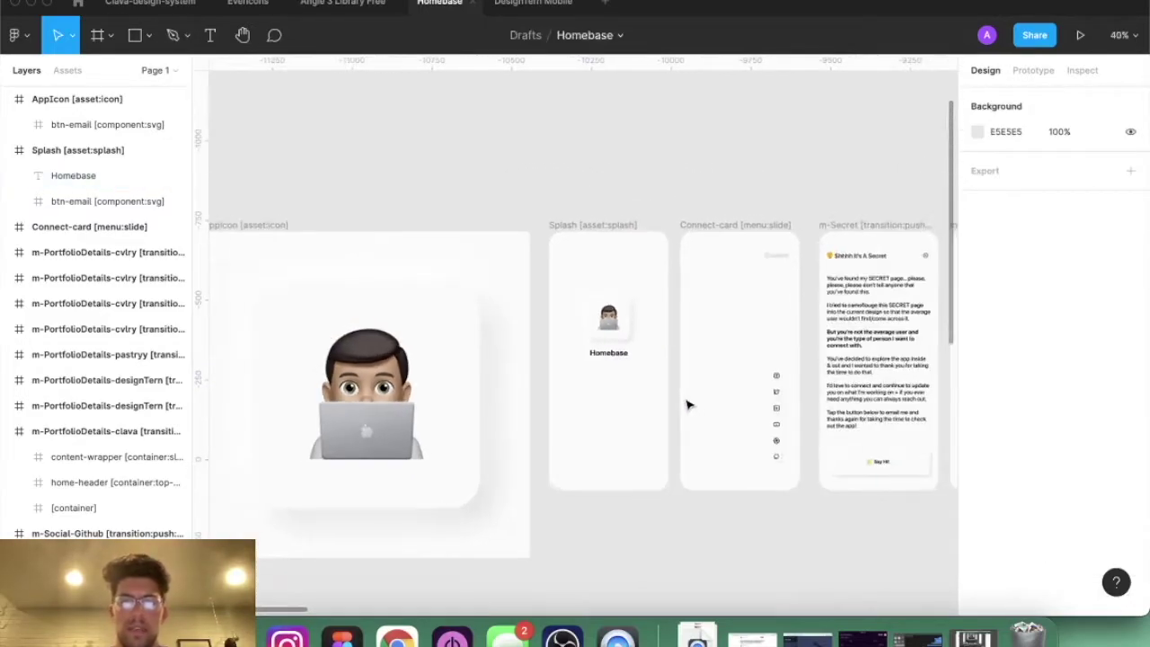
scroll(683, 406, "down", 2)
scroll(683, 406, "left", 2)
left_click(354, 385)
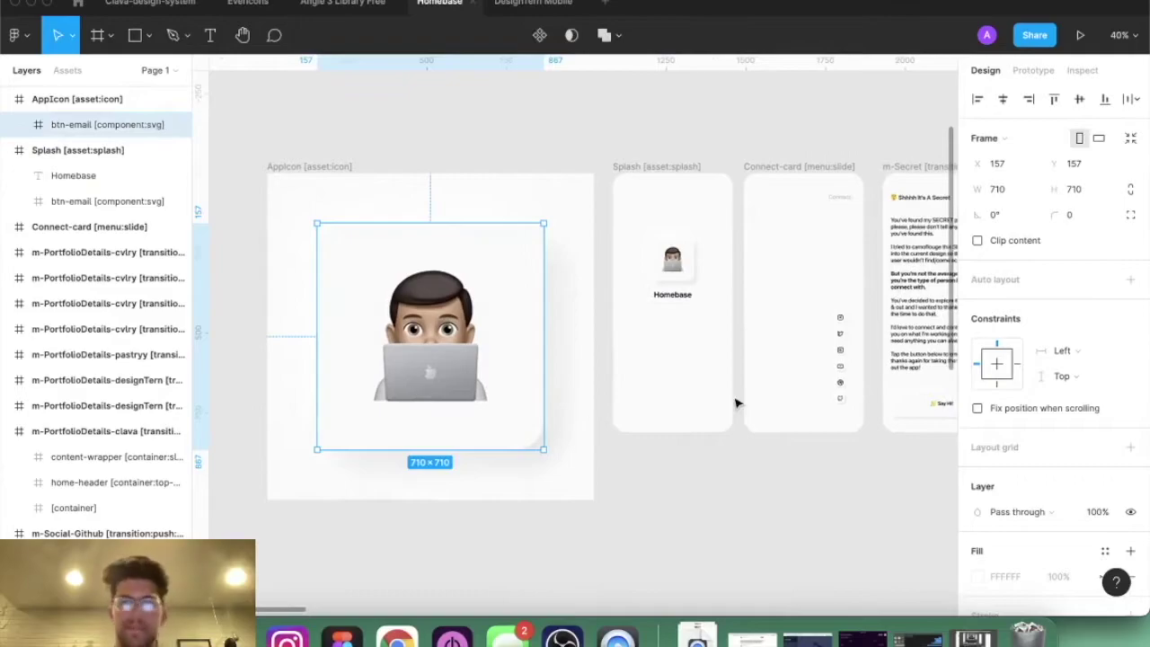
scroll(735, 404, "right", 10)
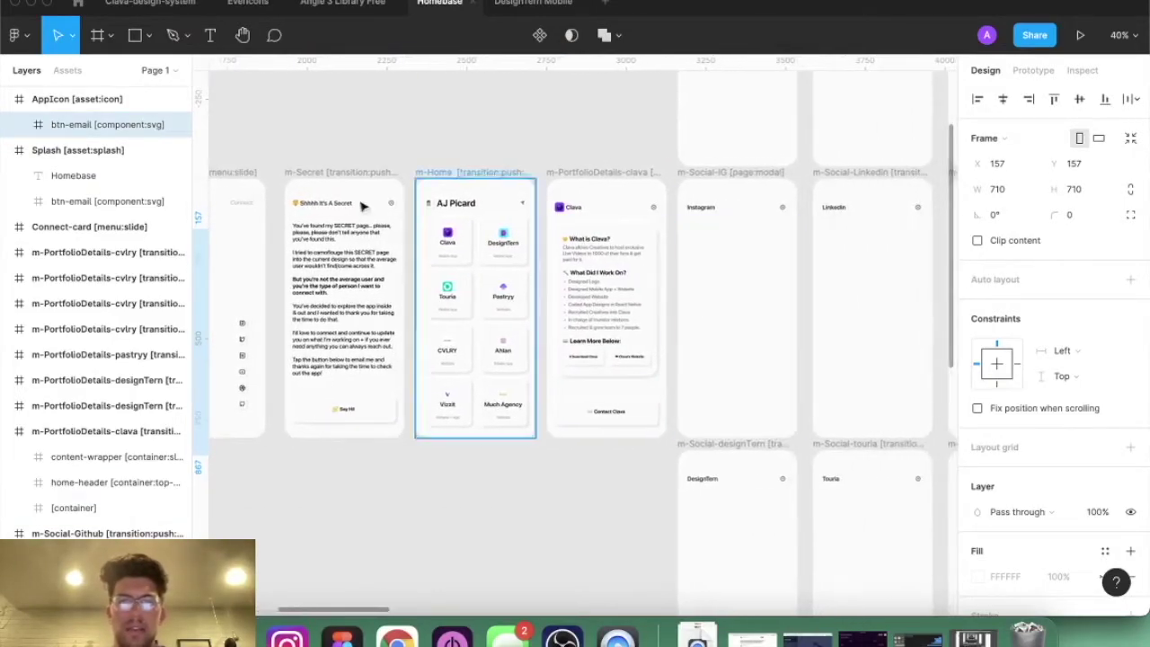
left_click(397, 640)
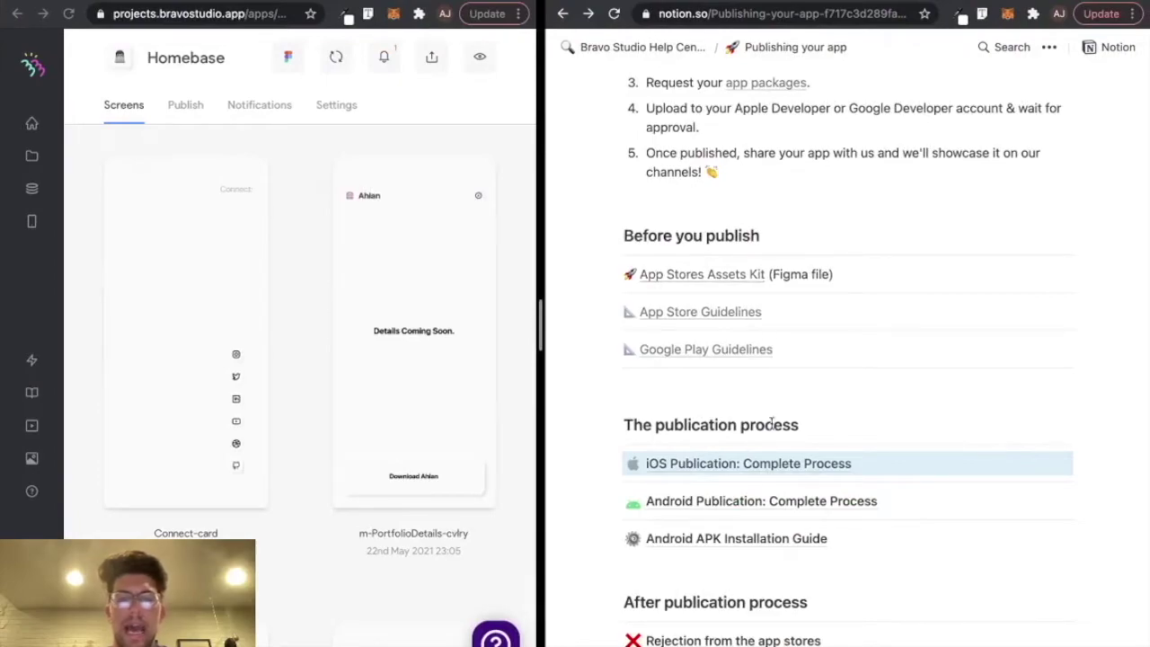
- Load the Bravo Studio website in a new tab and widen it beside Notion
scroll(699, 198, "up", 5)
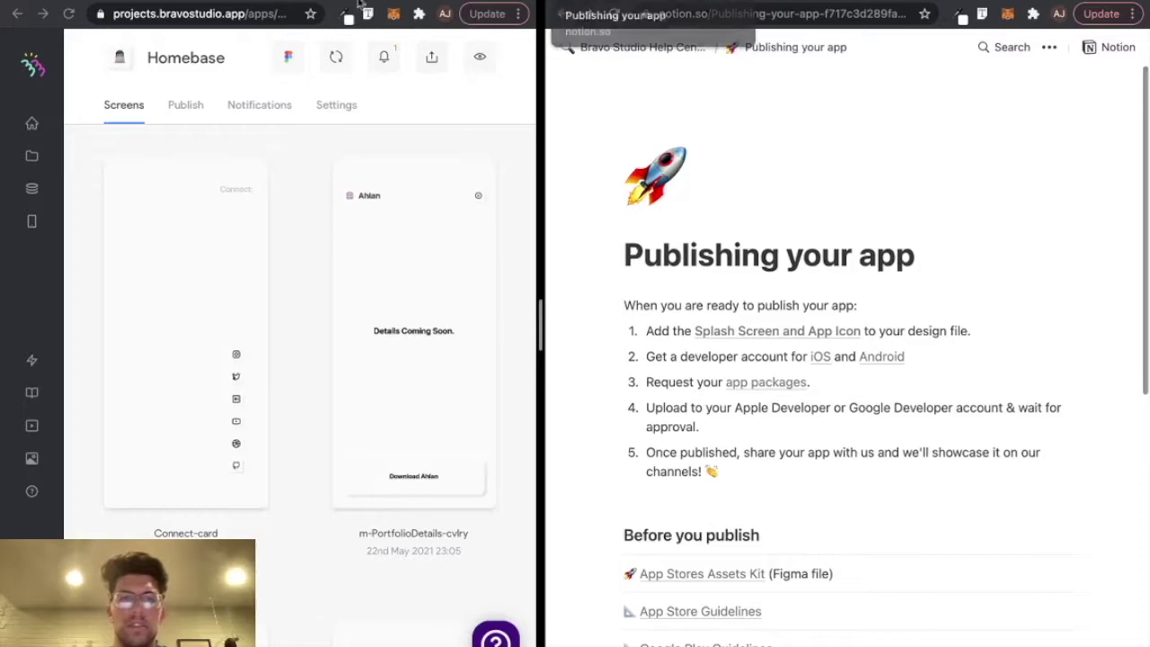
key("ctrl+t")
type("brav")
key("Return")
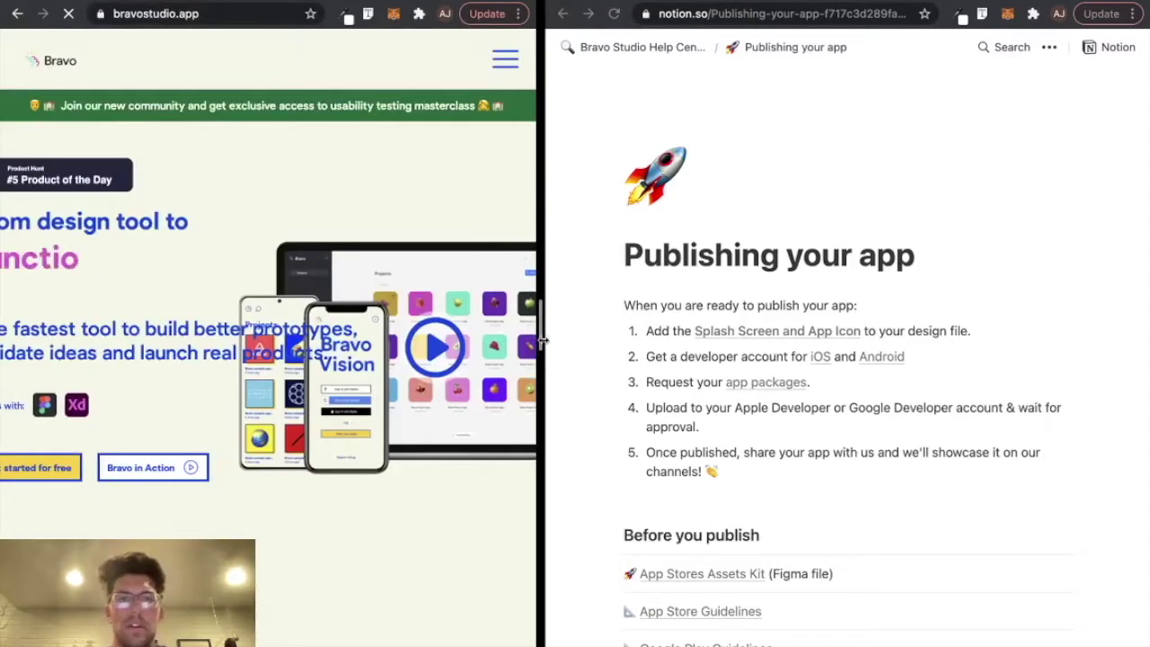
left_click_drag(539, 339, 745, 337)
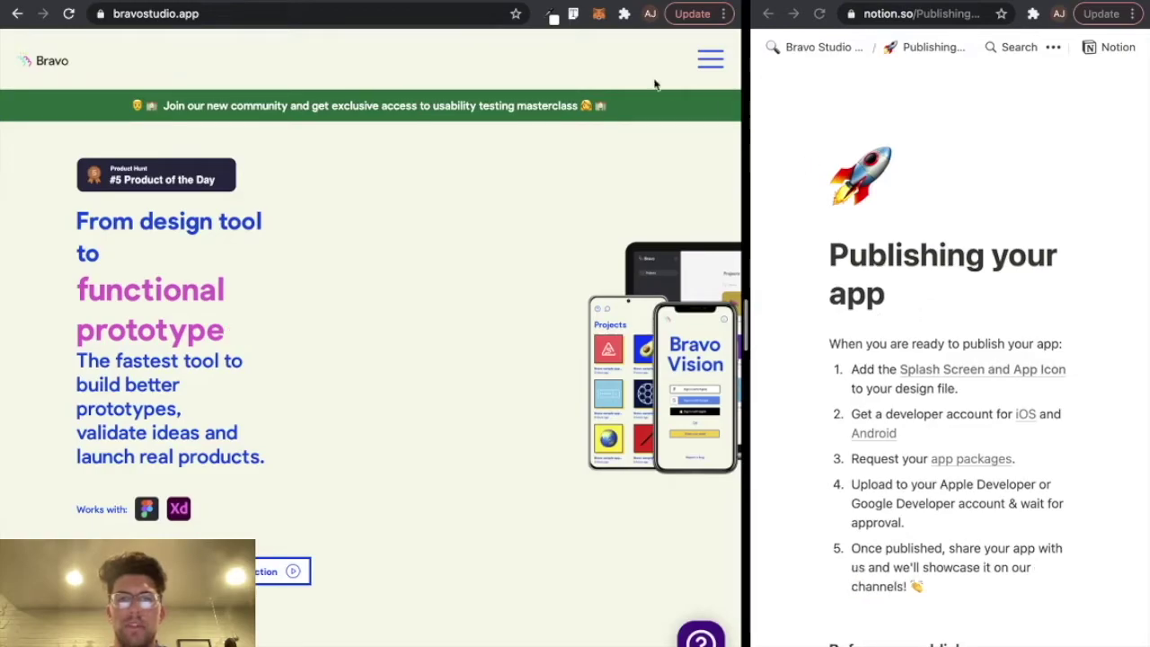
- Open Bravo's Resources > Help Center, find App Publication, then return to the Homebase project
left_click(710, 59)
left_click(262, 158)
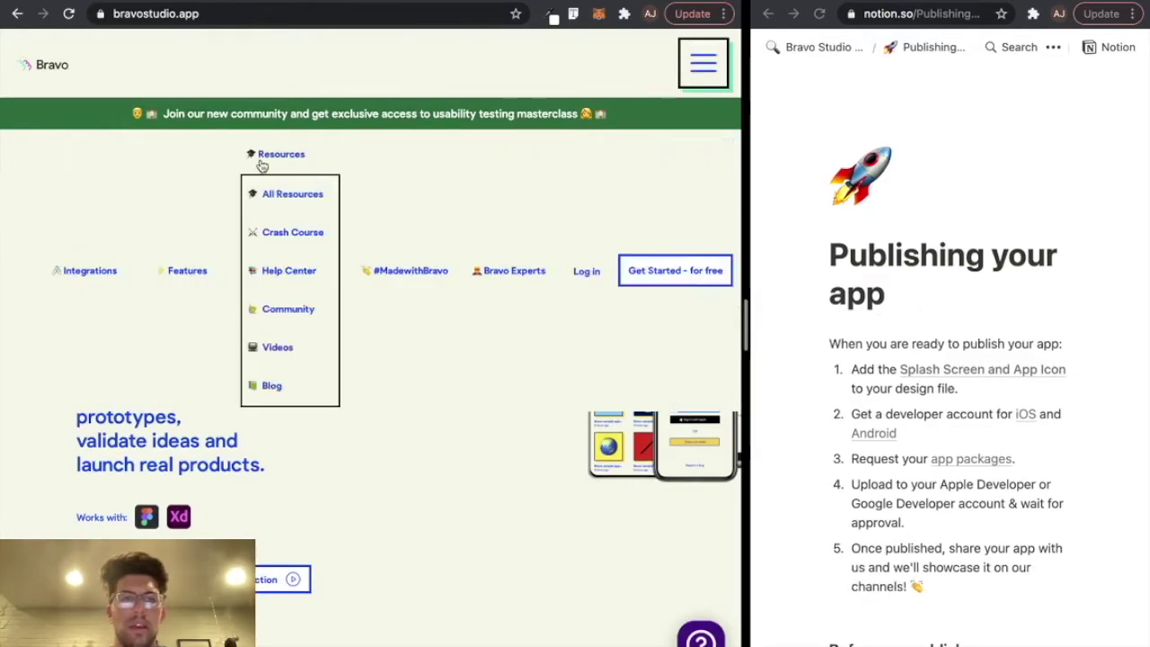
left_click(290, 272)
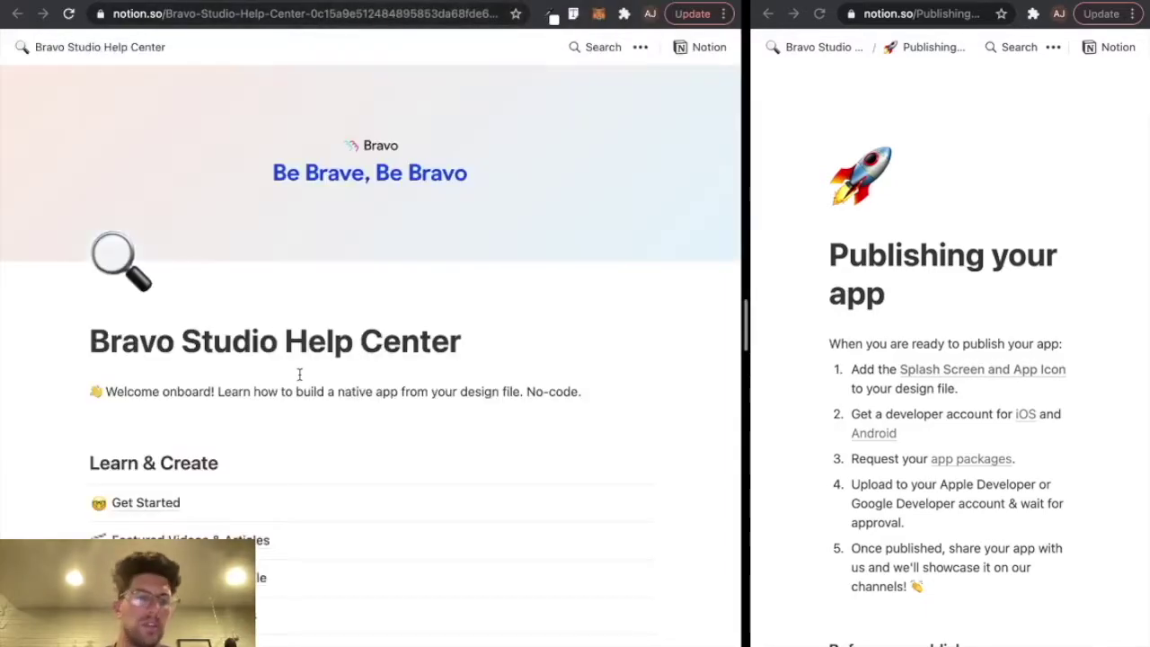
scroll(300, 375, "down", 3)
scroll(301, 381, "down", 10)
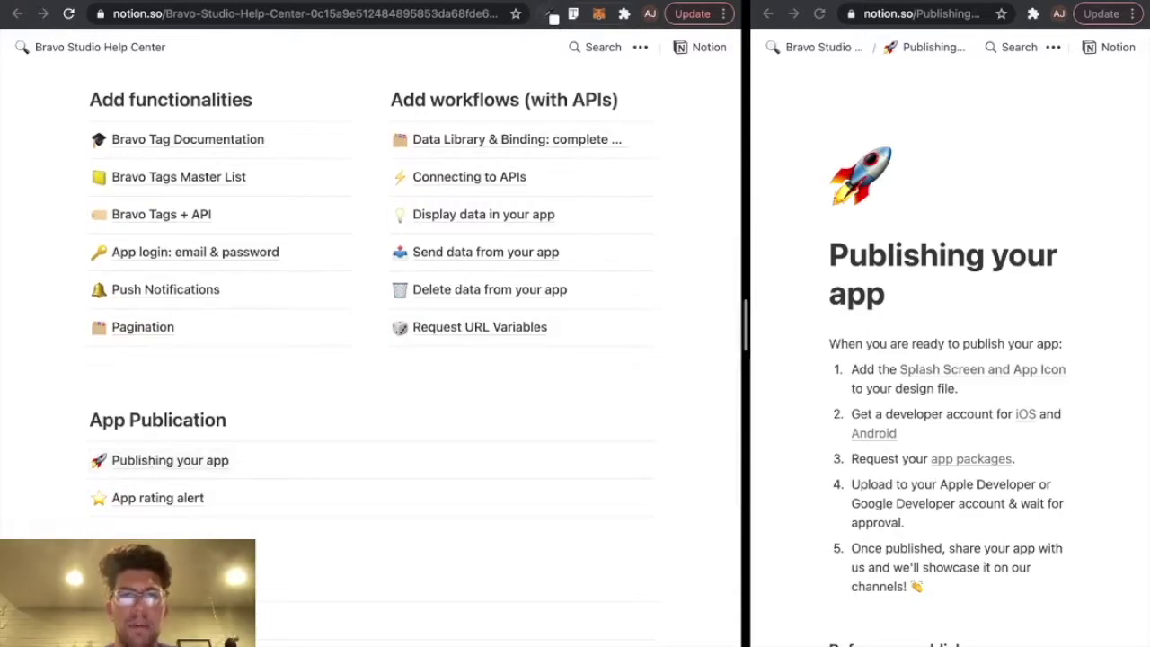
left_click(270, 2)
left_click(935, 226)
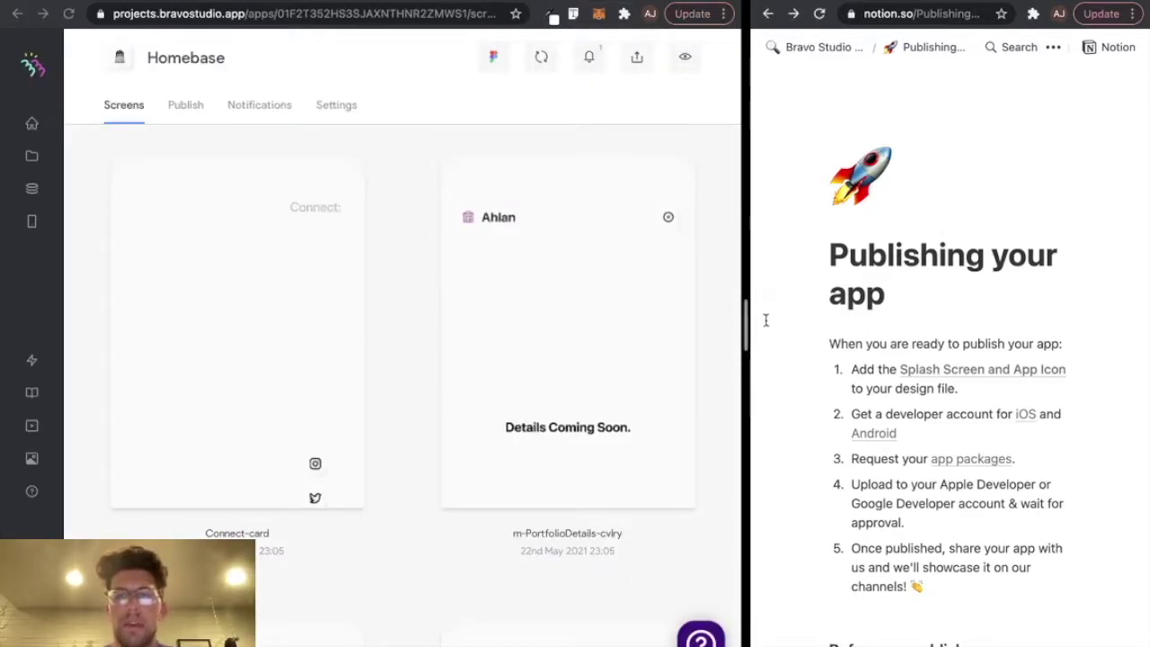
- Widen the Notion guide and scroll down to The publication process section
left_click_drag(741, 327, 500, 309)
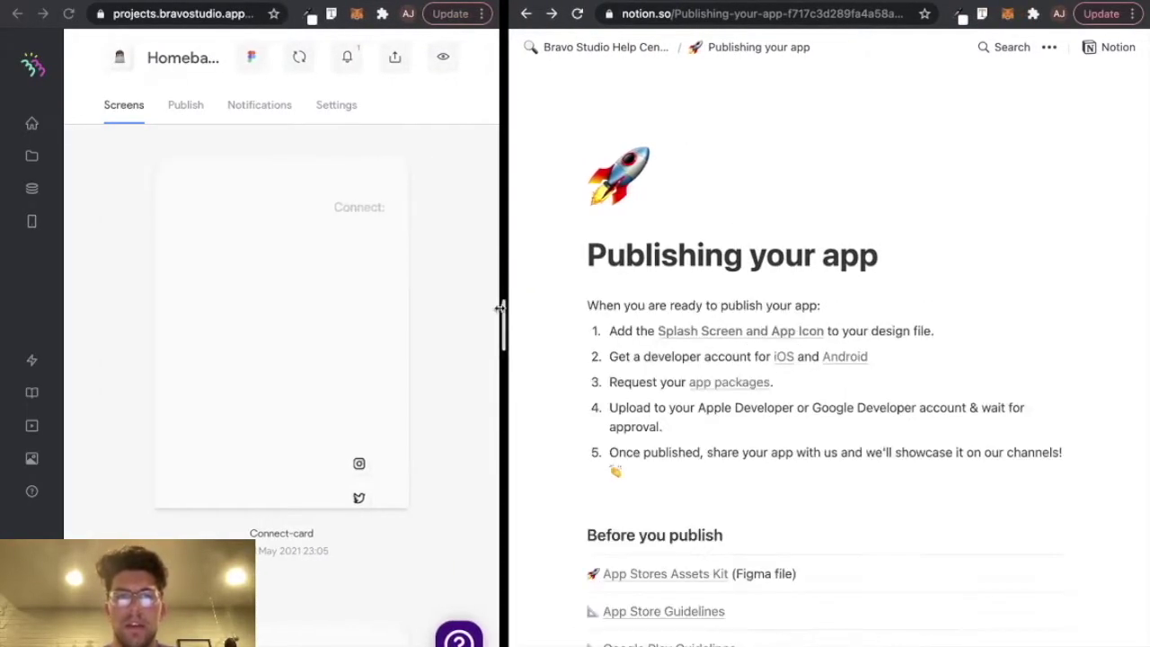
scroll(789, 369, "down", 1)
scroll(789, 369, "down", 1)
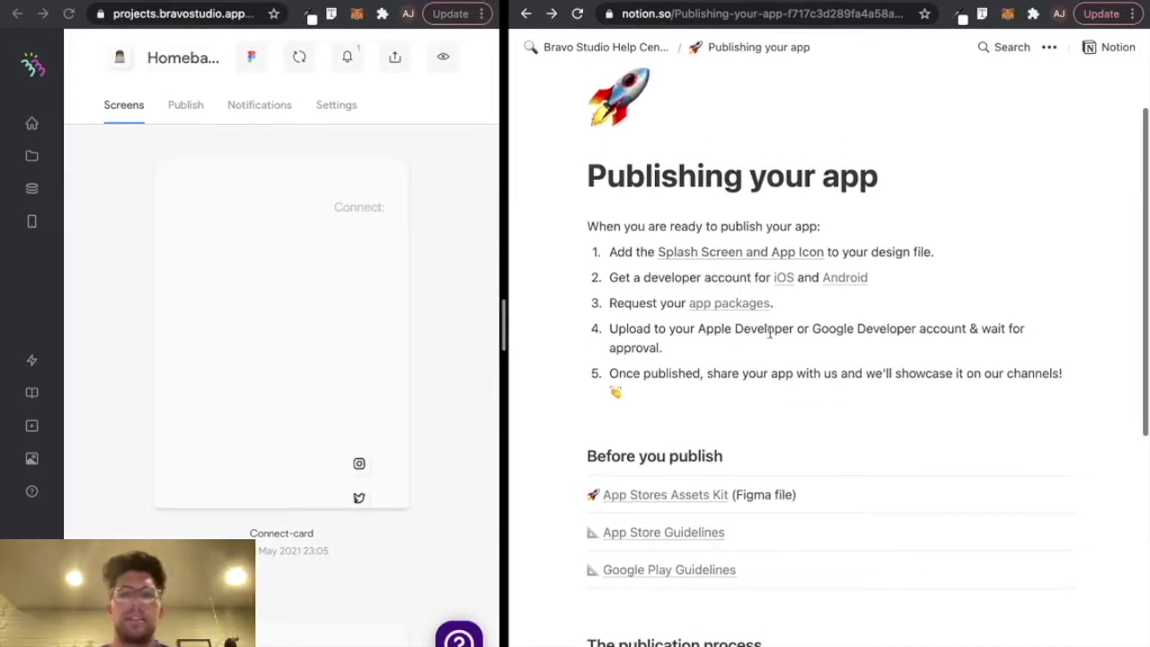
scroll(876, 326, "down", 1)
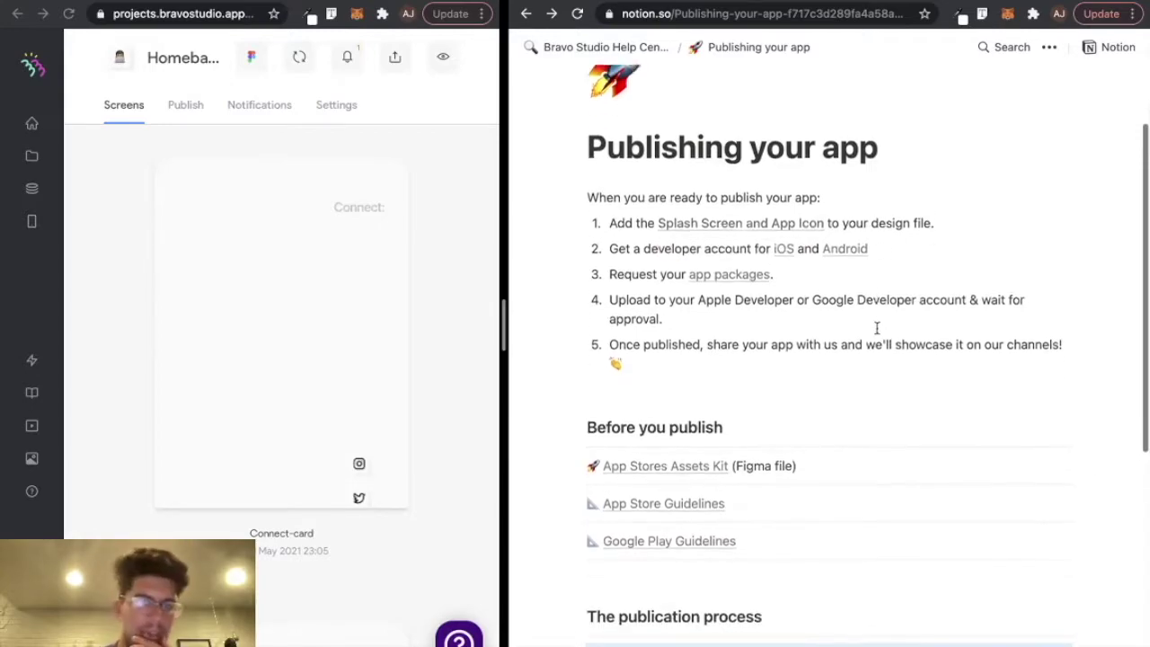
scroll(876, 327, "down", 1)
scroll(877, 328, "down", 3)
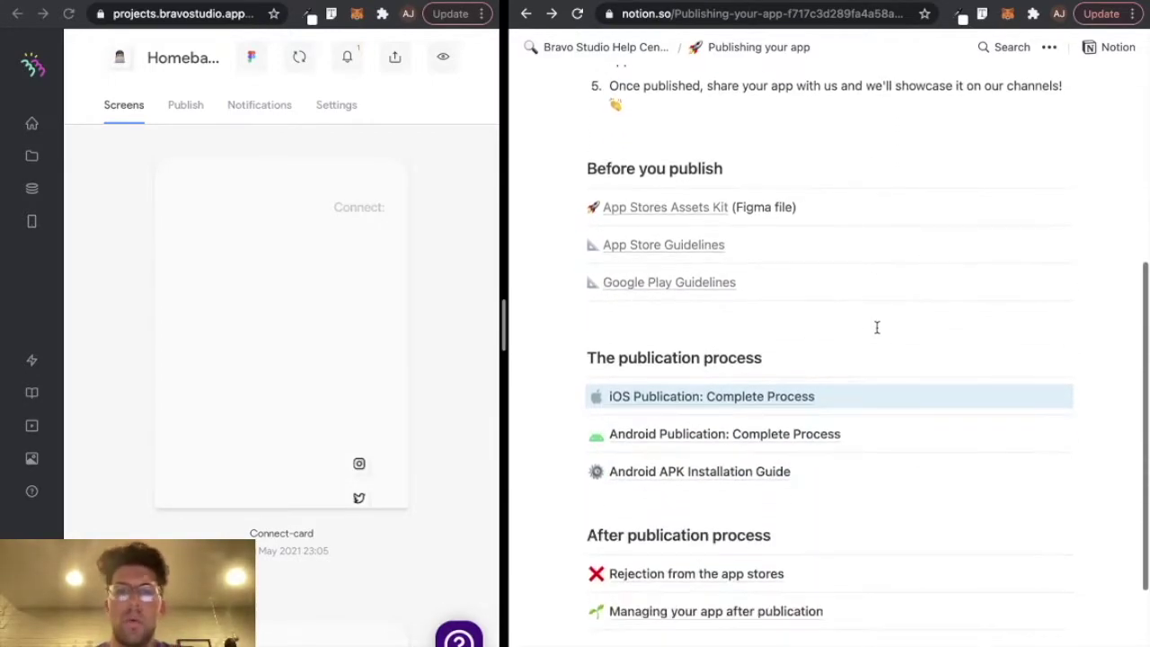
- Open iOS Publication: Complete Process and read down to the Create a Certificate step
left_click(663, 403)
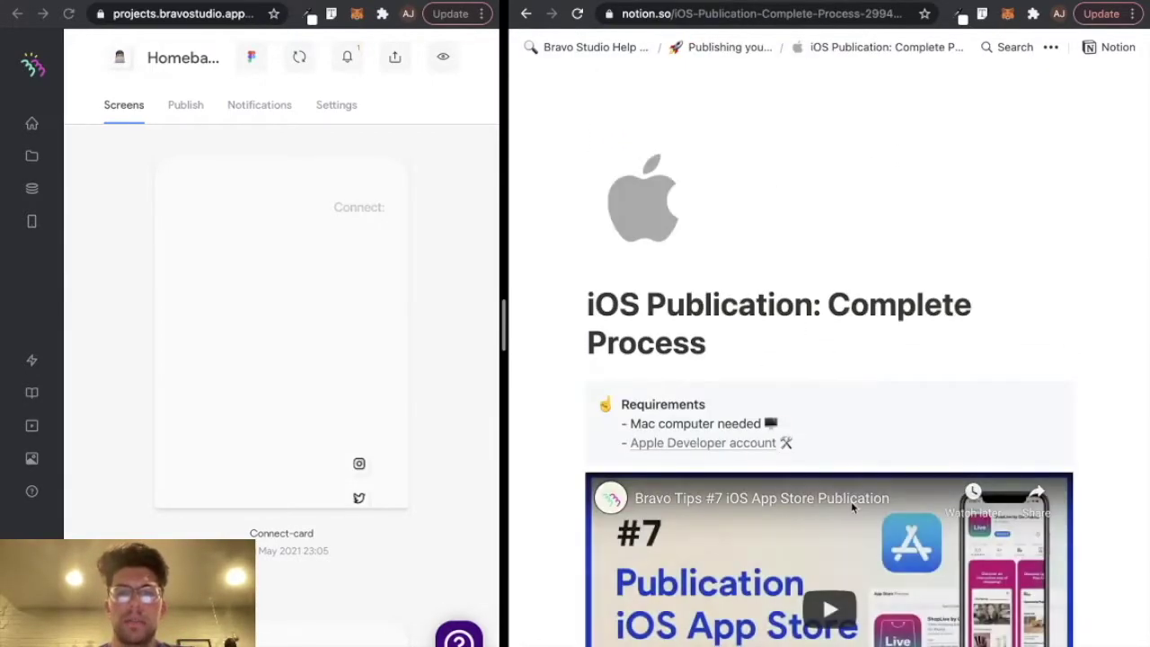
scroll(851, 500, "down", 5)
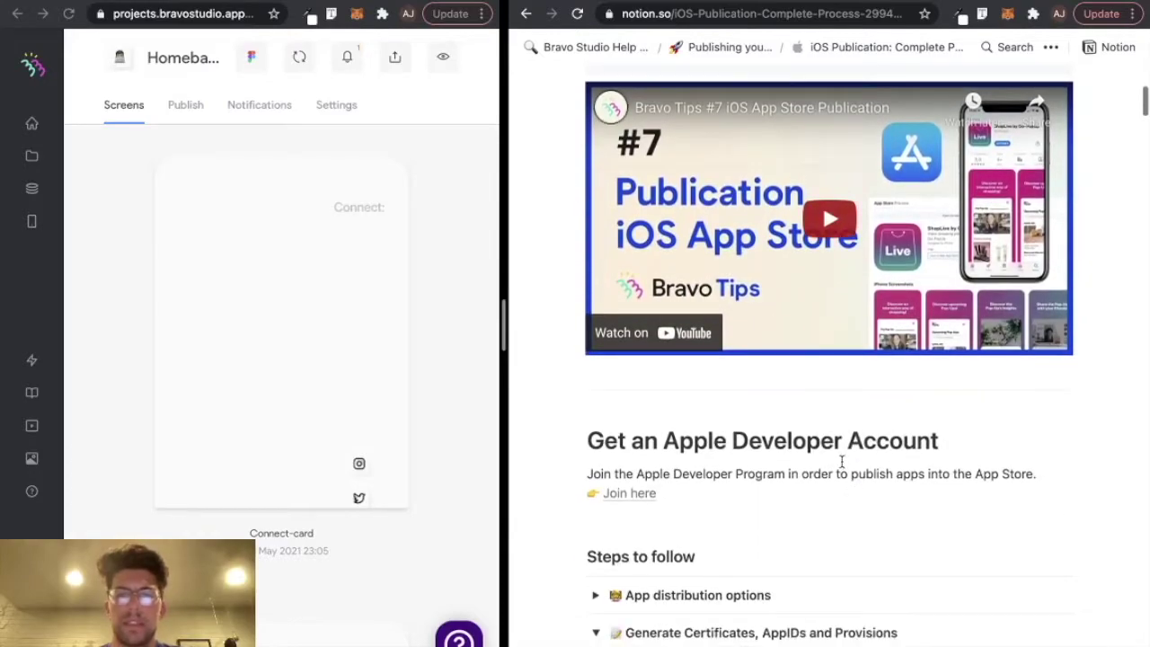
scroll(719, 359, "down", 5)
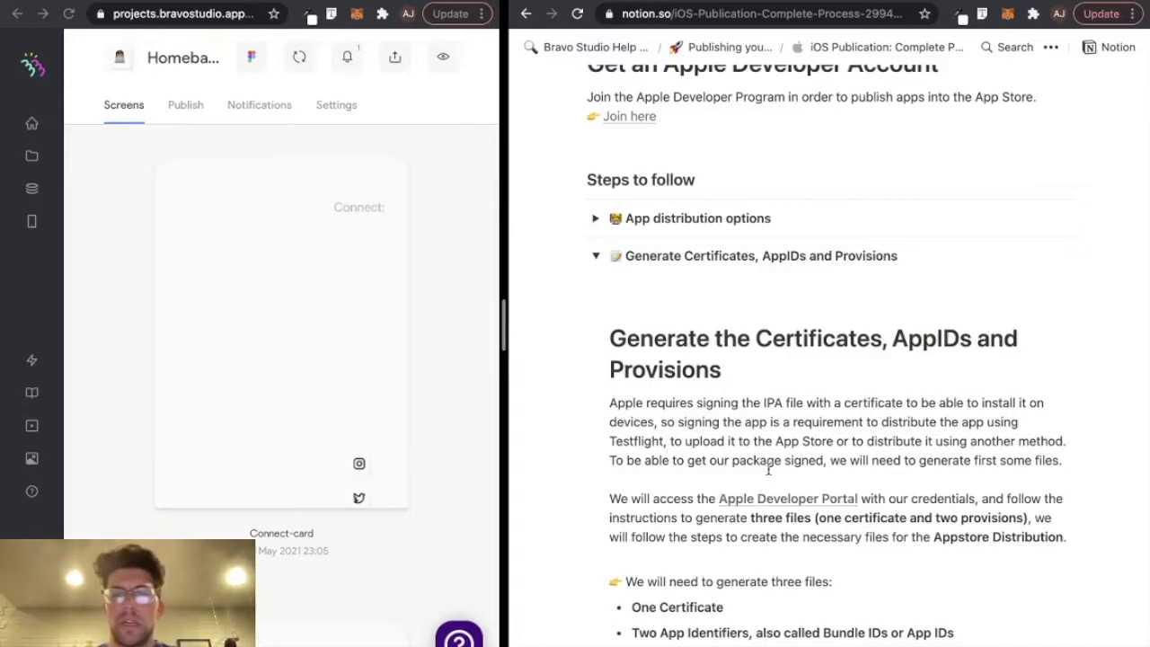
scroll(769, 521, "down", 4)
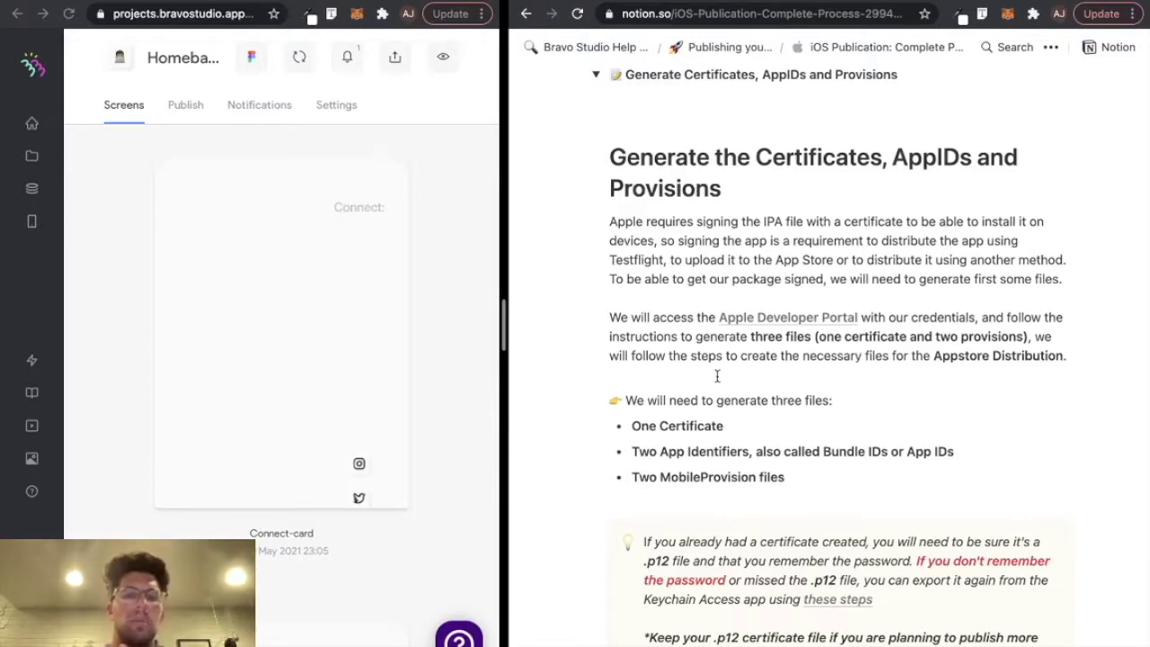
scroll(755, 449, "down", 10)
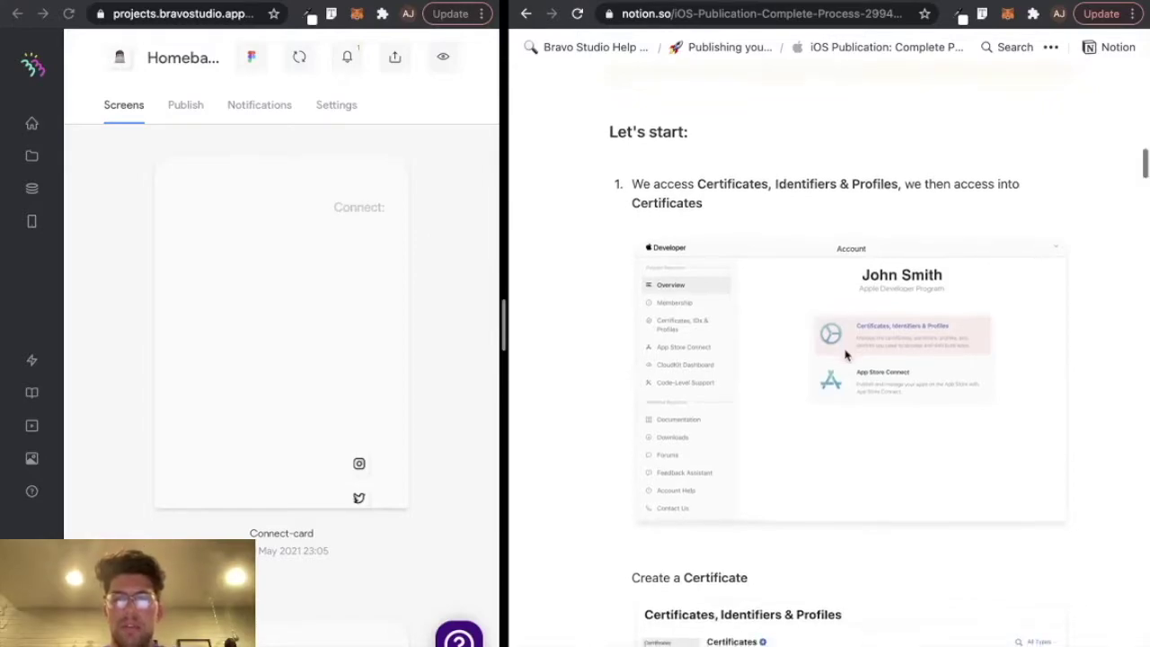
scroll(844, 351, "down", 3)
scroll(844, 355, "down", 7)
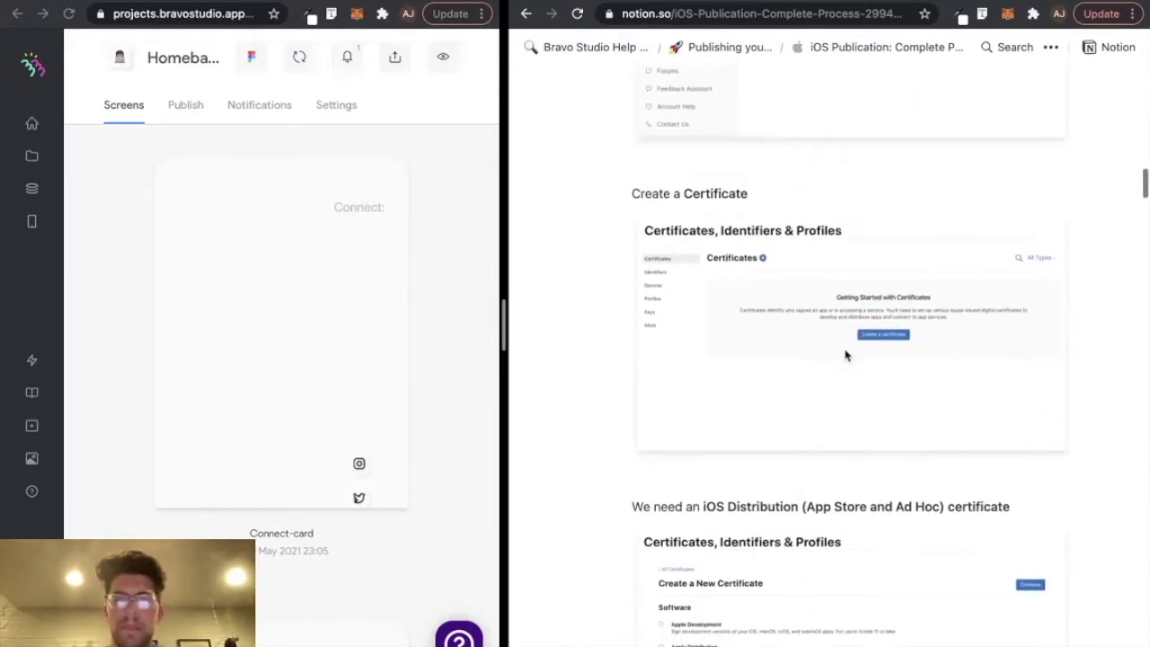
scroll(844, 356, "down", 2)
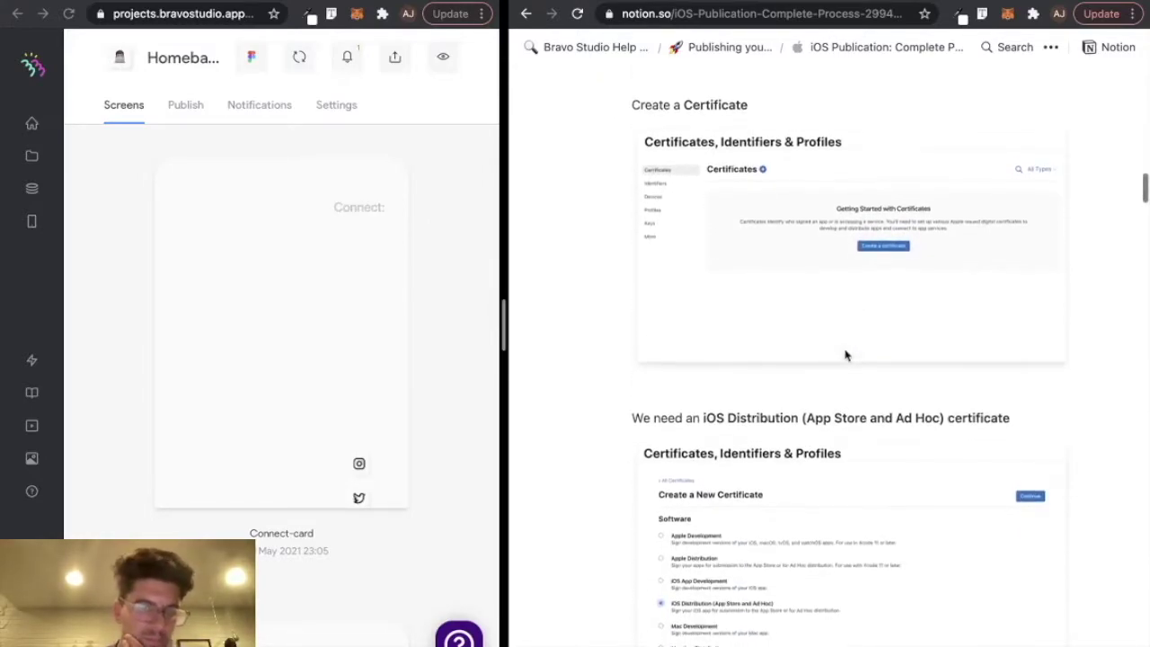
scroll(844, 356, "down", 2)
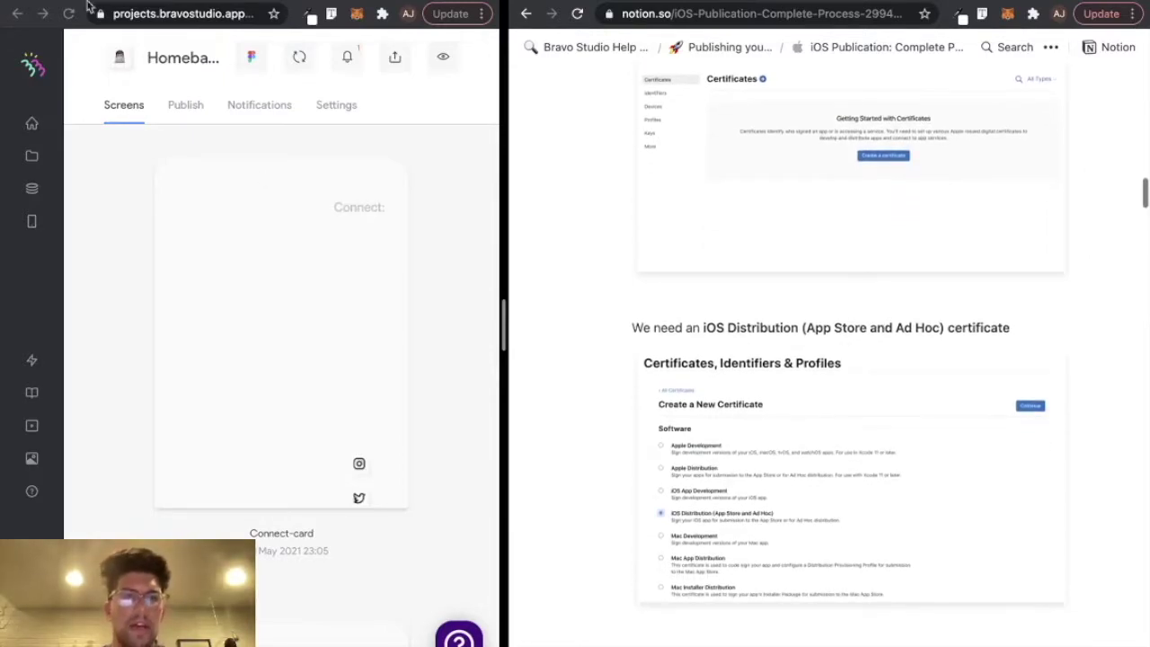
left_click(84, 2)
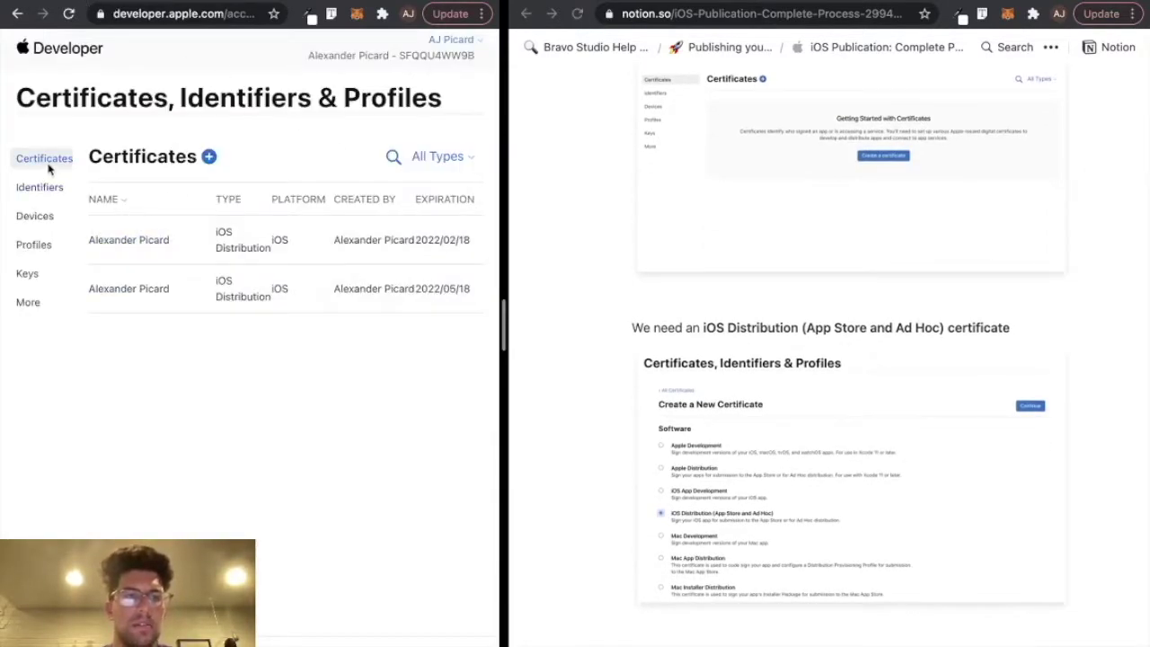
- Resize the side-by-side windows so the Apple Developer window is wider, and scroll its page
mouse_move(499, 334)
left_mouse_down()
mouse_move(531, 329)
mouse_move(490, 331)
left_mouse_up()
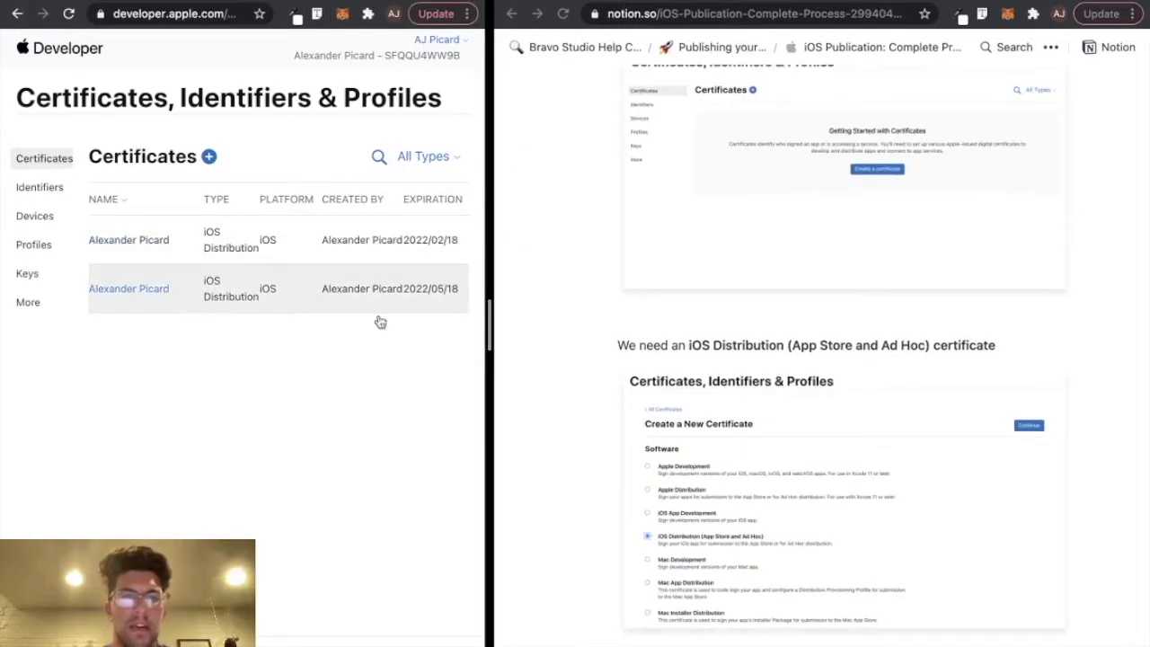
left_click_drag(508, 316, 693, 319)
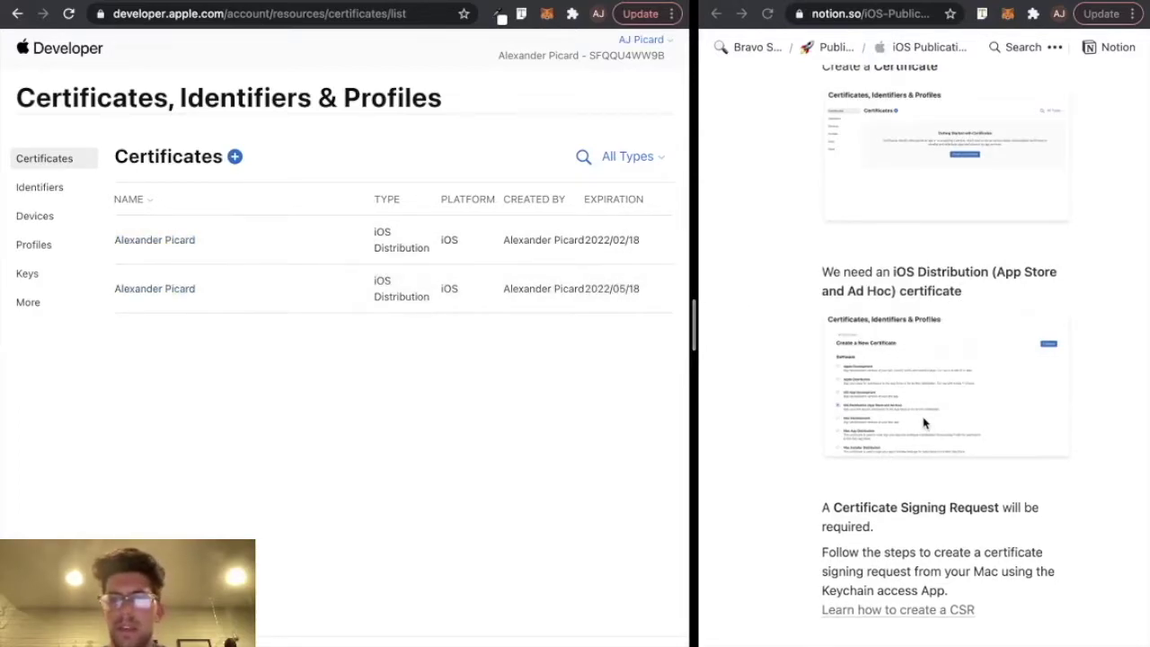
scroll(922, 423, "down", 5)
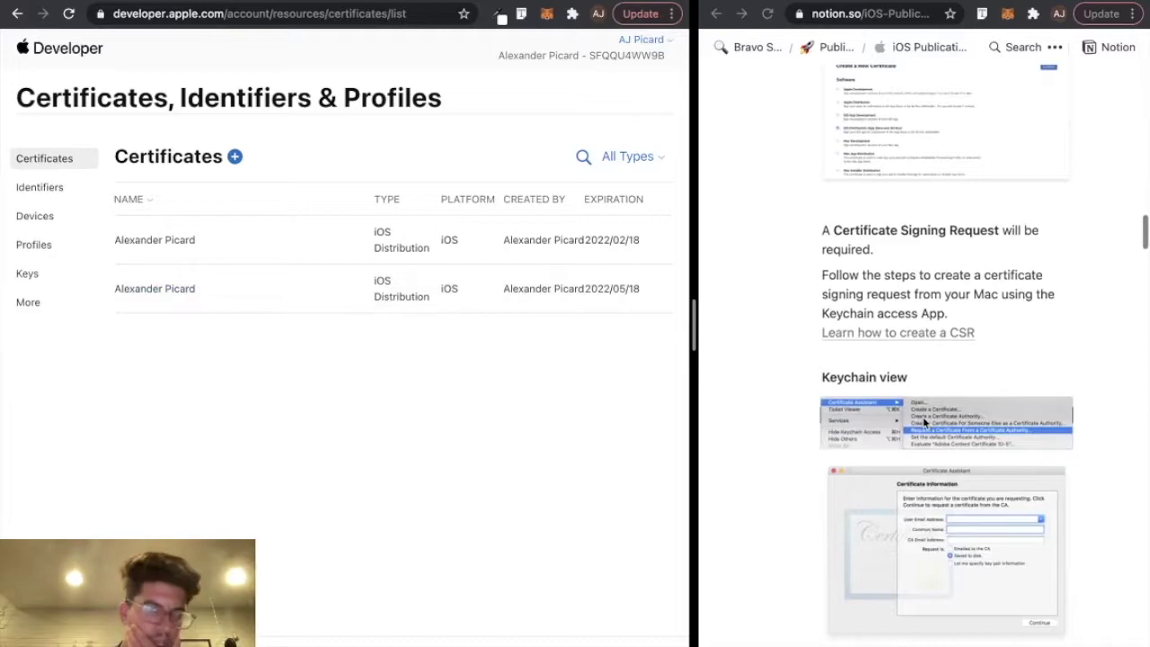
scroll(923, 421, "down", 2)
scroll(923, 423, "down", 10)
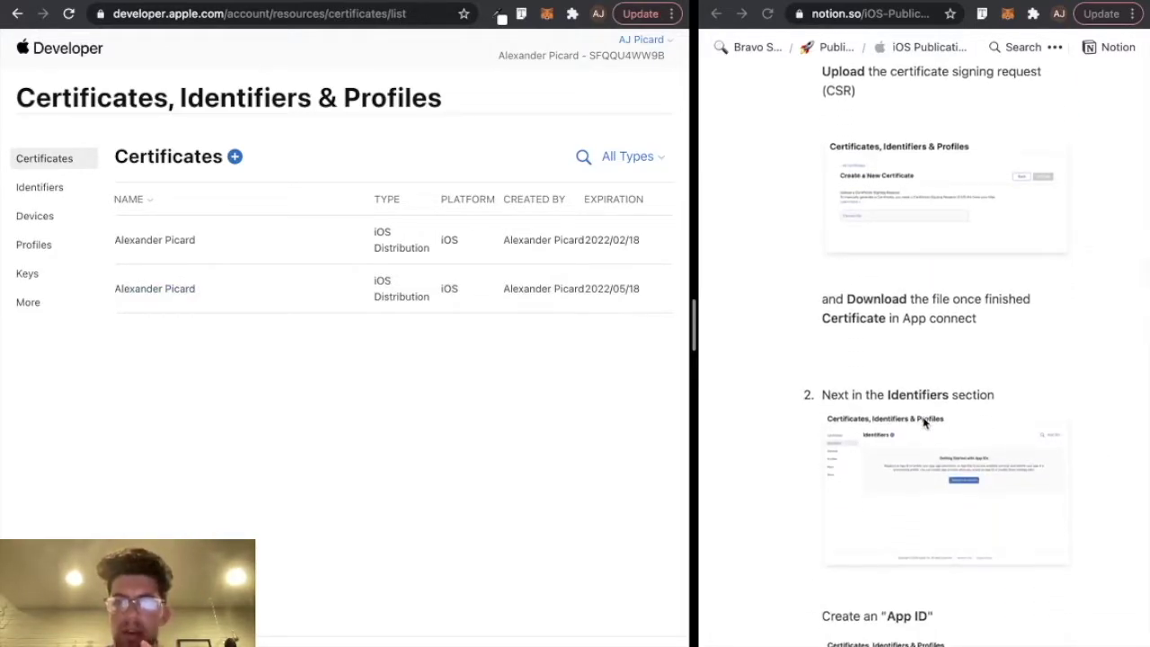
- Go to Identifiers and start registering a new App ID identifier
left_click(45, 190)
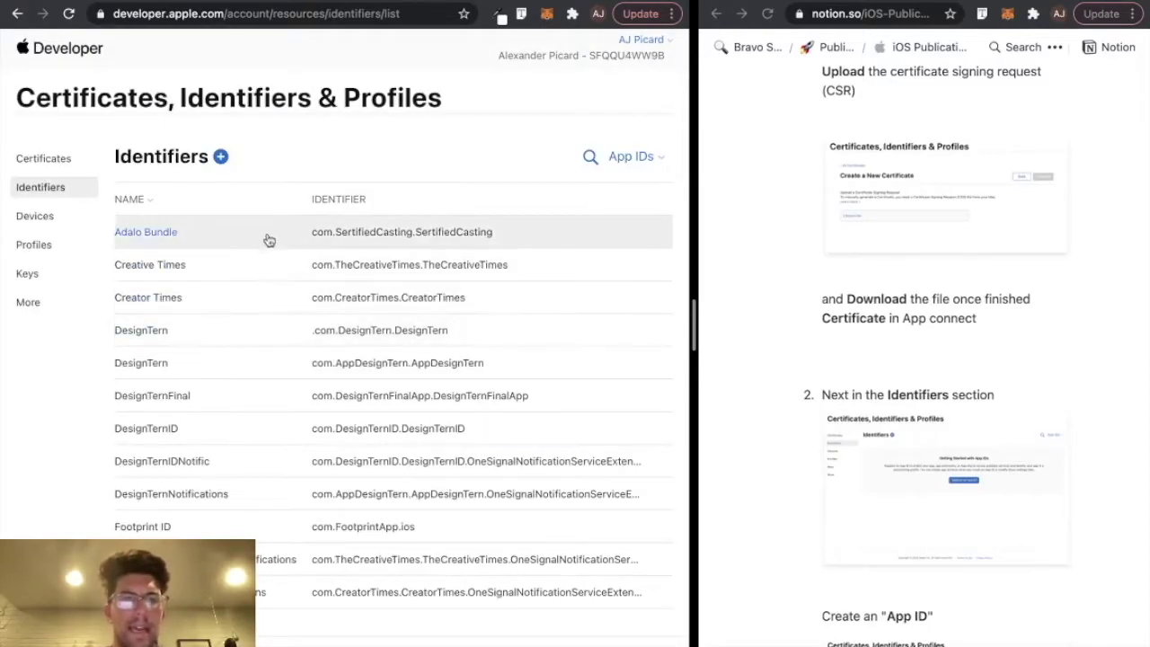
scroll(923, 503, "down", 5)
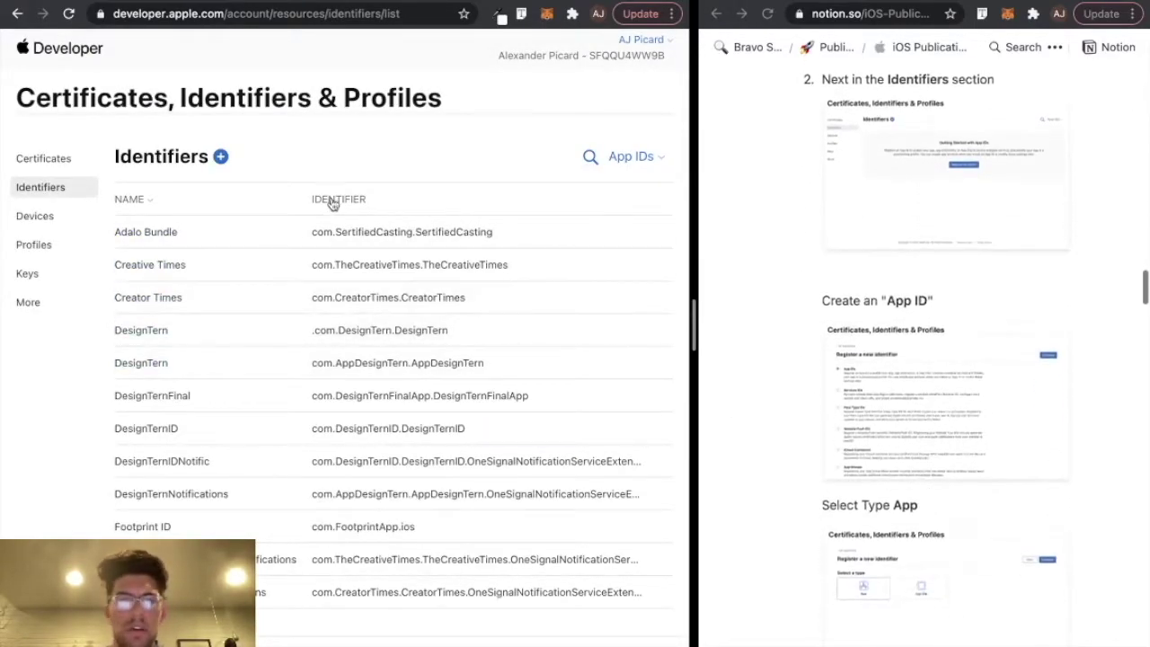
left_click(221, 157)
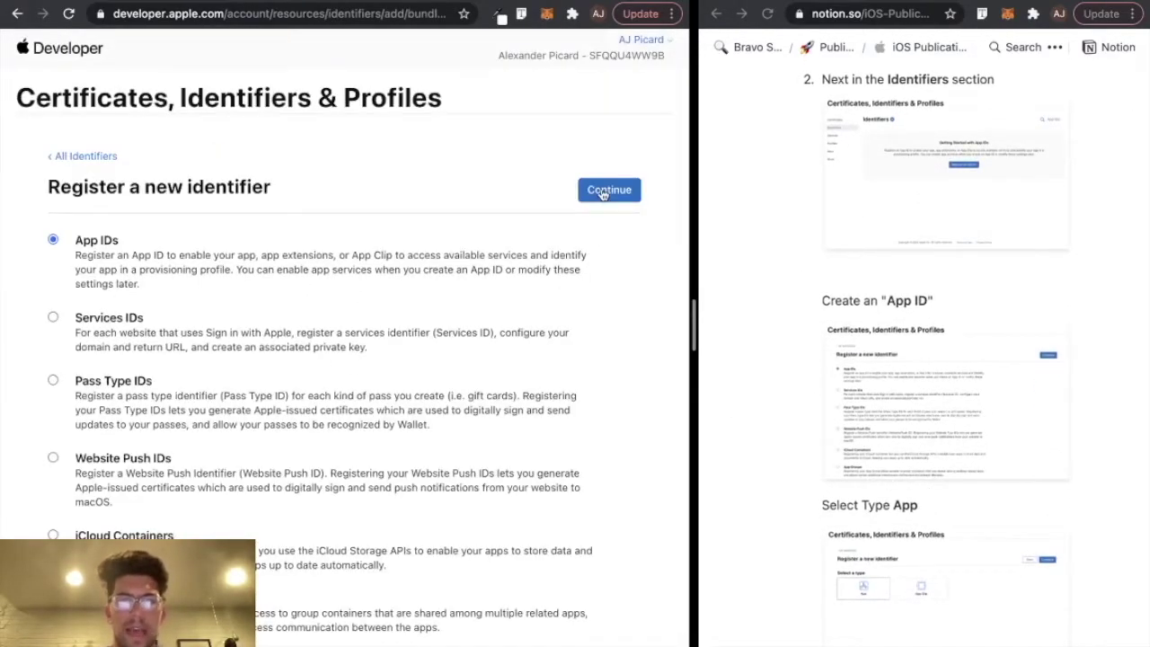
- Choose App IDs > App and enter description 'Homebase Identifier' with bundle ID com.HomebaseApp.HomebaseApp
left_click(604, 191)
left_click(629, 196)
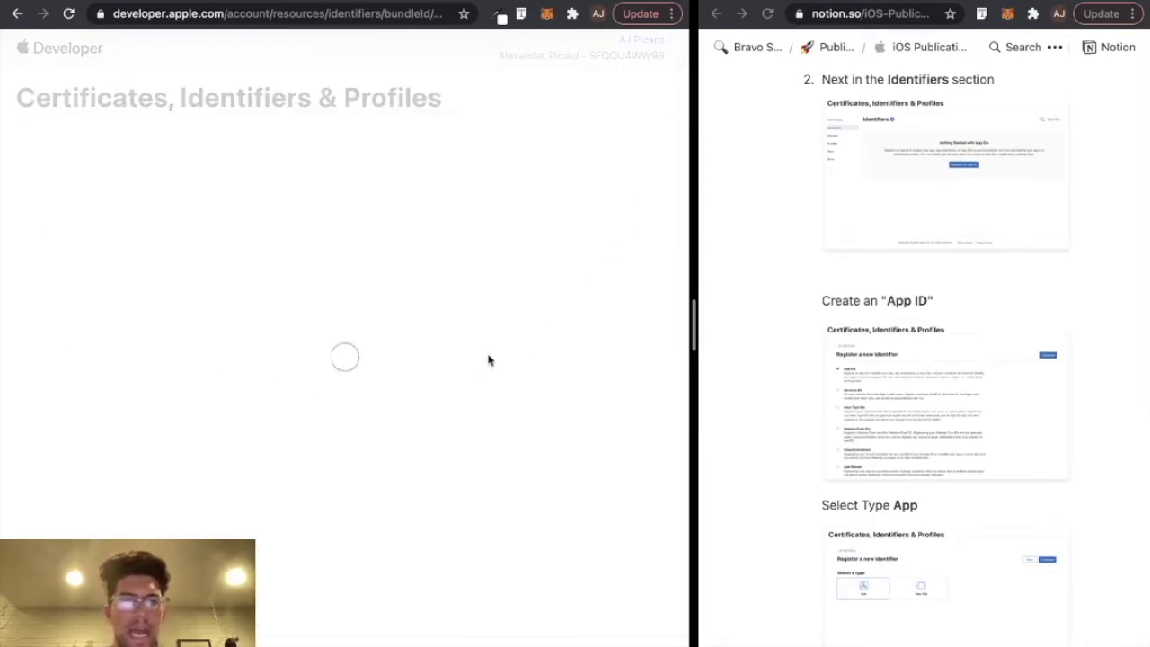
left_click(154, 309)
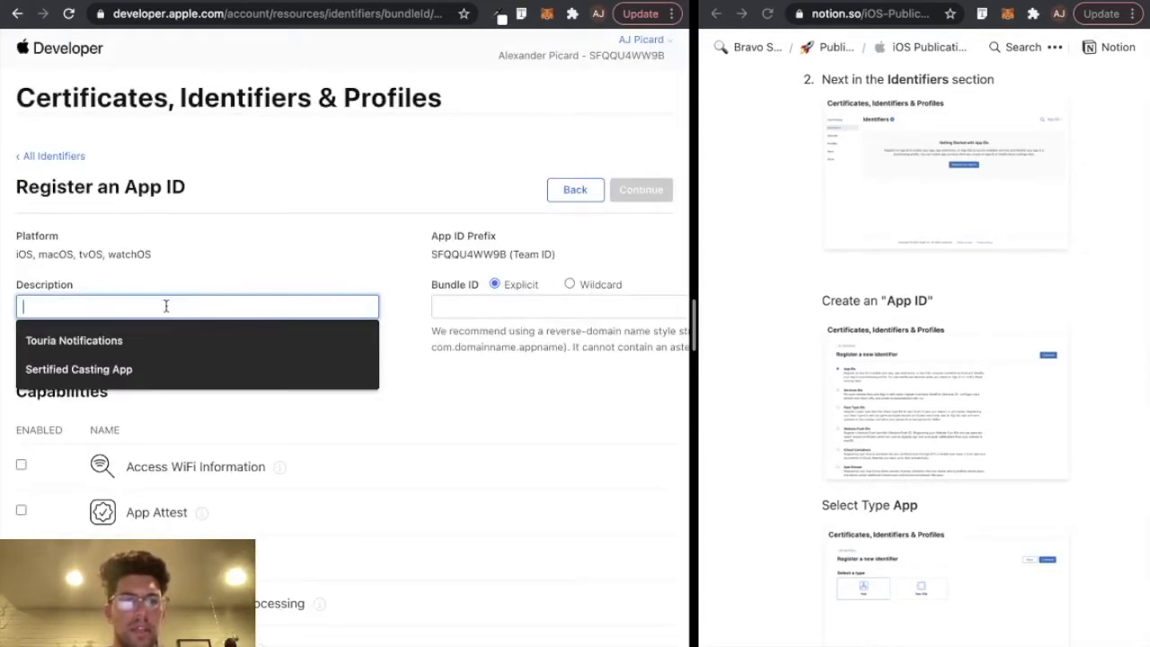
type("Homebase")
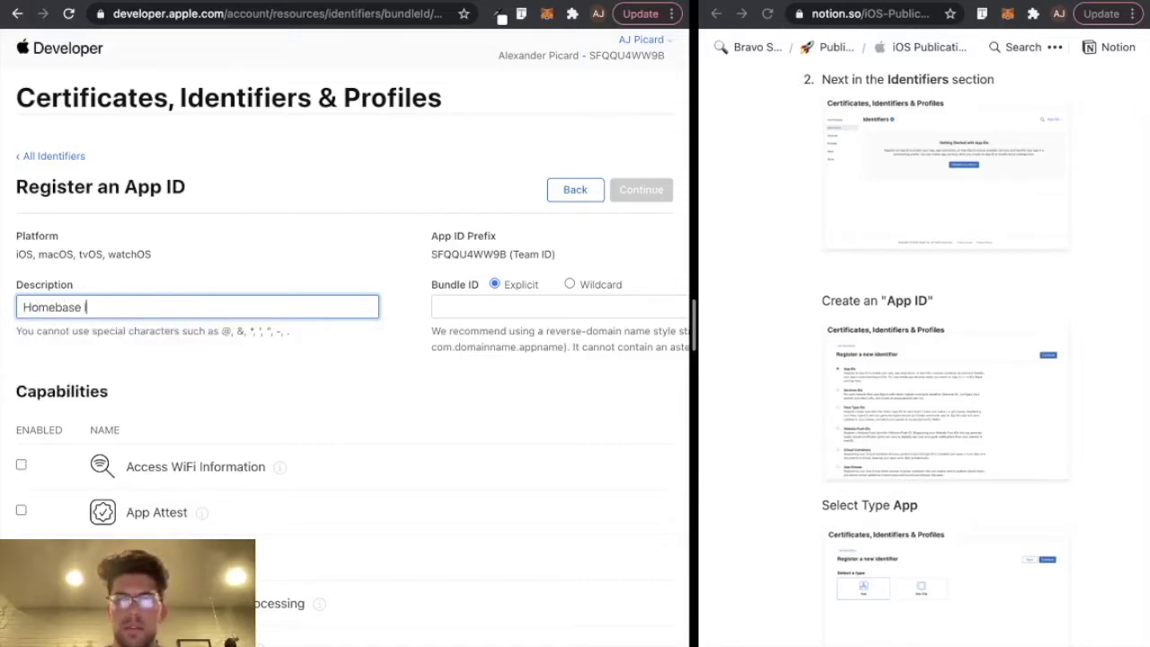
type(" Identifier")
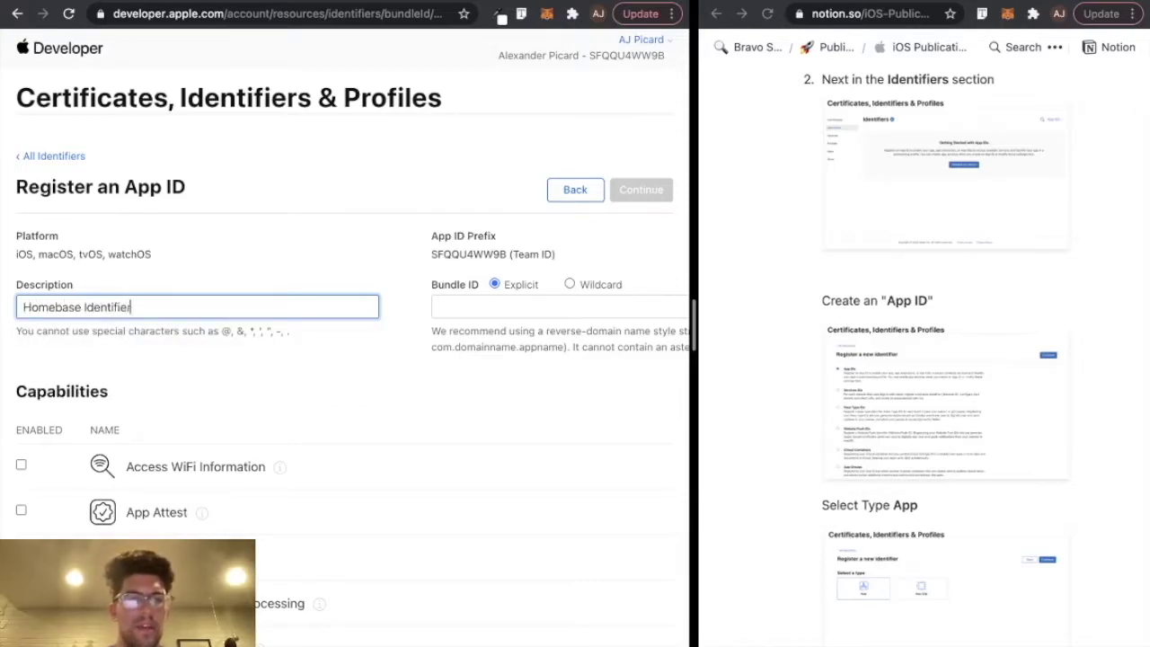
left_click(495, 309)
type("com")
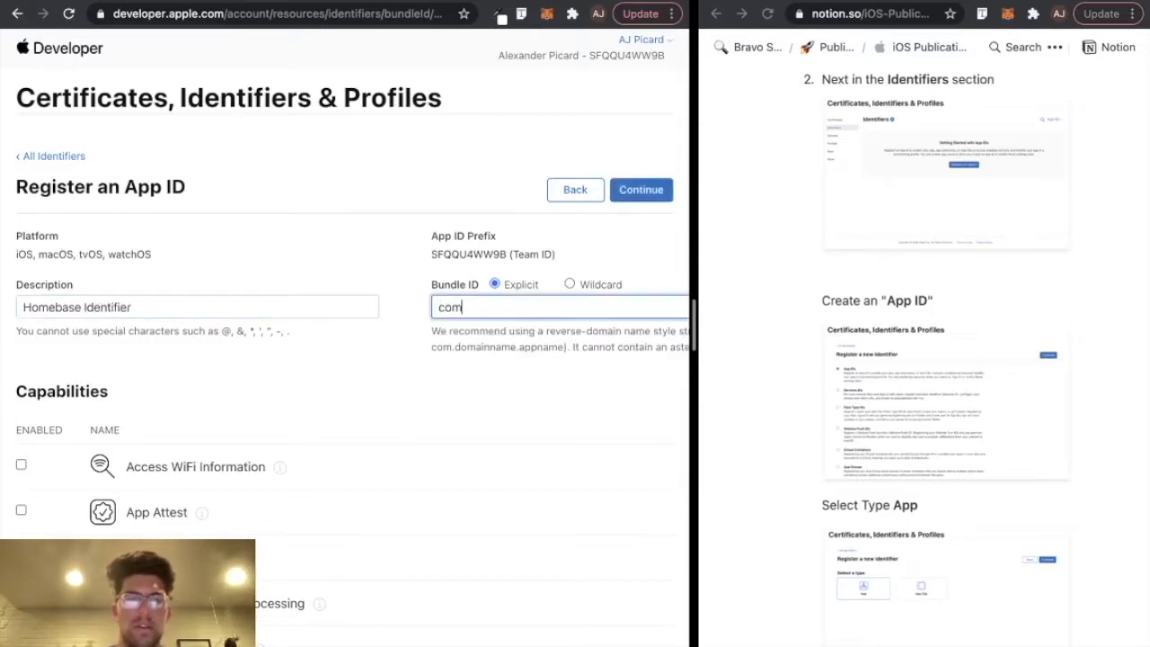
key("BackSpace")
type("om")
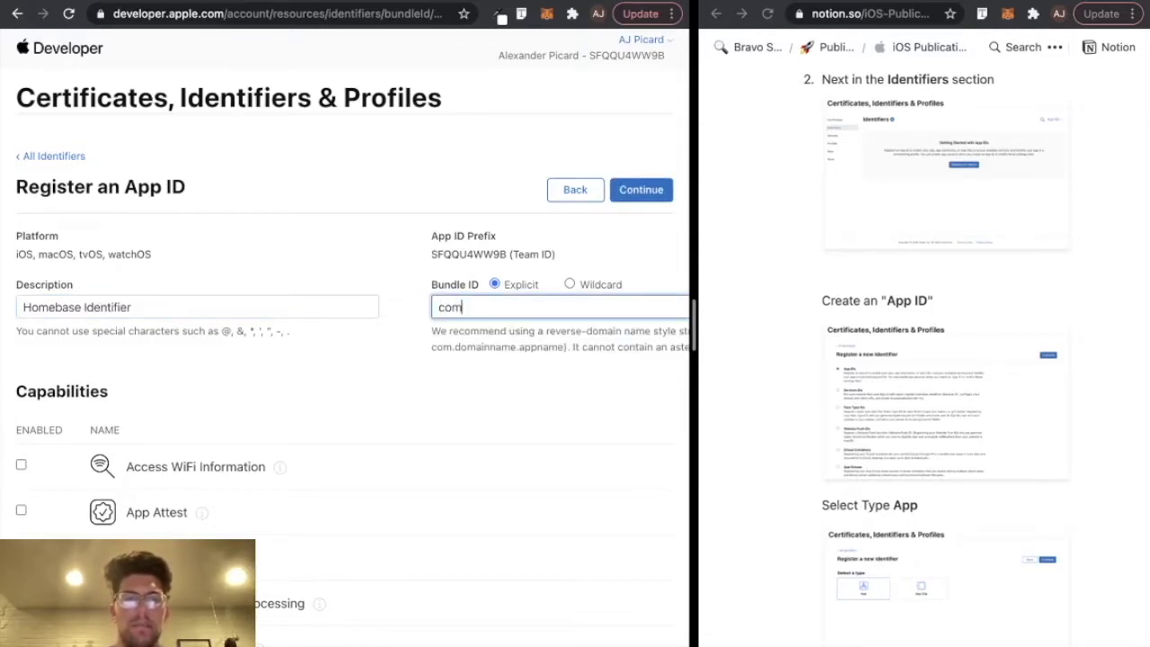
type(".HomeBaseApp.HomebaseApp")
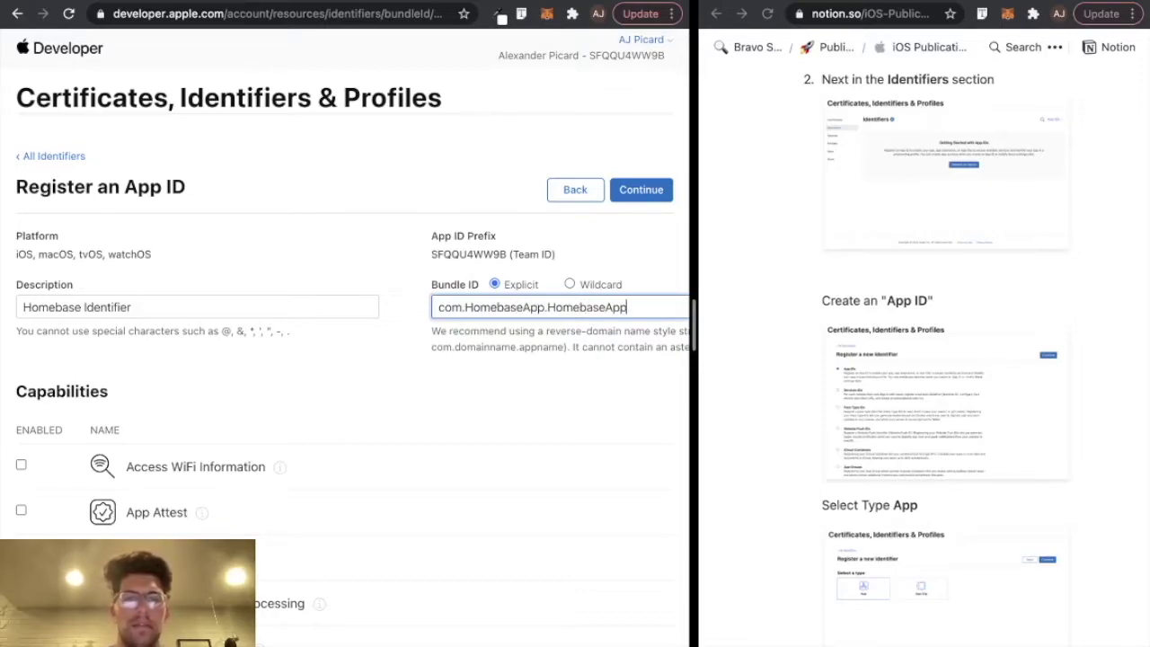
- Check the bundle ID against the guide's Twitter example, review capabilities, and register the App ID
scroll(940, 547, "down", 6)
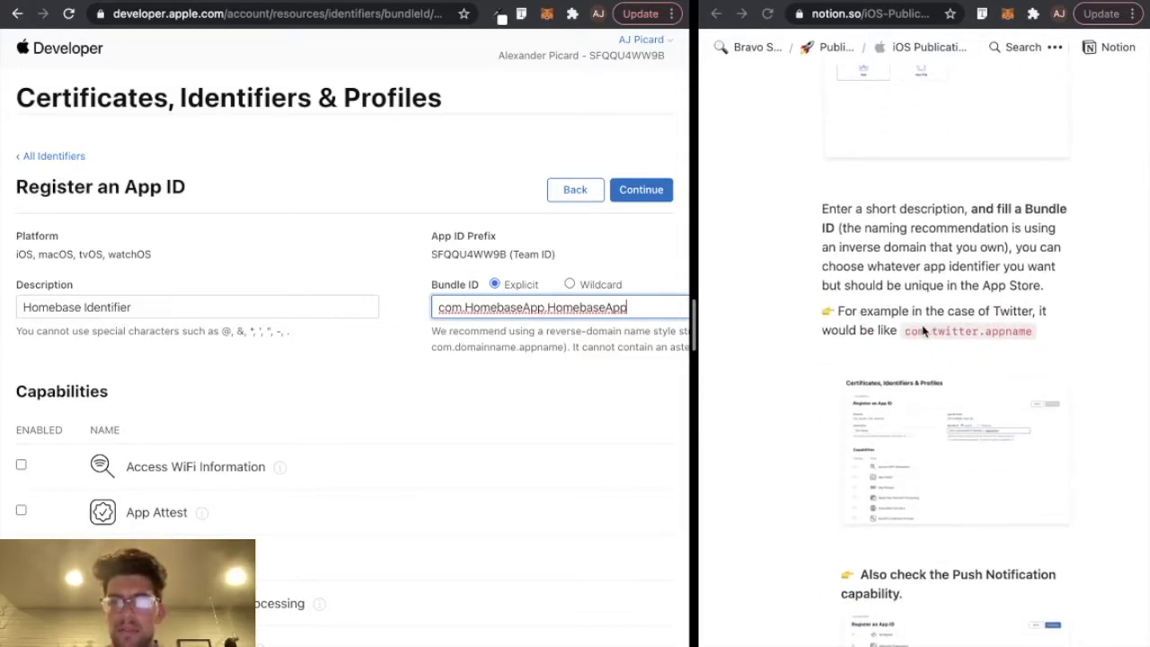
left_click(968, 335)
triple_click(1003, 330)
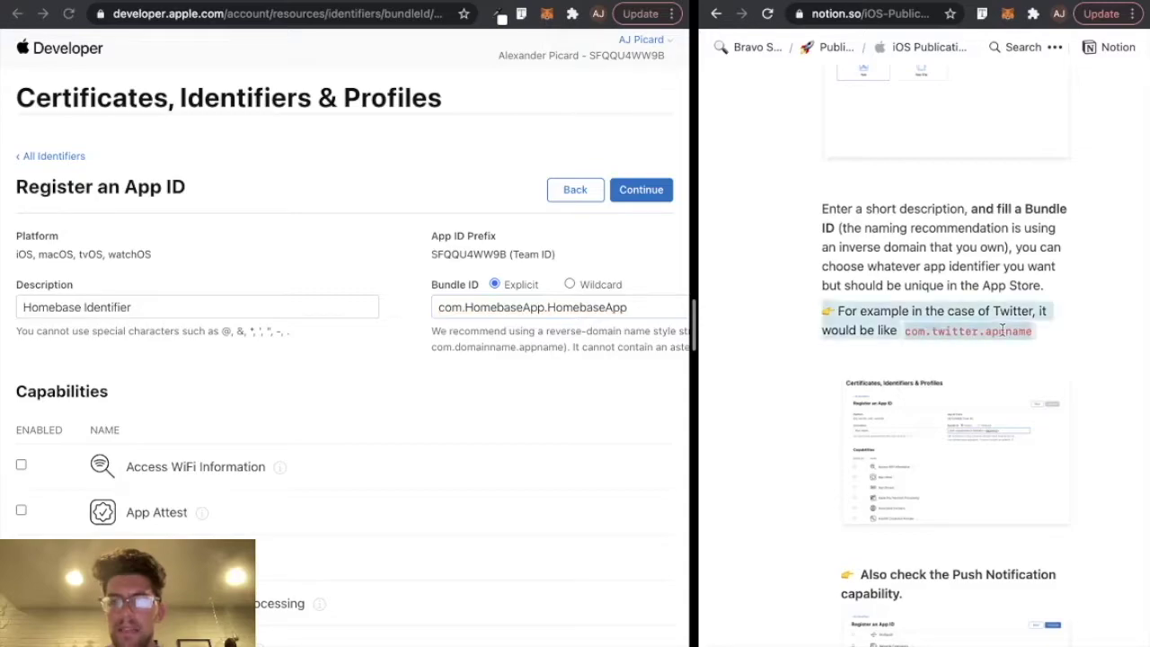
double_click(524, 308)
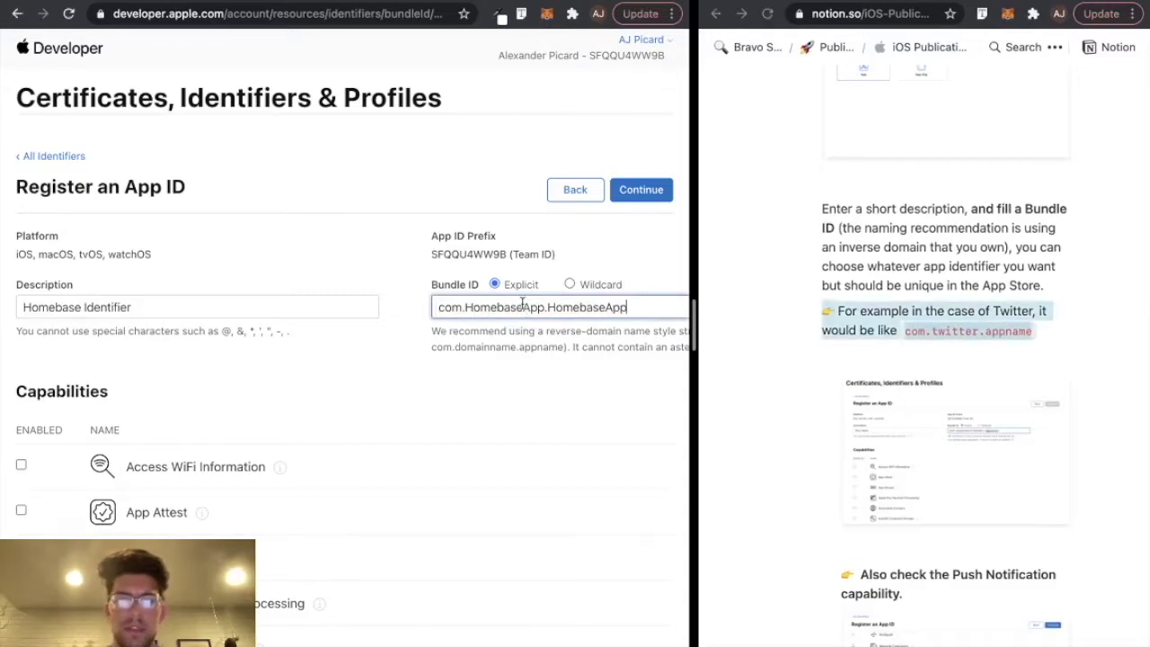
double_click(610, 307)
scroll(994, 444, "down", 5)
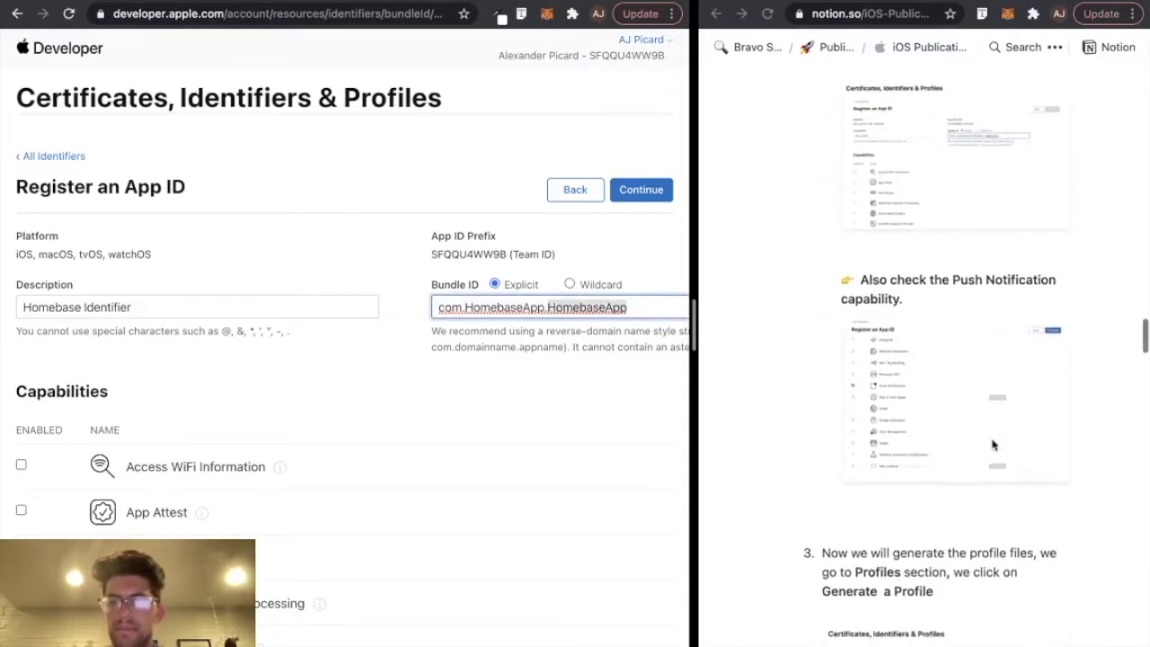
scroll(972, 359, "up", 2)
scroll(350, 359, "down", 10)
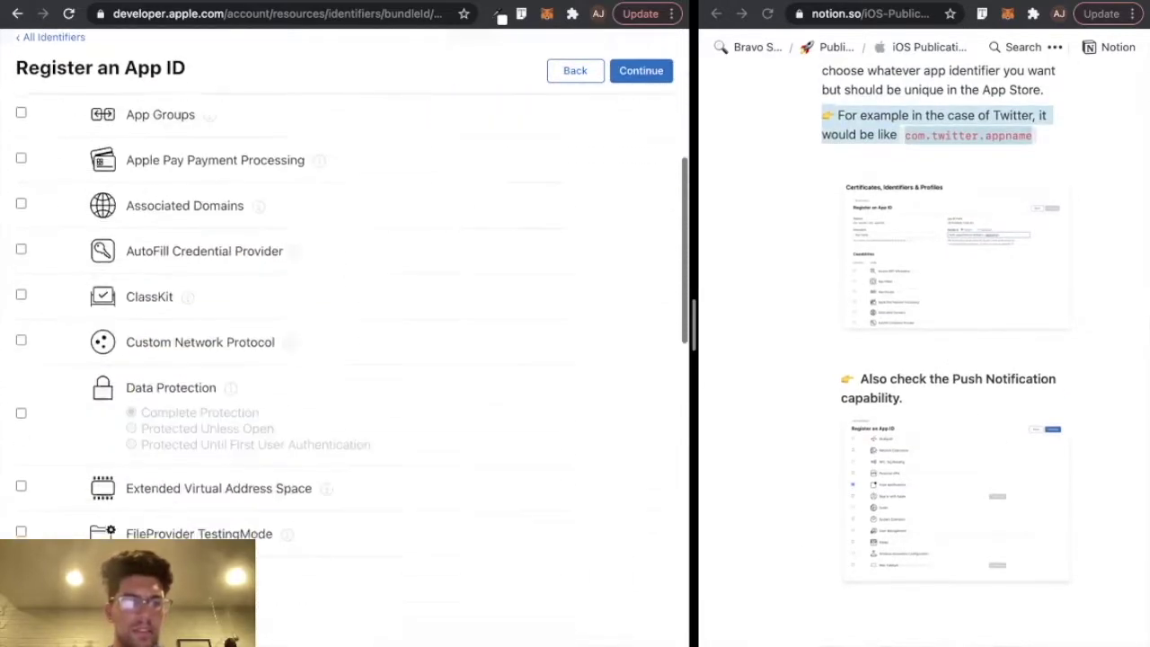
scroll(343, 363, "down", 5)
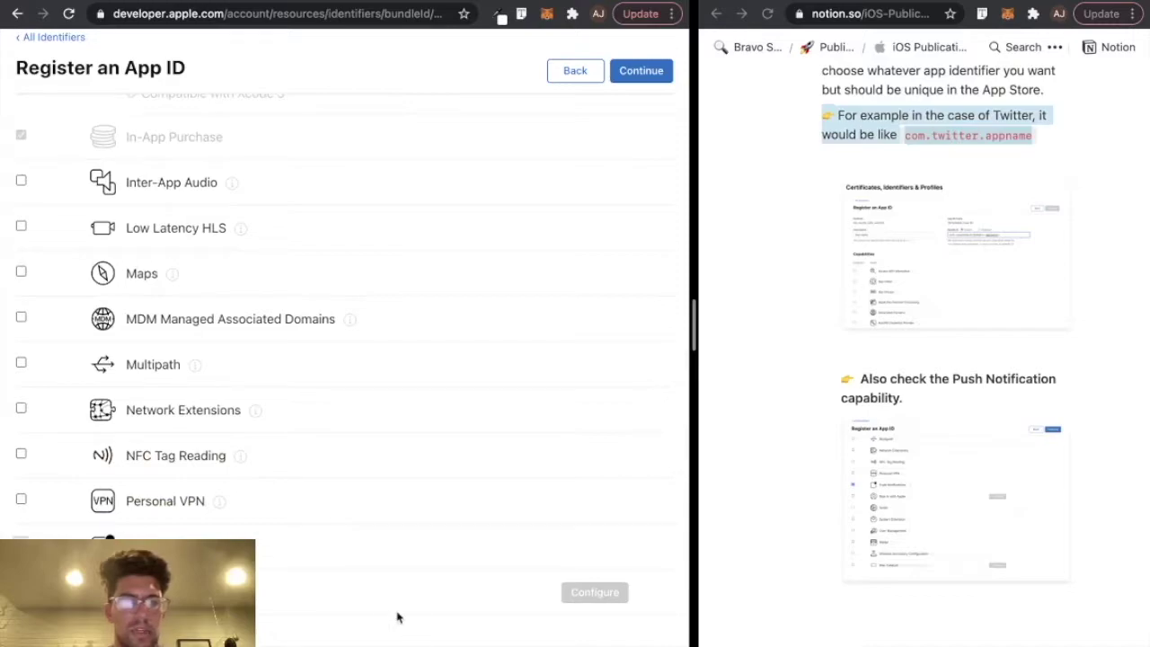
scroll(800, 530, "down", 5)
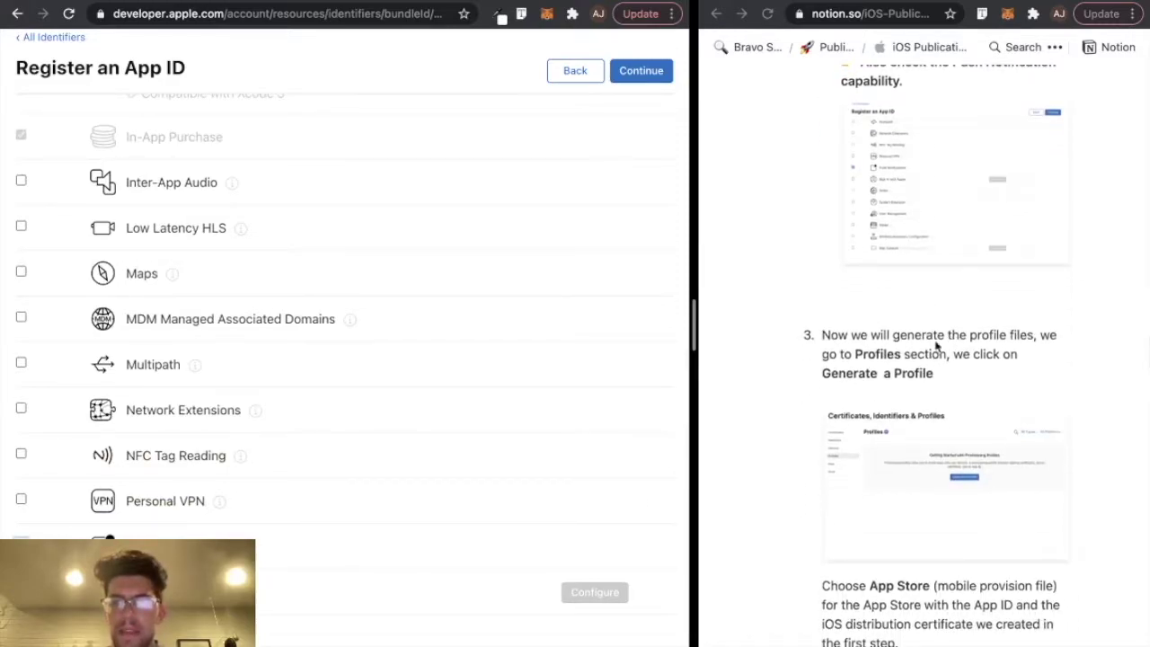
left_click(643, 71)
left_click(642, 71)
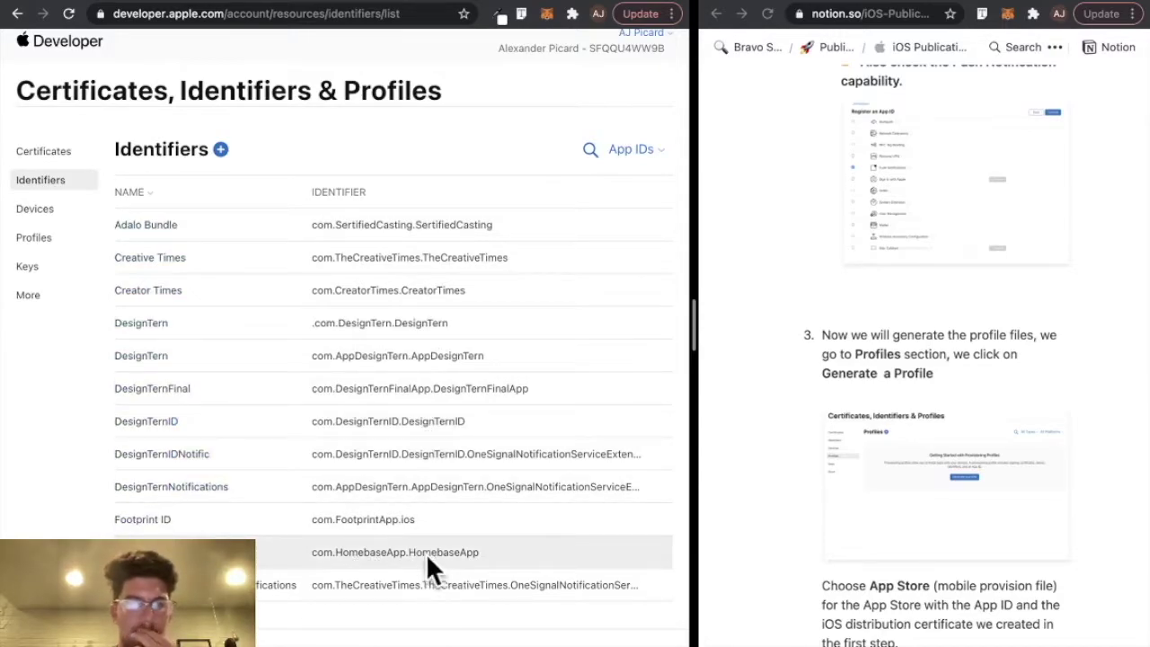
- Go to the Profiles list and start registering a new provisioning profile
scroll(951, 542, "down", 3)
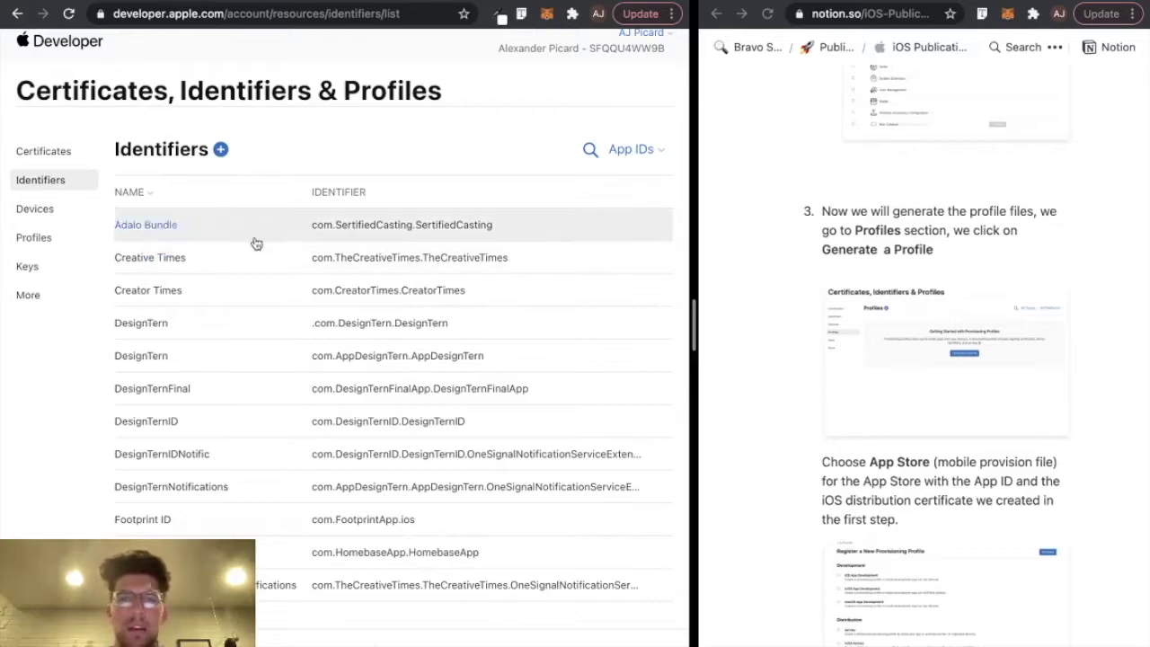
left_click(34, 237)
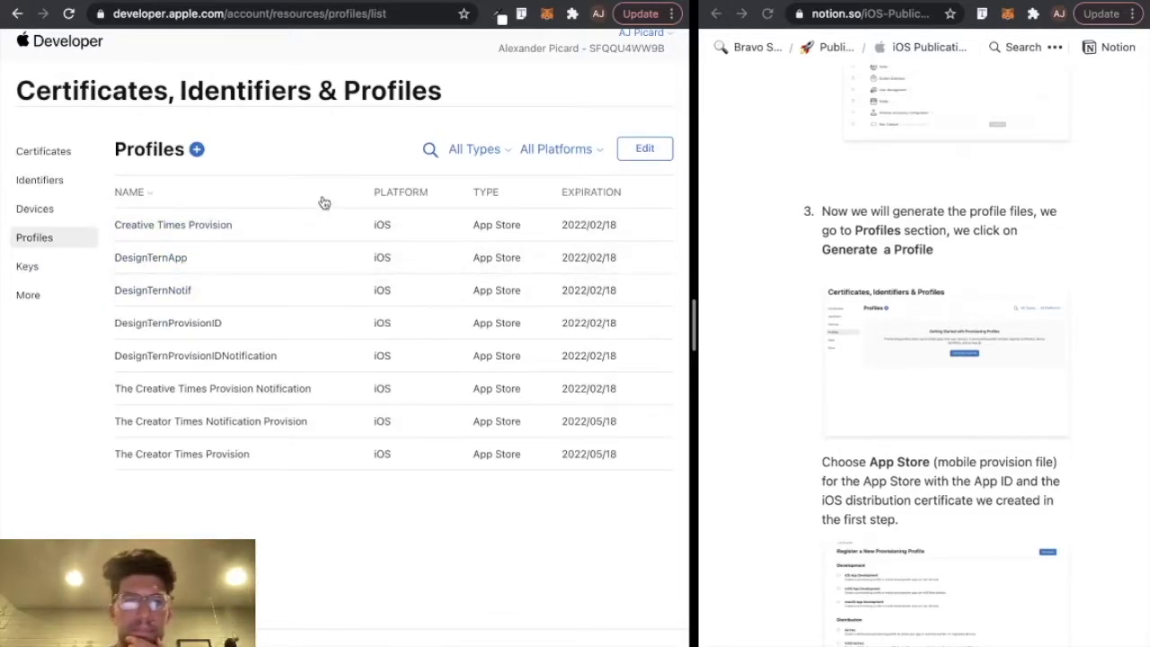
left_click(199, 151)
- Choose the App Store profile type and the Homebase Identifier App ID
scroll(180, 516, "down", 2)
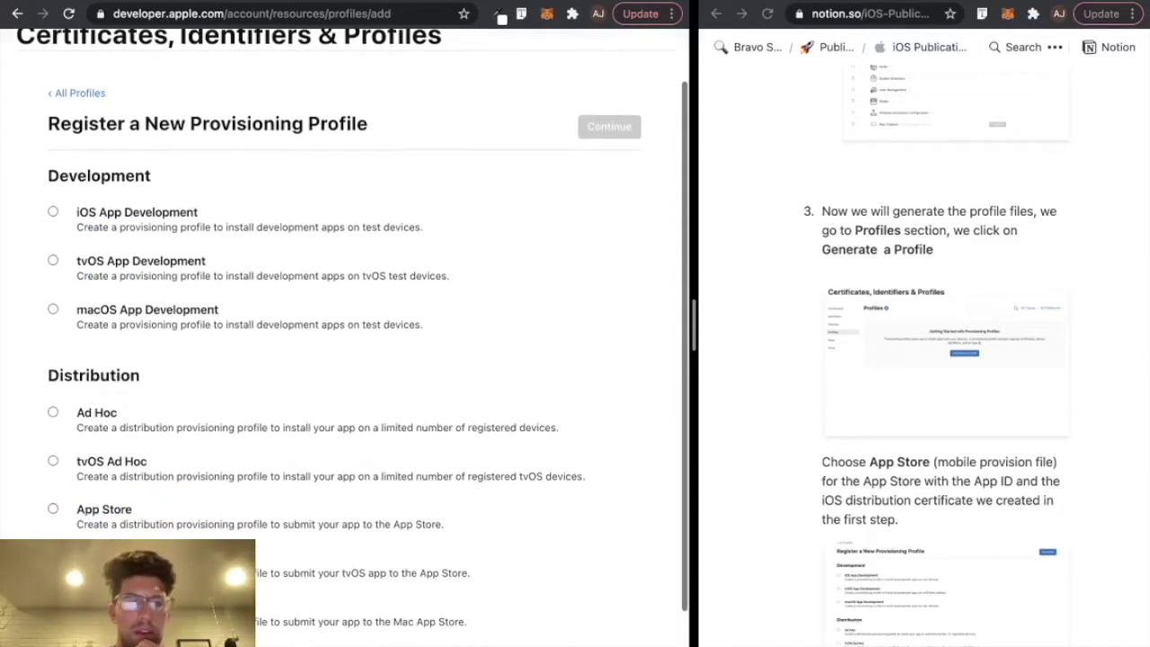
left_click(54, 509)
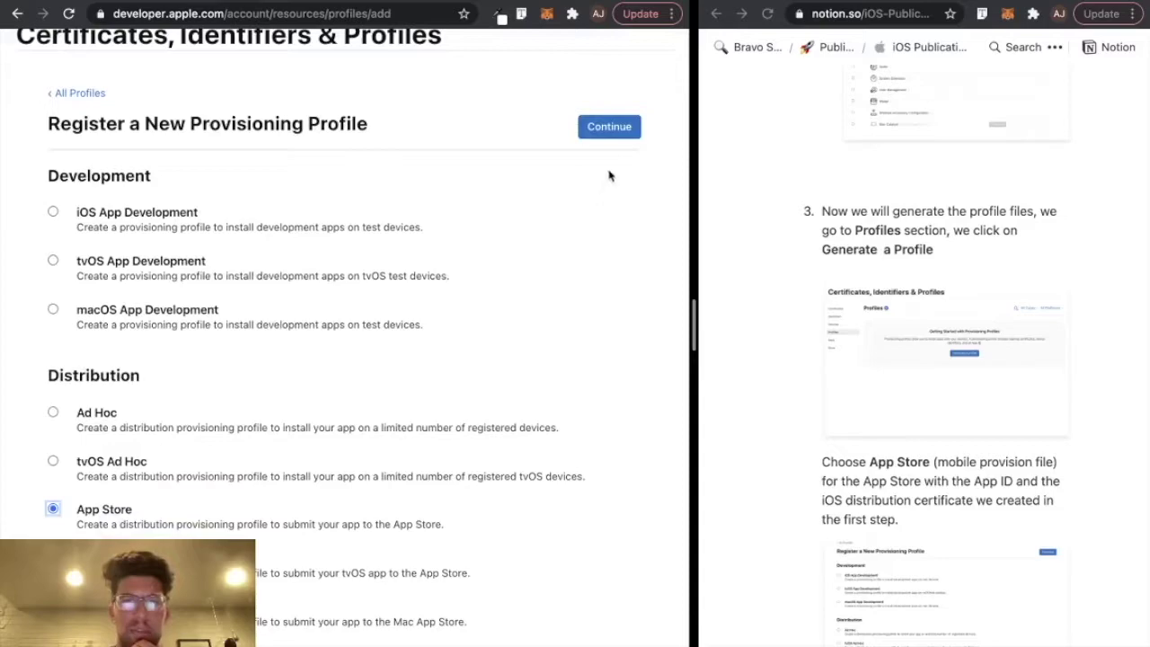
left_click(599, 133)
left_click(224, 364)
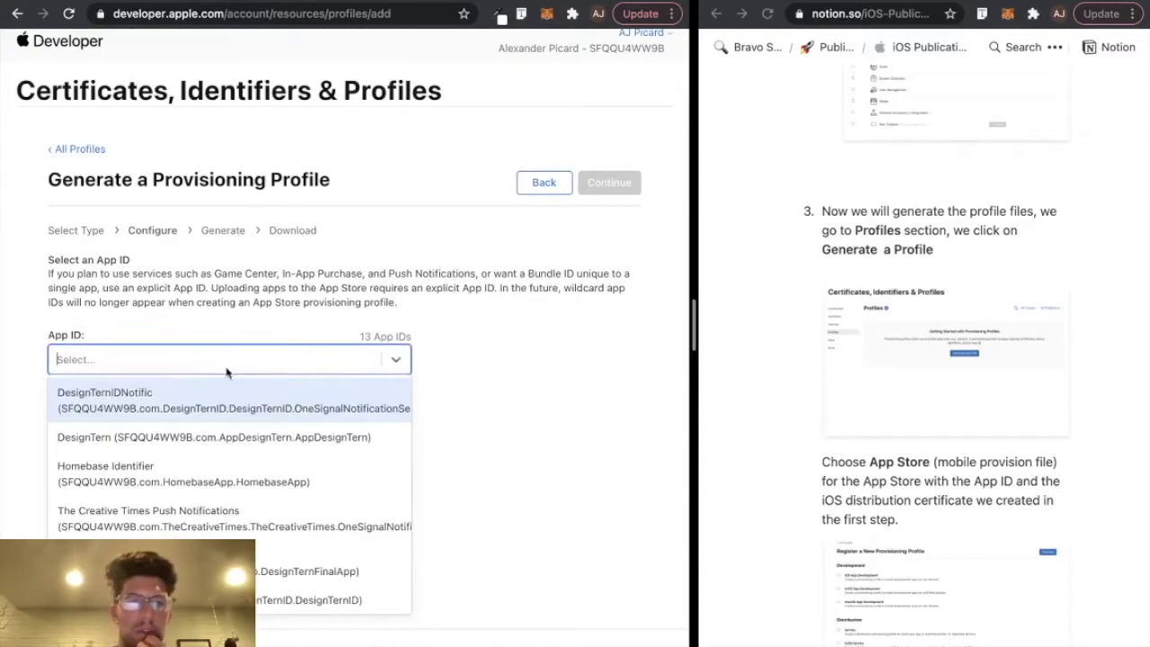
scroll(193, 512, "down", 2)
scroll(193, 519, "up", 1)
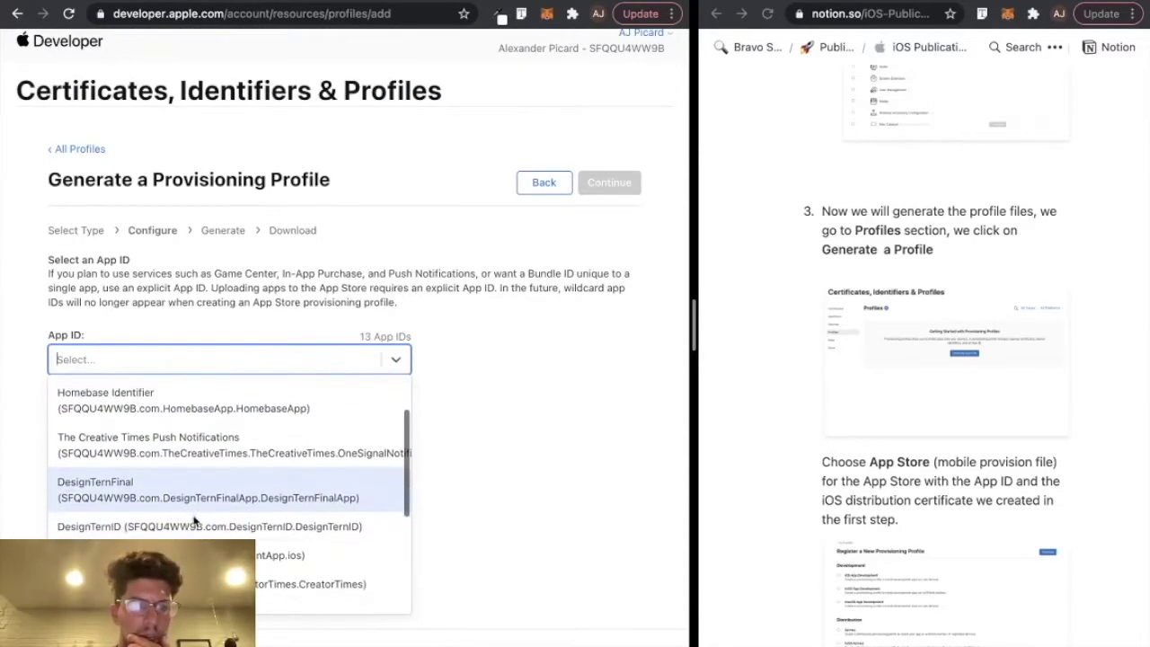
left_click(133, 406)
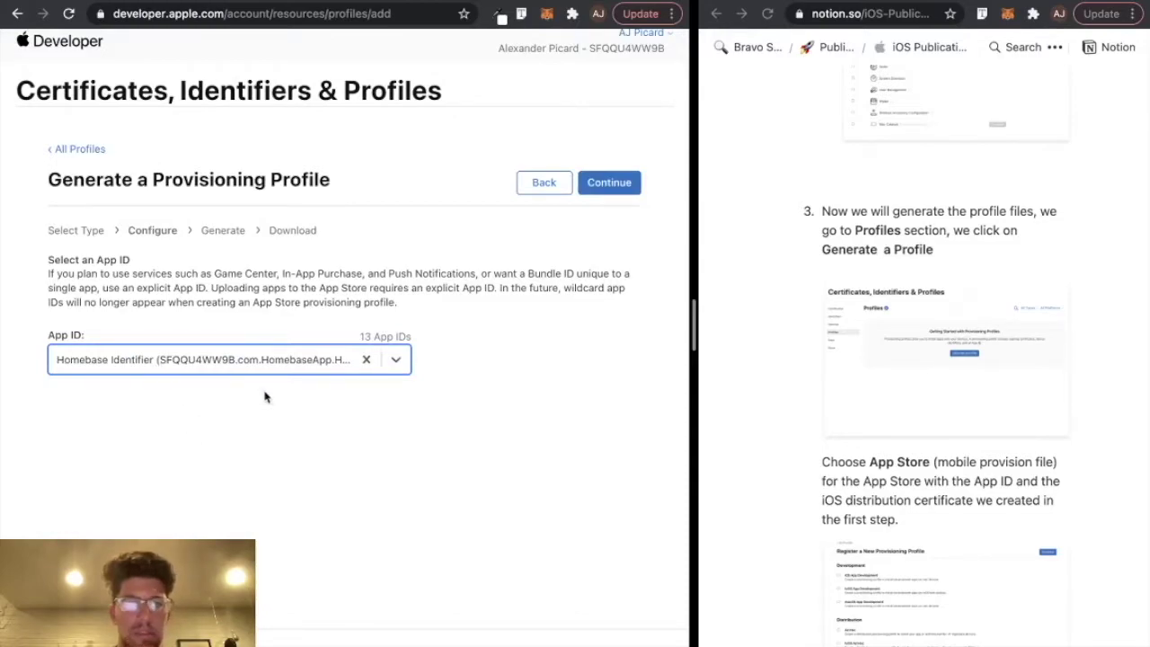
scroll(1019, 459, "down", 5)
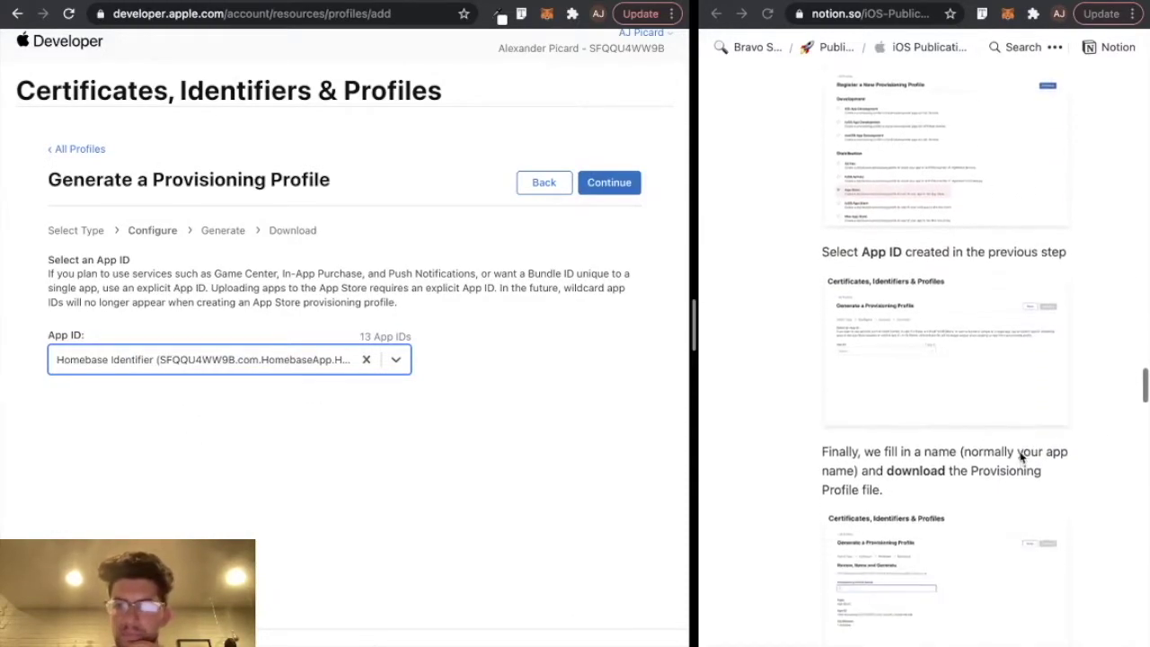
scroll(1019, 459, "down", 1)
left_click(598, 184)
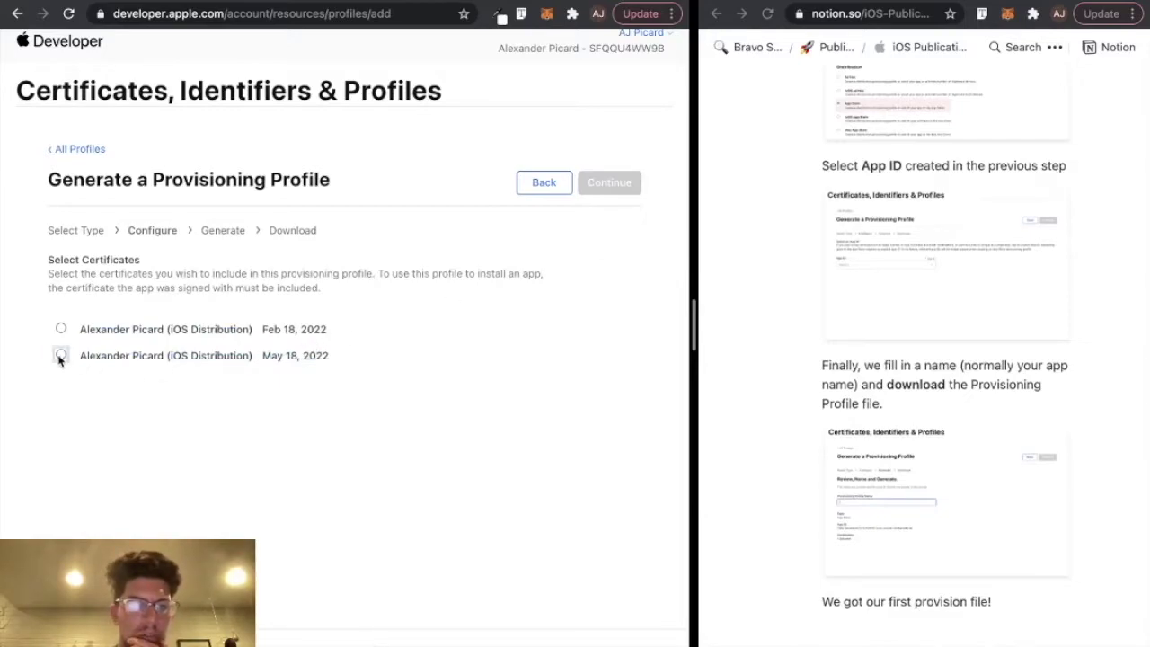
- Select the May 18, 2022 certificate, generate 'Homebase Provisioning File', and return to All Profiles
left_click(60, 355)
left_click(600, 184)
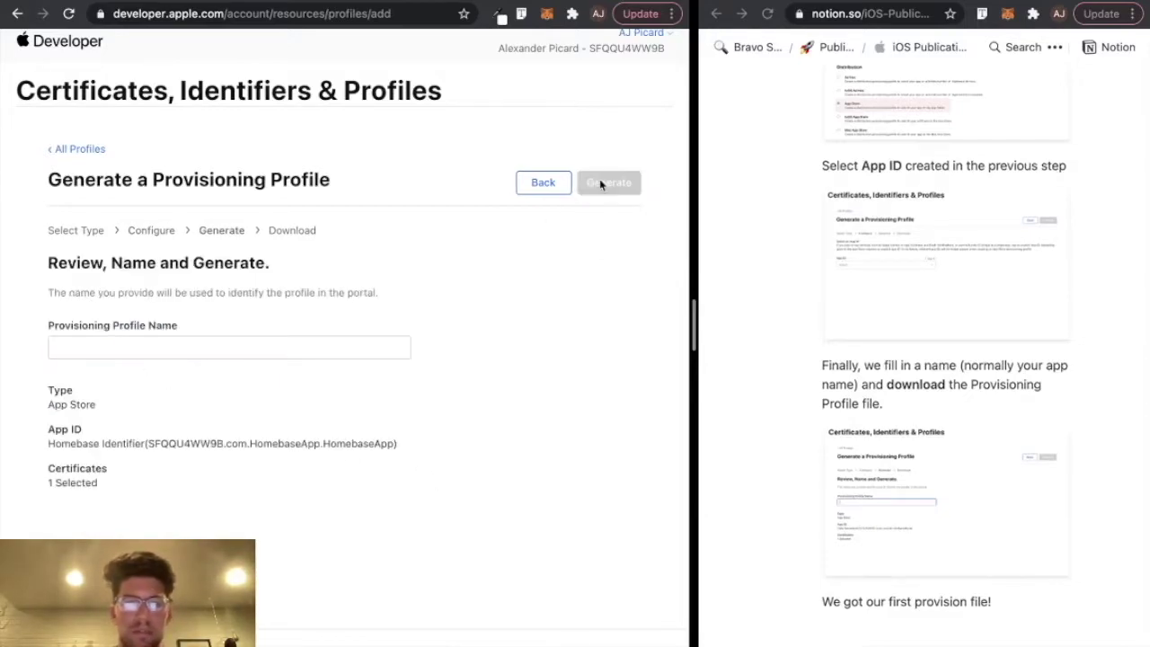
left_click(93, 347)
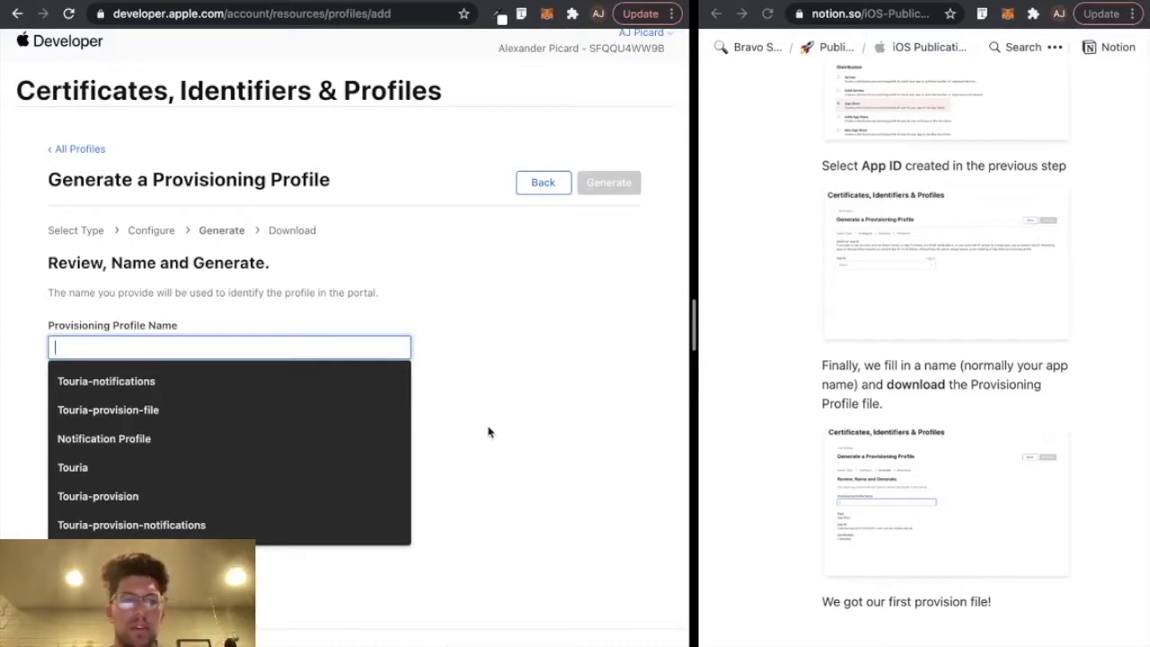
type("Homebase Provisioning File")
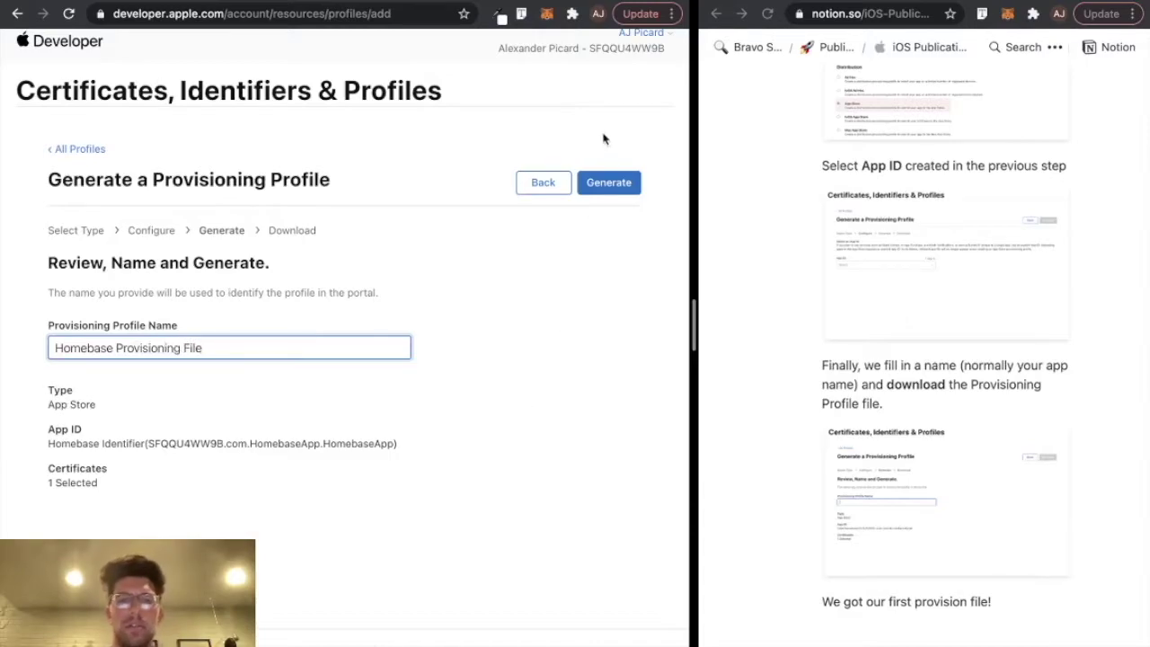
left_click(602, 184)
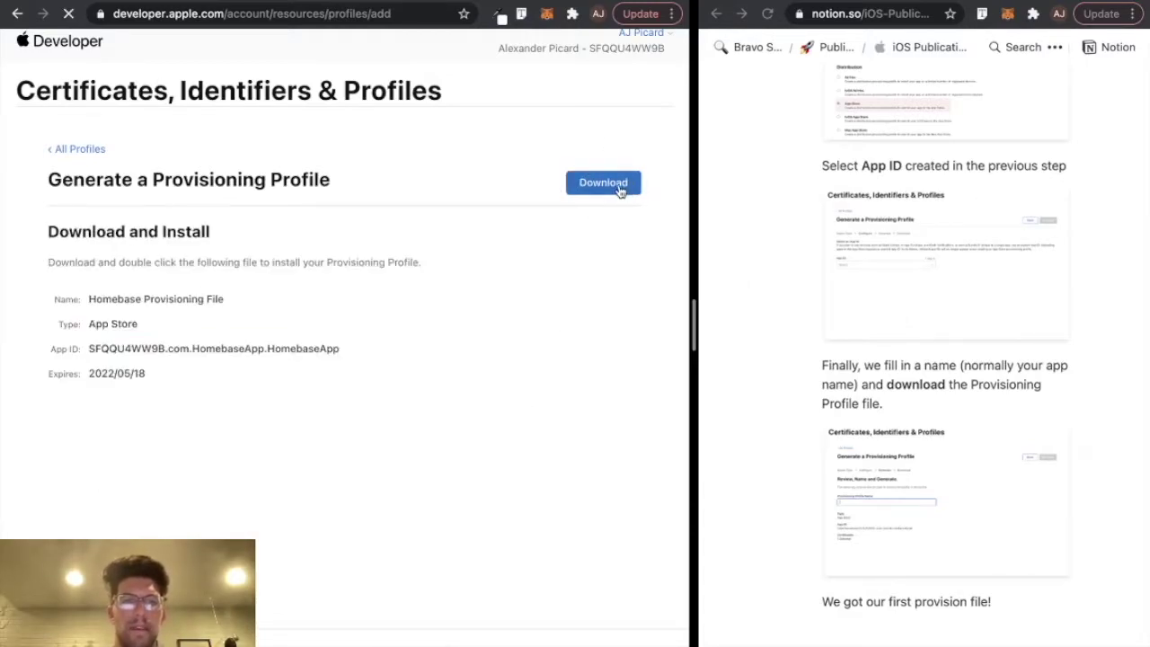
scroll(968, 498, "down", 5)
scroll(967, 501, "down", 3)
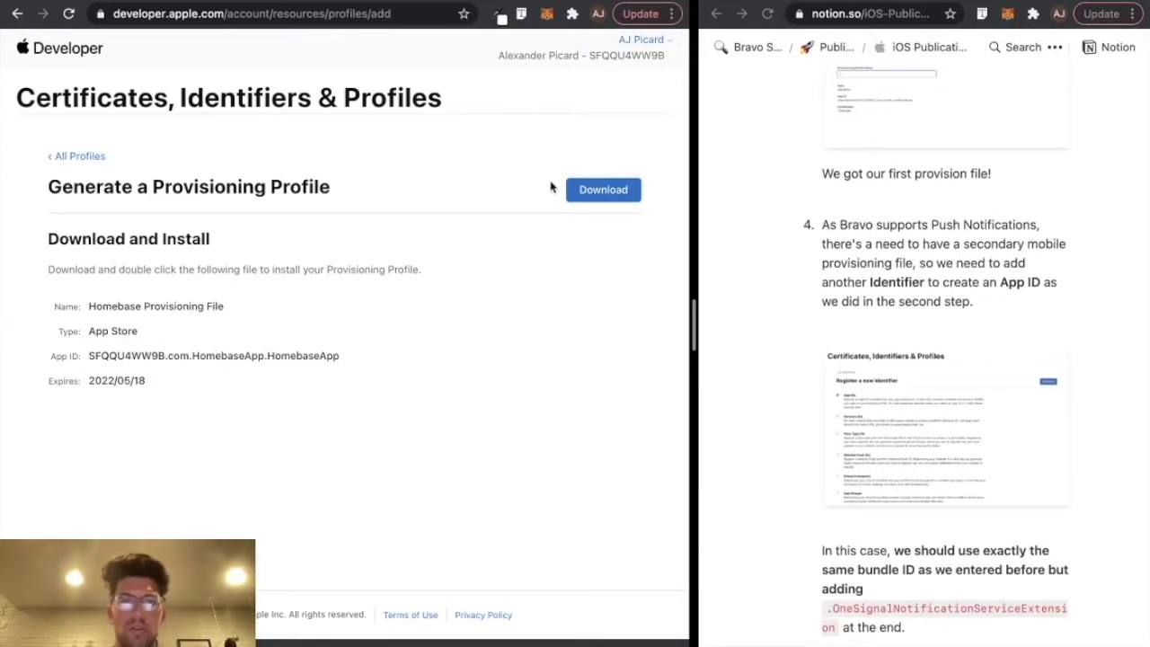
left_click(72, 155)
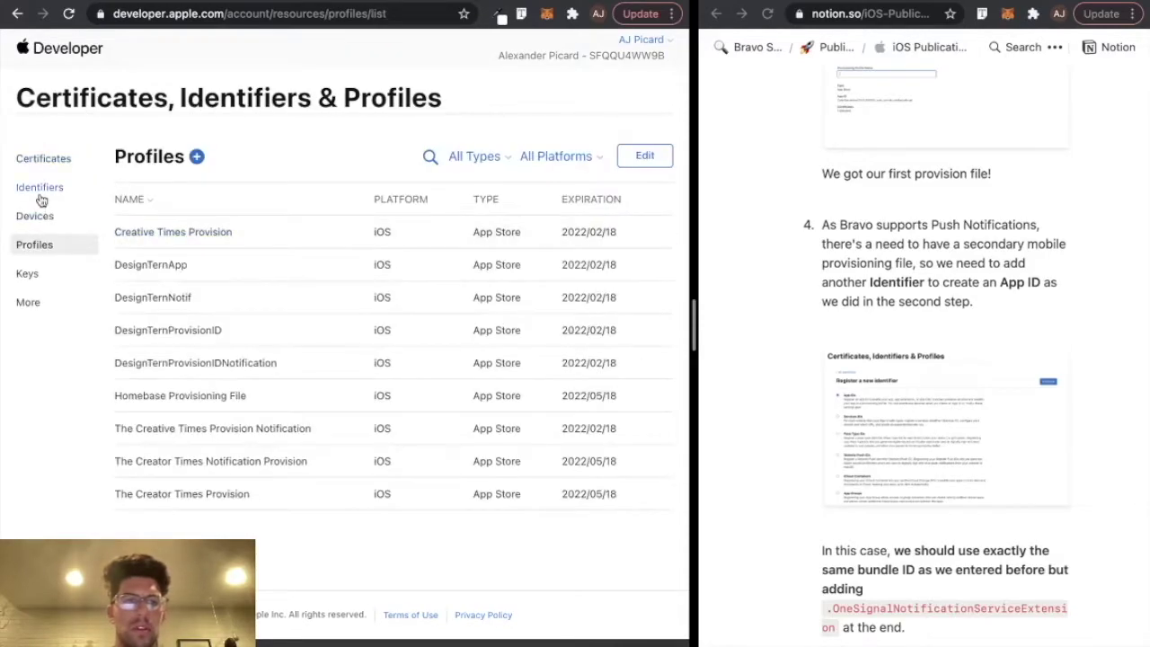
- Begin an App ID 'Homebase Push Notifications Identifier' (com.HomebaseApp.Homebase), then abandon it for All Identifiers
left_click(40, 187)
left_click(220, 156)
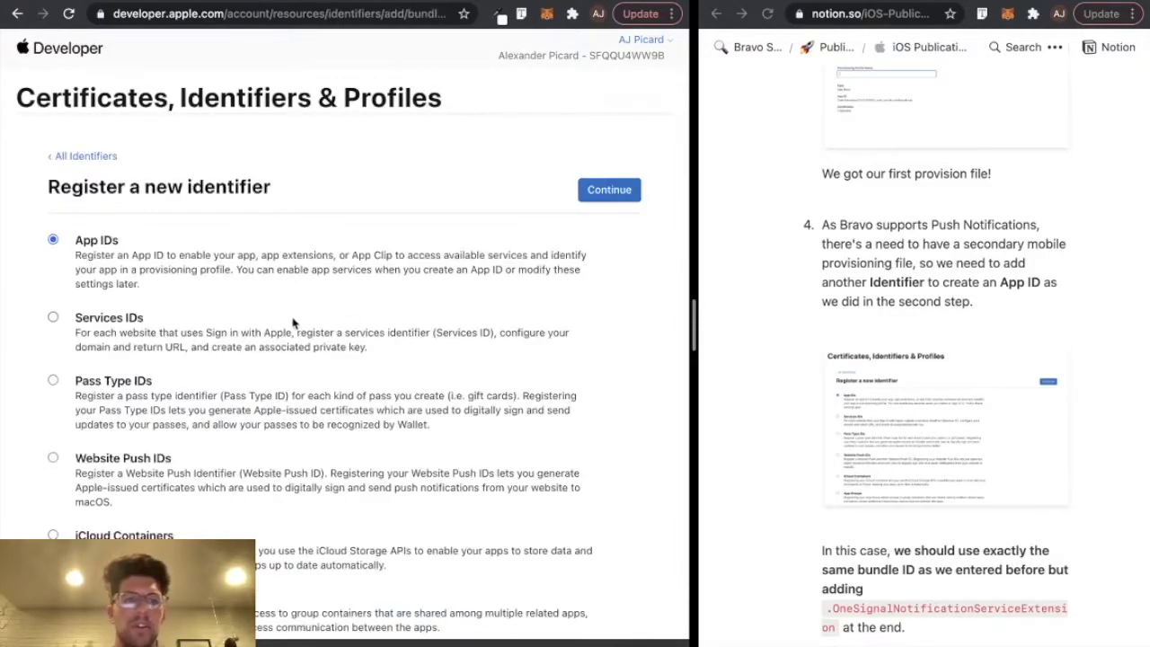
left_click(607, 189)
left_click(597, 191)
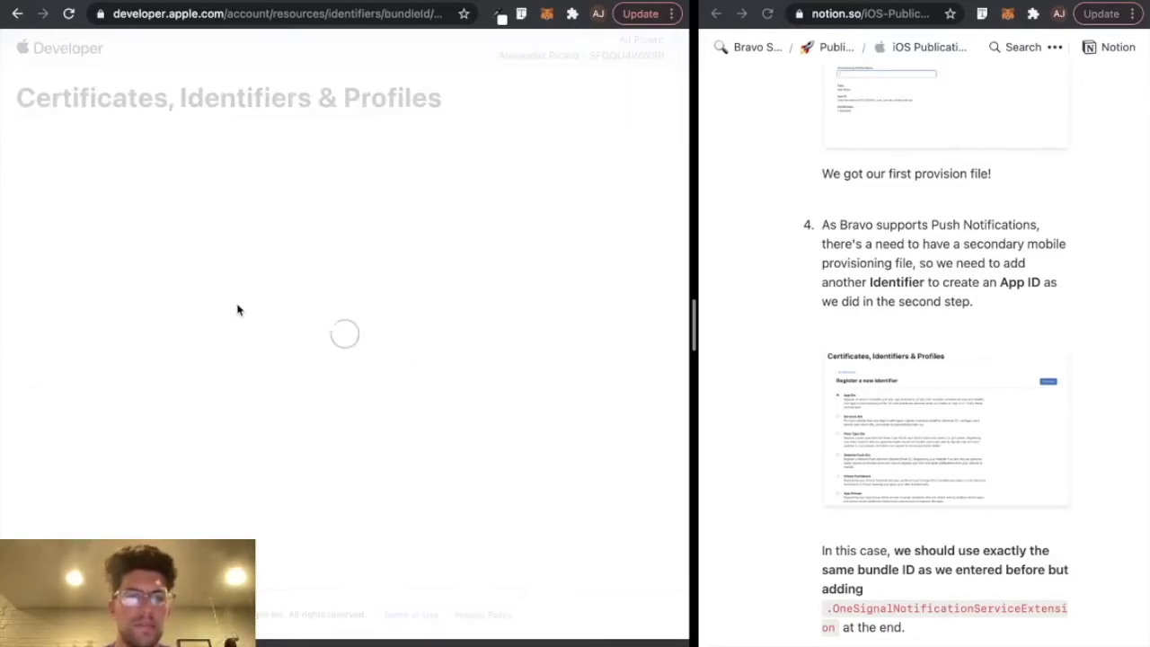
left_click(308, 305)
type("Homebase Push Notifications")
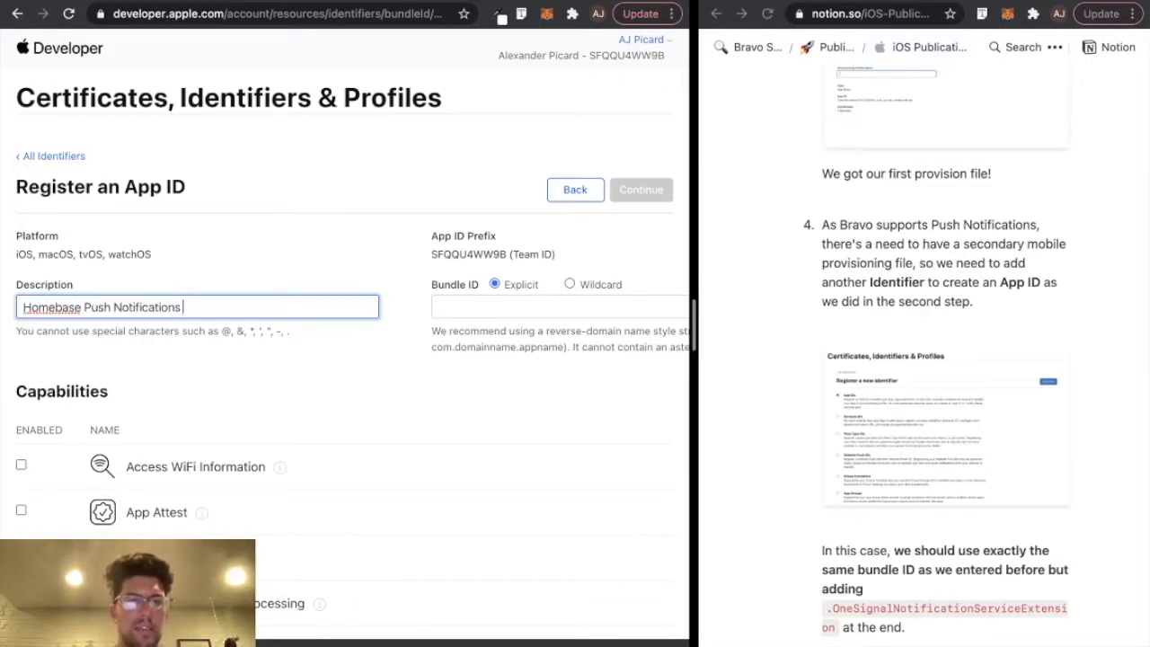
type(" Identifier")
left_click(499, 300)
type("com")
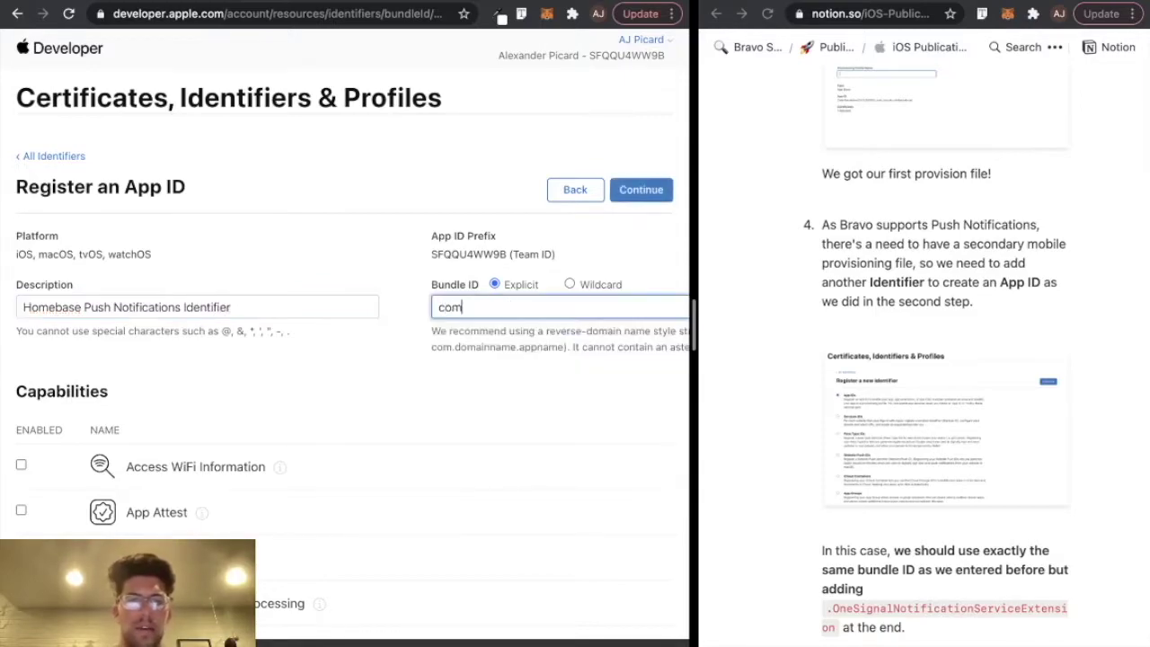
type(".HomebaseApp")
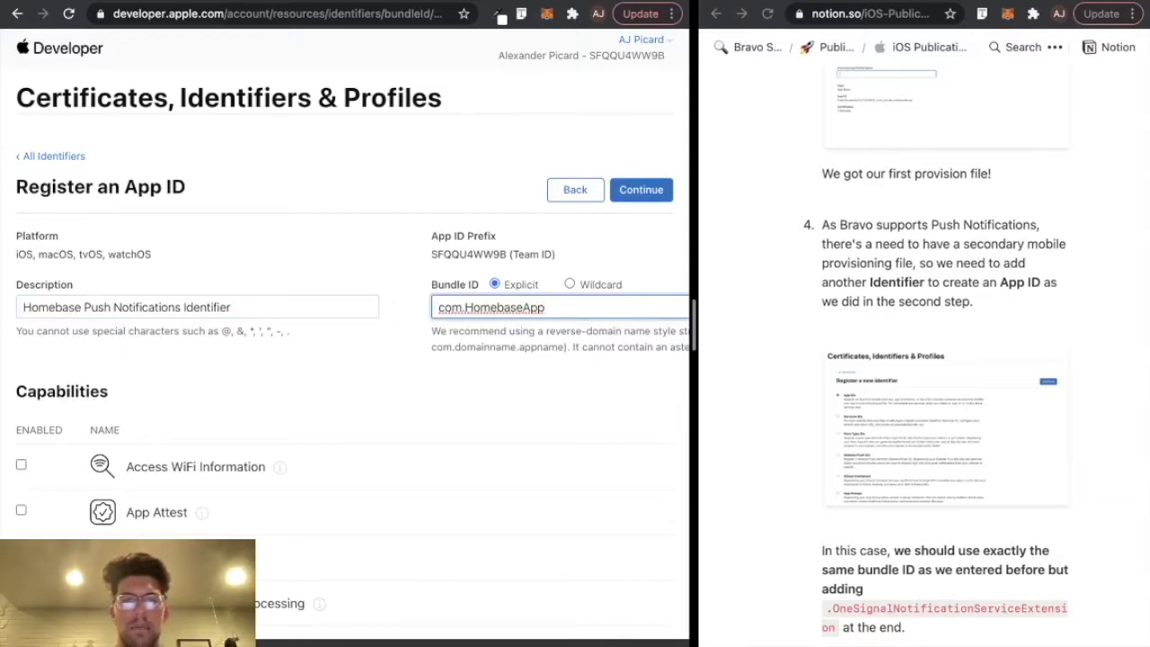
type(".Homebase")
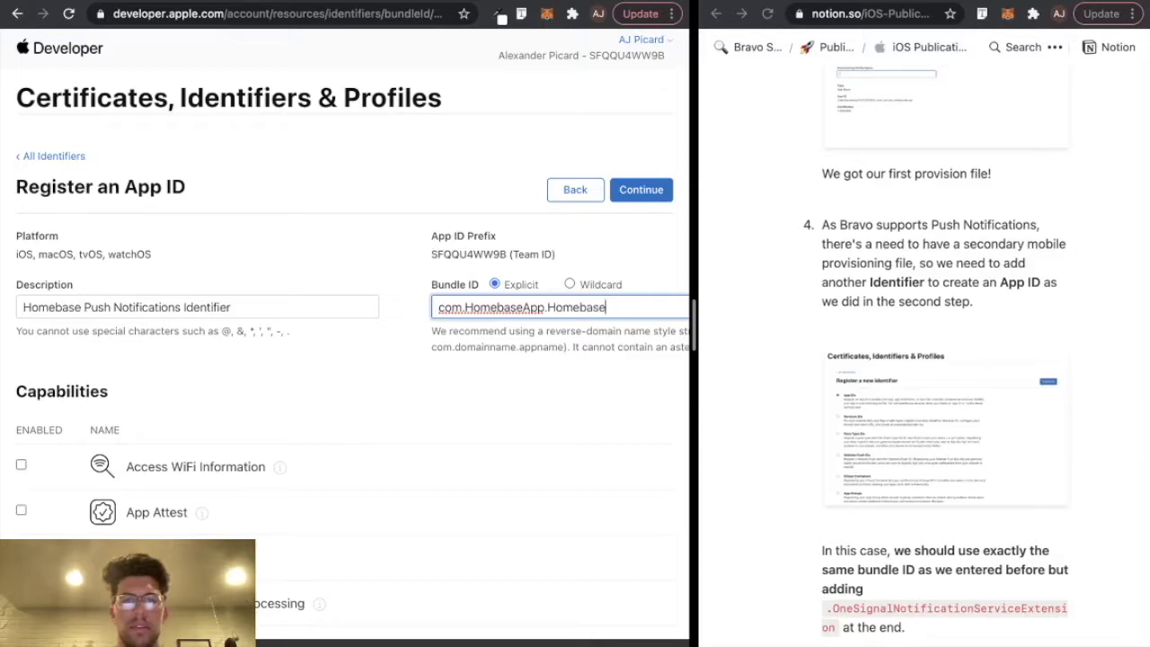
left_click(53, 156)
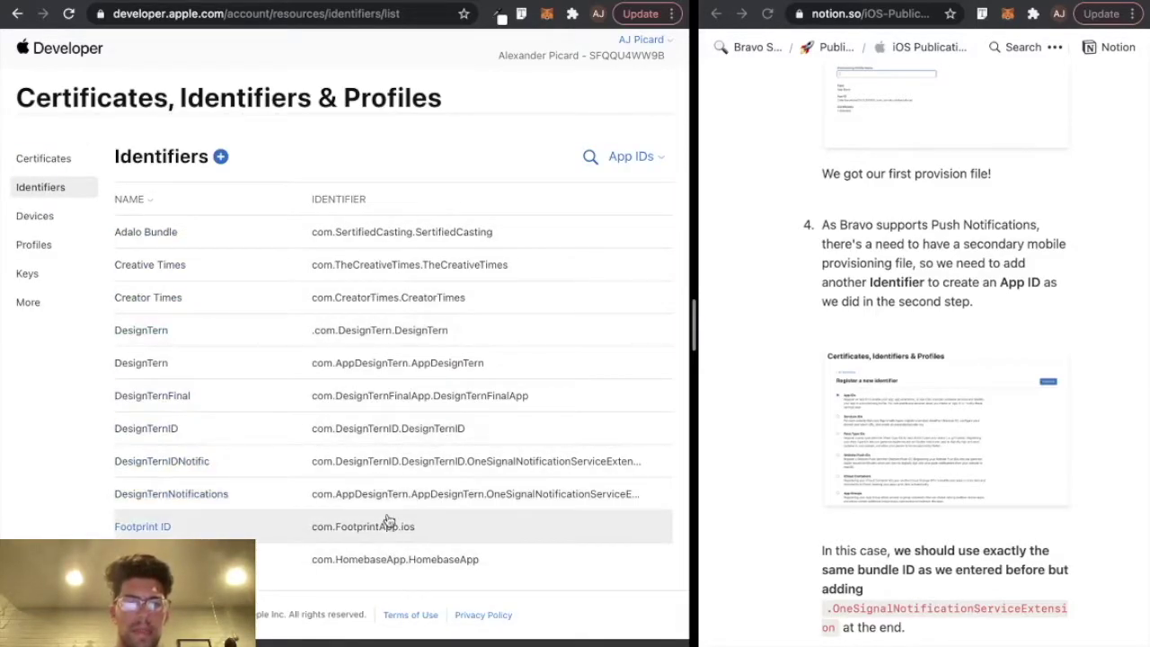
- Start a new App ID of type App with description 'Homebase Notification Identifier'
left_click(221, 157)
left_click(616, 188)
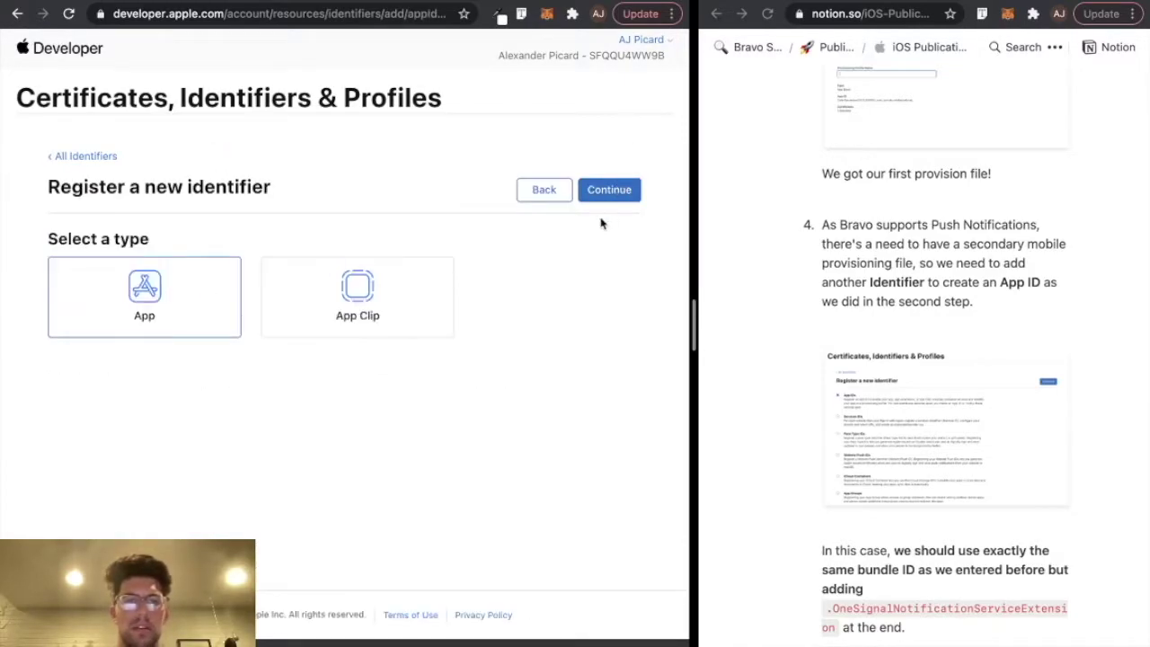
left_click(608, 189)
left_click(139, 307)
type("Home PBase No")
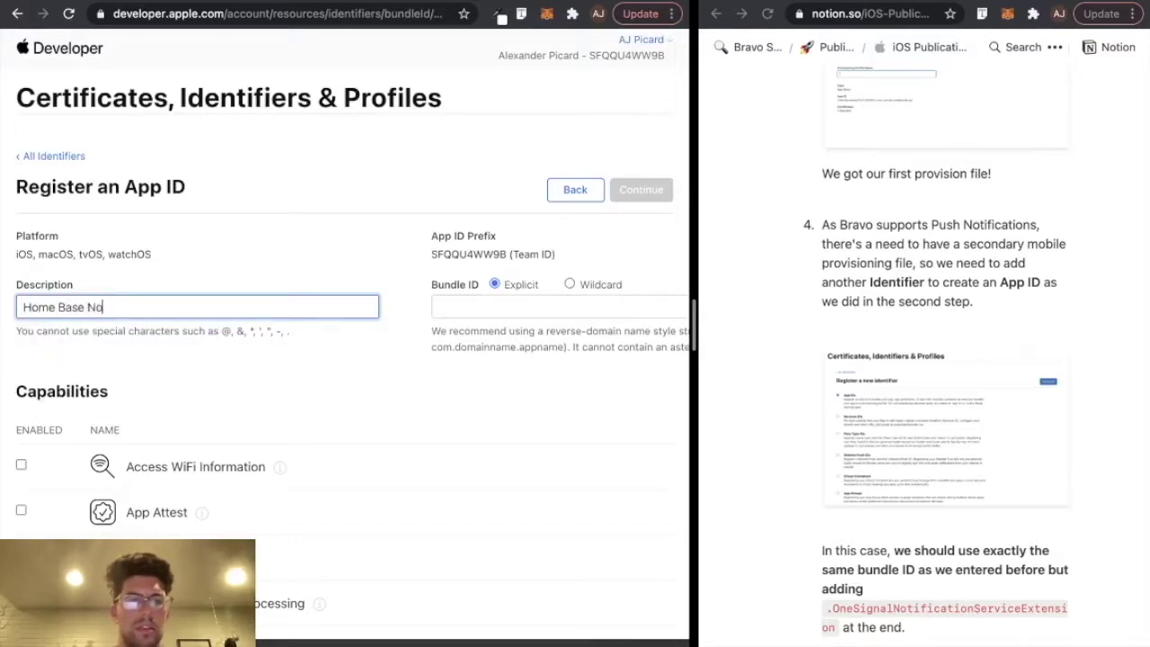
key("BackSpace")
key("BackSpace")
type("base Not")
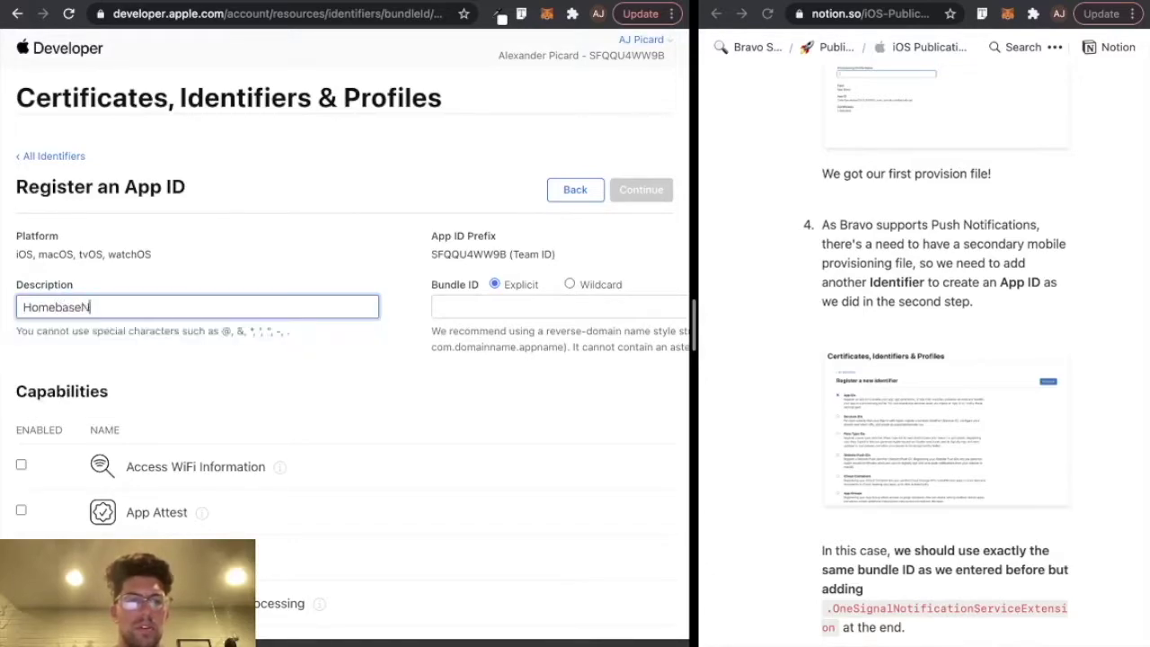
type("ification Identifier")
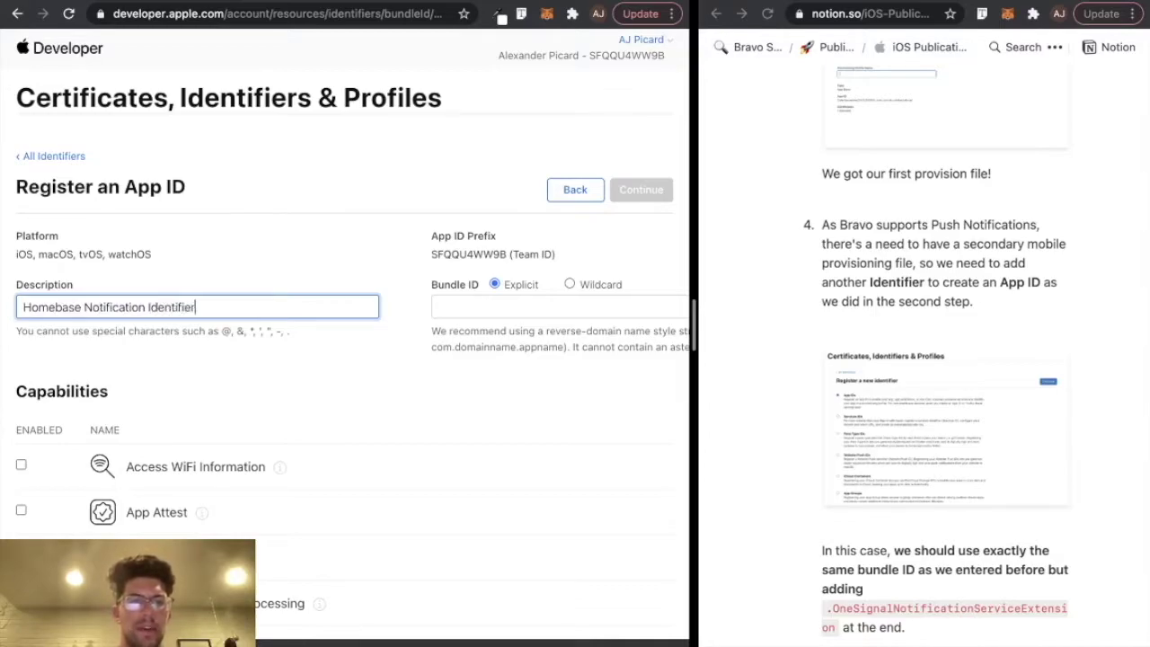
- Enter bundle ID com.HomebaseApp.HomebaseApp plus the guide's OneSignal extension suffix
left_click(522, 309)
type("com.HOmebomeb")
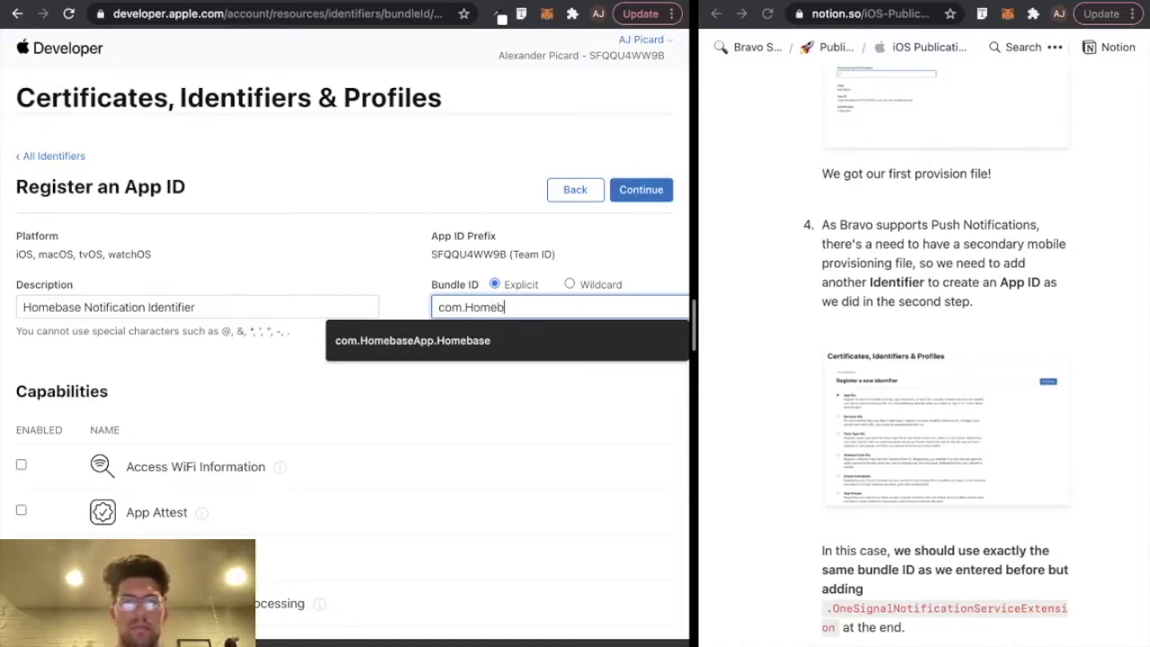
type("aseApp.HomebaseA")
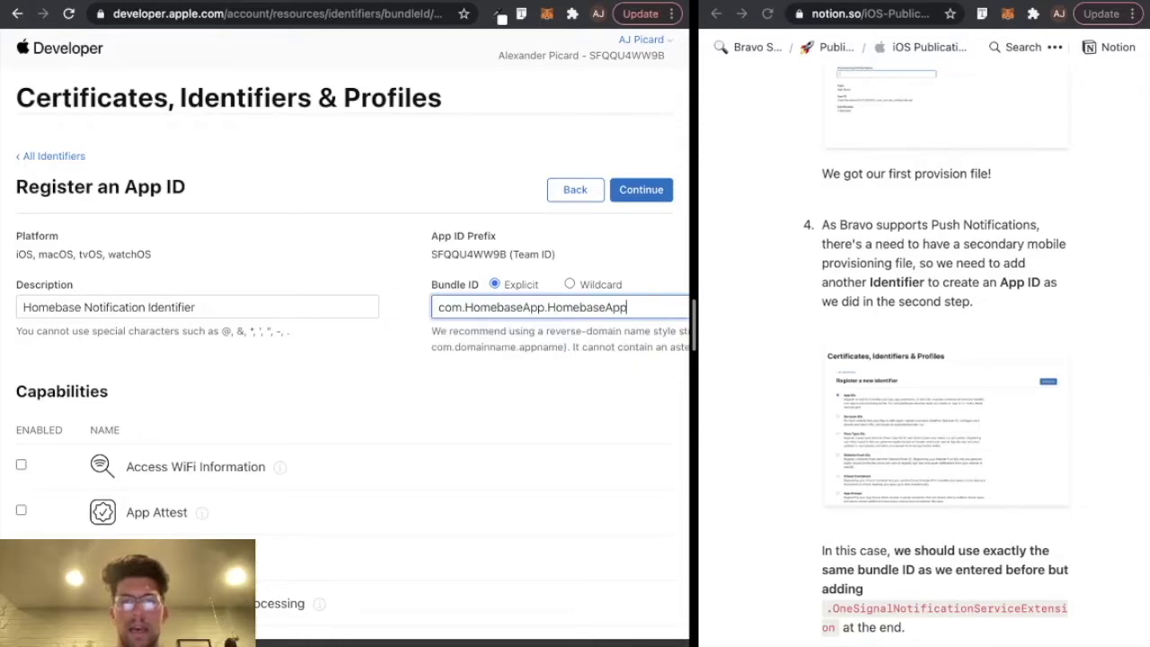
type("pp")
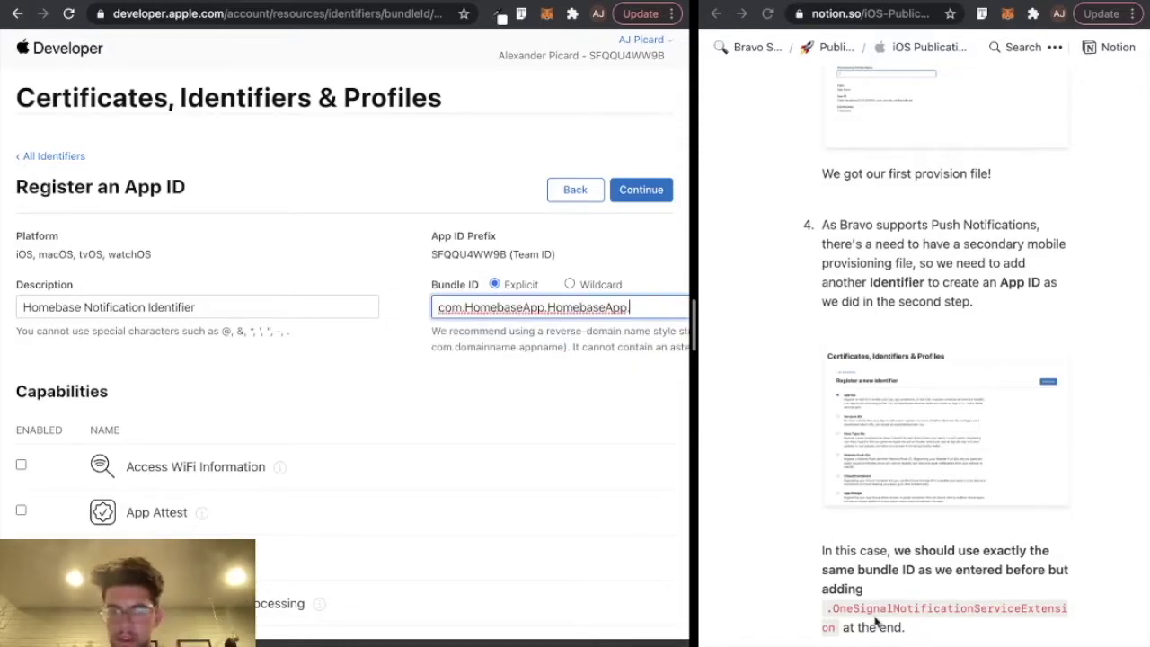
type(".")
left_click(831, 611)
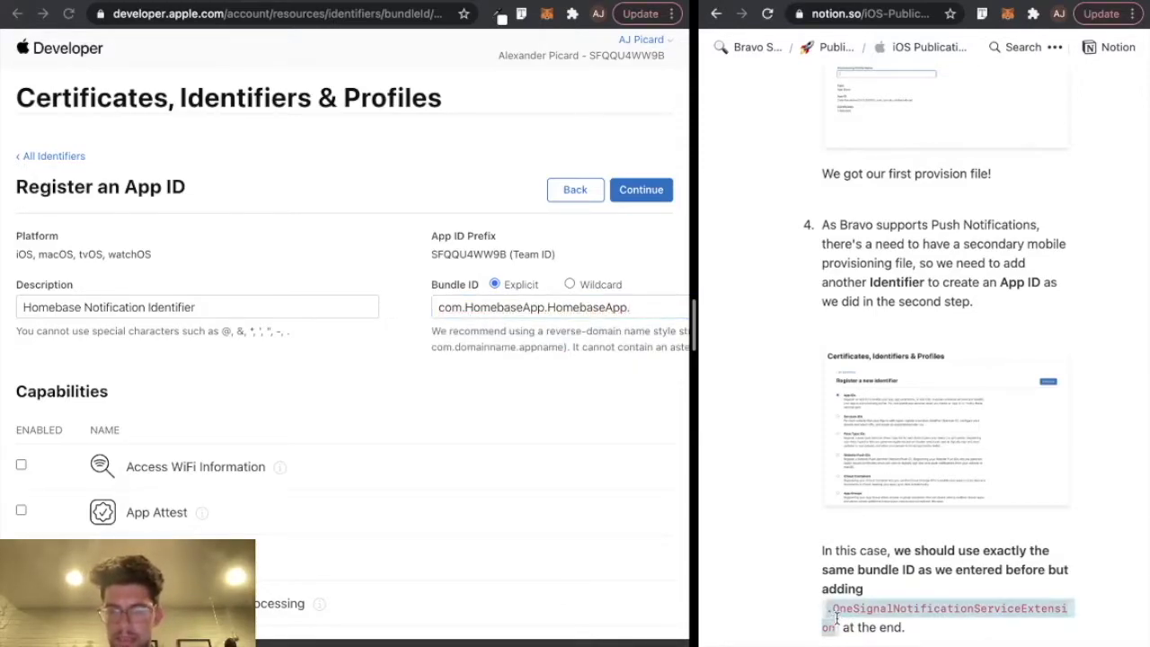
left_click(642, 308)
type(".OneSignalNotificationServiceExtension")
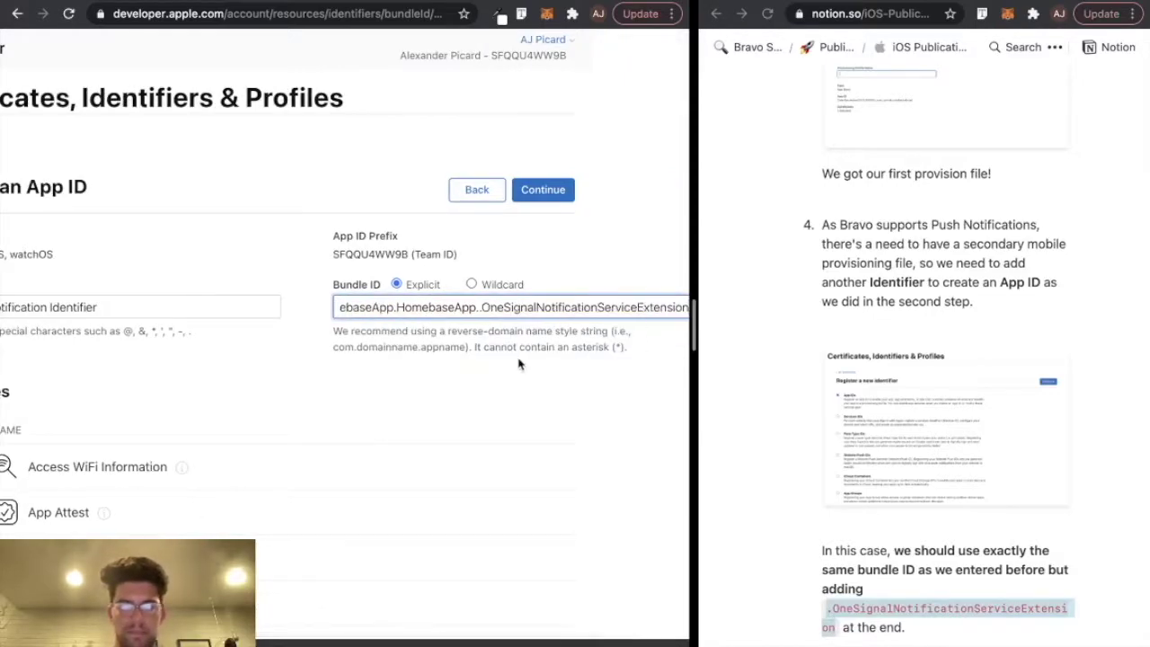
left_click(482, 307)
key("BackSpace")
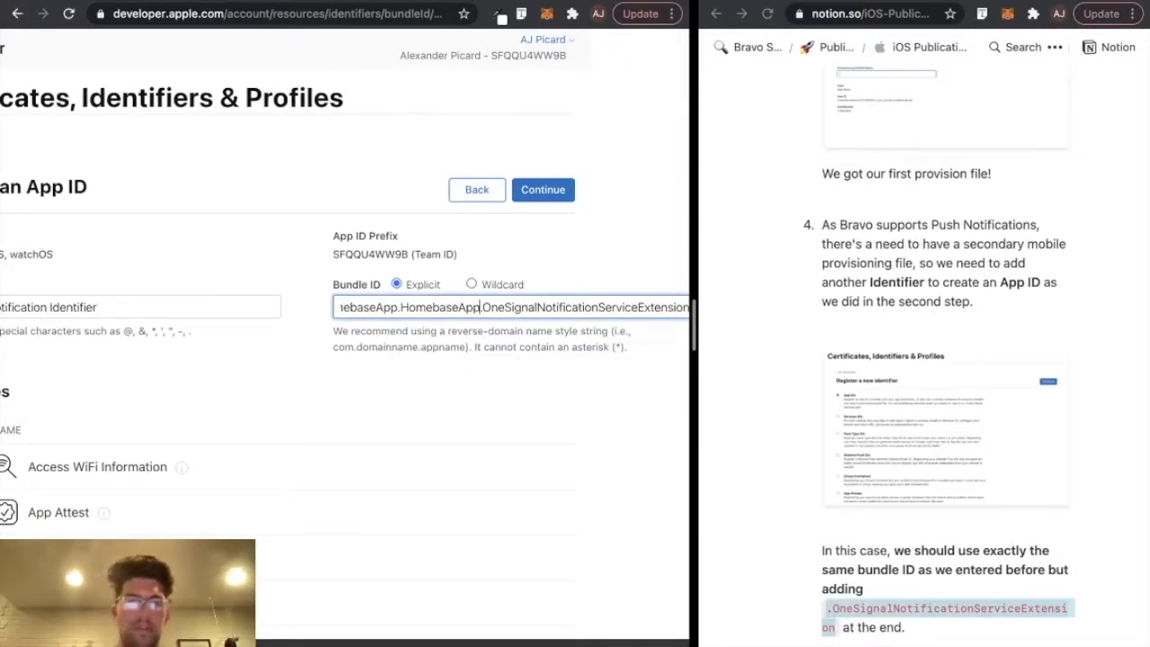
- Enable Push Notifications, register the App ID, and start a new provisioning profile
scroll(975, 492, "down", 5)
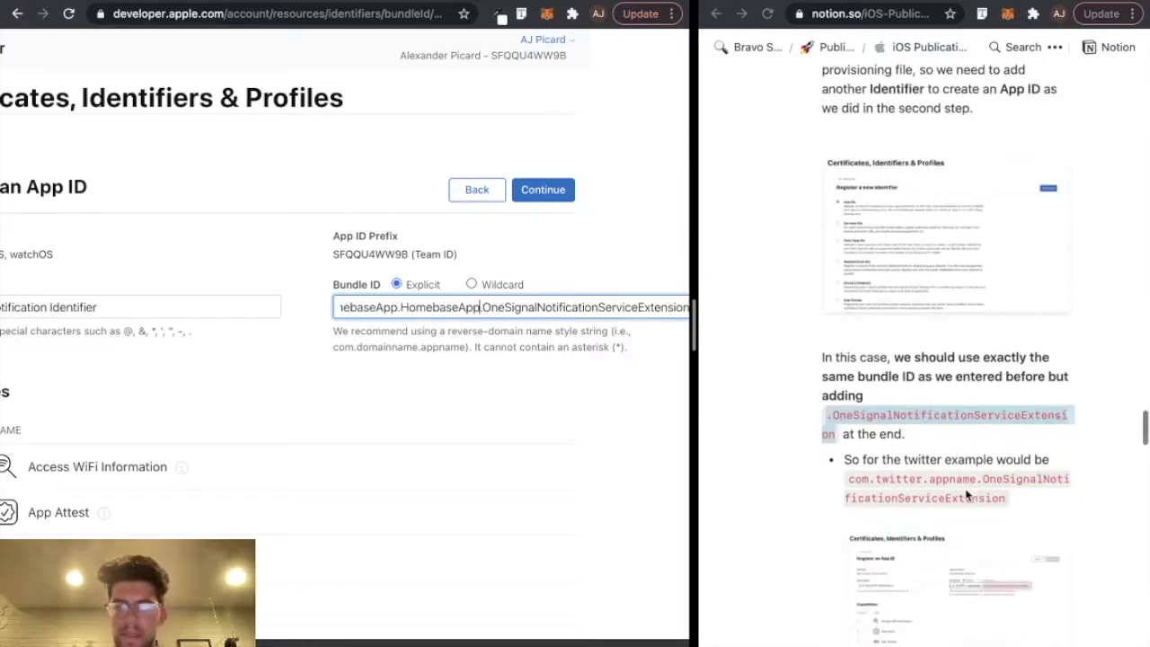
scroll(966, 496, "down", 2)
scroll(575, 382, "right", 1)
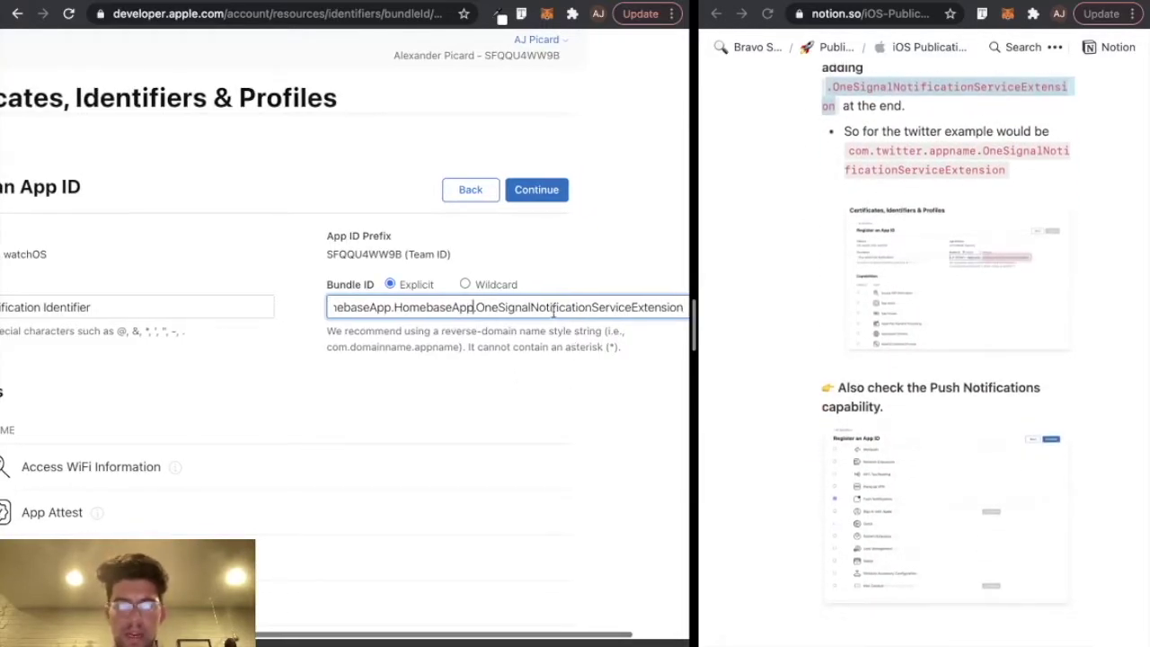
scroll(409, 434, "left", 3)
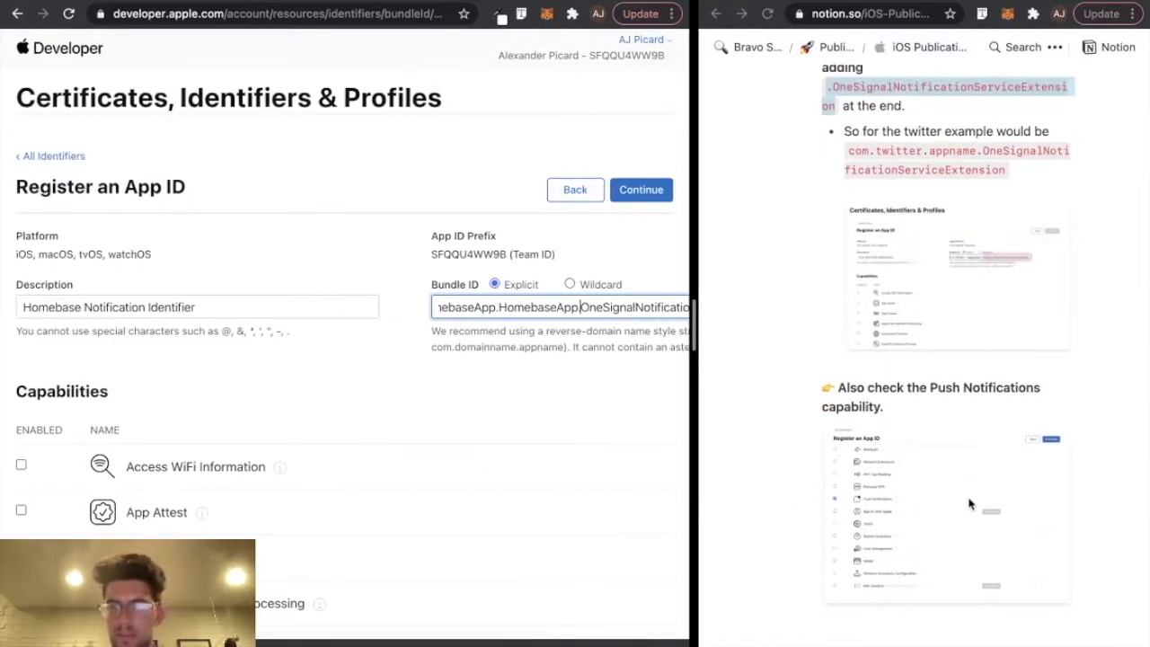
scroll(973, 500, "down", 4)
scroll(194, 499, "down", 10)
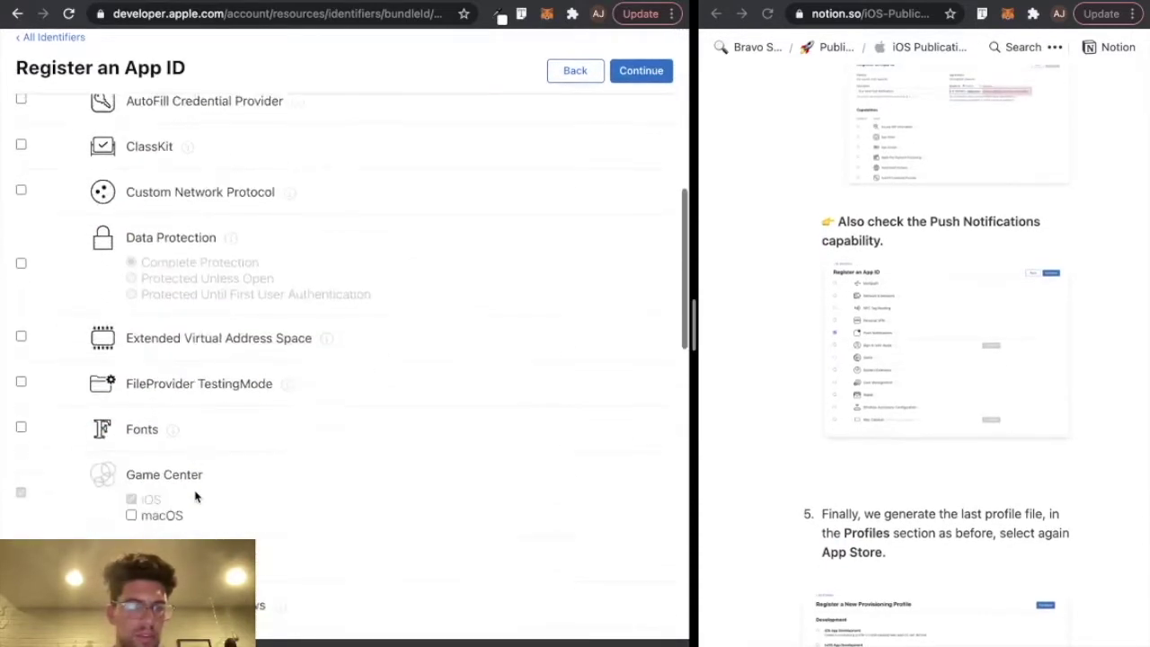
scroll(194, 496, "down", 6)
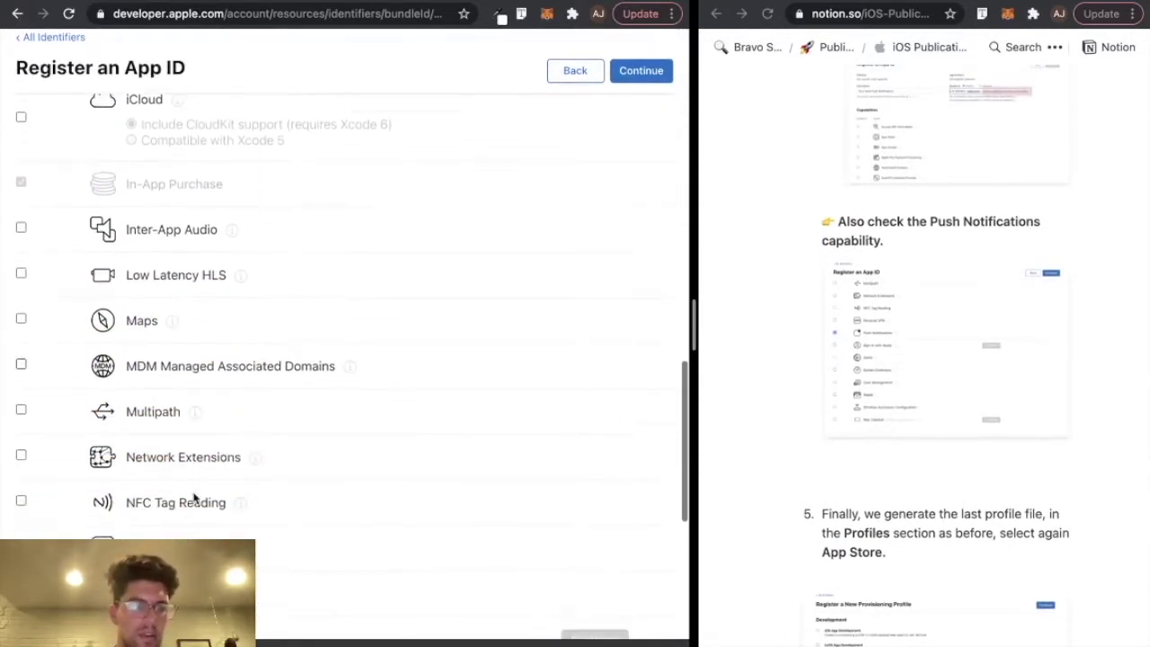
left_click(22, 498)
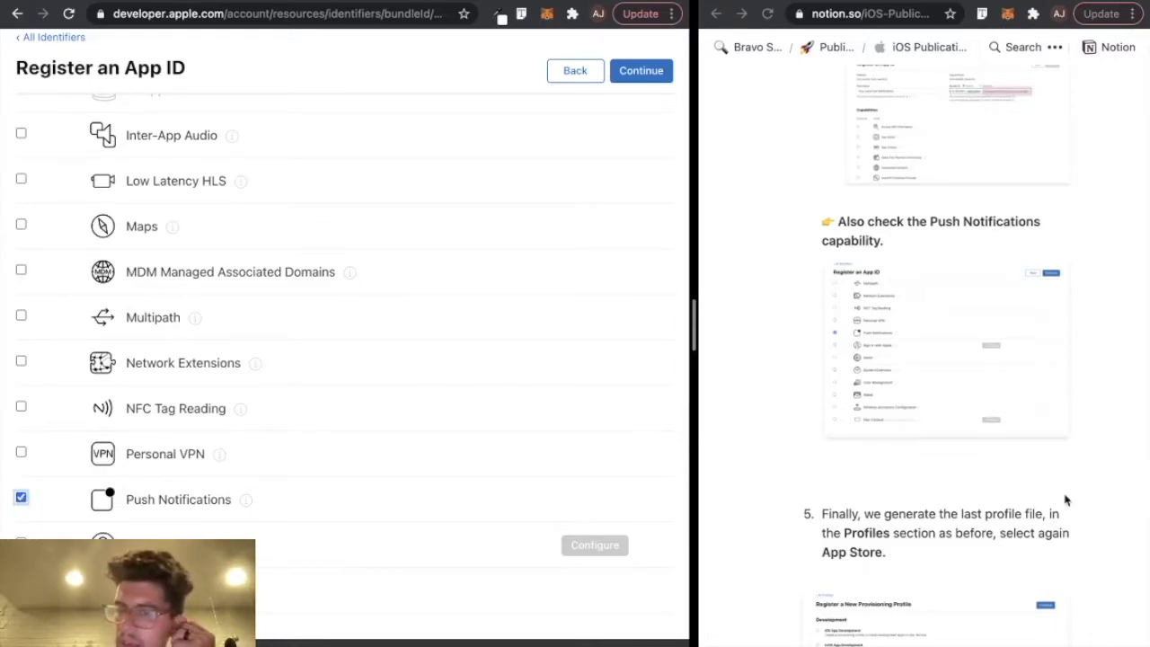
scroll(1042, 494, "down", 2)
scroll(1033, 491, "down", 2)
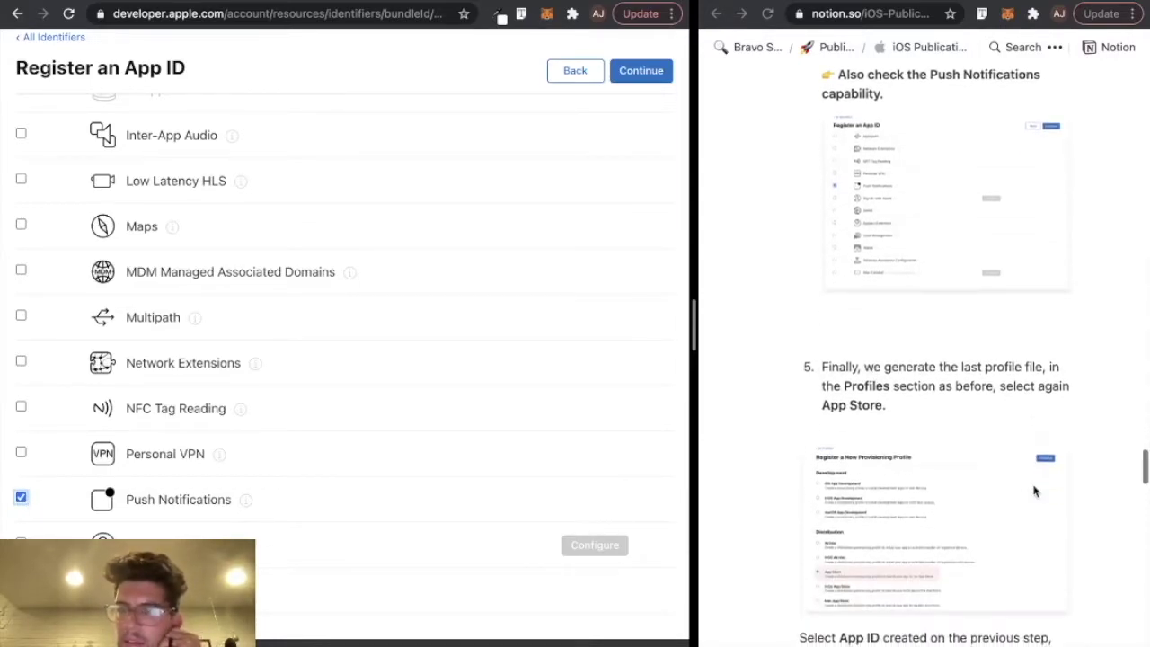
left_click(620, 72)
left_click(635, 68)
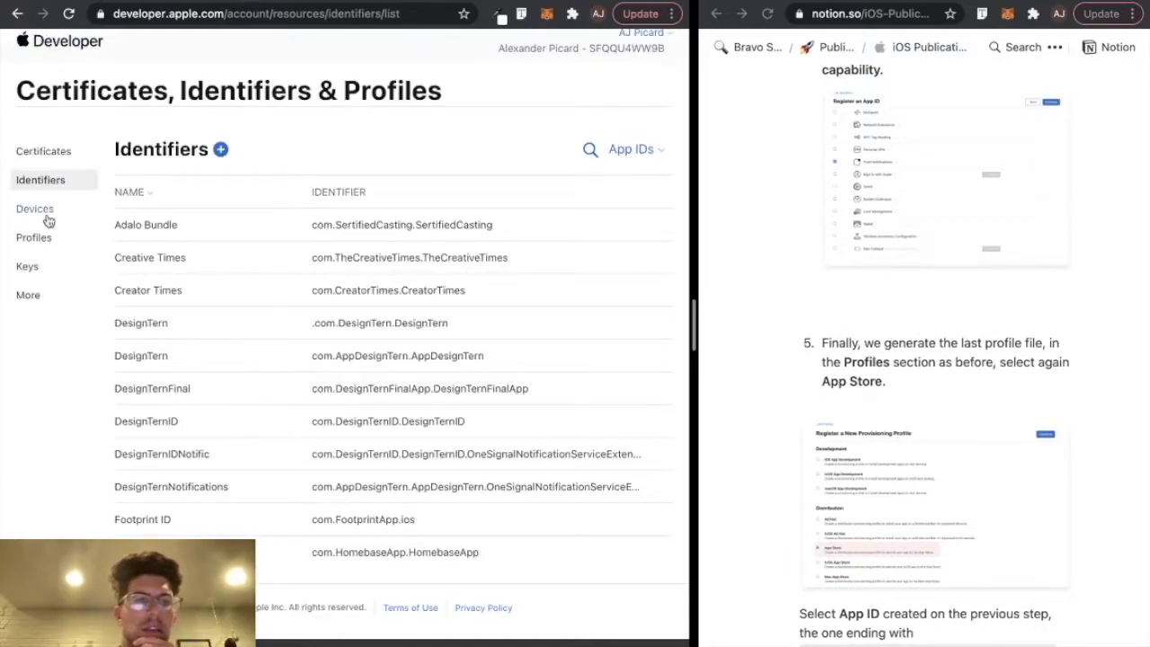
left_click(33, 237)
left_click(197, 151)
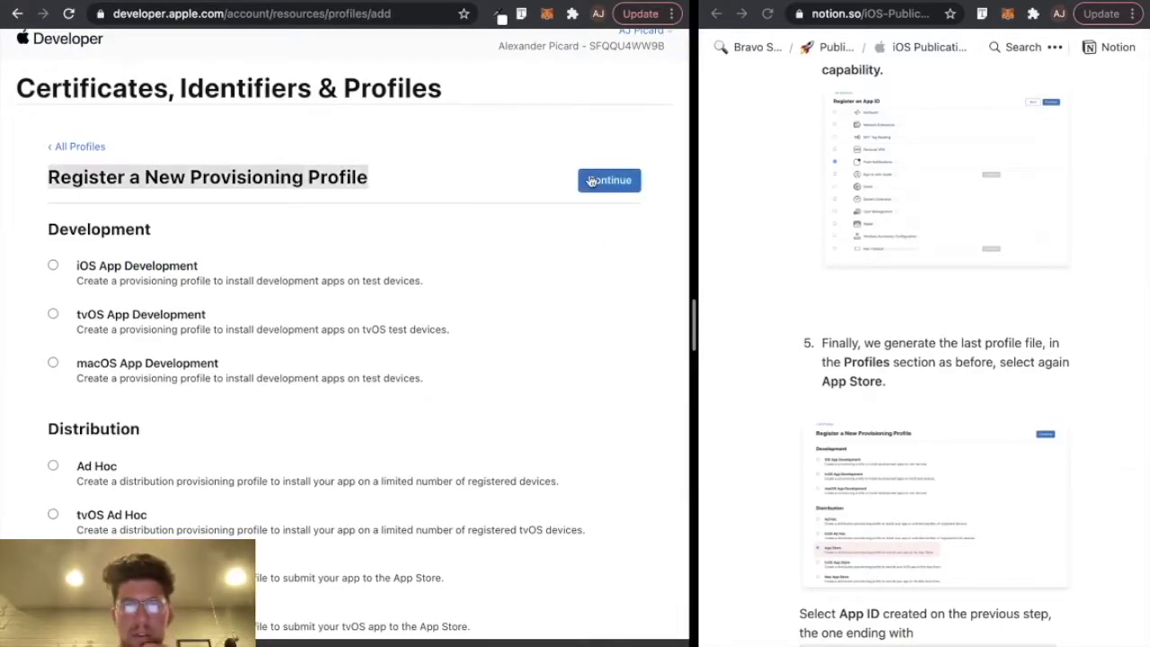
- Generate App Store profile 'Homebase Notification Provisioning' for Homebase Notification Identifier with the May 18, 2022 certificate
left_click(593, 181)
left_click(176, 369)
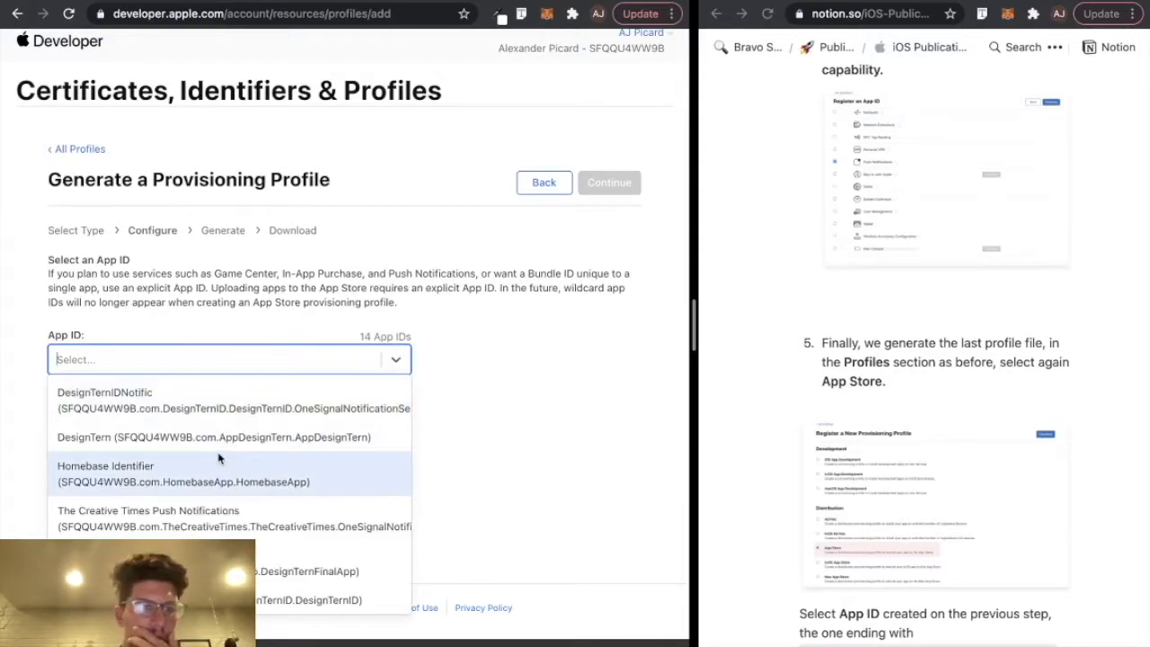
scroll(208, 513, "down", 5)
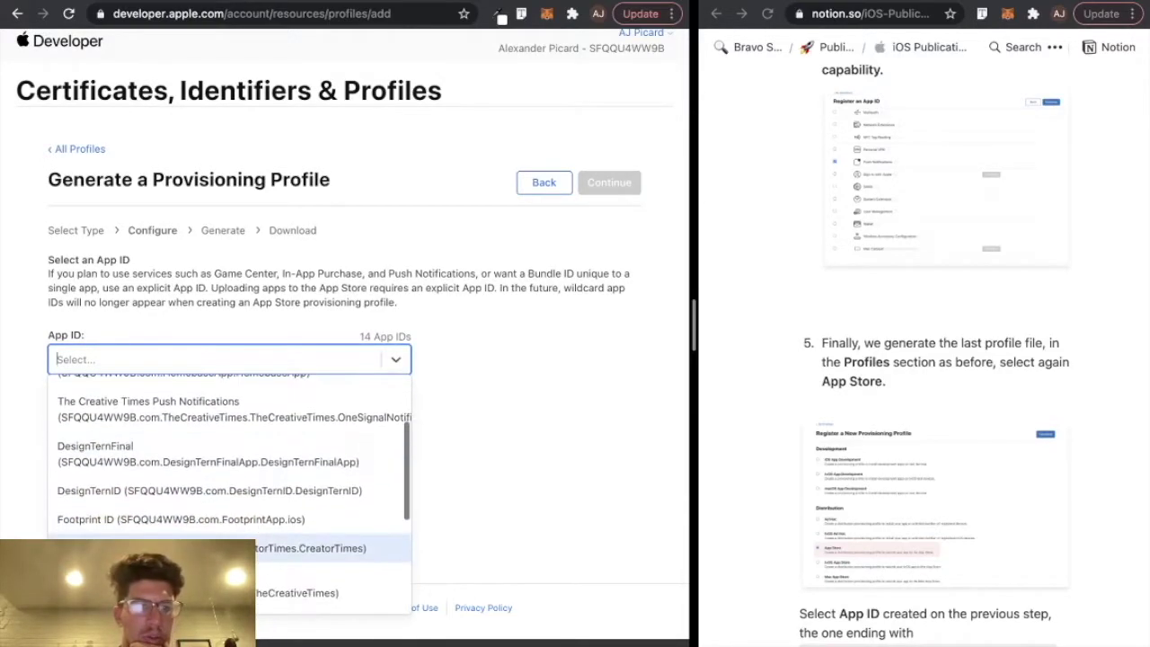
left_click(269, 584)
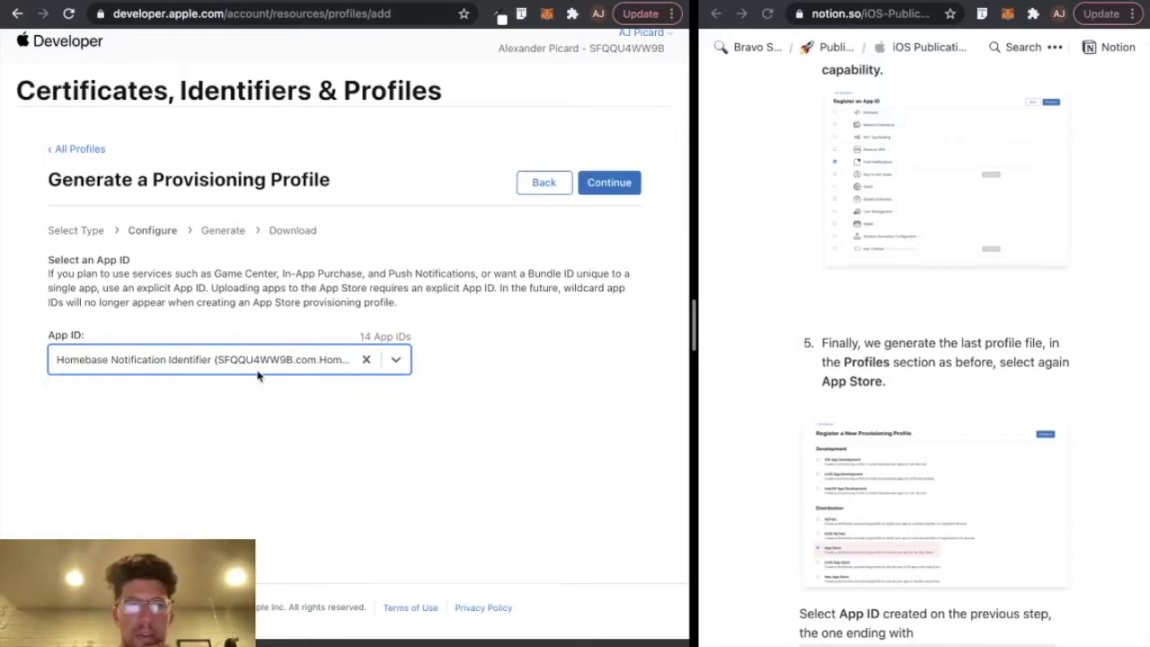
left_click(619, 184)
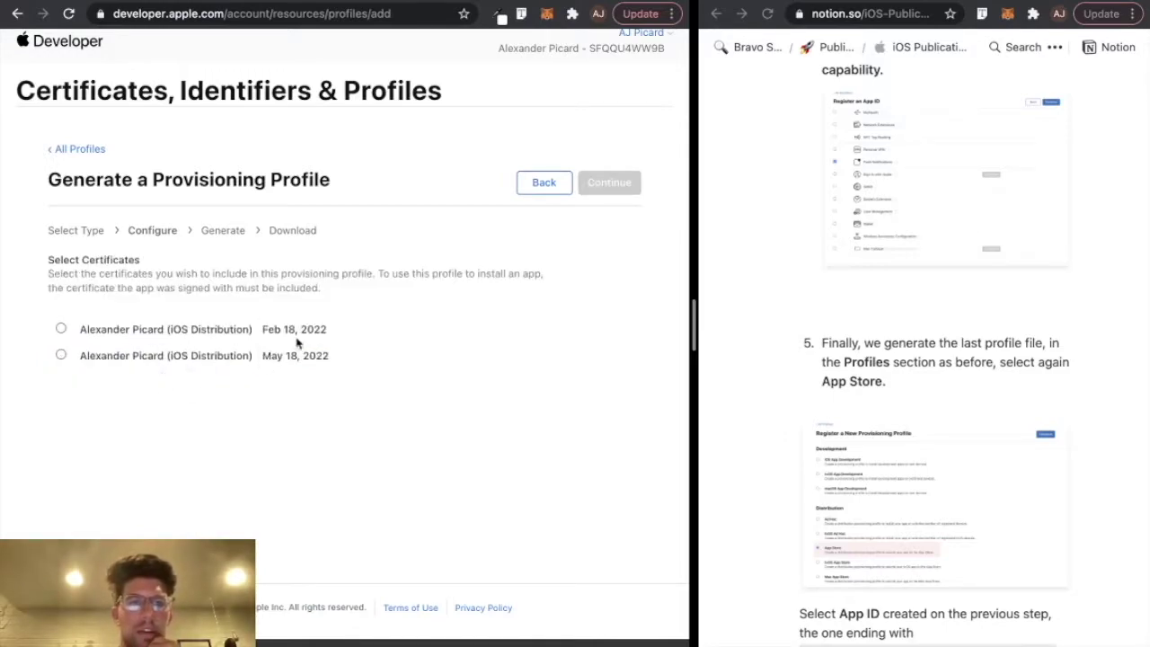
left_click(63, 355)
left_click(607, 187)
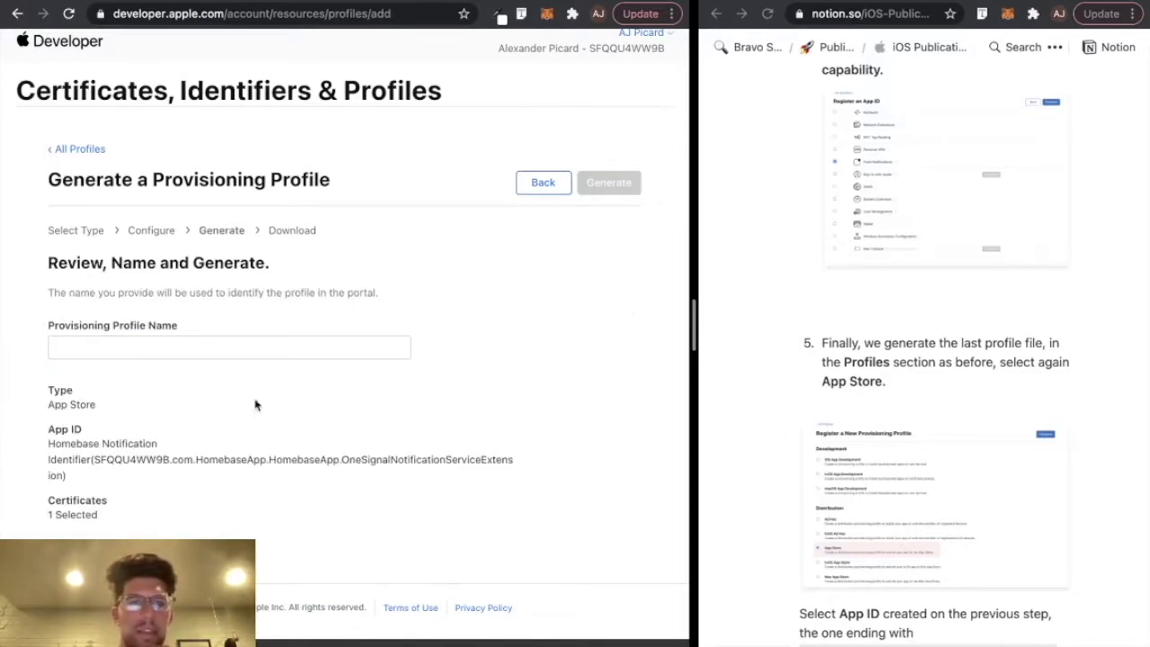
left_click(84, 346)
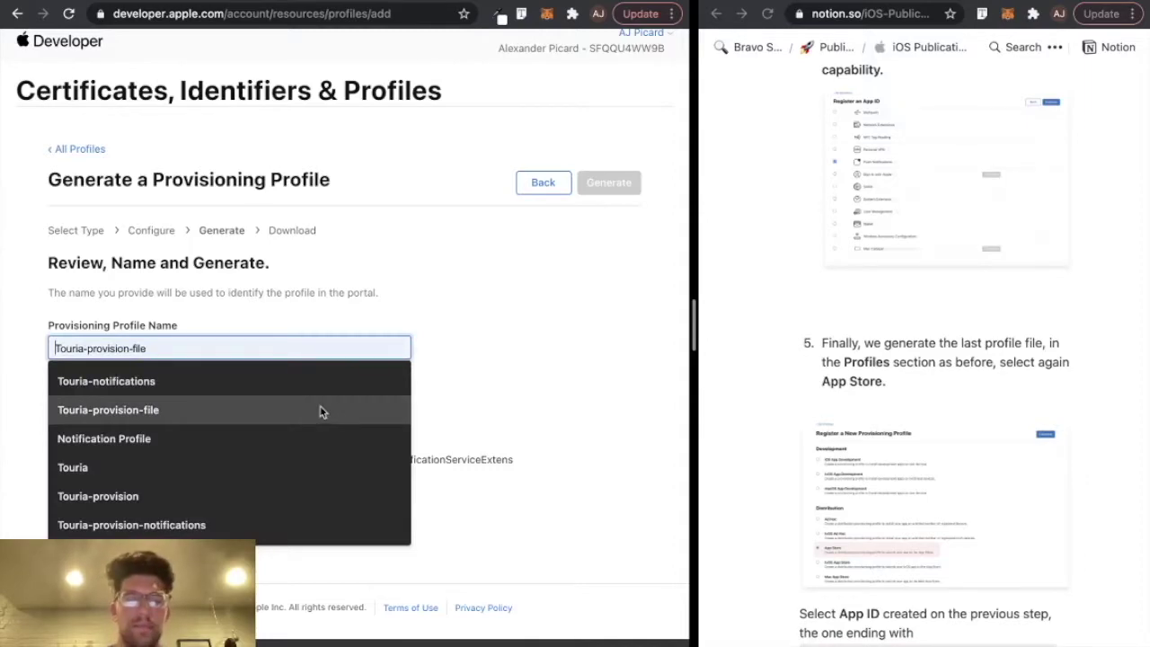
type("Homebase Notification Provisioning")
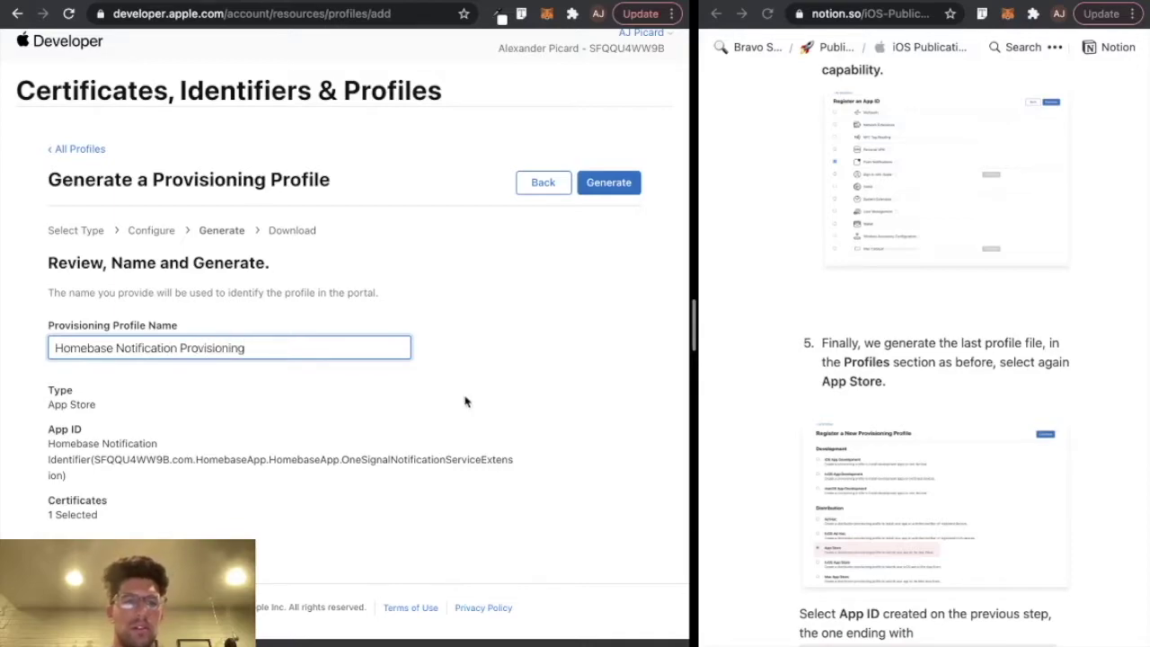
left_click(607, 182)
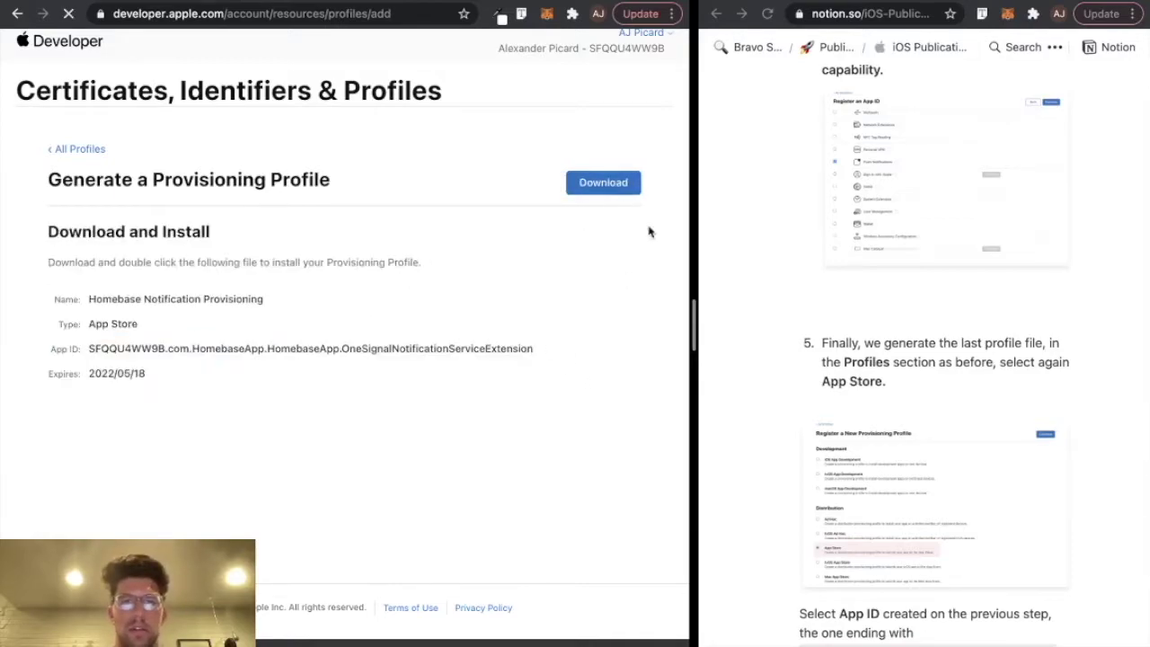
- Scroll the Notion guide down to the 'Get the p12 certificate file' section
scroll(907, 313, "down", 8)
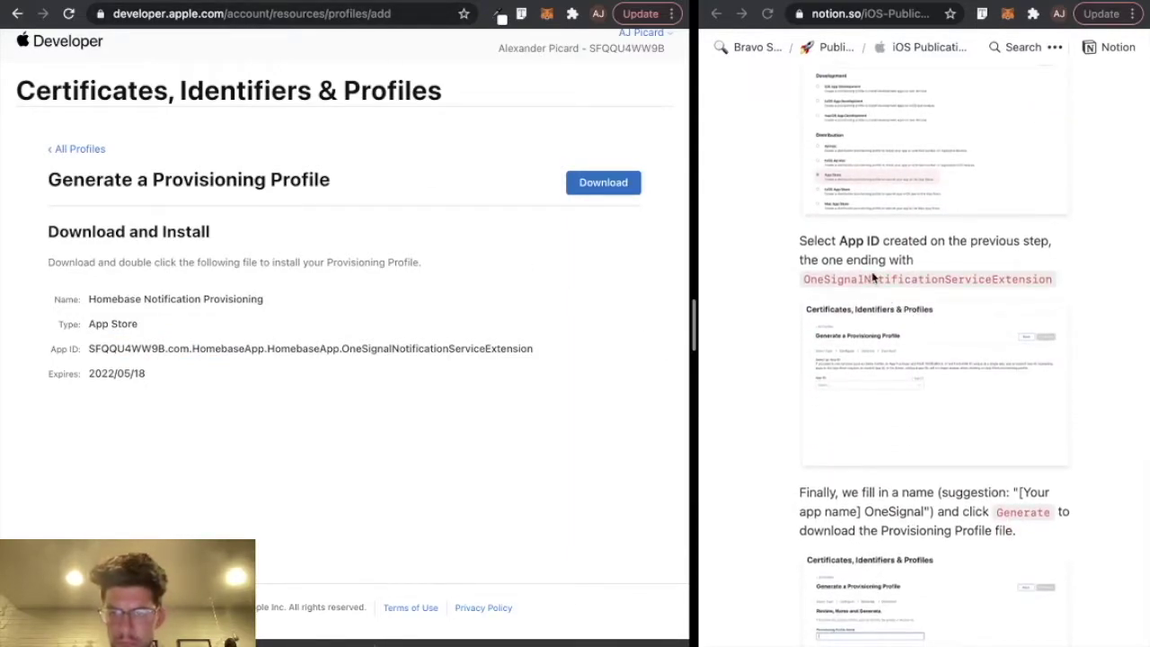
scroll(952, 281, "down", 2)
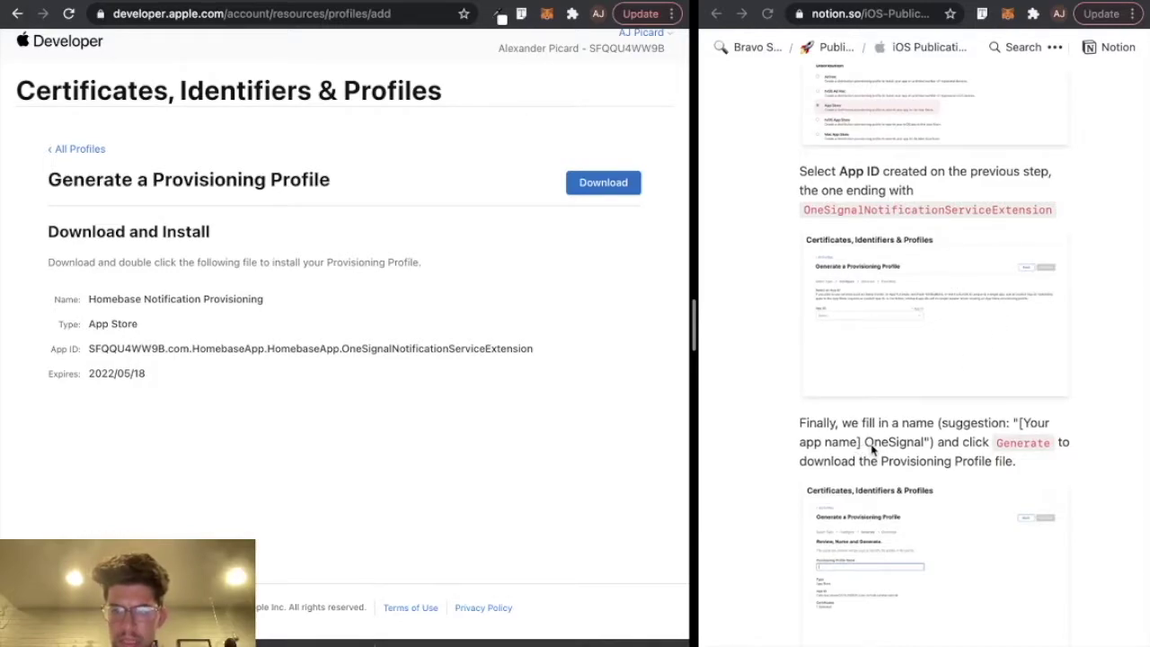
scroll(902, 429, "down", 3)
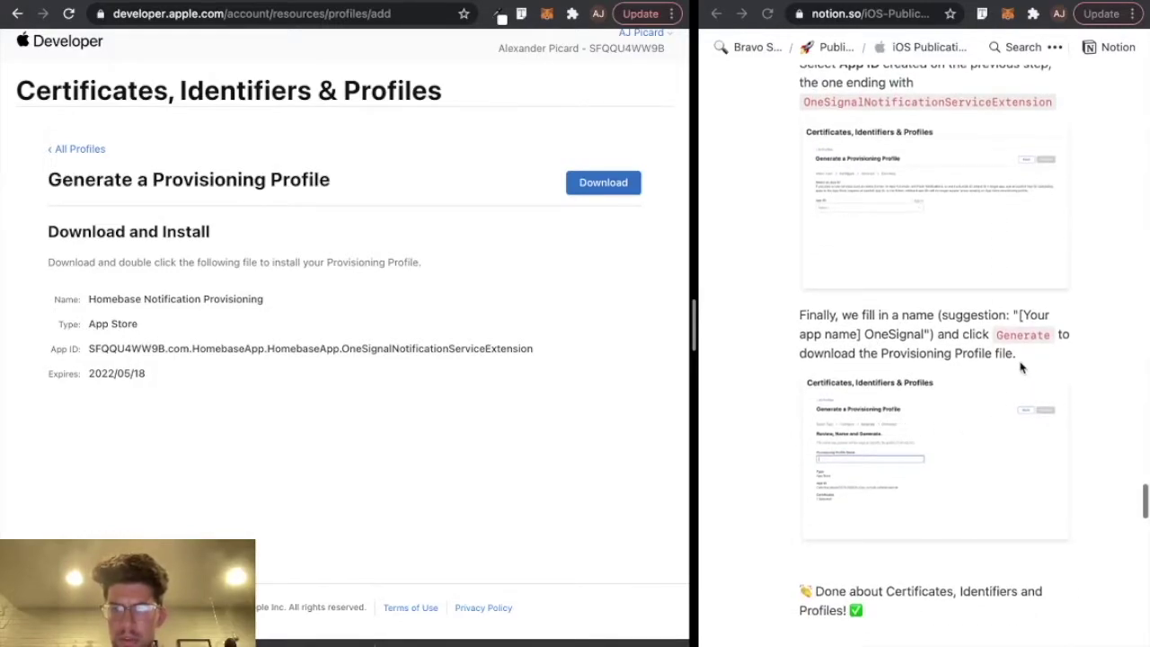
scroll(925, 403, "down", 10)
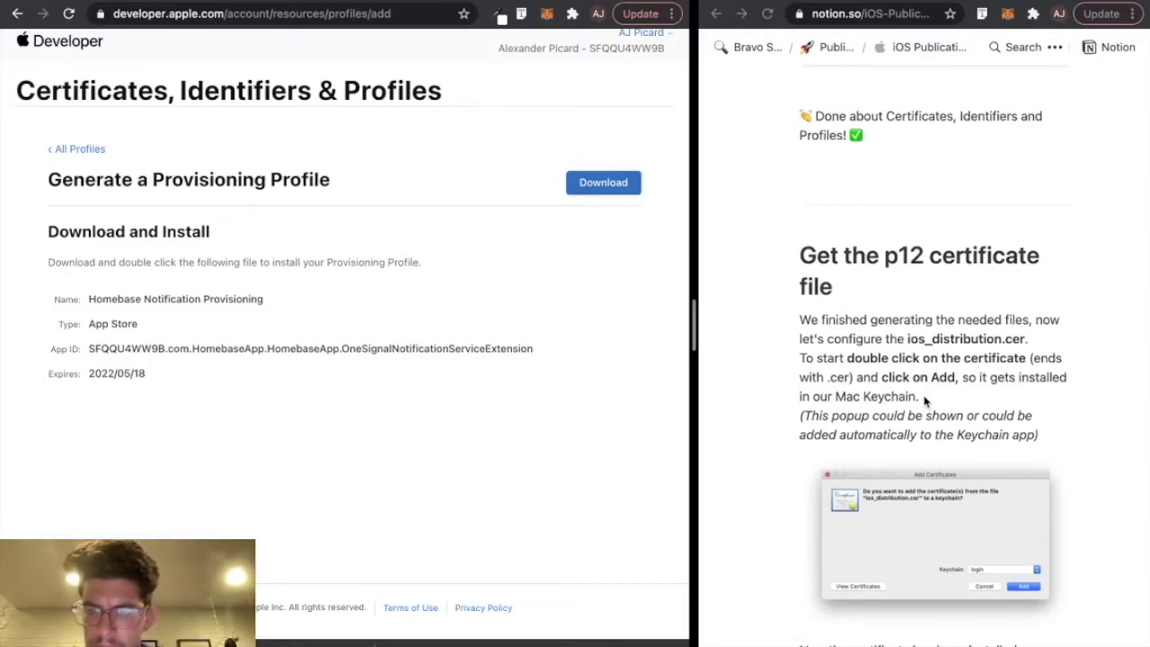
scroll(925, 403, "down", 1)
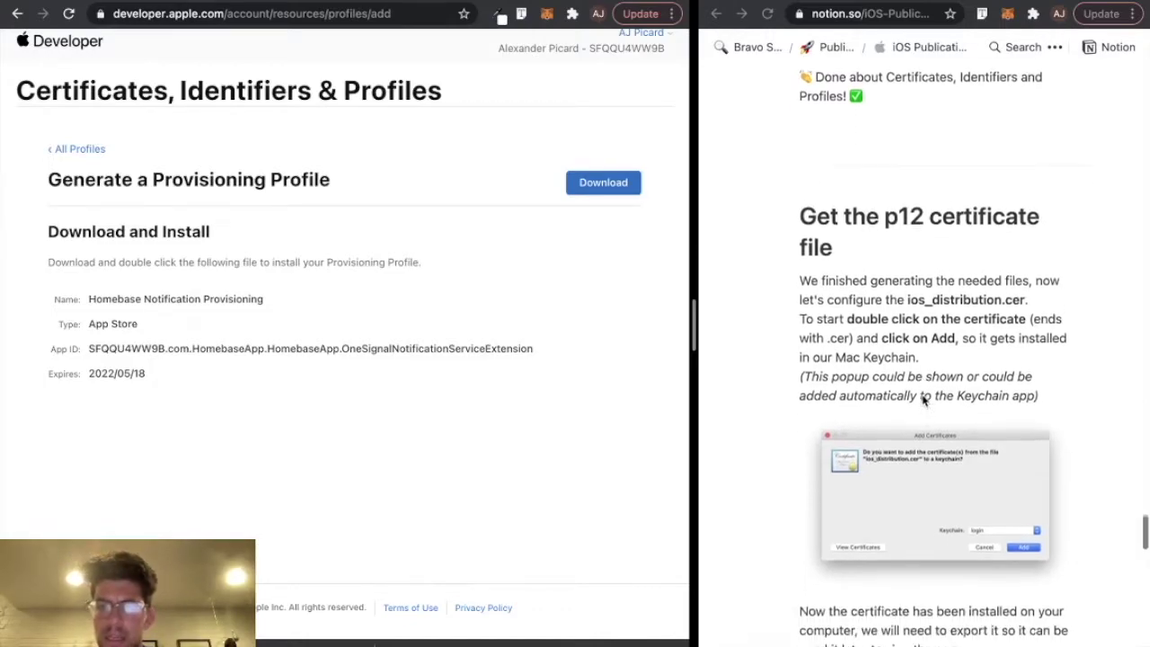
scroll(925, 400, "down", 1)
- Search Spotlight for 'mac keychain', cancel the search, and return to All Profiles
key("super+space")
type("mac")
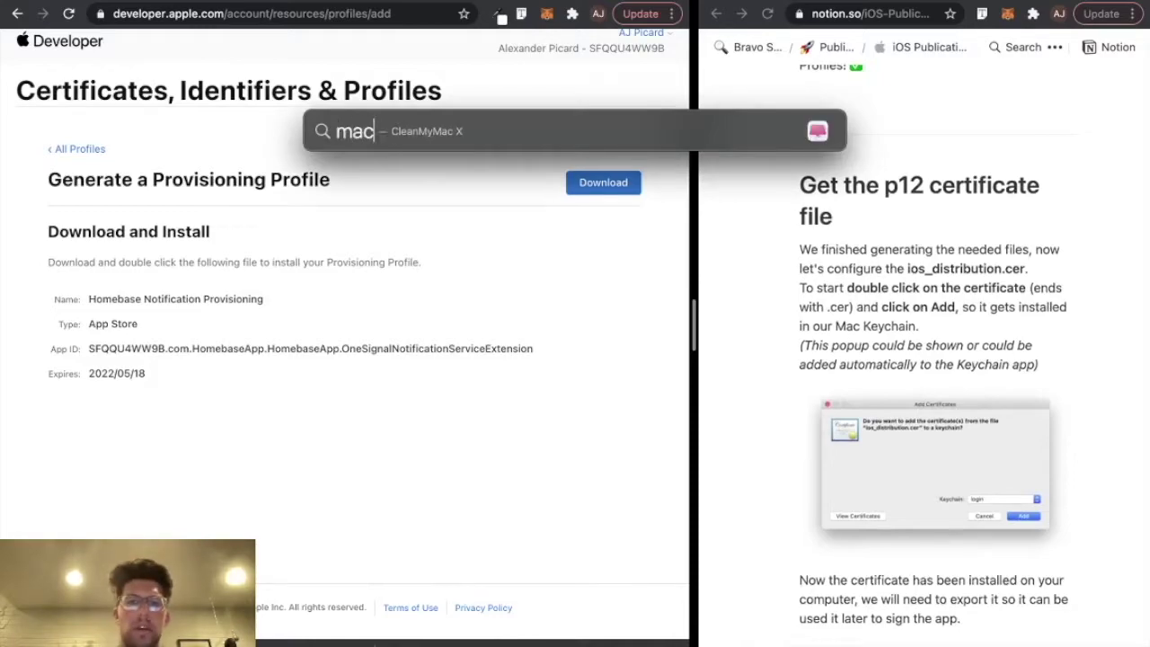
type(" key")
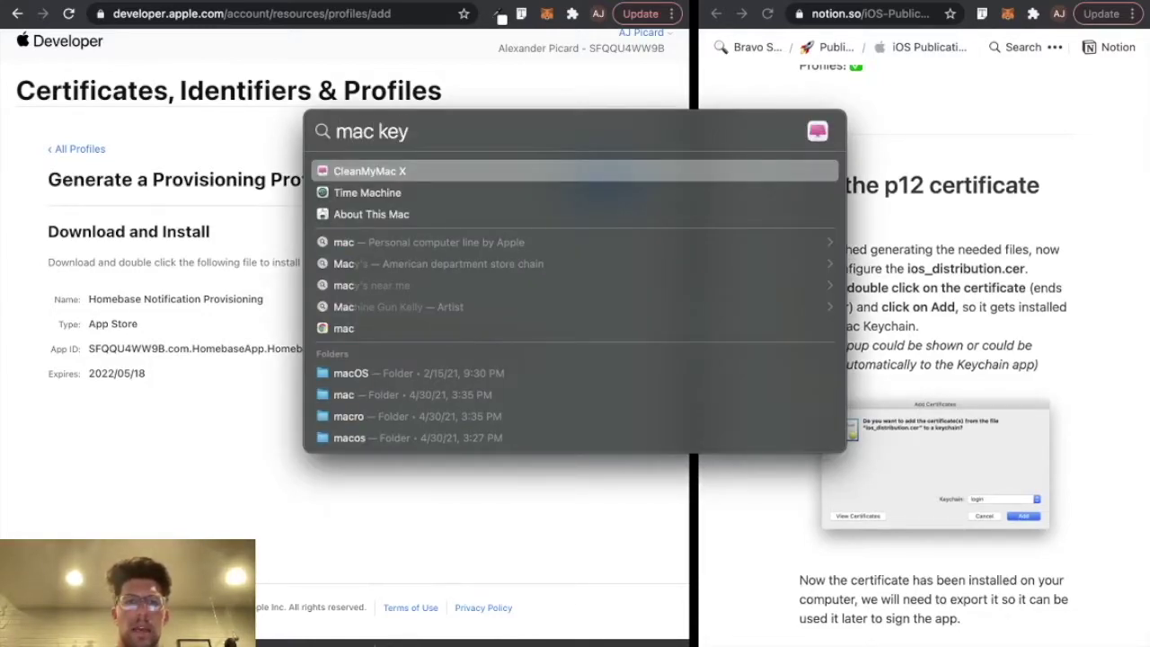
type("chain")
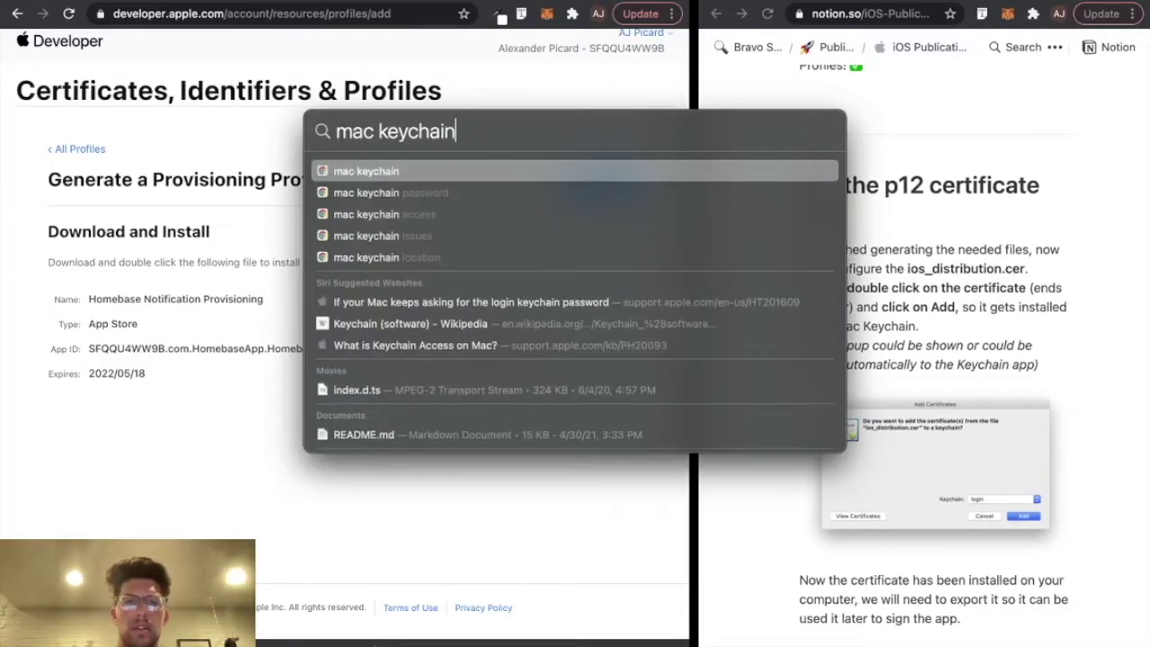
key("super+a")
key("BackSpace")
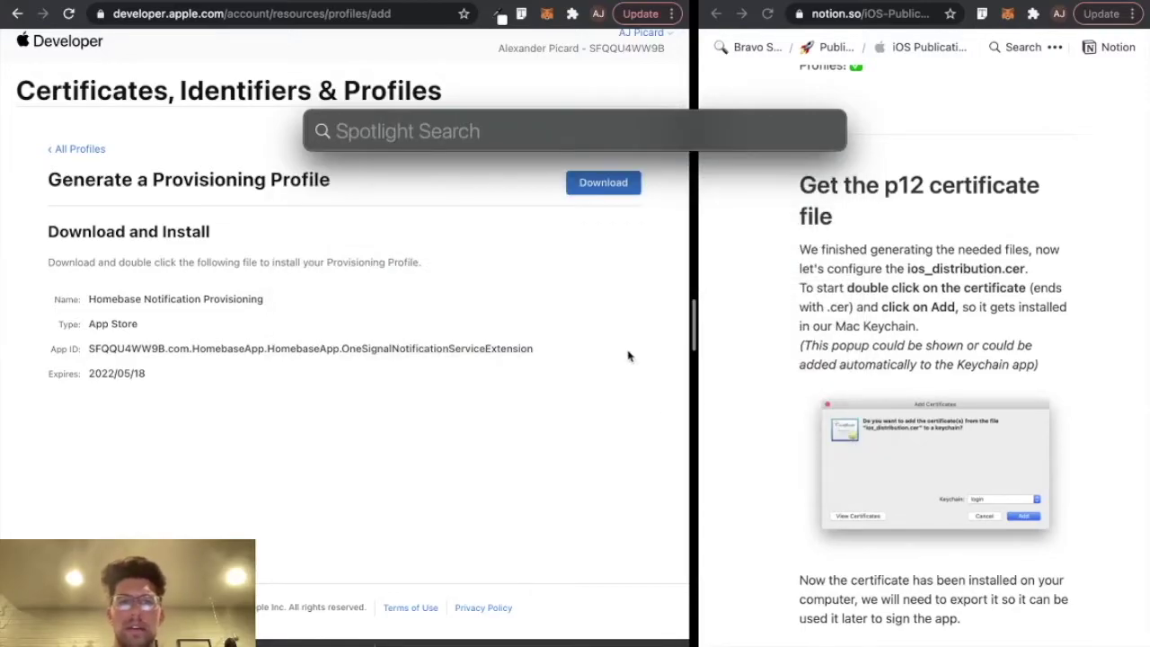
key("Escape")
left_click(99, 150)
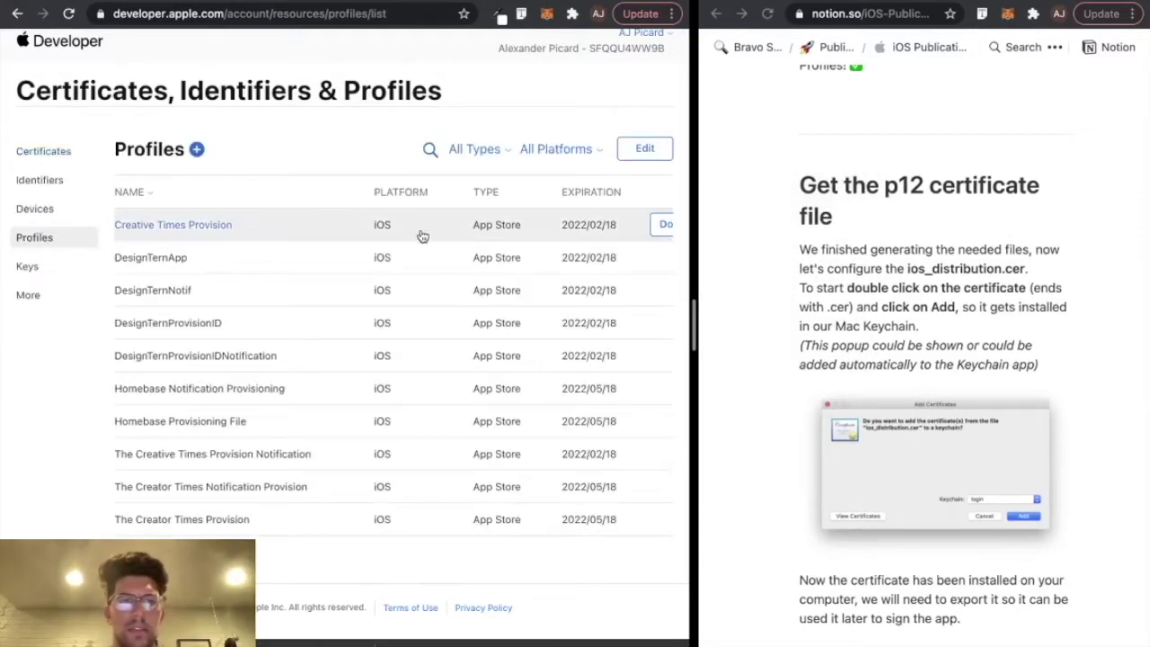
- Scroll through the Notion guide's p12 certificate instructions
scroll(1069, 438, "down", 3)
scroll(1069, 437, "down", 1)
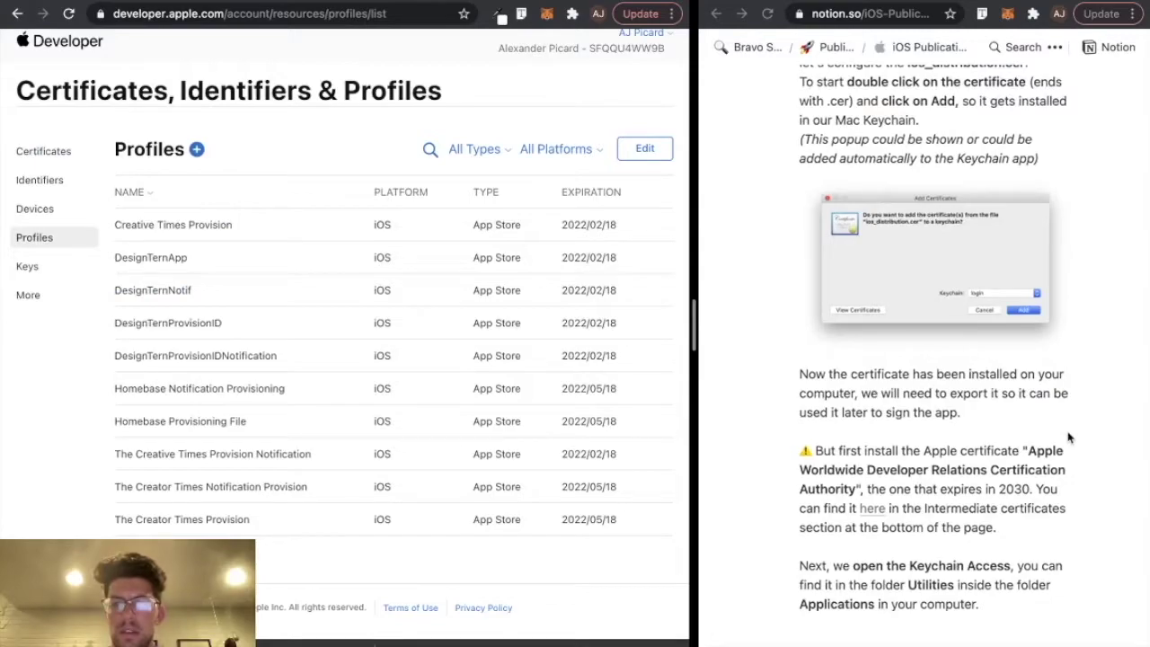
scroll(1069, 438, "up", 4)
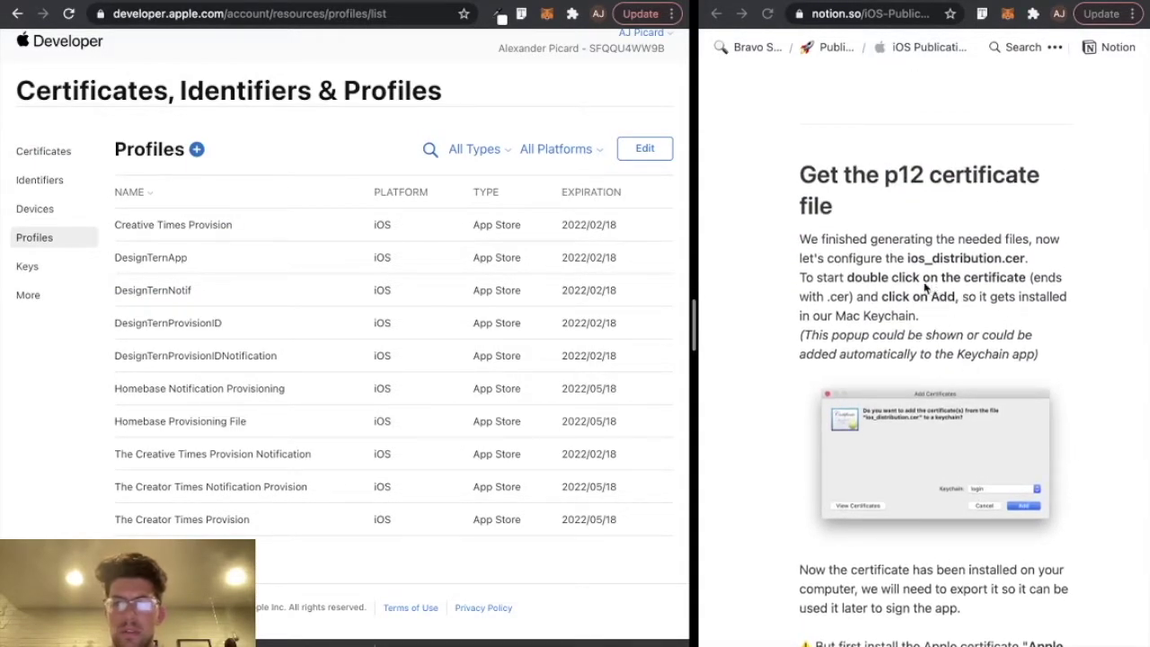
scroll(848, 272, "up", 20)
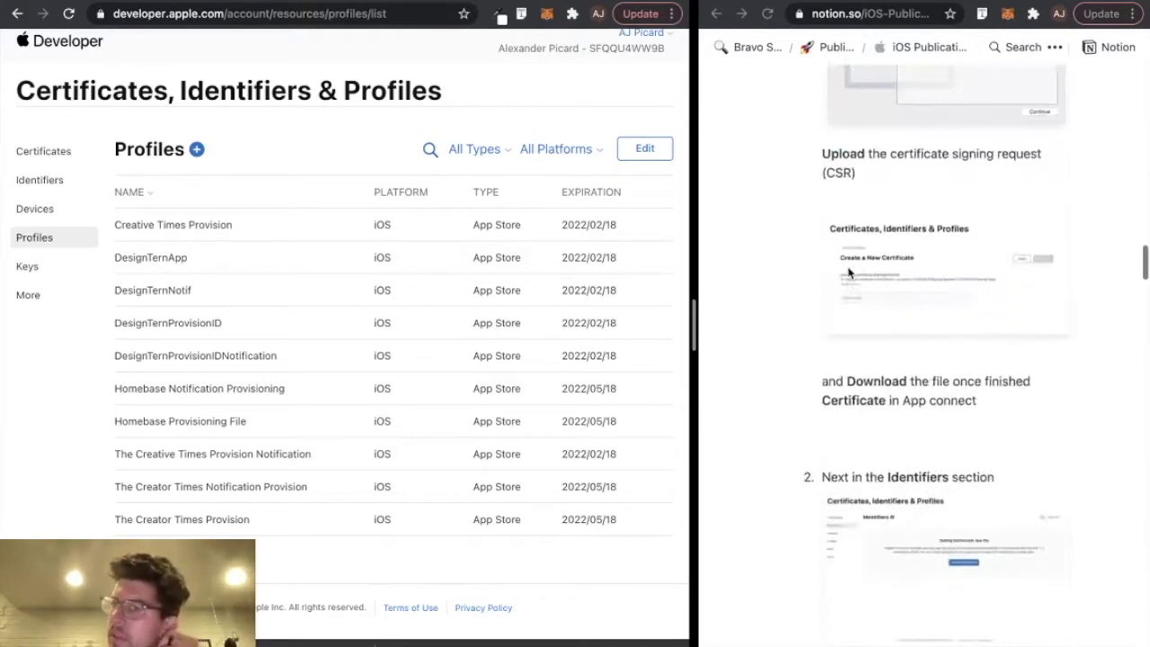
scroll(848, 272, "down", 20)
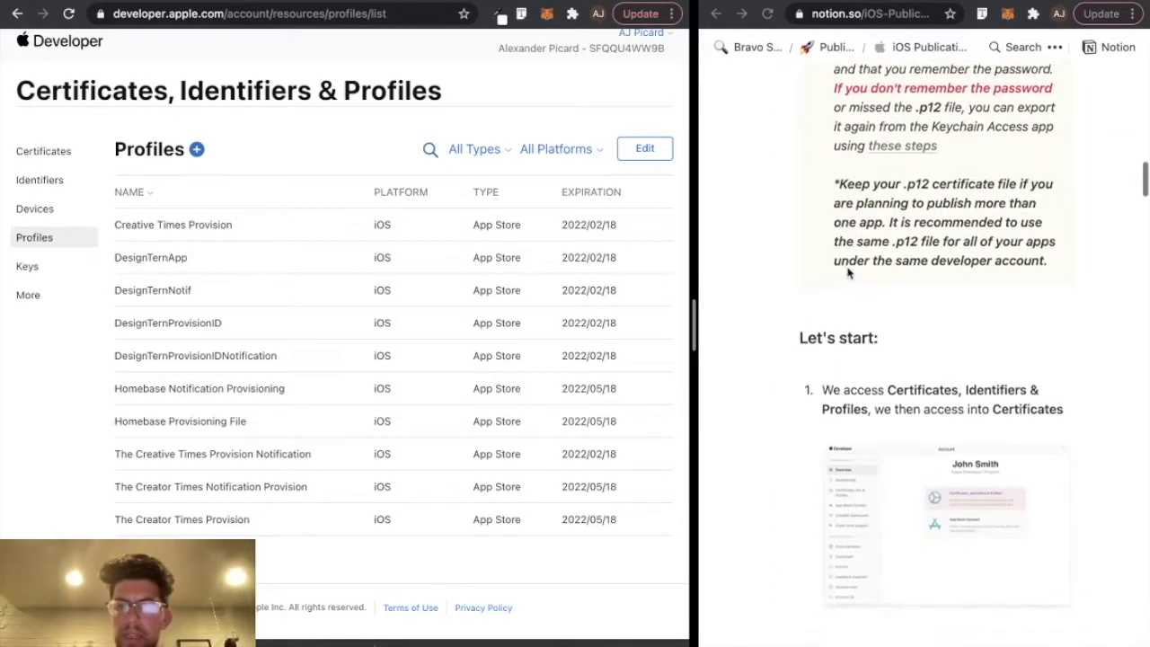
scroll(848, 272, "down", 5)
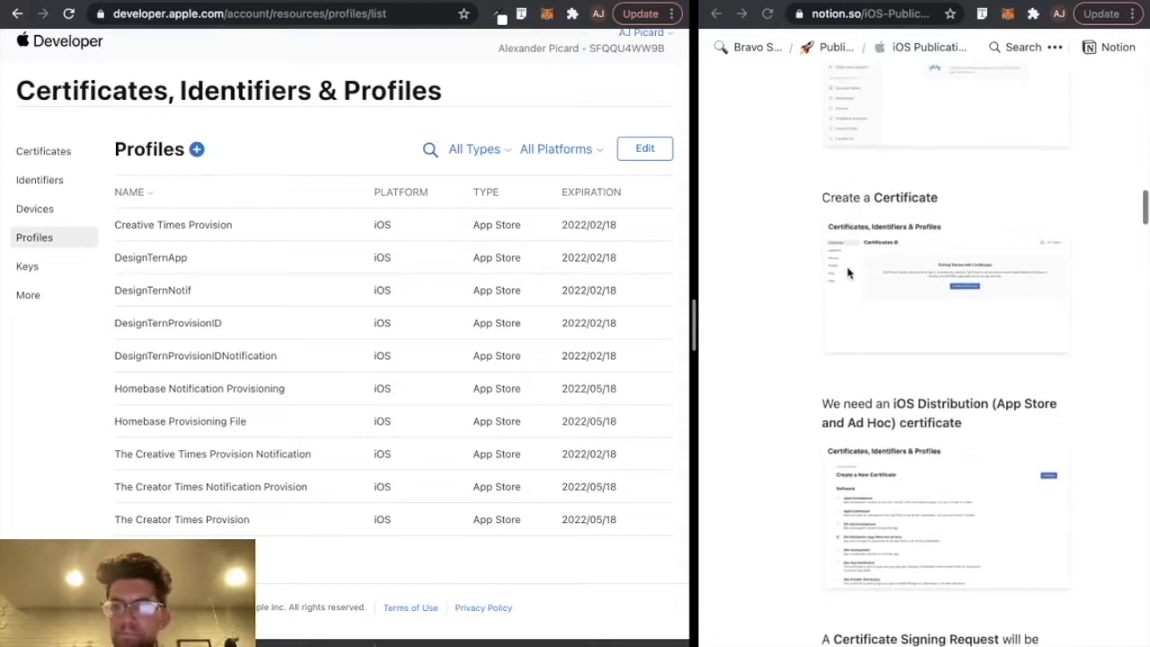
- Open the iOS Distribution certificate expiring 2022/05/18, then return to All Certificates
left_click(43, 181)
left_click(44, 155)
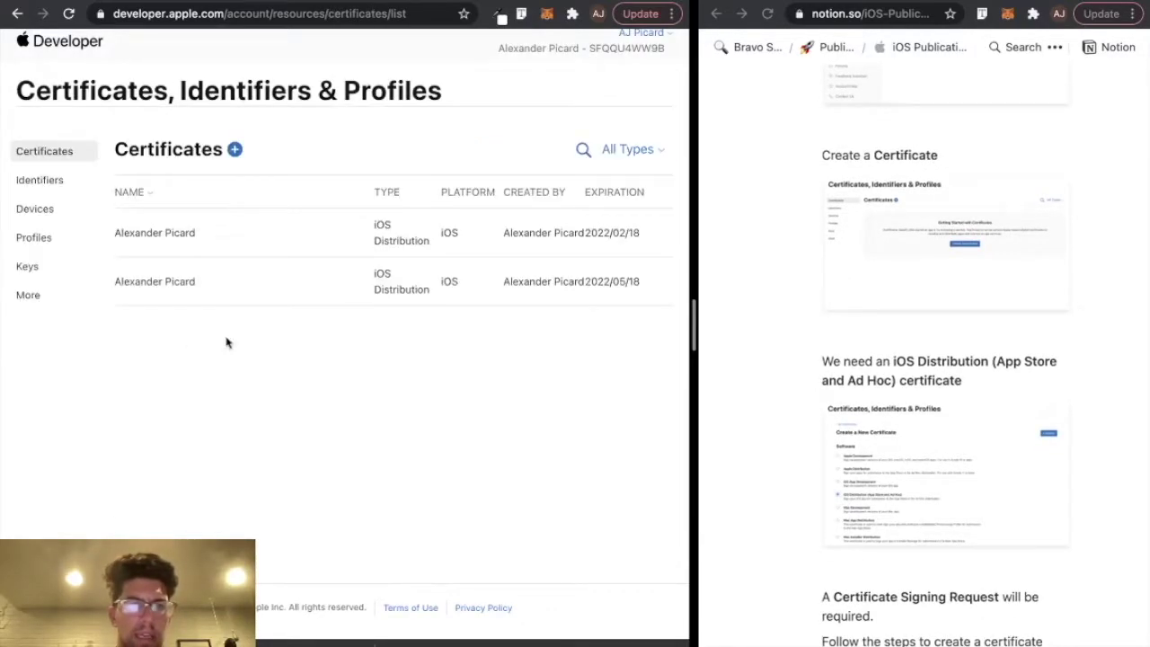
left_click(144, 294)
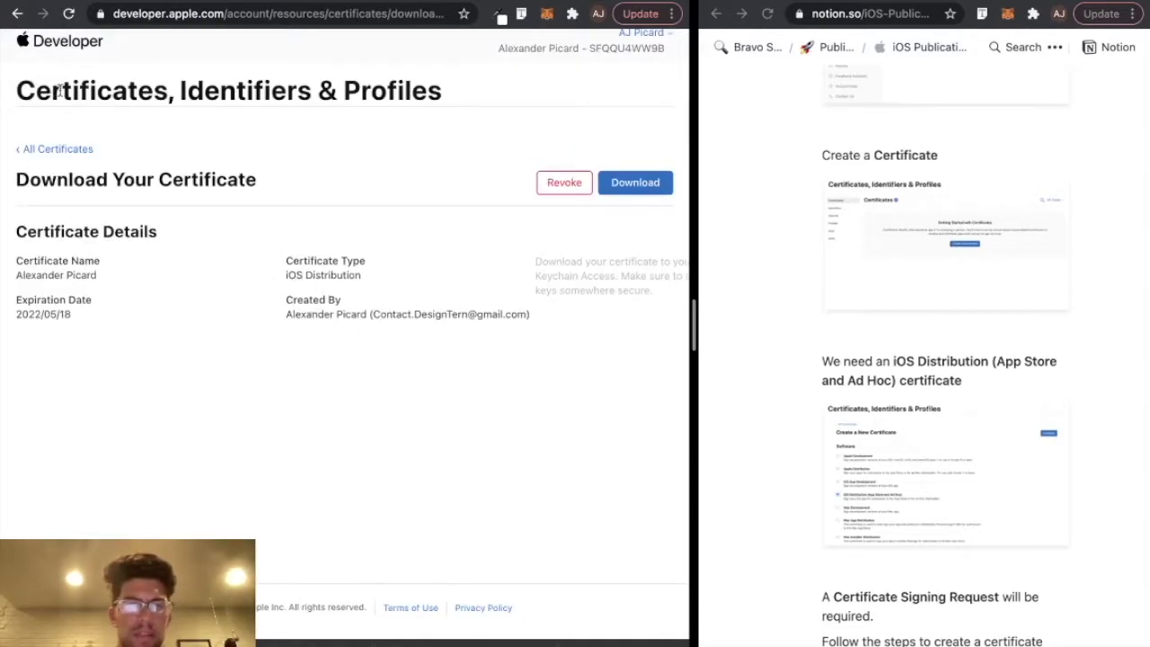
left_click(54, 150)
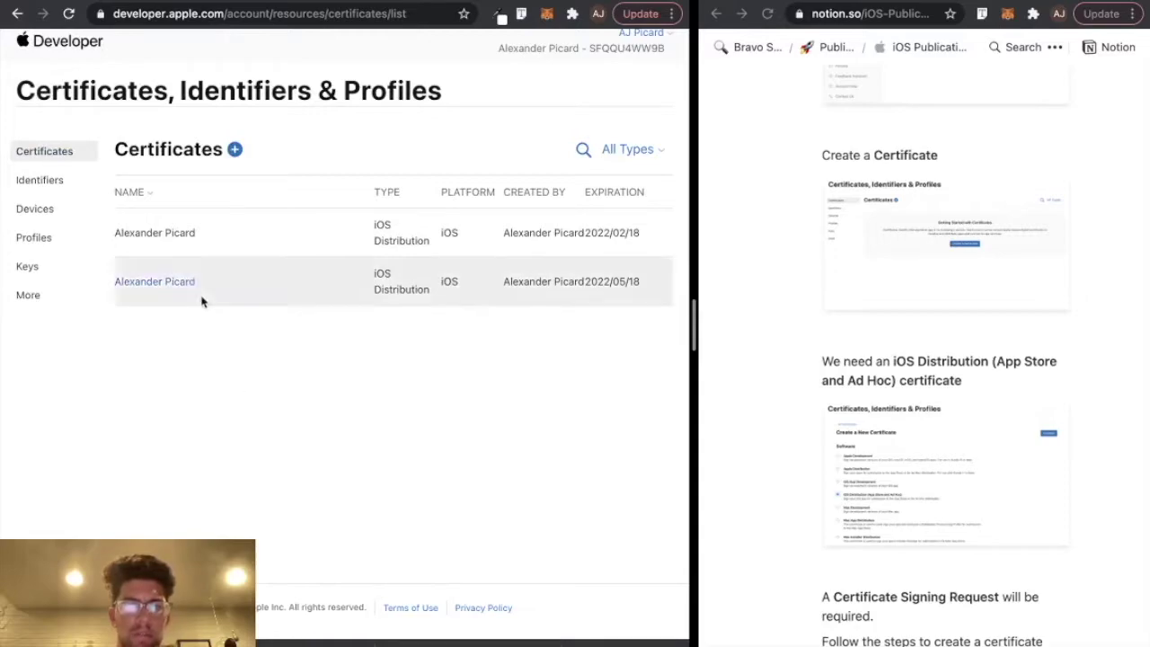
scroll(896, 473, "down", 3)
scroll(897, 474, "down", 8)
scroll(897, 474, "up", 4)
scroll(896, 474, "down", 4)
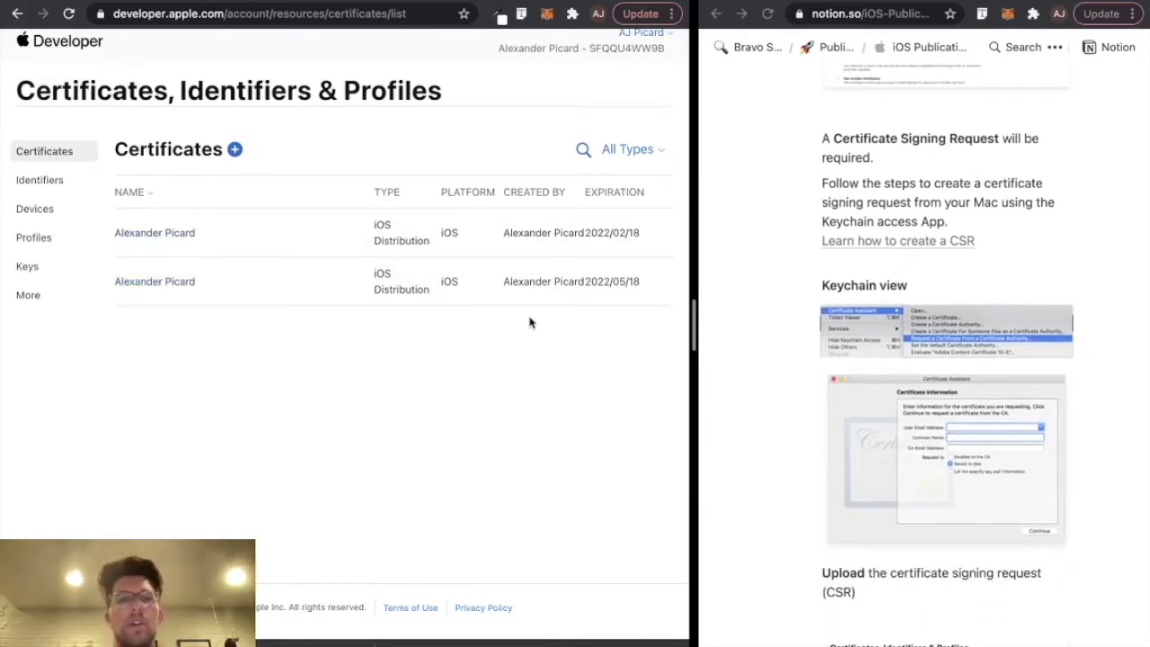
- Install ios_distribution.cer from Downloads and export the May 18, 2022 iPhone Distribution certificate
key("ctrl+Left")
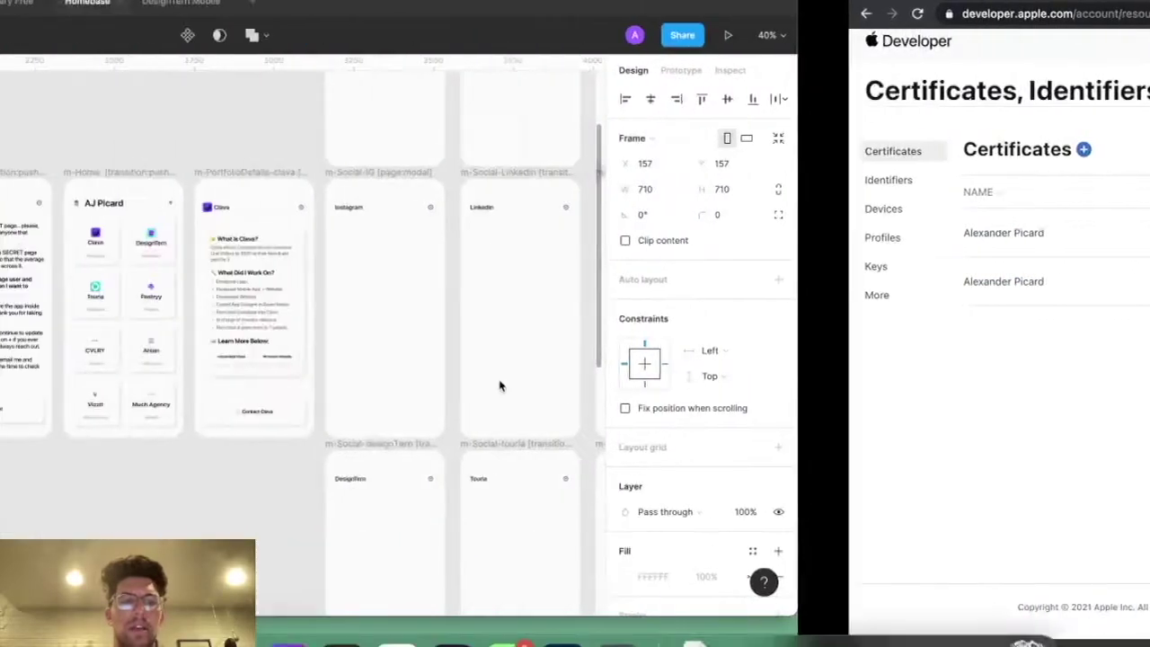
left_click(123, 638)
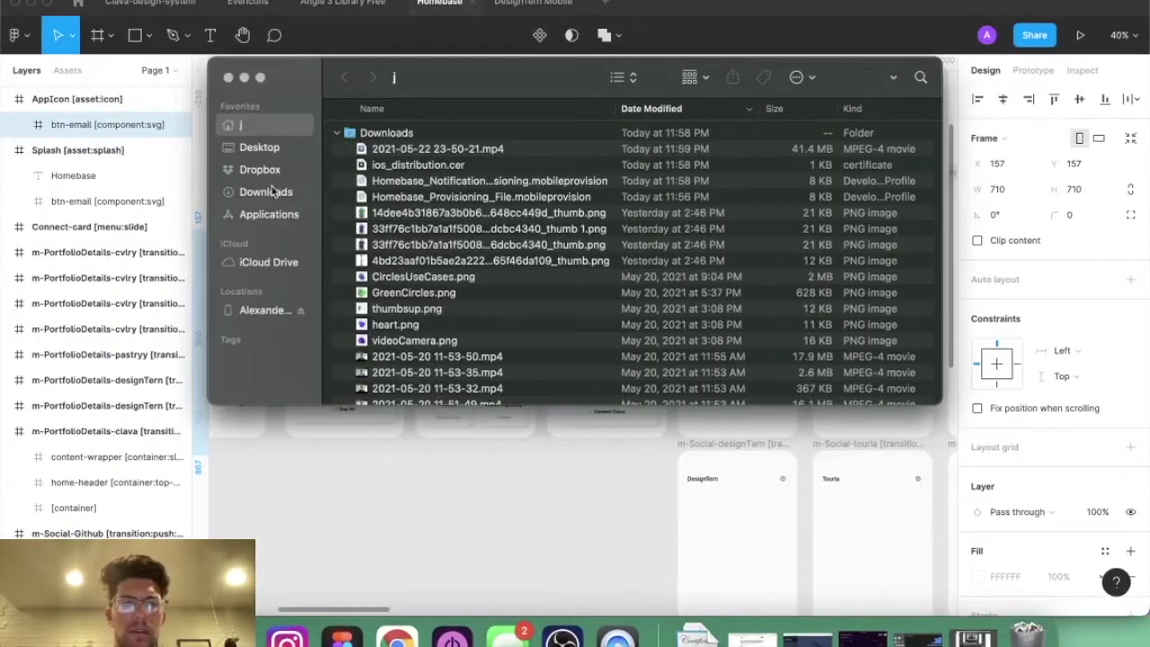
left_click(266, 191)
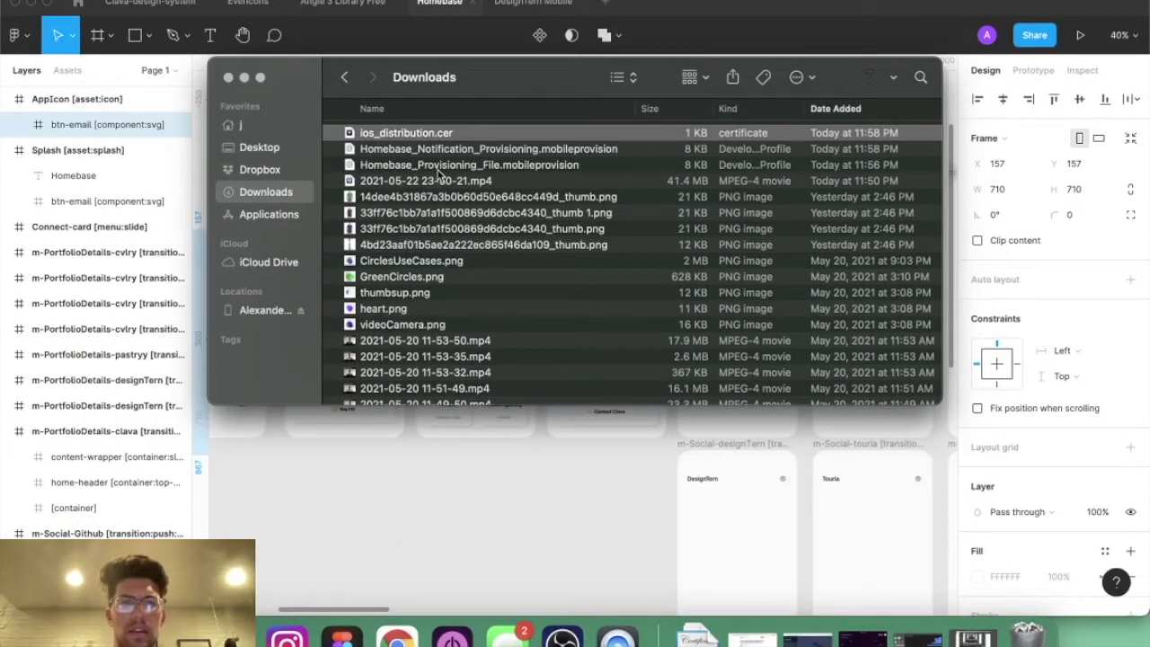
double_click(426, 136)
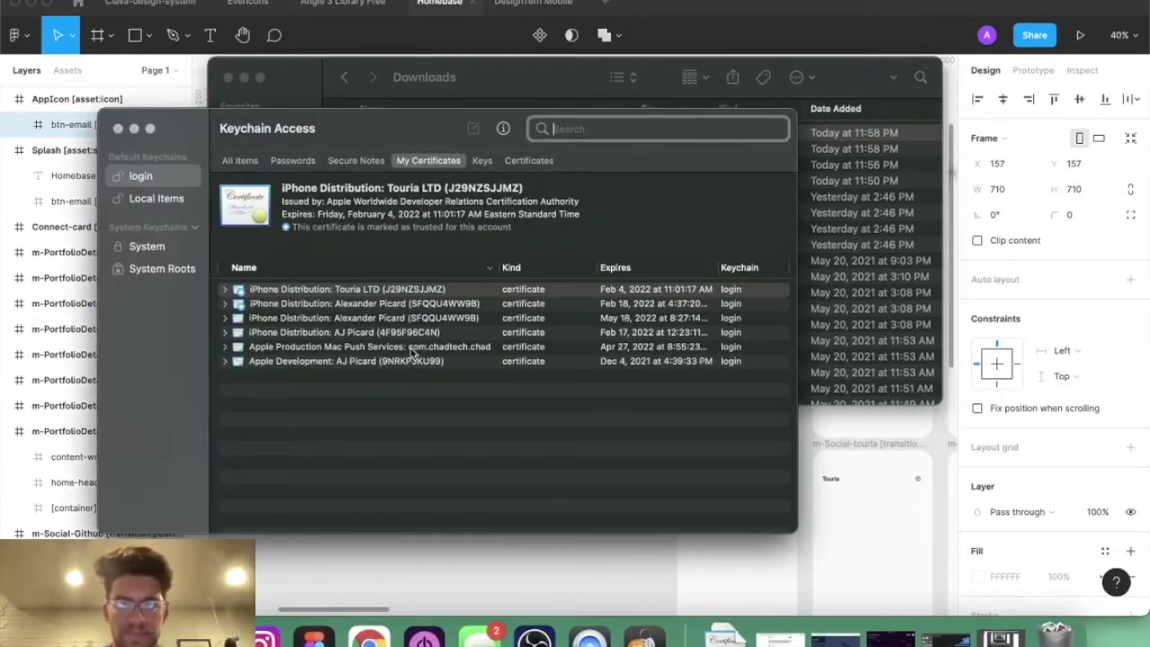
left_click(365, 319)
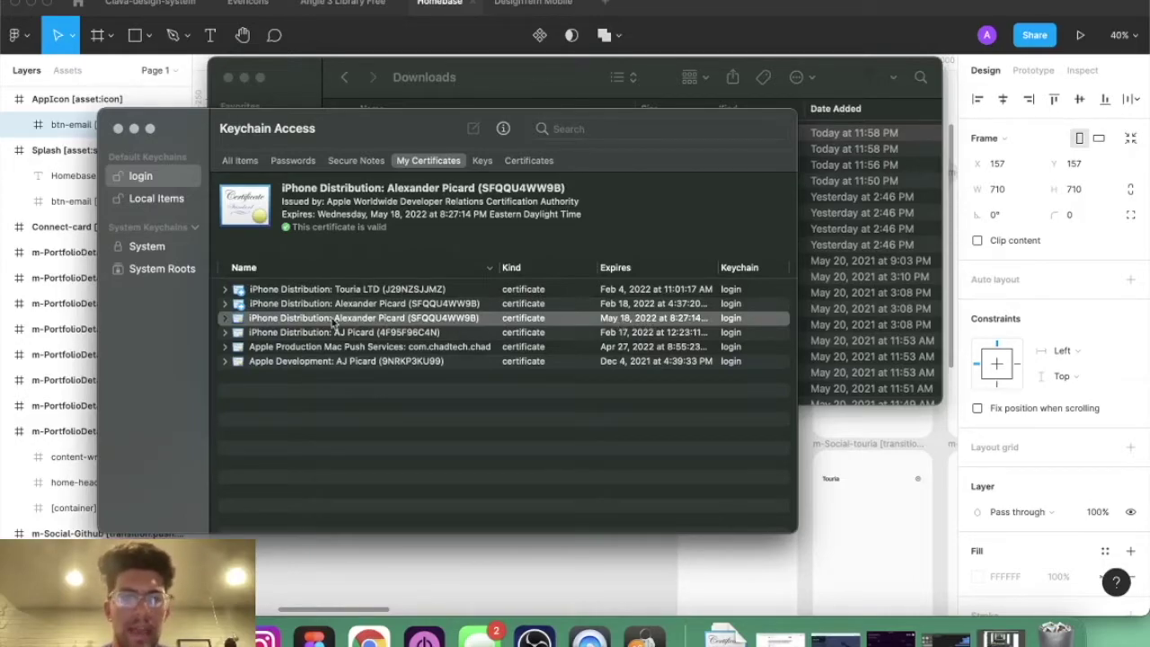
right_click(253, 321)
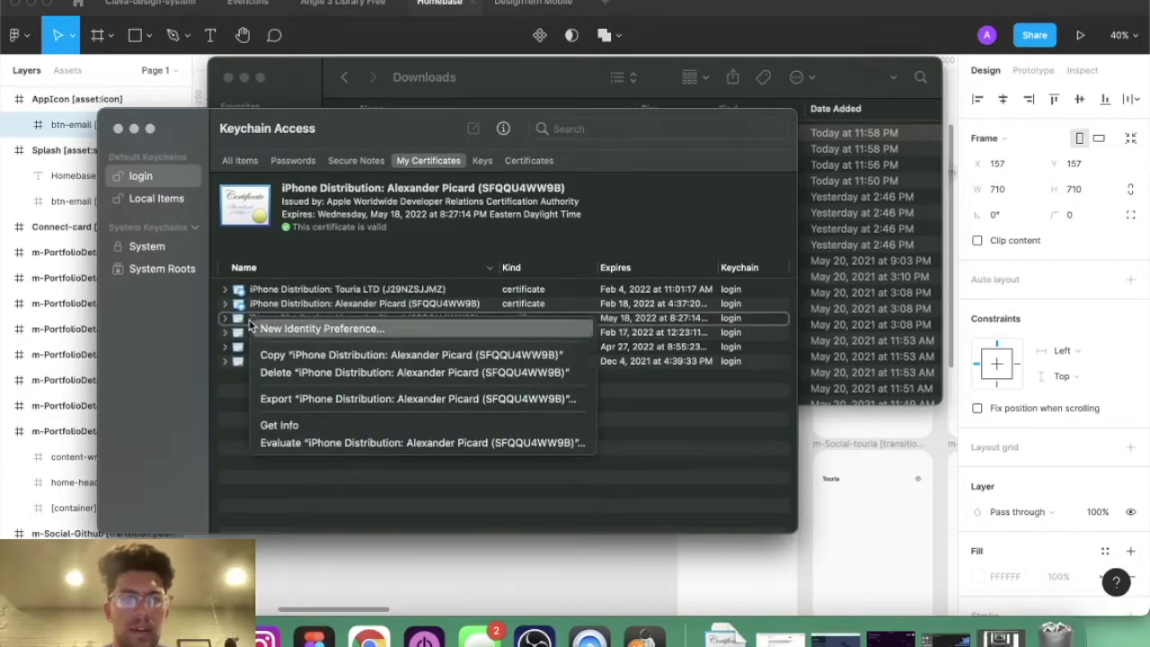
left_click(302, 398)
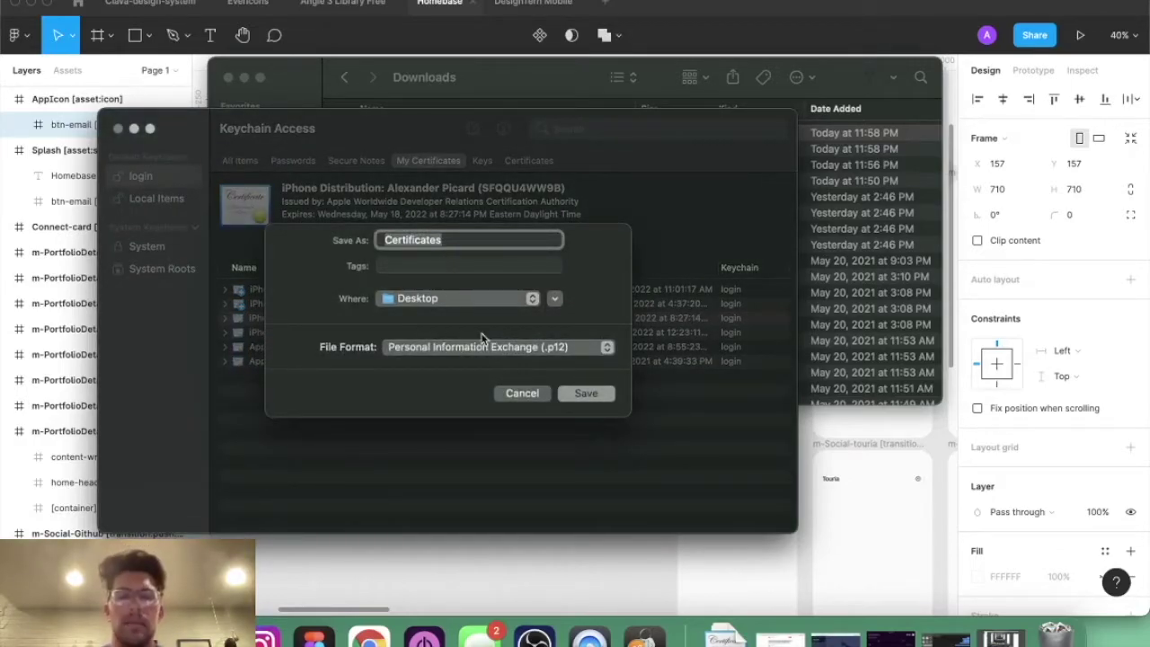
- Name the export HomebaseCert.p12 on the Desktop and set and verify an export password
type("HomebaseCert")
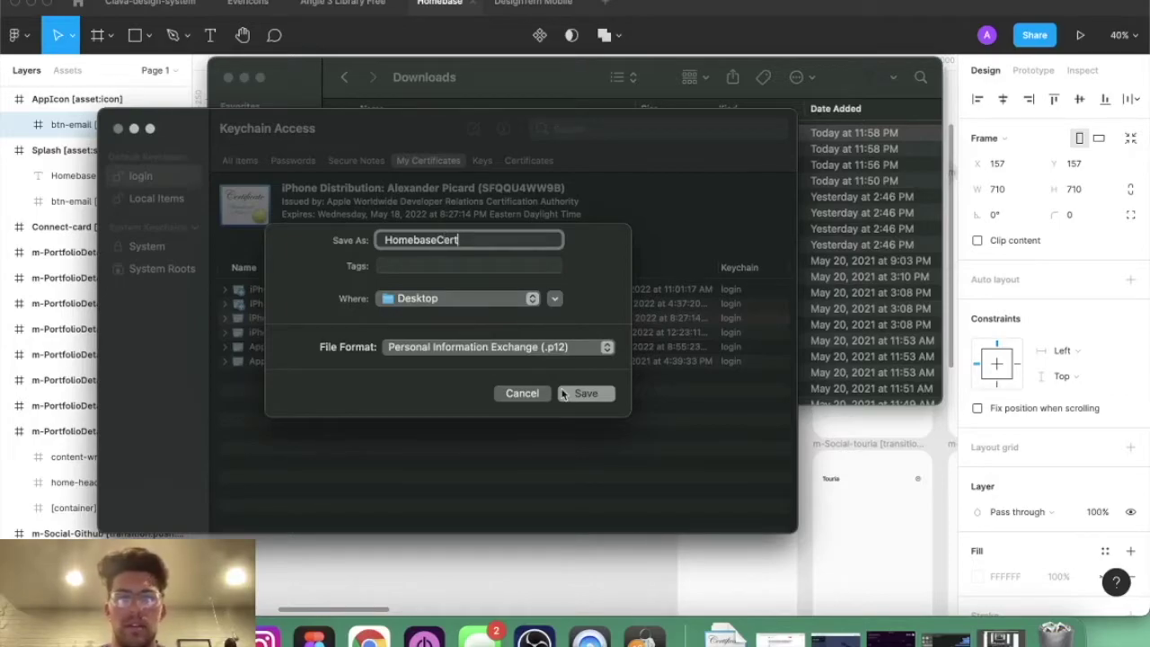
left_click(565, 394)
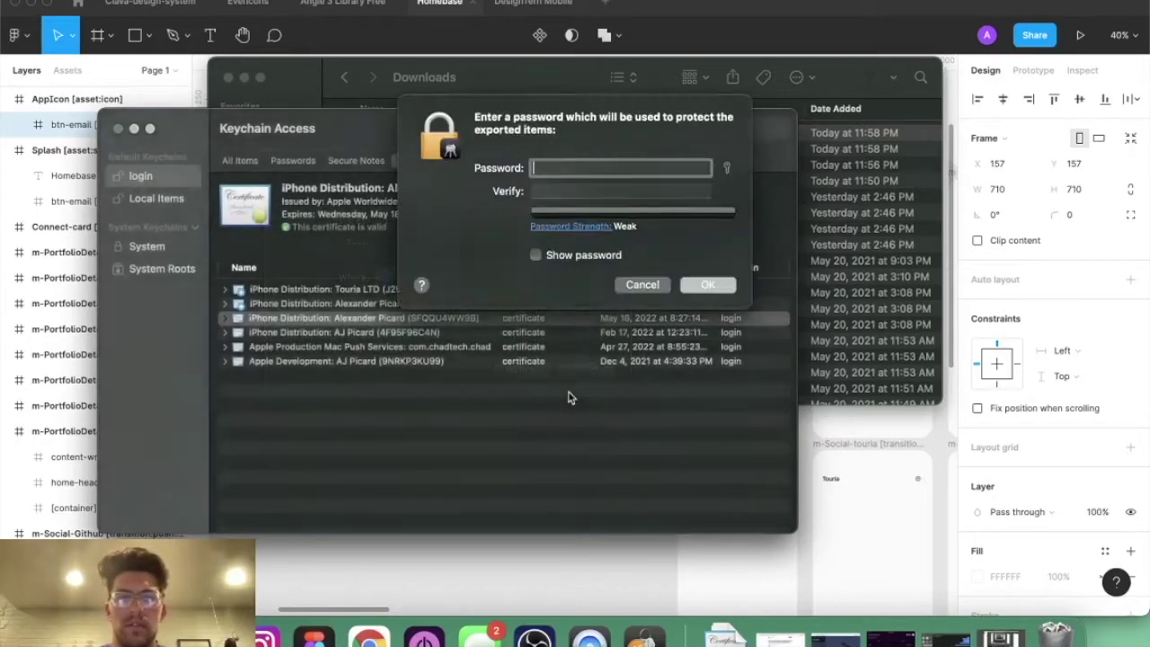
type("a*****")
key("Tab")
type("***")
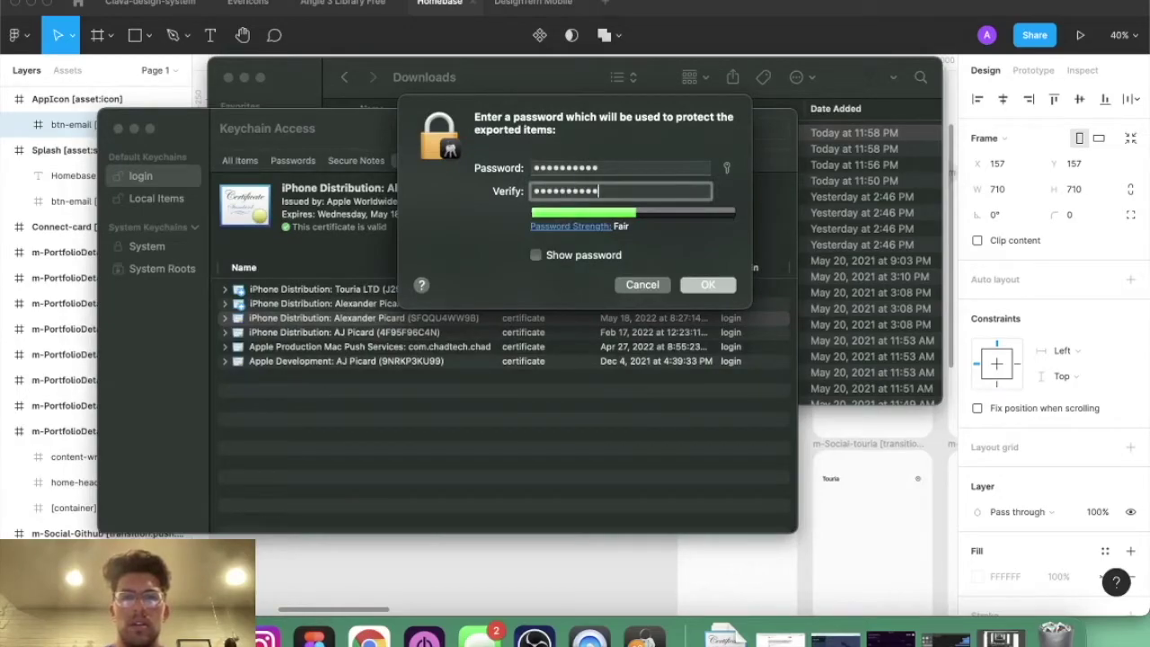
left_click(535, 255)
left_click(535, 255)
left_click(707, 285)
- Authorize the export with the login keychain password, then check the Desktop folder in Finder
type("****")
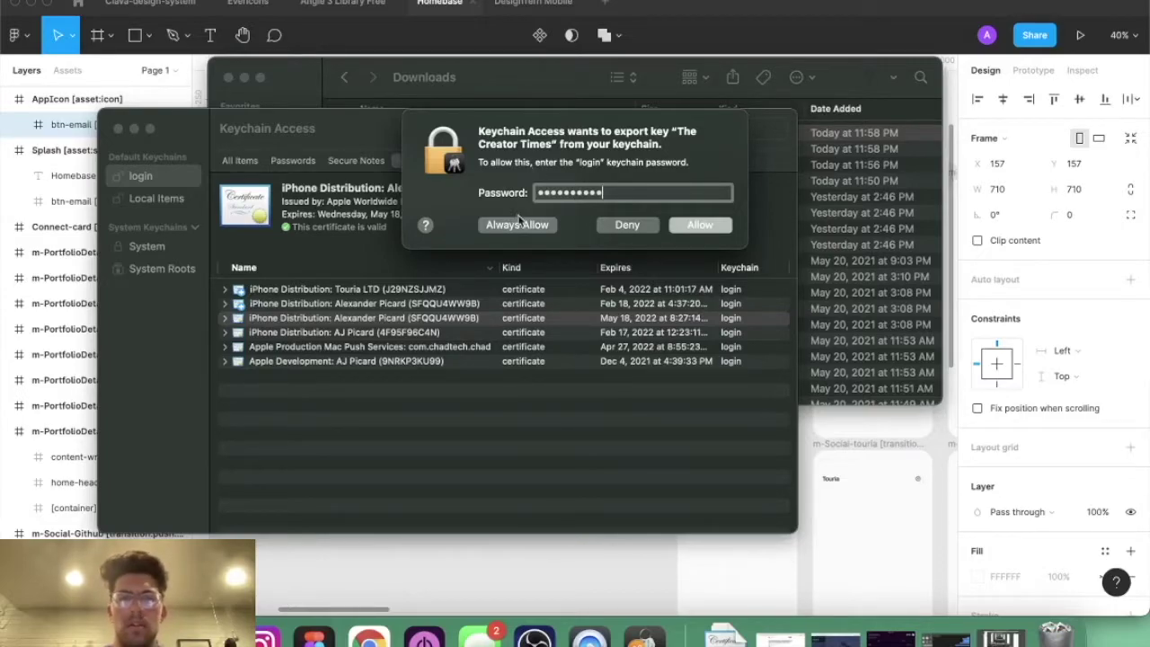
type("******")
left_click(517, 224)
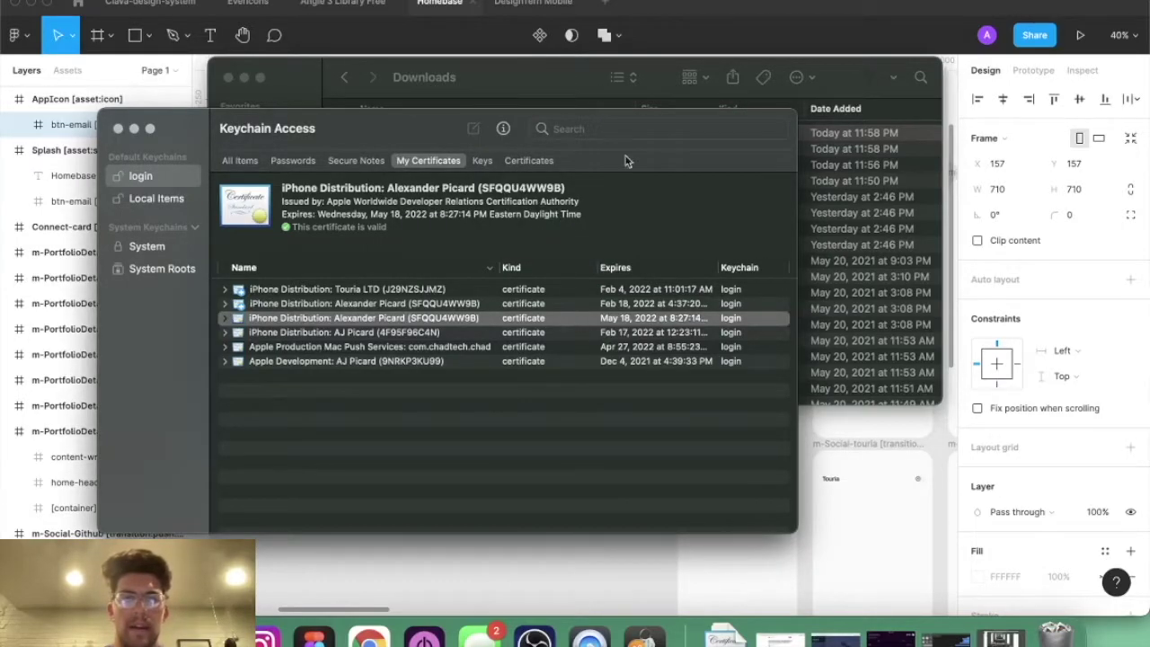
left_click(566, 90)
left_click(259, 148)
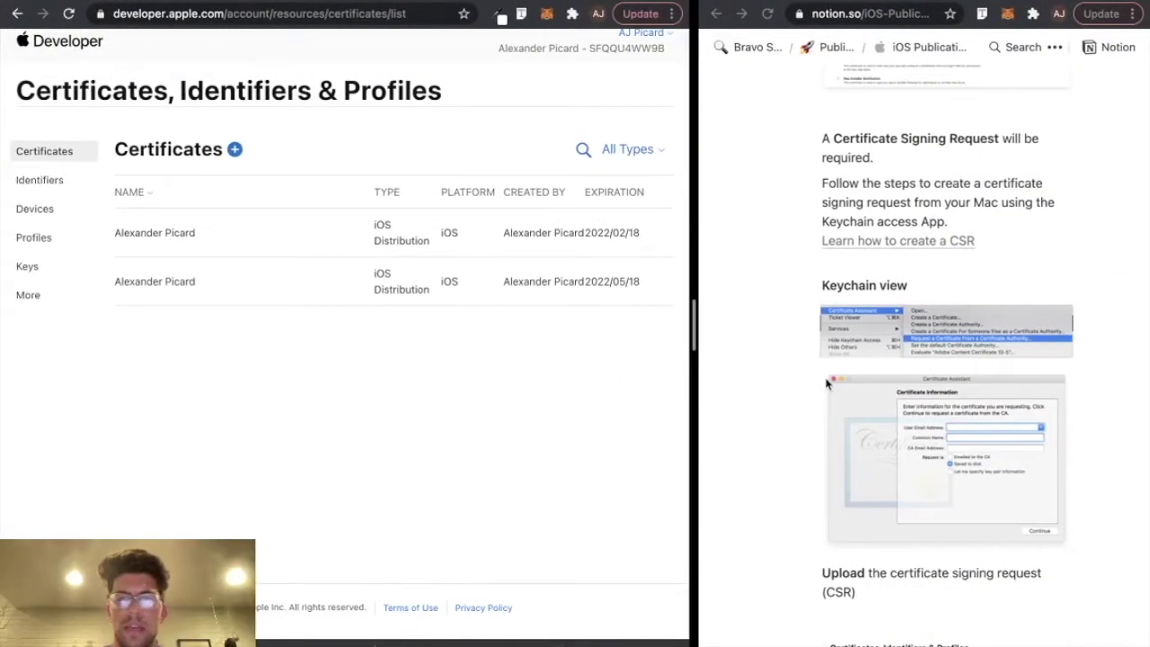
- Scroll the Notion guide to the Get the IPA section and bring the Bravo Studio Homebase project alongside
scroll(958, 449, "down", 20)
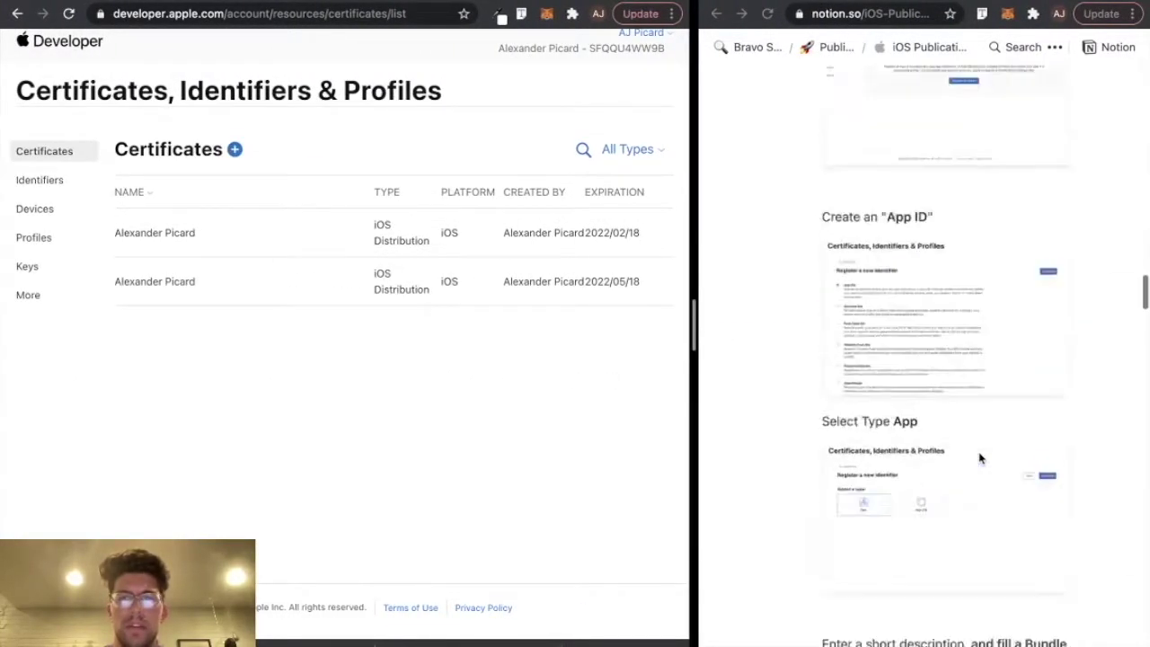
scroll(982, 459, "down", 10)
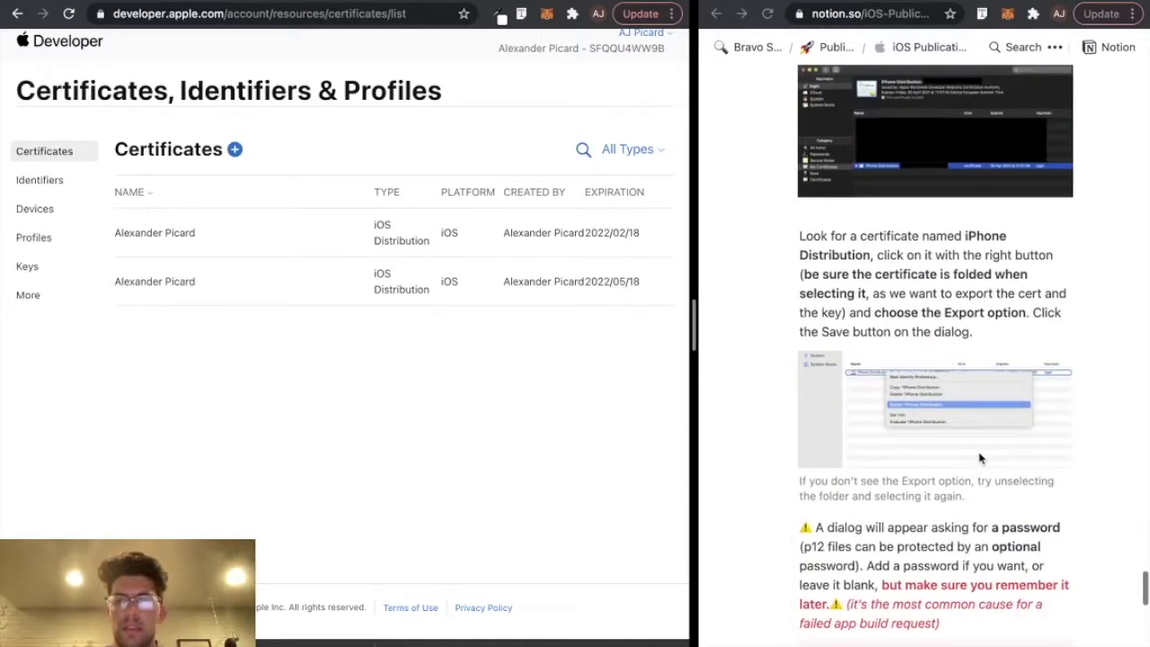
scroll(982, 458, "up", 3)
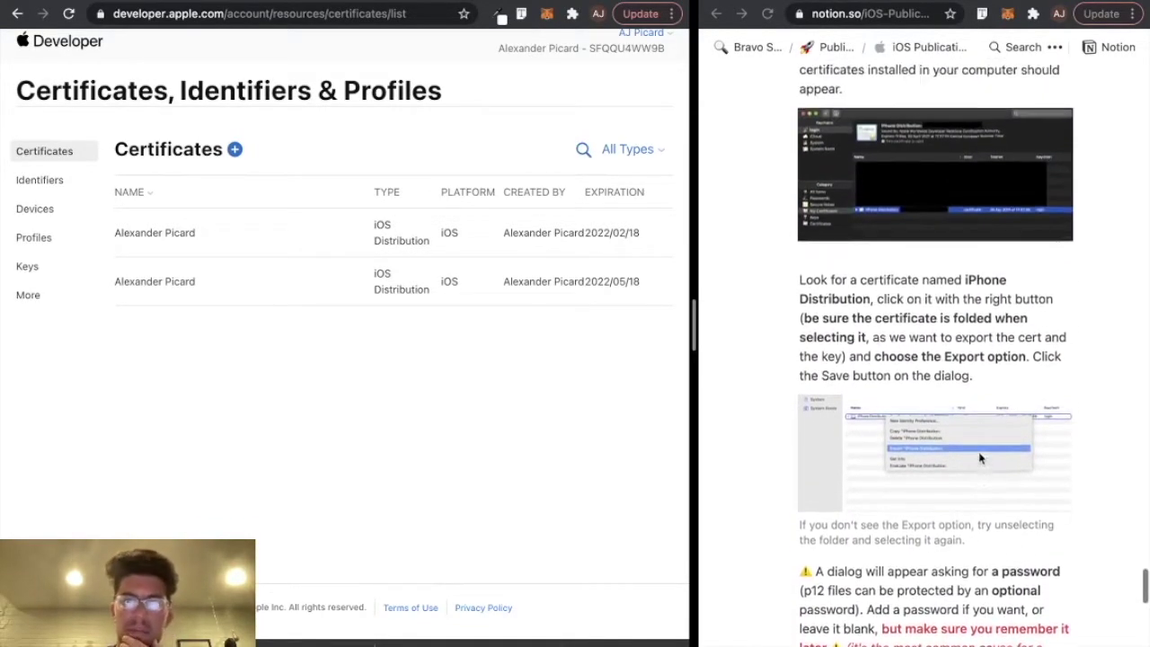
scroll(979, 459, "down", 18)
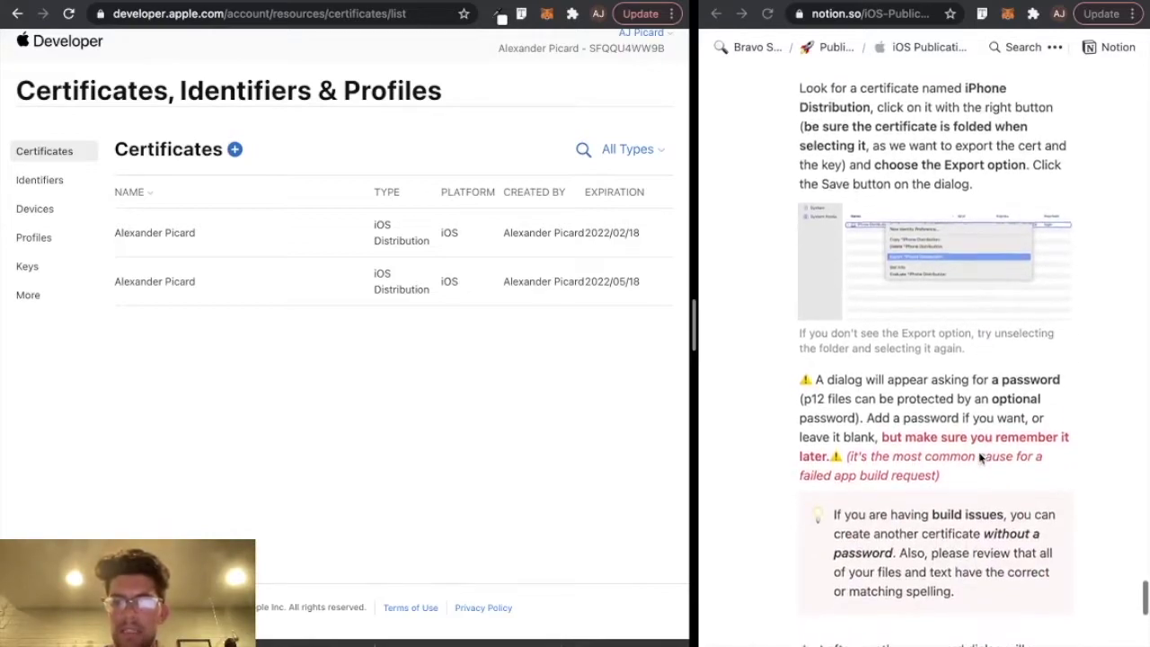
scroll(980, 458, "down", 10)
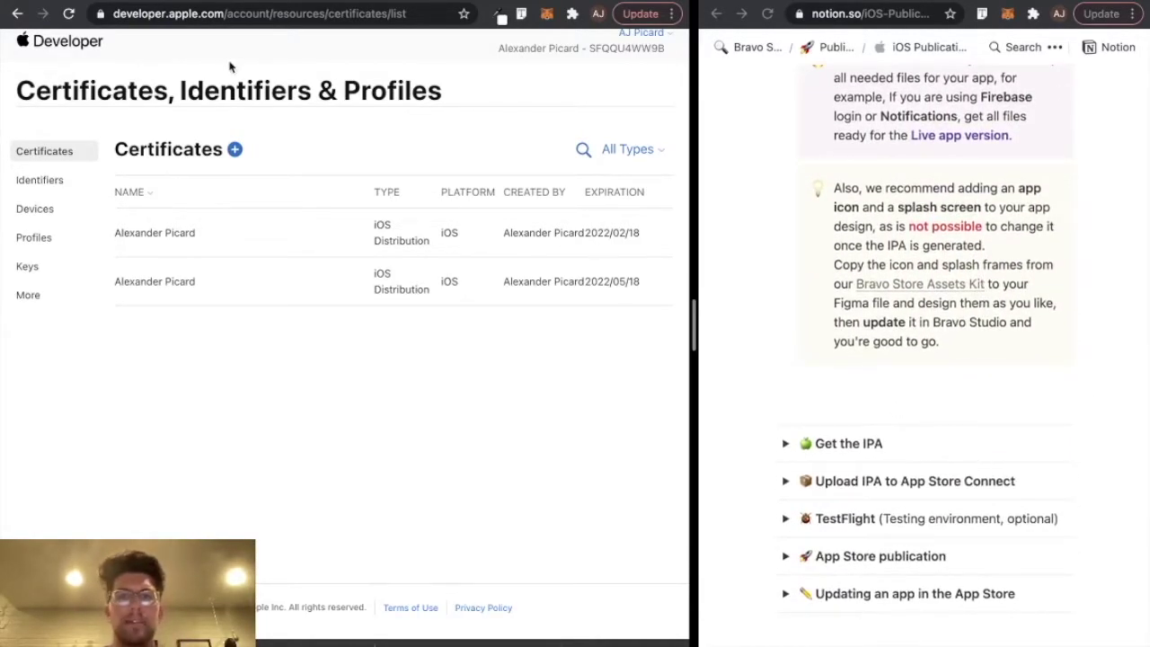
left_click(240, 4)
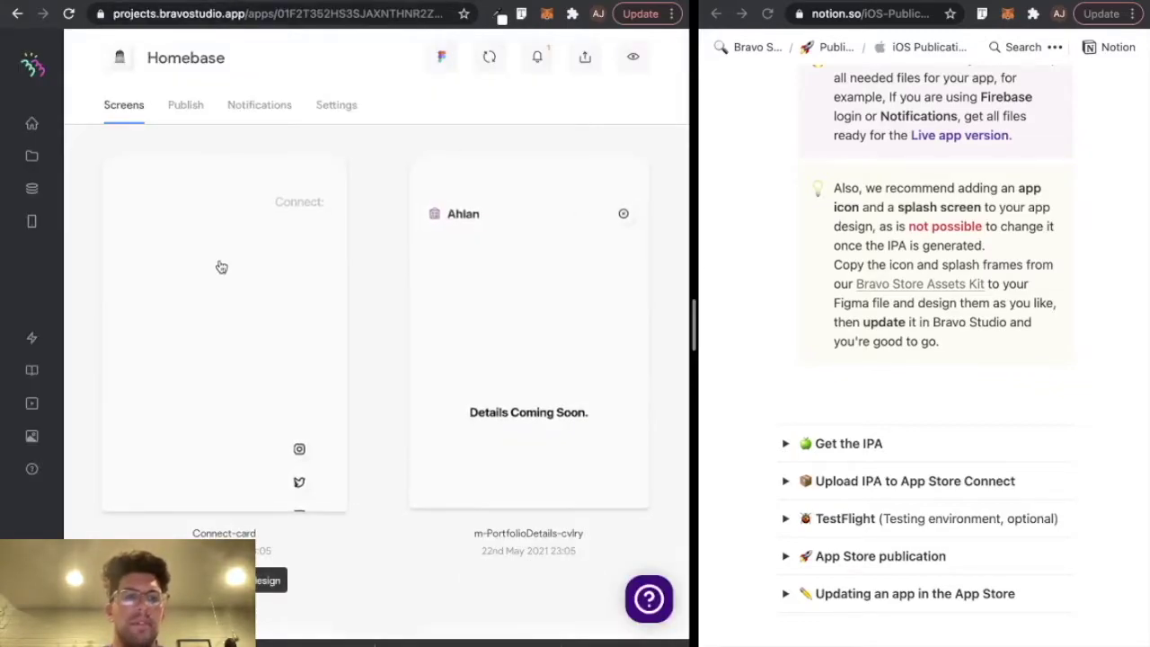
- Move both Homebase .mobileprovision files from Downloads onto the Desktop
key("ctrl+Left")
left_click(264, 193)
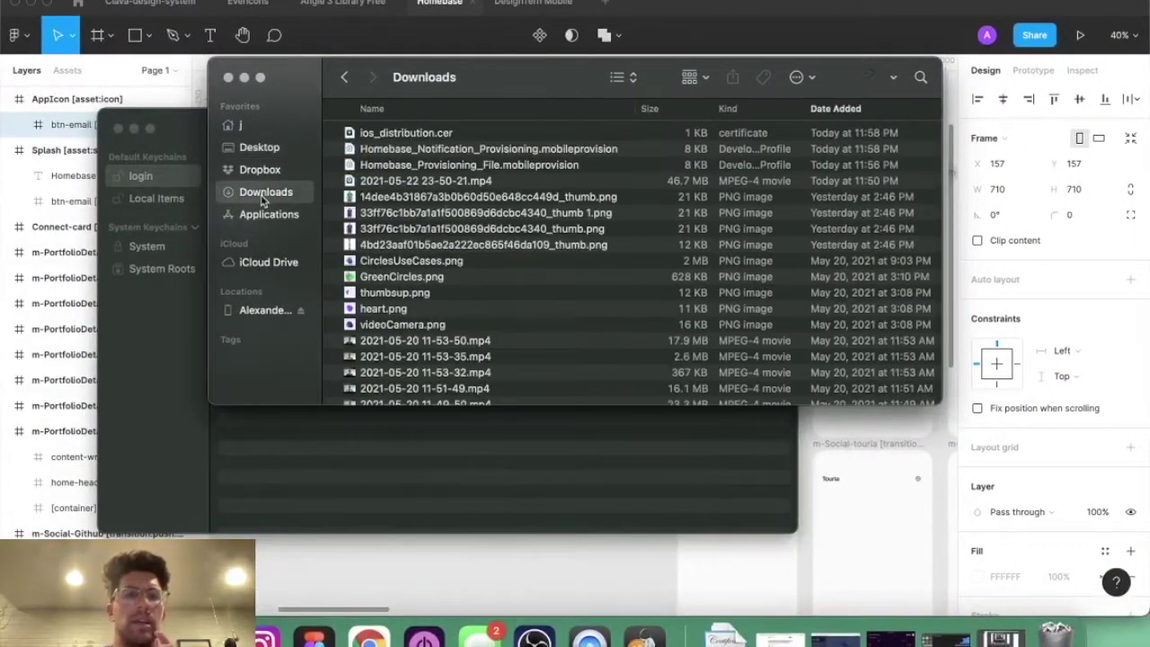
left_click(259, 147)
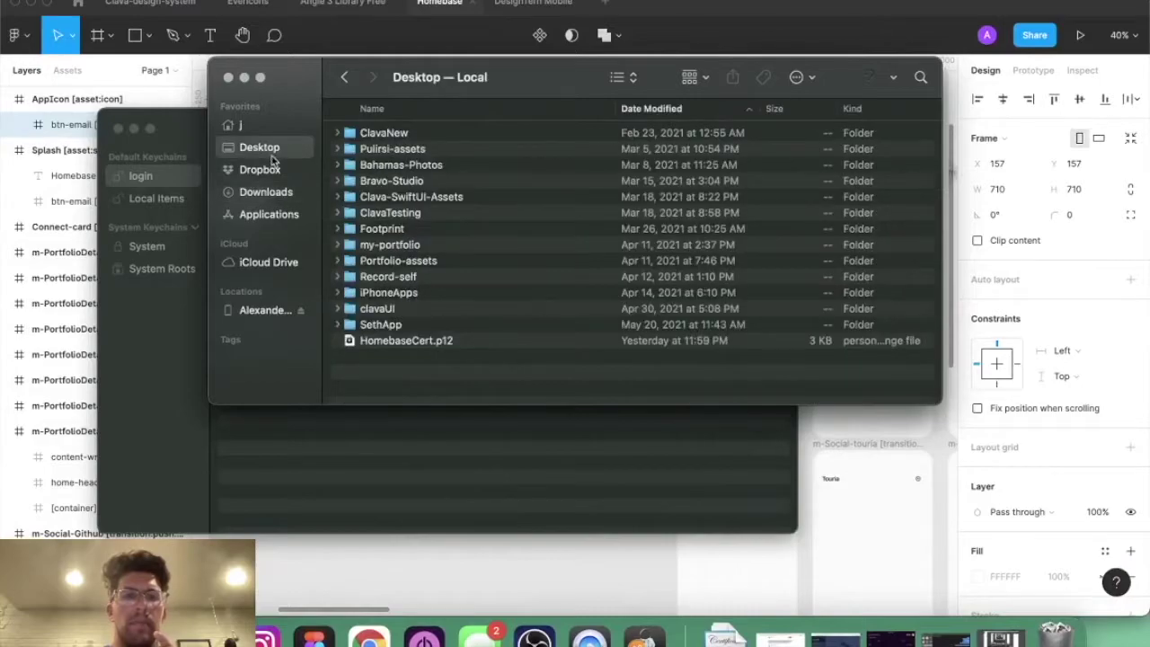
left_click(266, 191)
left_click(386, 133)
right_click(387, 133)
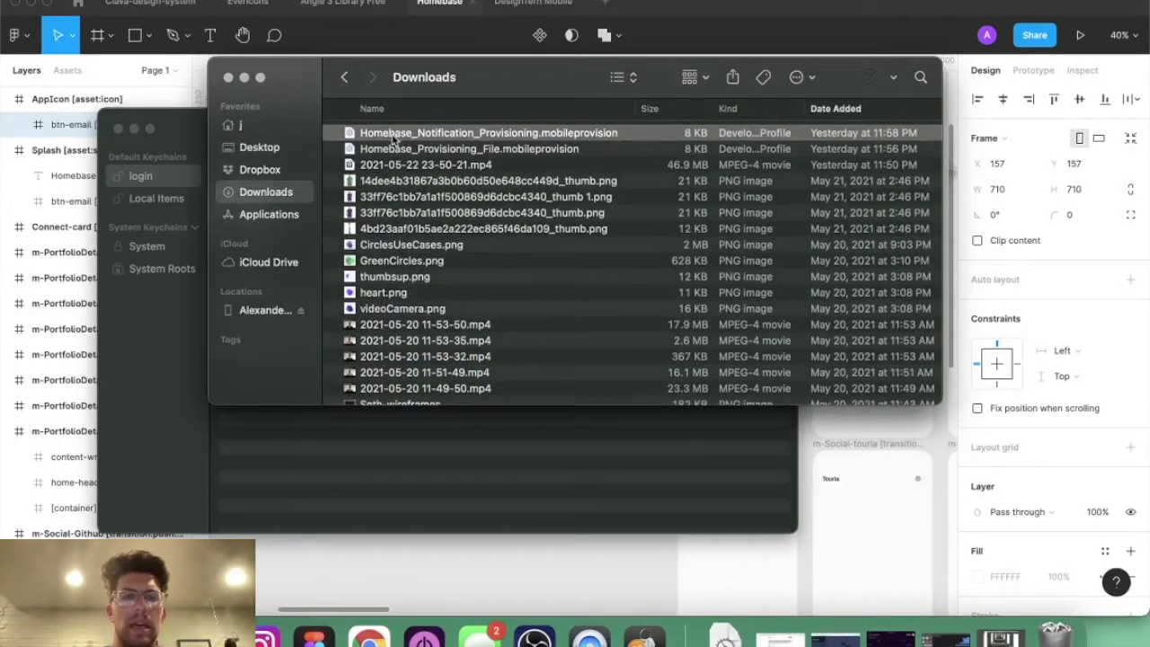
left_click(396, 149, "shift")
left_click_drag(395, 149, 264, 146)
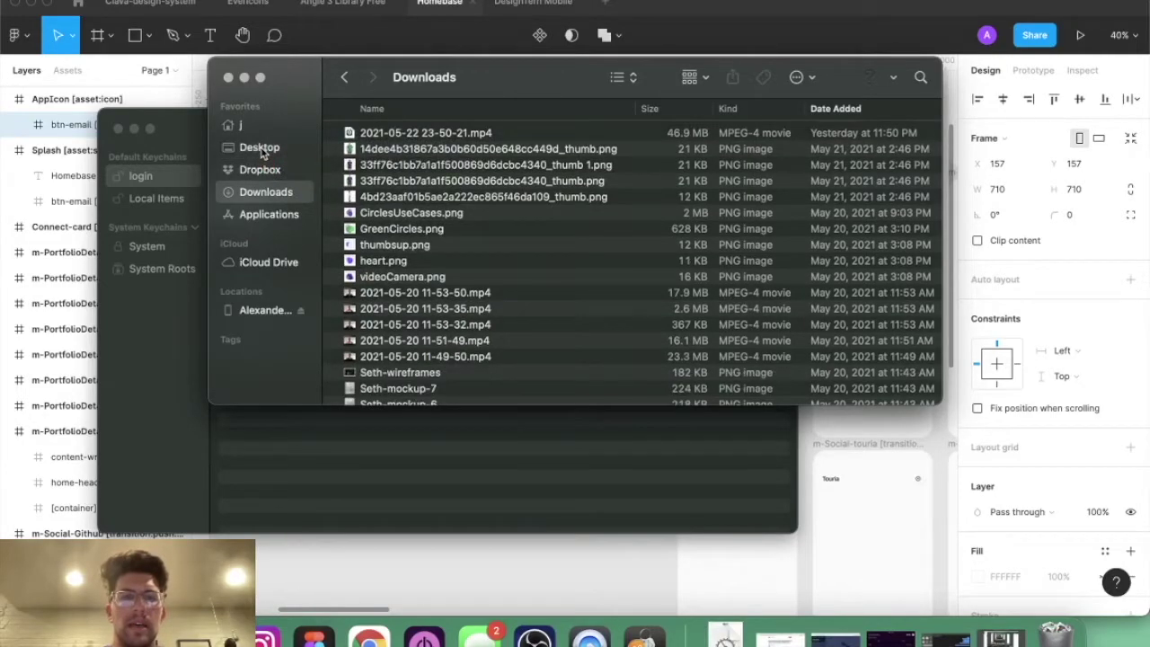
- Check the moved files on the Desktop and close Keychain Access
left_click(259, 148)
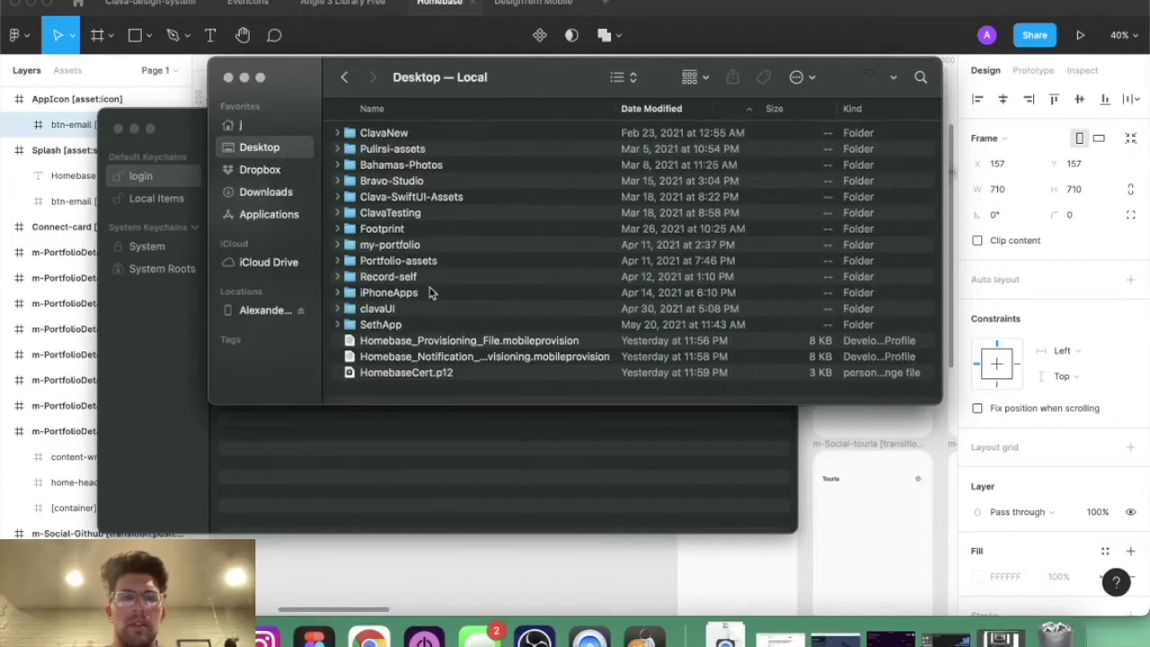
left_click(391, 373)
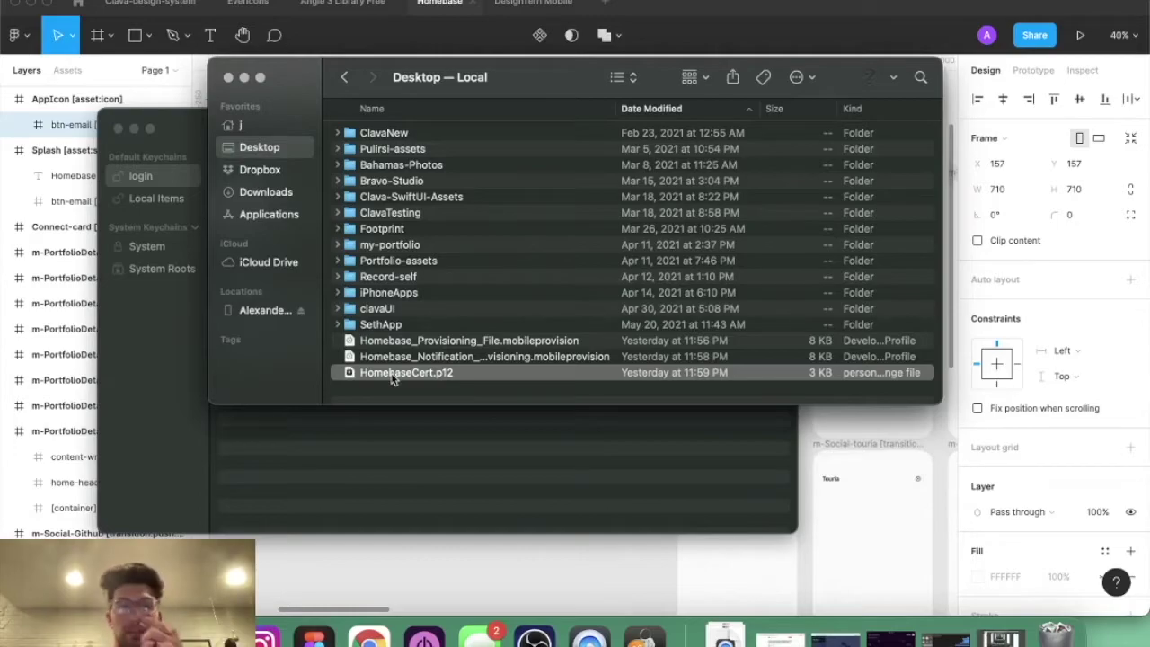
left_click(186, 138)
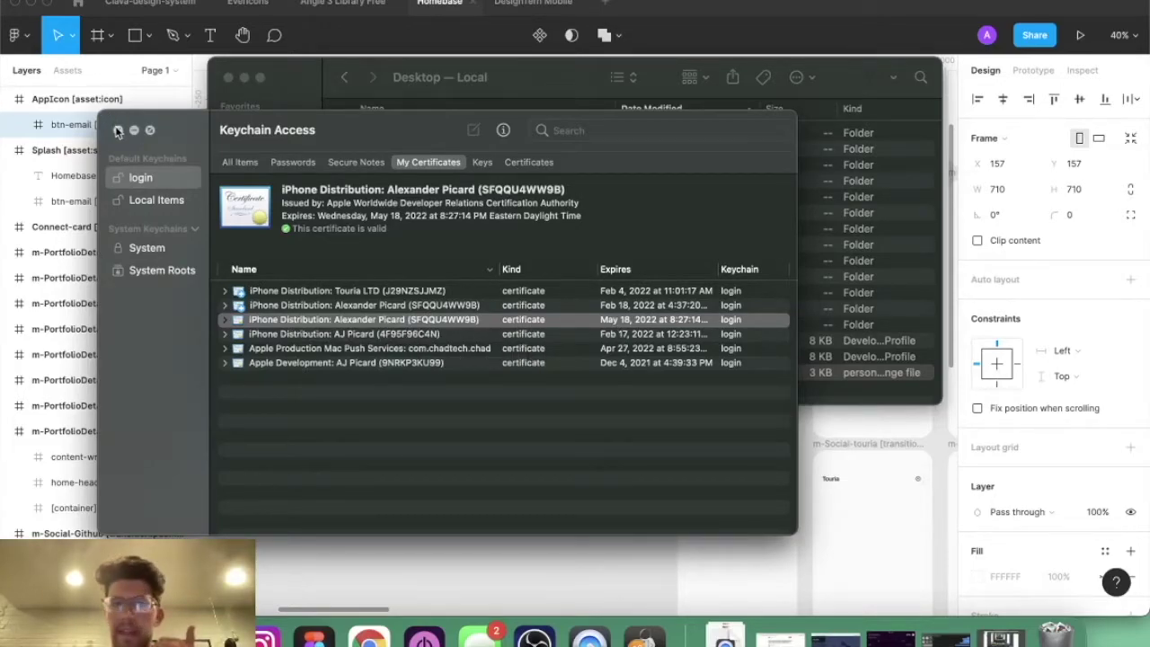
left_click(117, 131)
- Review the main and notification provisioning profiles and HomebaseCert.p12 on the Desktop, then return to the browser
left_click(417, 360)
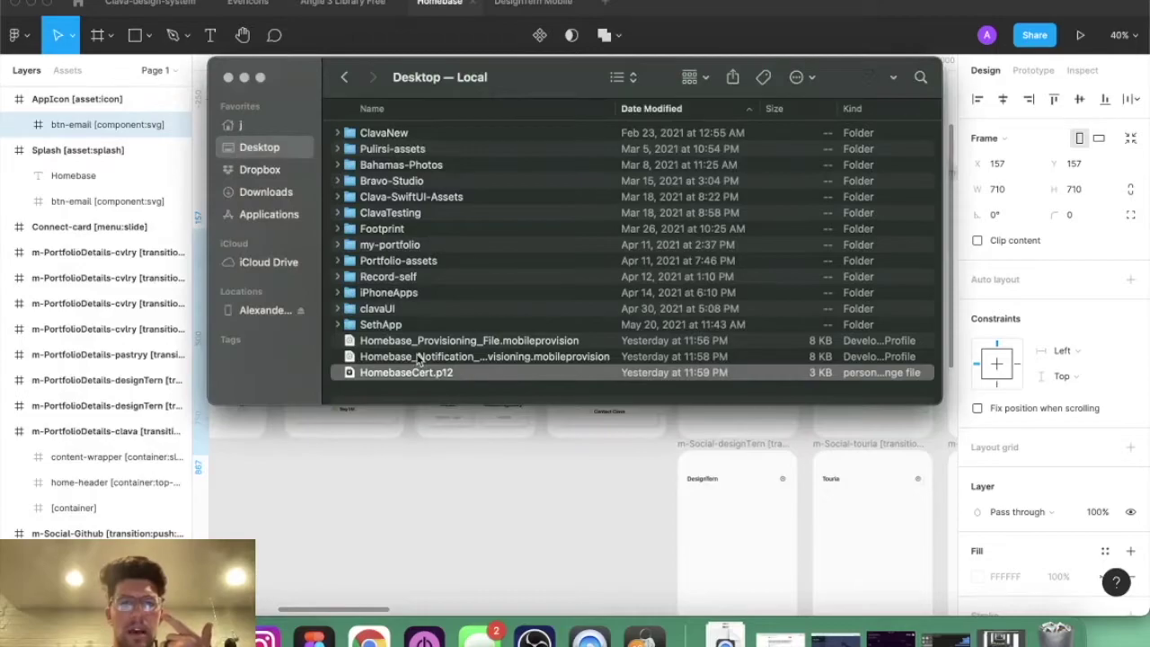
left_click(482, 346)
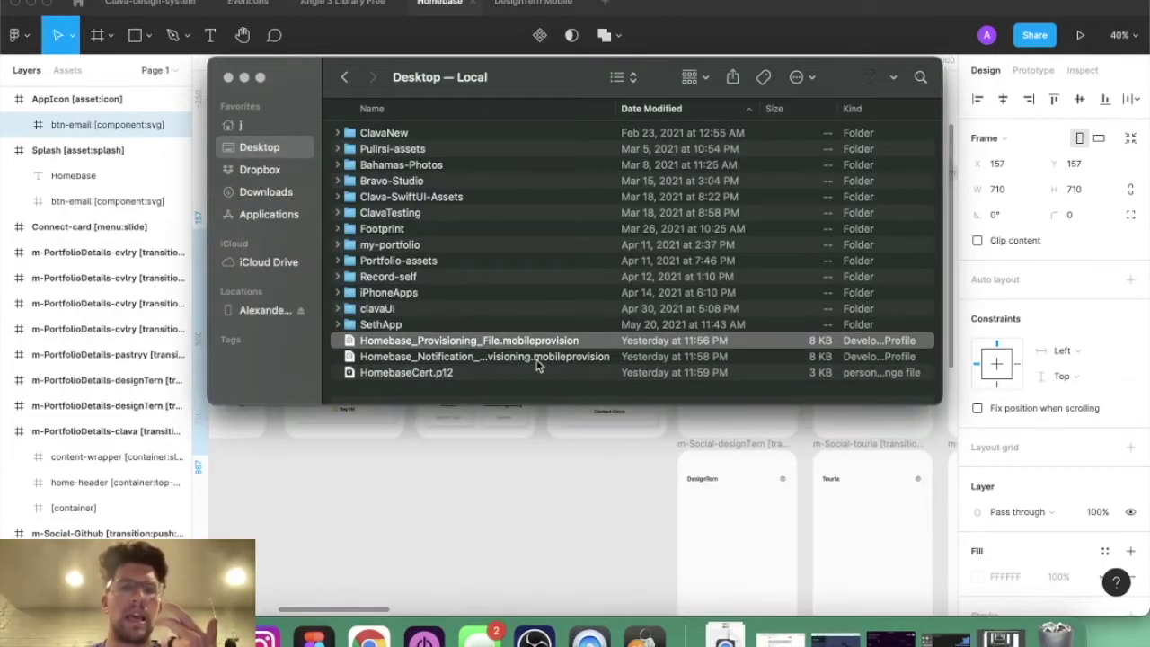
left_click(538, 360)
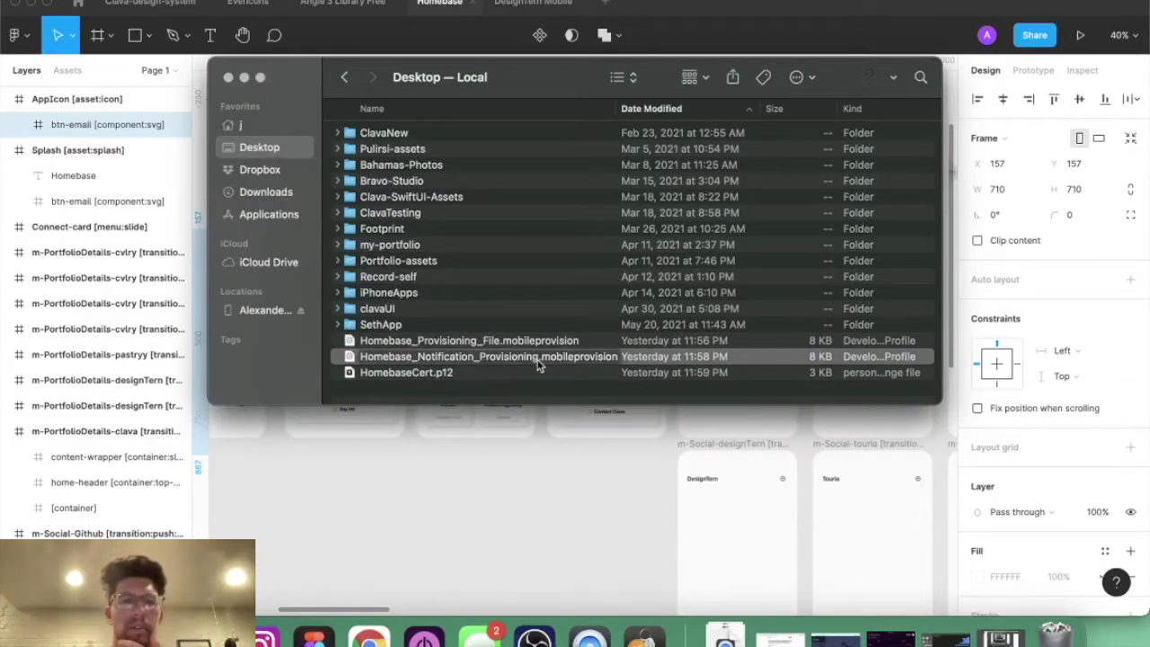
left_click(427, 345)
left_click(433, 368)
left_click(430, 357)
left_click(432, 343)
left_click(417, 358)
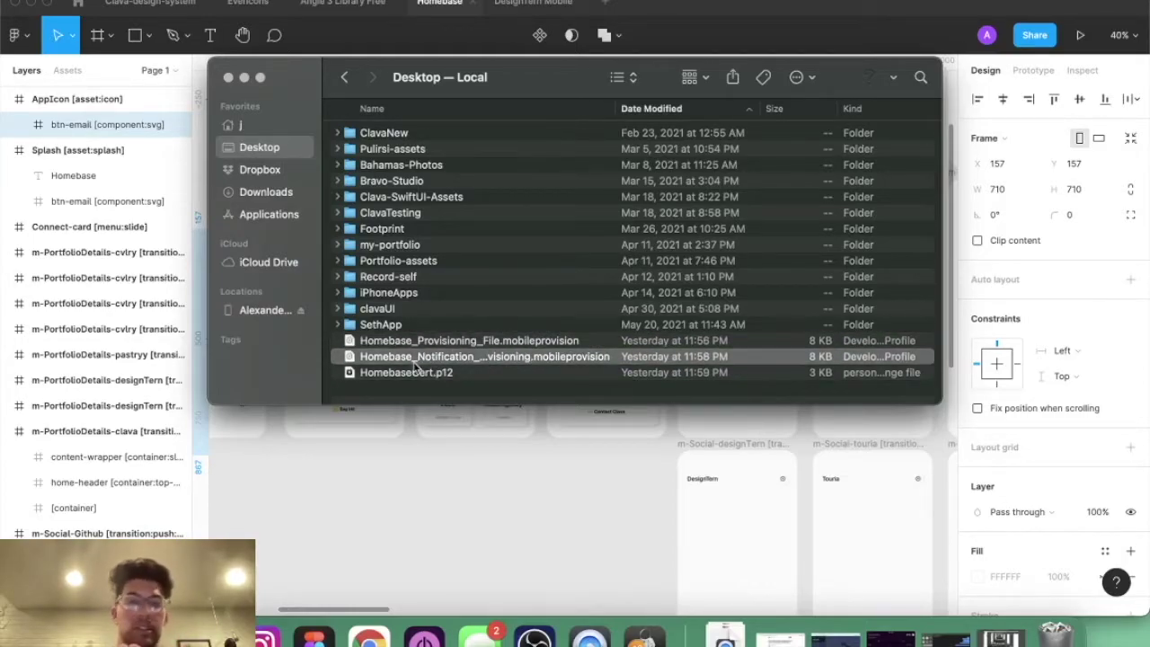
left_click(381, 563)
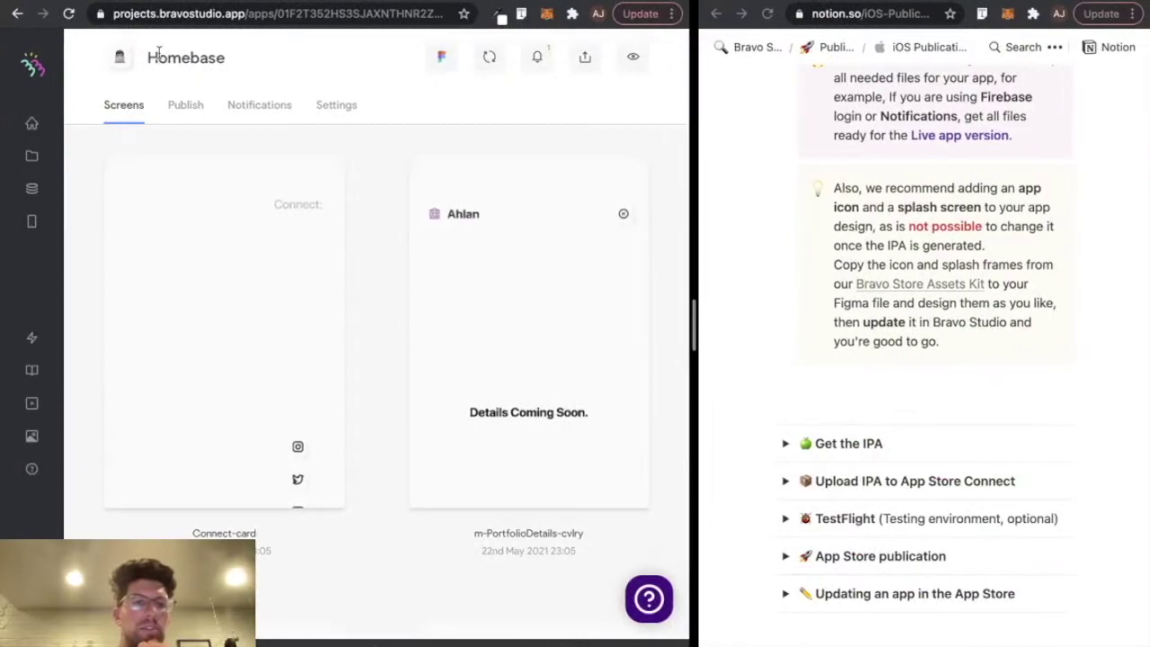
- Open the iOS publish form for Homebase and enter Bundle ID com.HomebaseApp.HomebaseApp
left_click(190, 116)
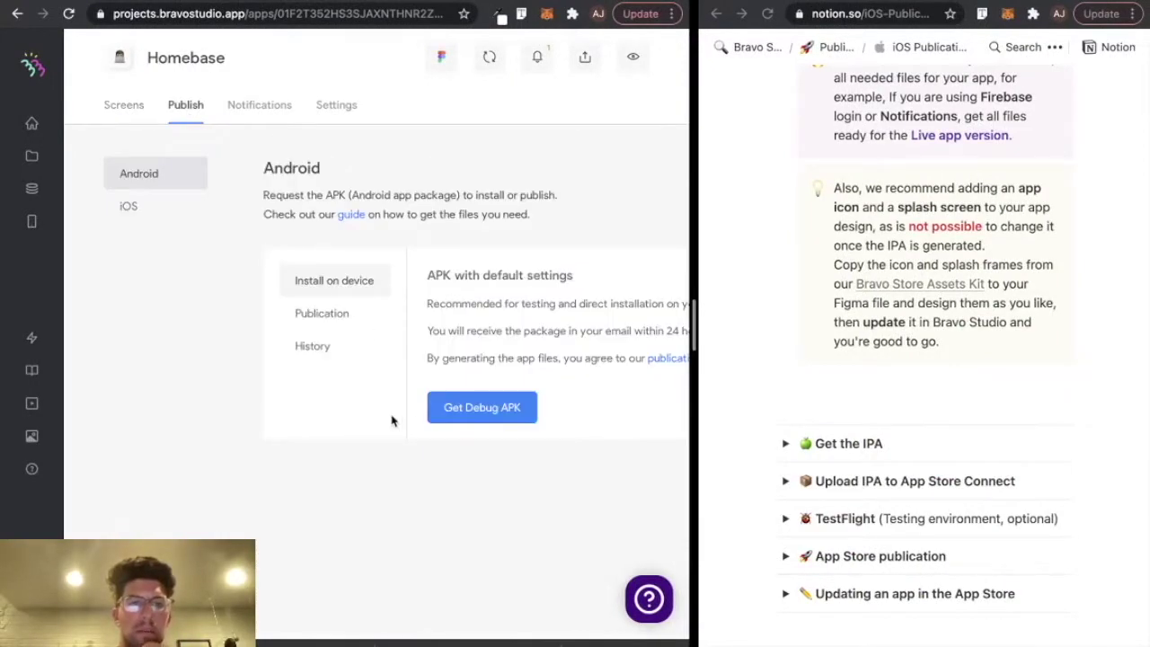
left_click(153, 212)
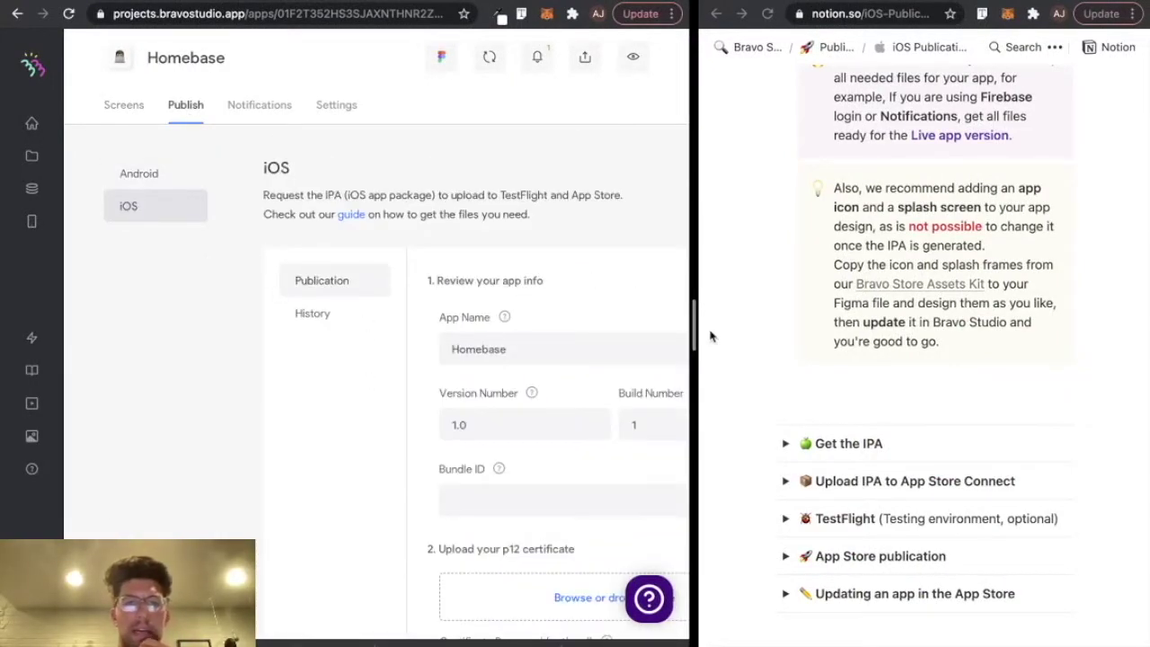
left_click_drag(692, 323, 748, 324)
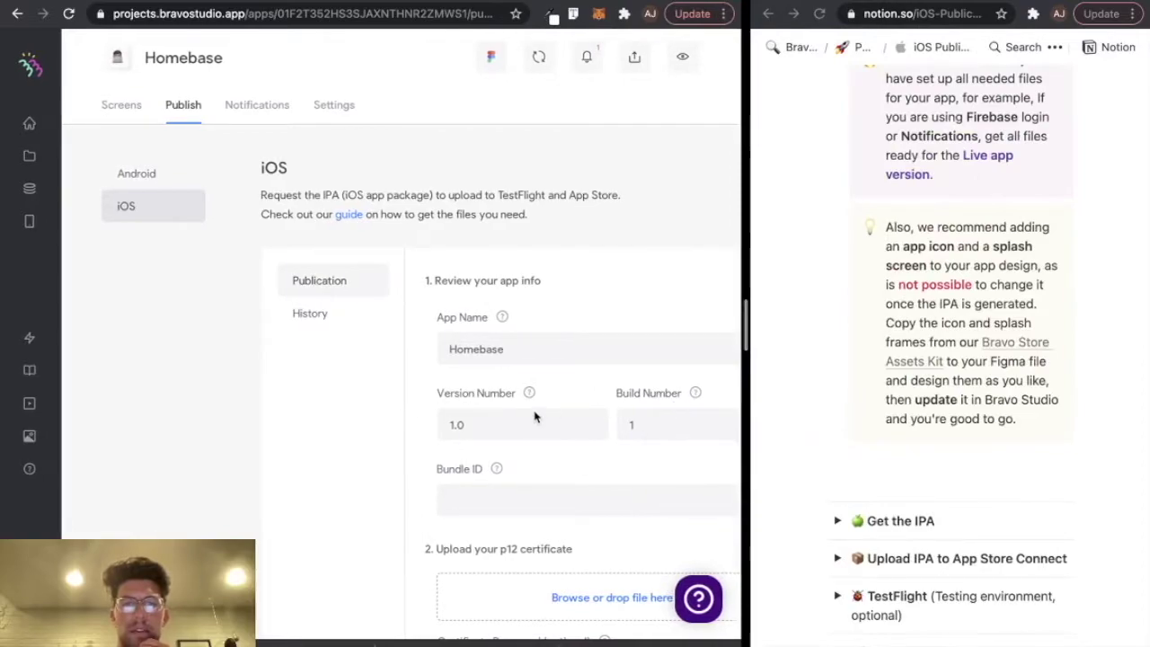
left_click(532, 350)
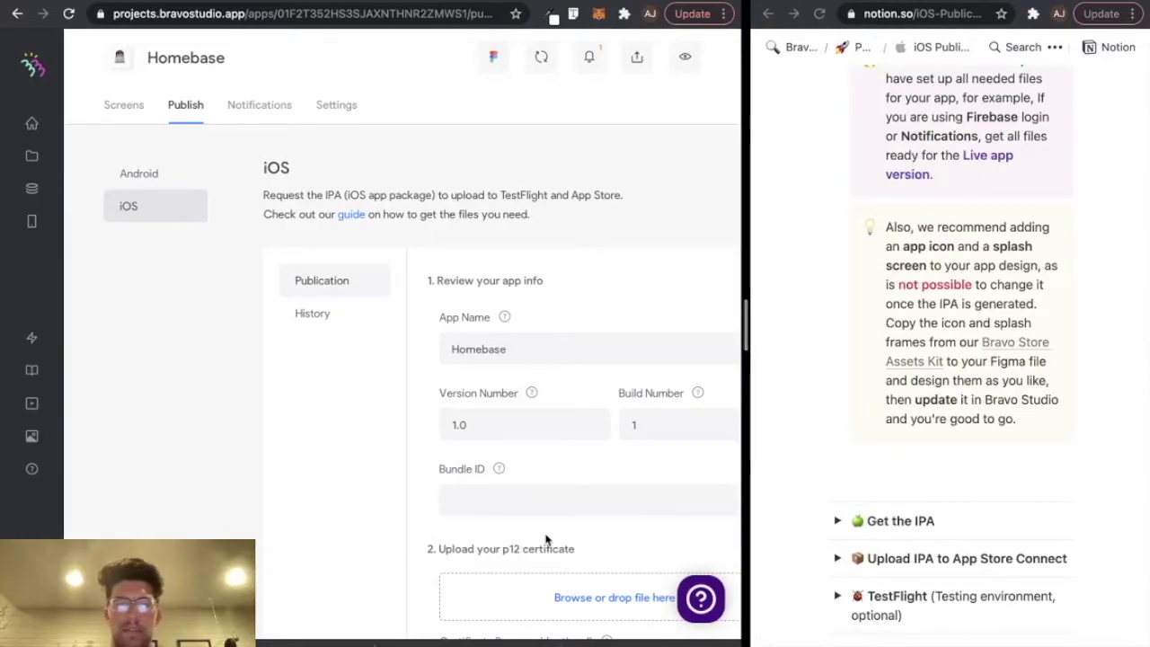
type("com.Homeb")
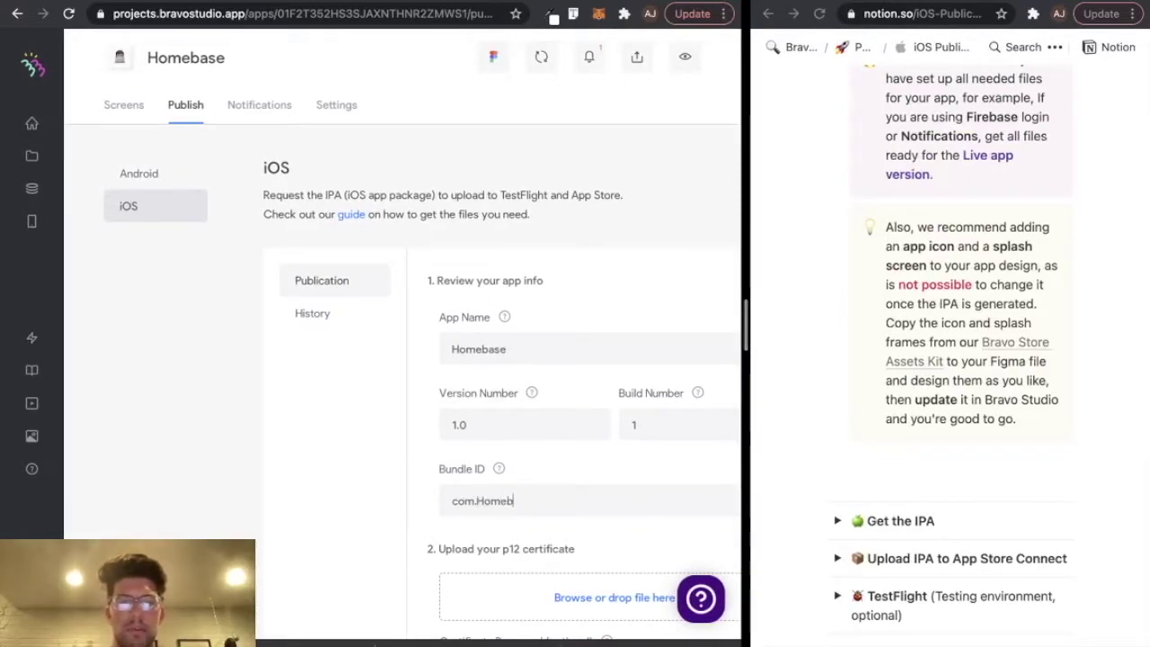
type("aseApp.HomebaseApp")
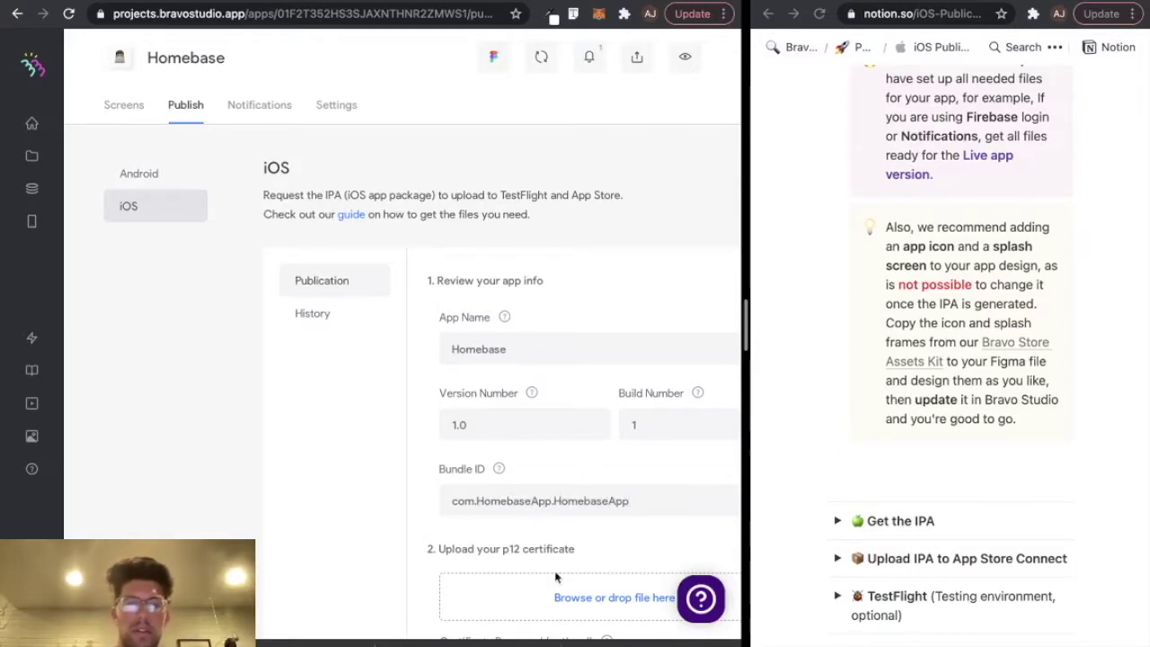
scroll(555, 577, "down", 3)
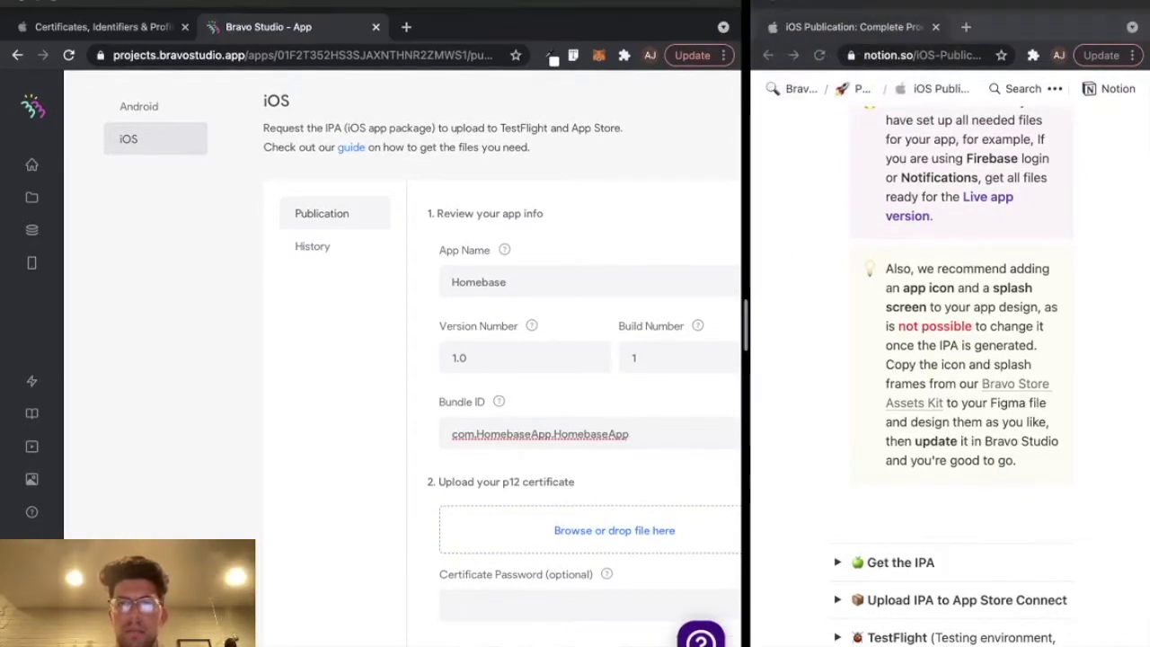
- Upload HomebaseCert.p12 from the Desktop and enter its certificate password
left_click(808, 16)
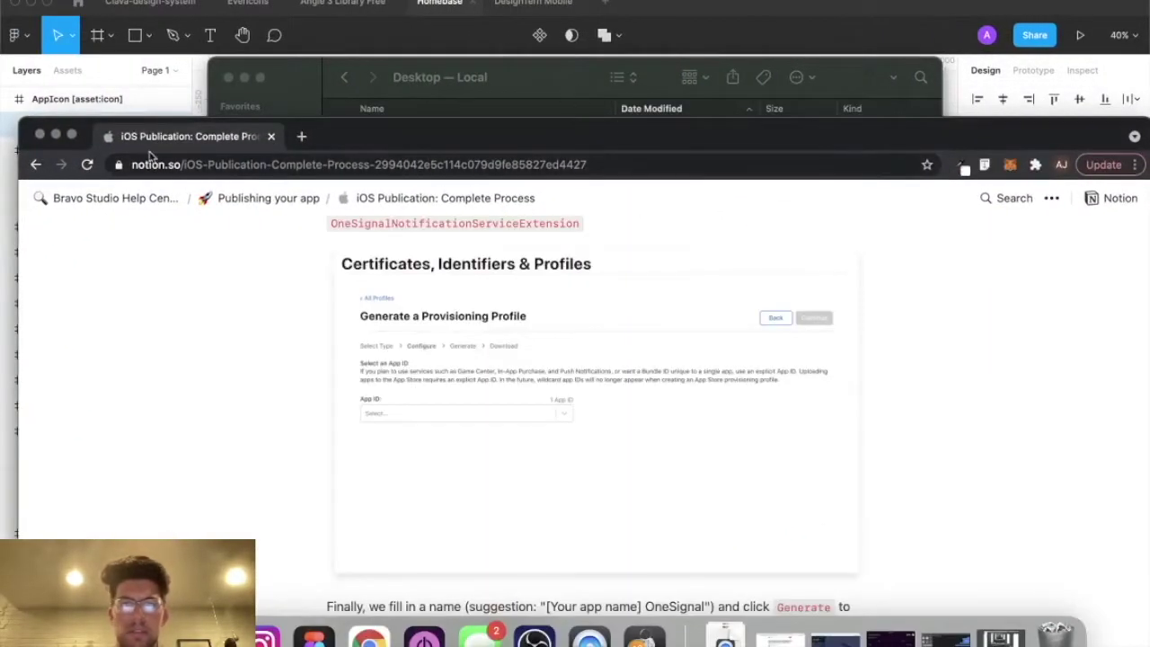
key("ctrl+Right")
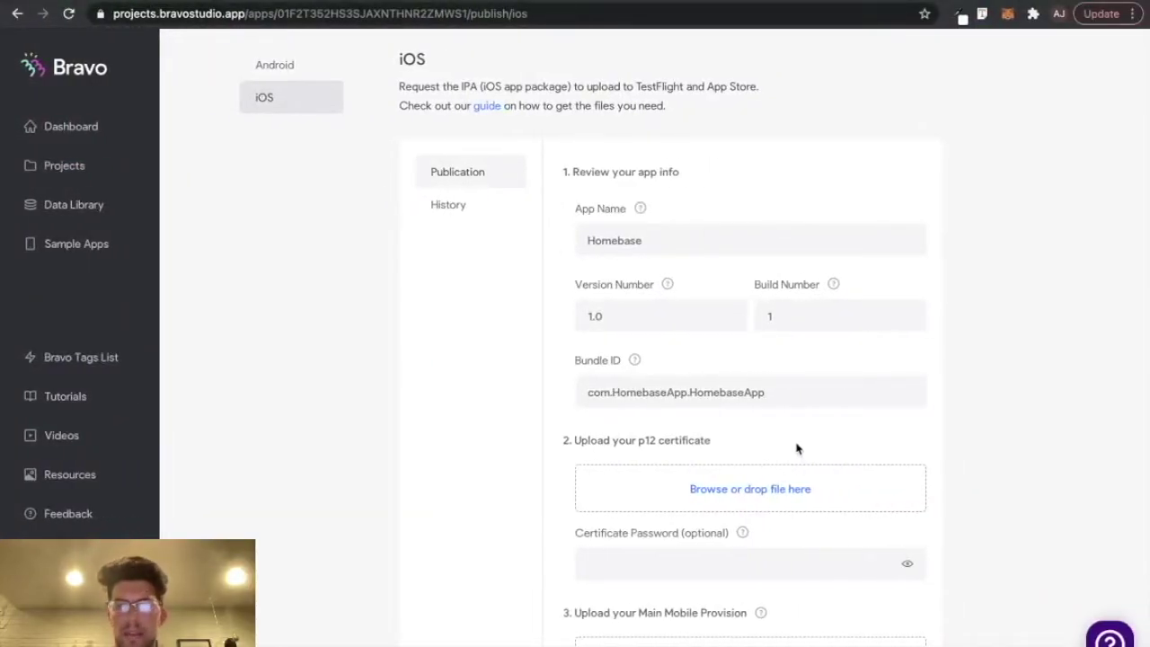
scroll(796, 447, "down", 3)
left_click(739, 378)
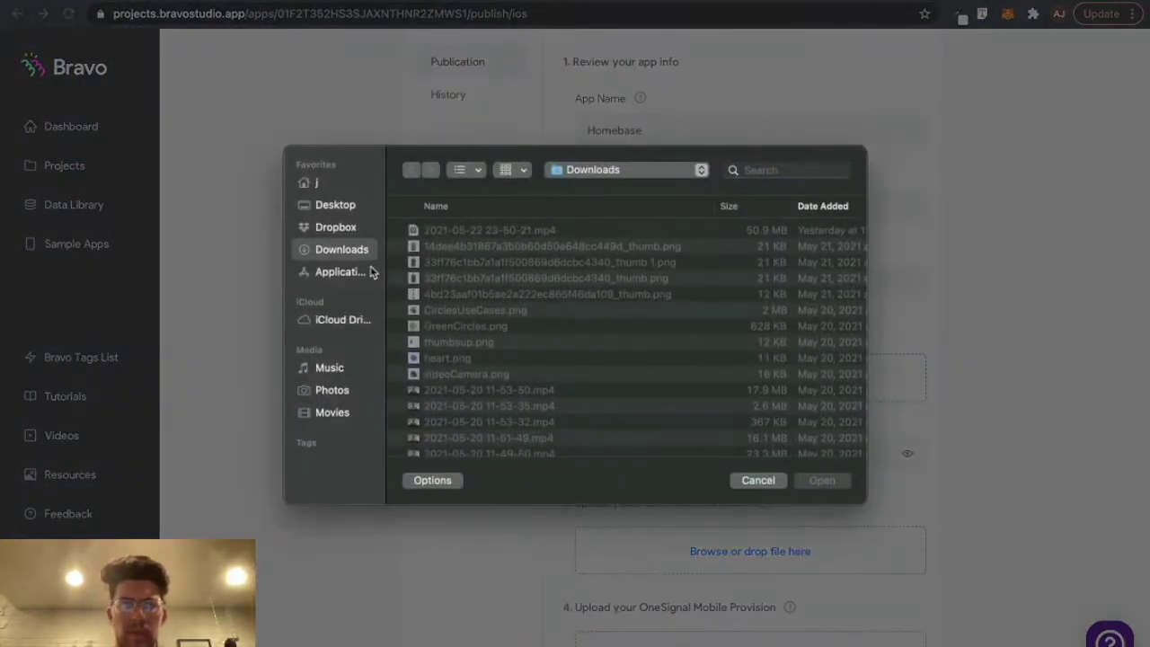
left_click(337, 207)
left_click(458, 261)
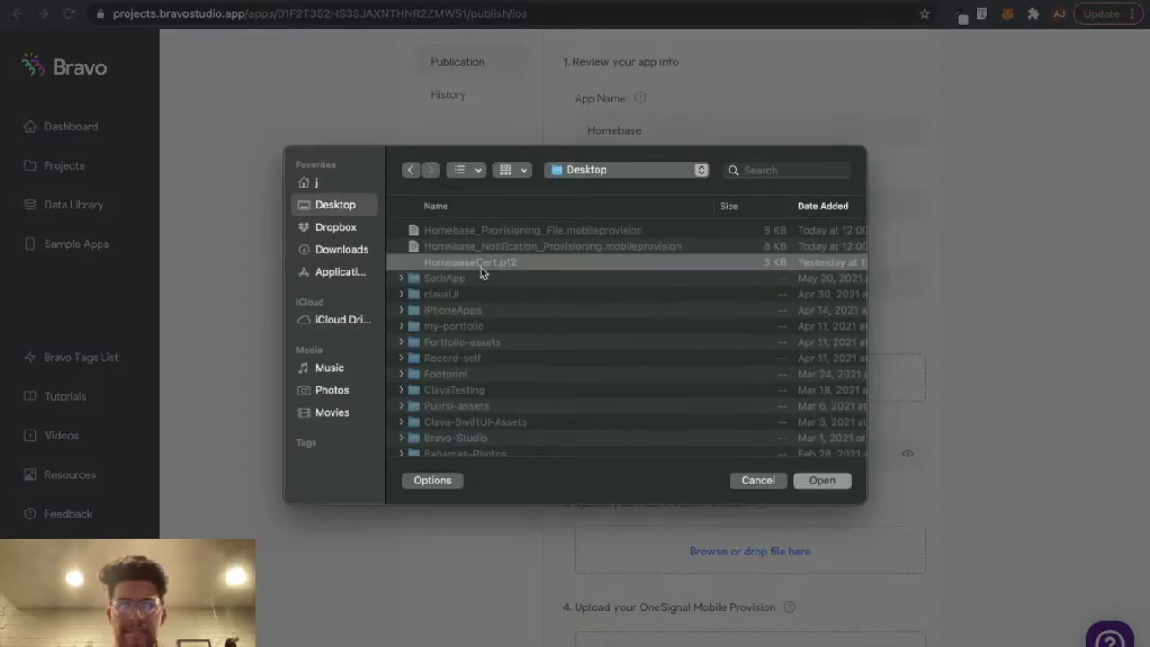
left_click(821, 480)
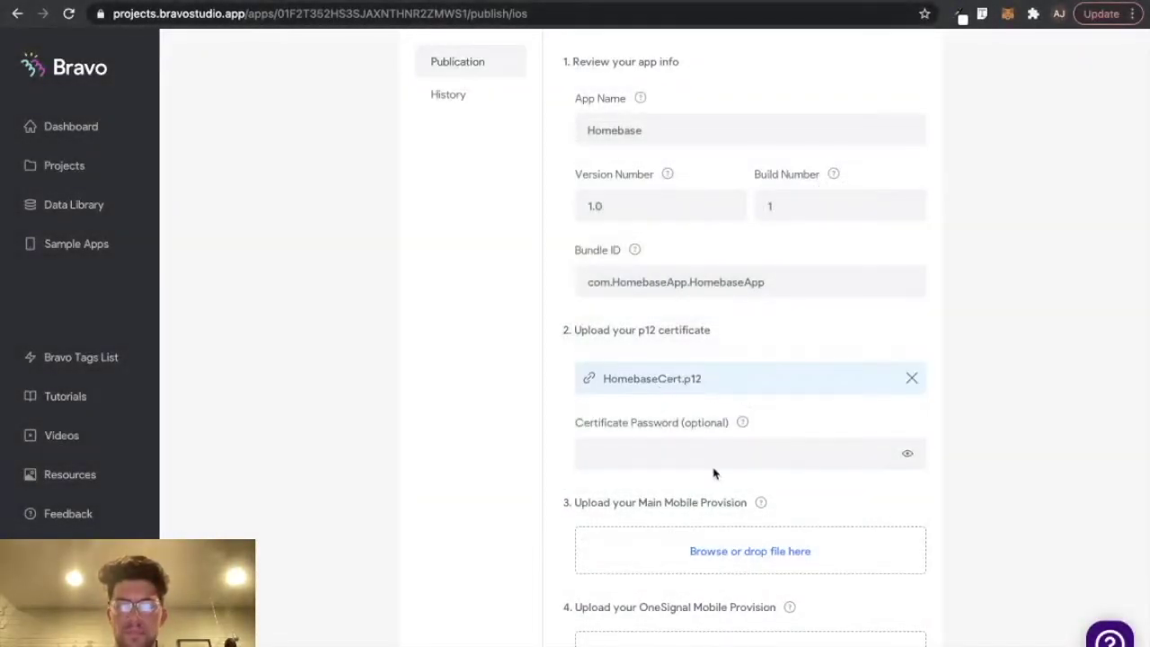
scroll(714, 473, "down", 1)
left_click(909, 403)
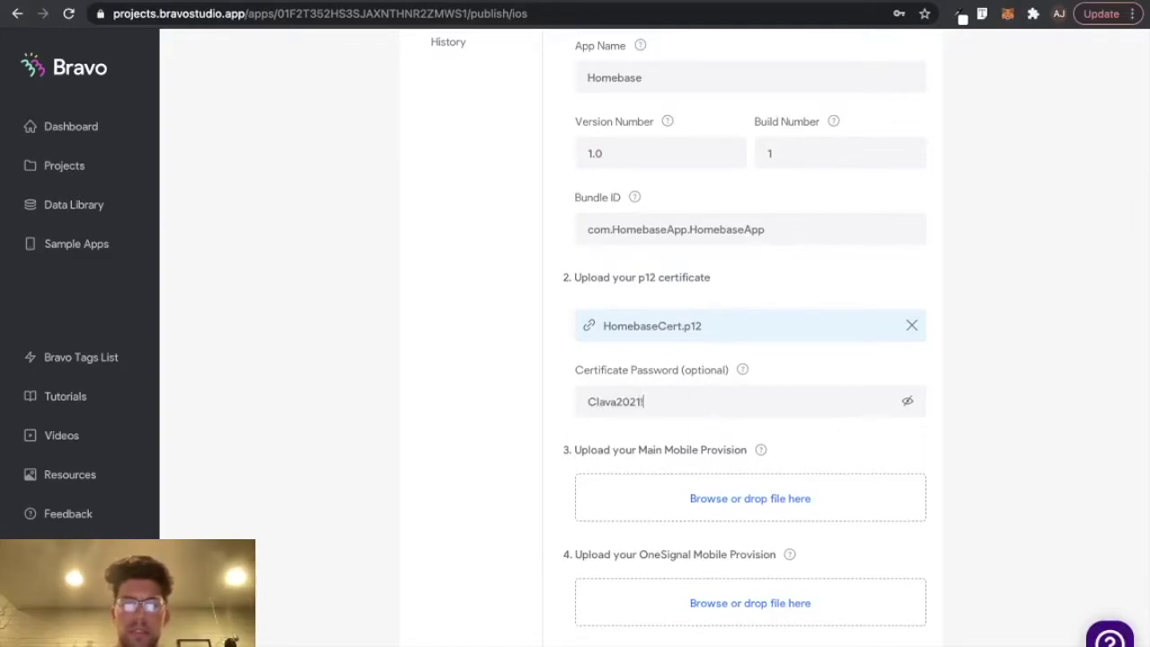
- Attach Homebase_Provisioning_File as the main provision and Homebase_Notification_Provisioning for OneSignal
scroll(855, 503, "down", 2)
left_click(778, 426)
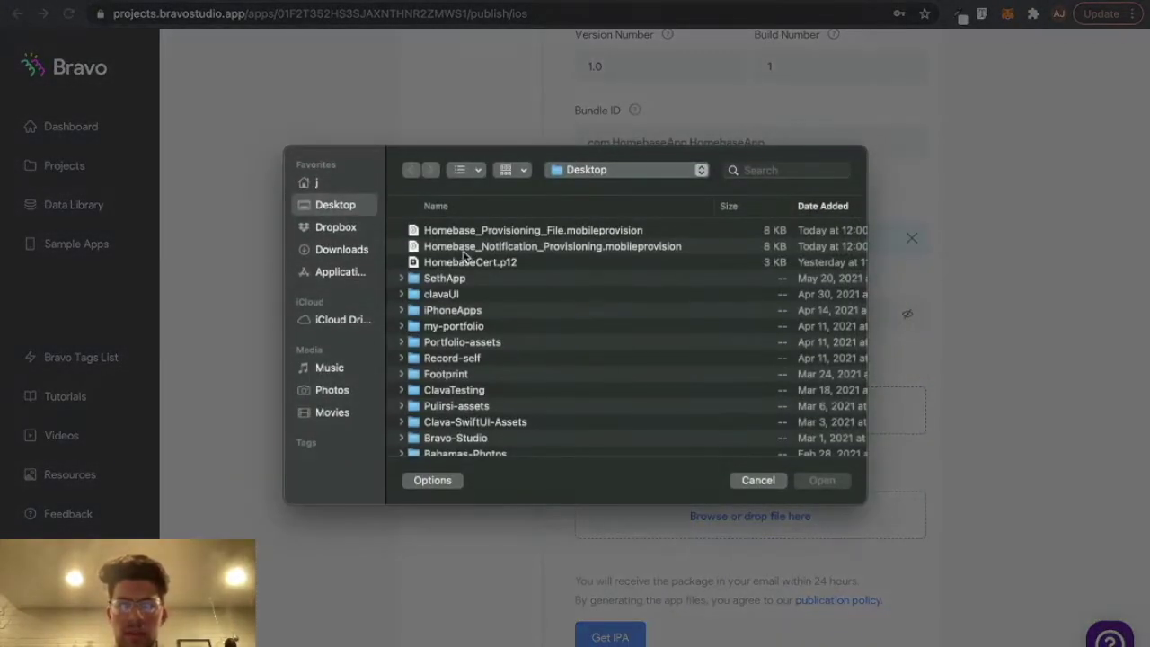
left_click(494, 247)
left_click(553, 231)
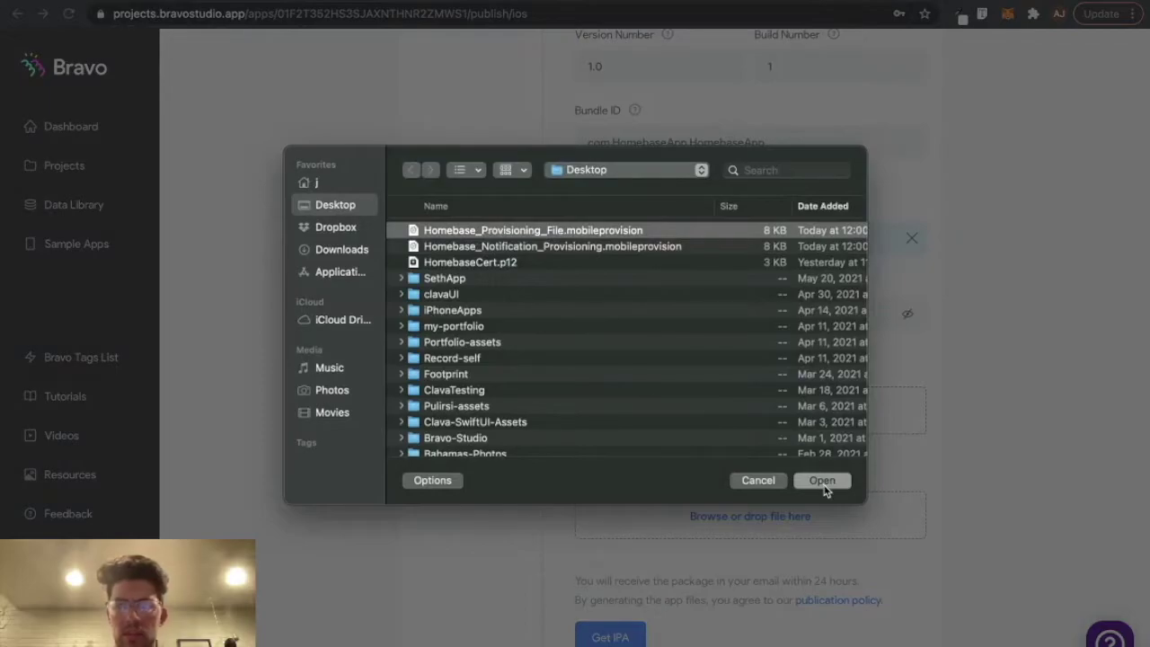
left_click(822, 480)
left_click(701, 528)
left_click(499, 247)
left_click(819, 480)
- Request the IPA build with Get IPA, then switch to the Notion desktop space
scroll(881, 552, "down", 2)
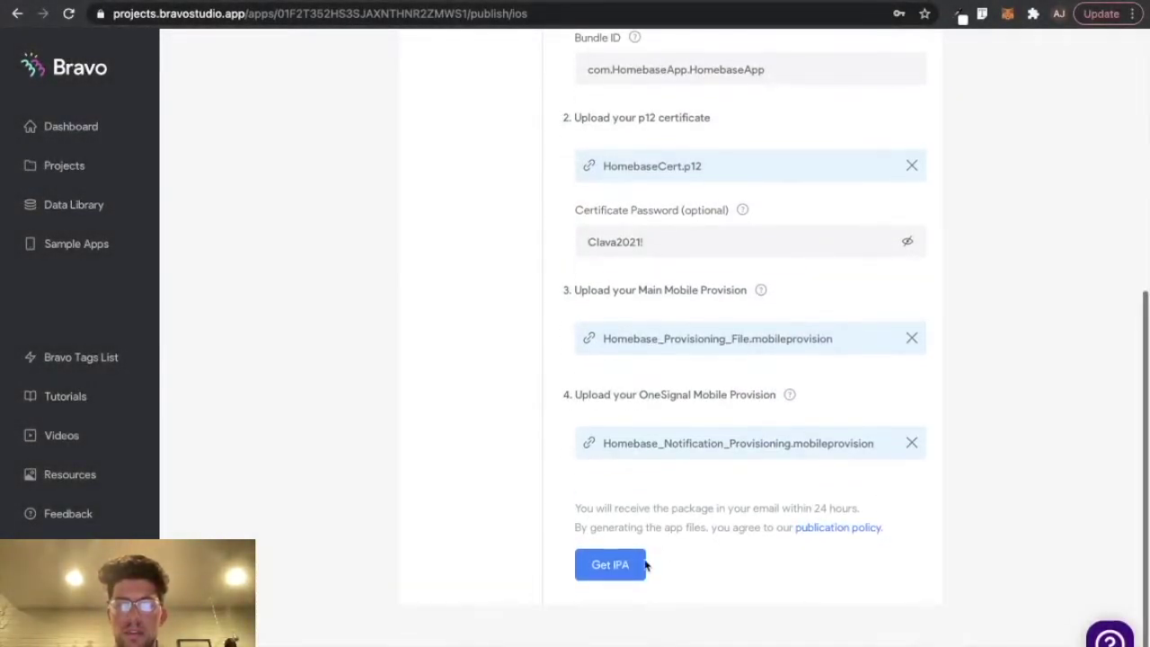
left_click(643, 564)
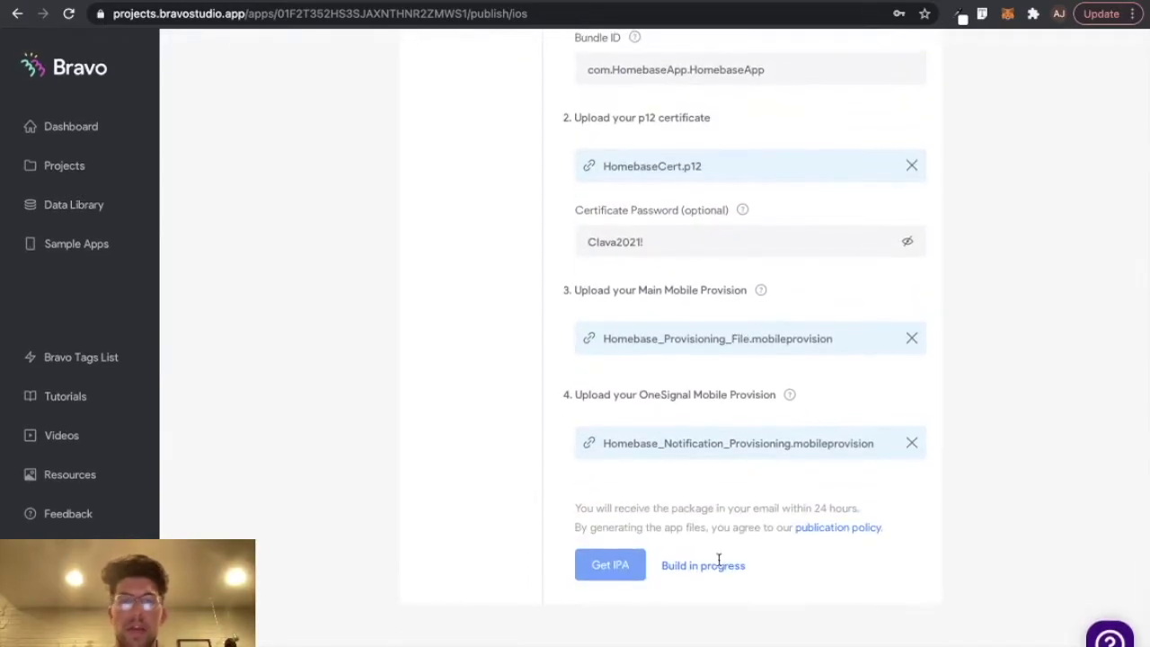
key("ctrl+Left")
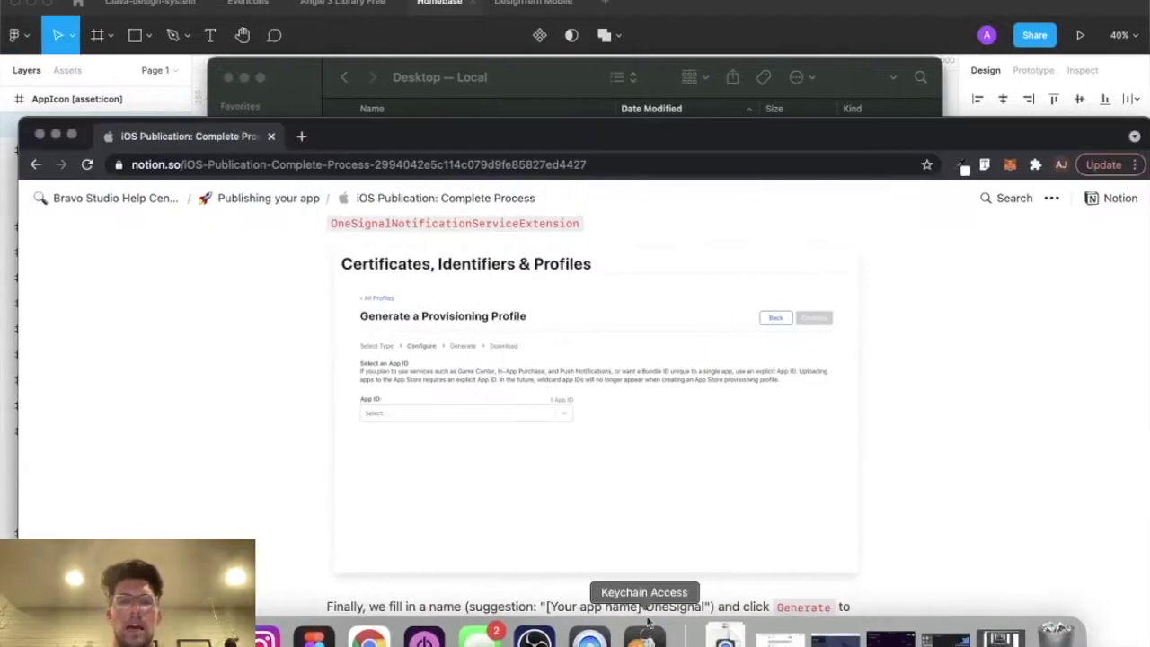
- Close the Notion publication guide tab and the Finder Desktop window
left_click_drag(384, 138, 379, 73)
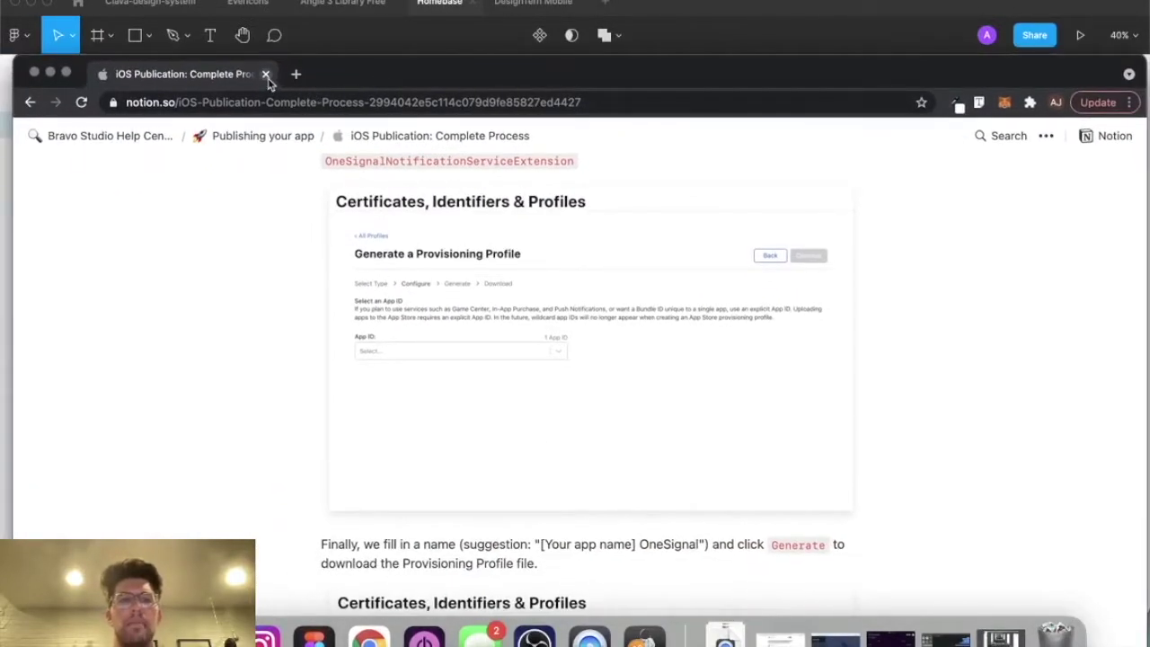
left_click(267, 72)
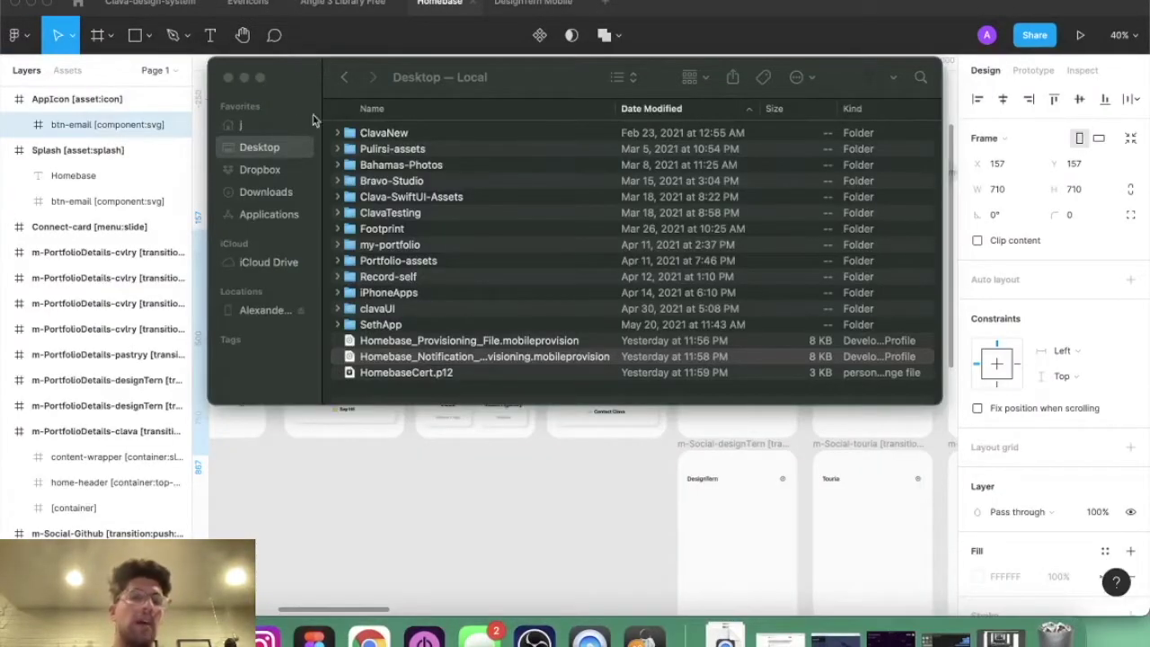
left_click(228, 77)
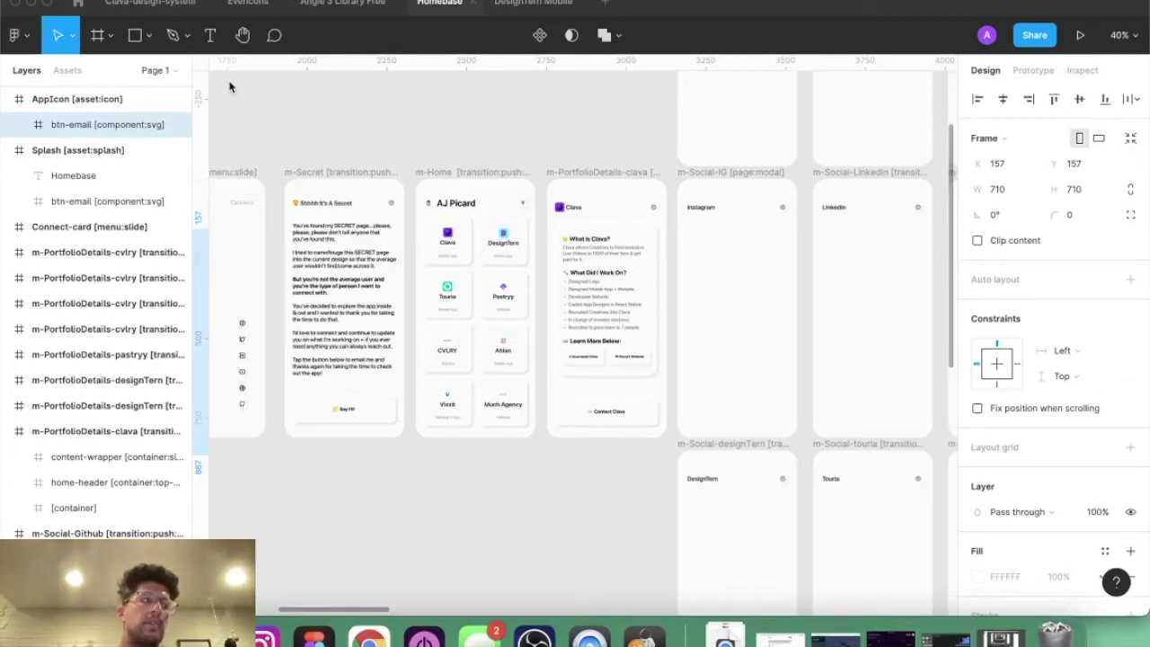
- Launch Transporter via Spotlight and remove The Creator Times upload from it
key("super+slash")
type("tra")
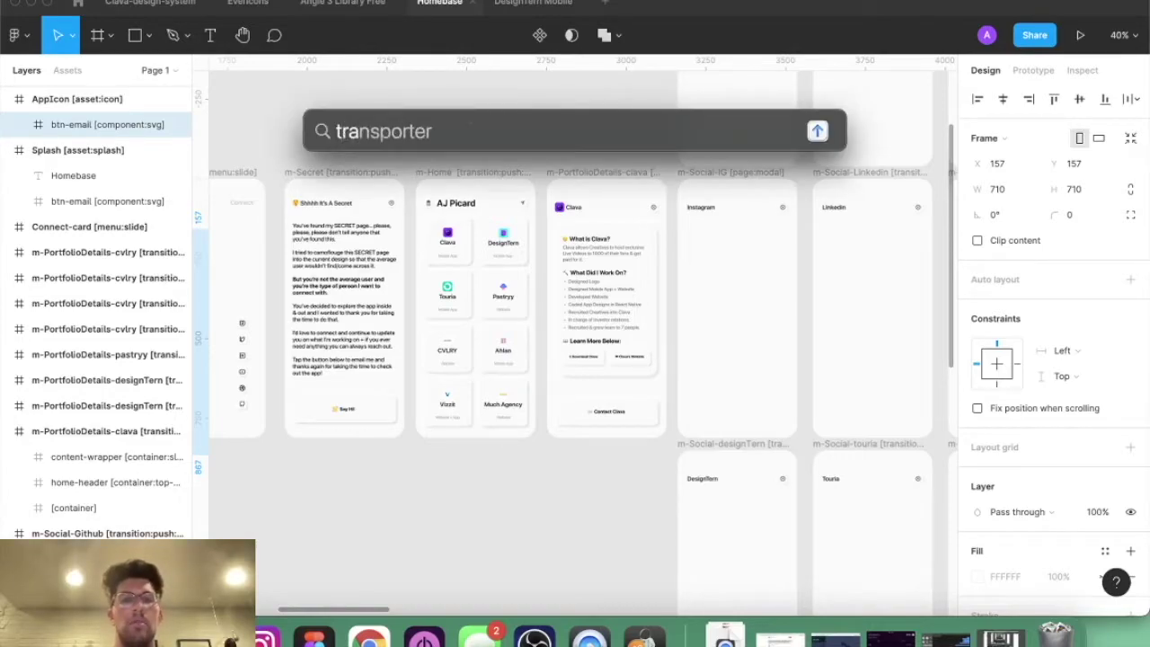
key("Return")
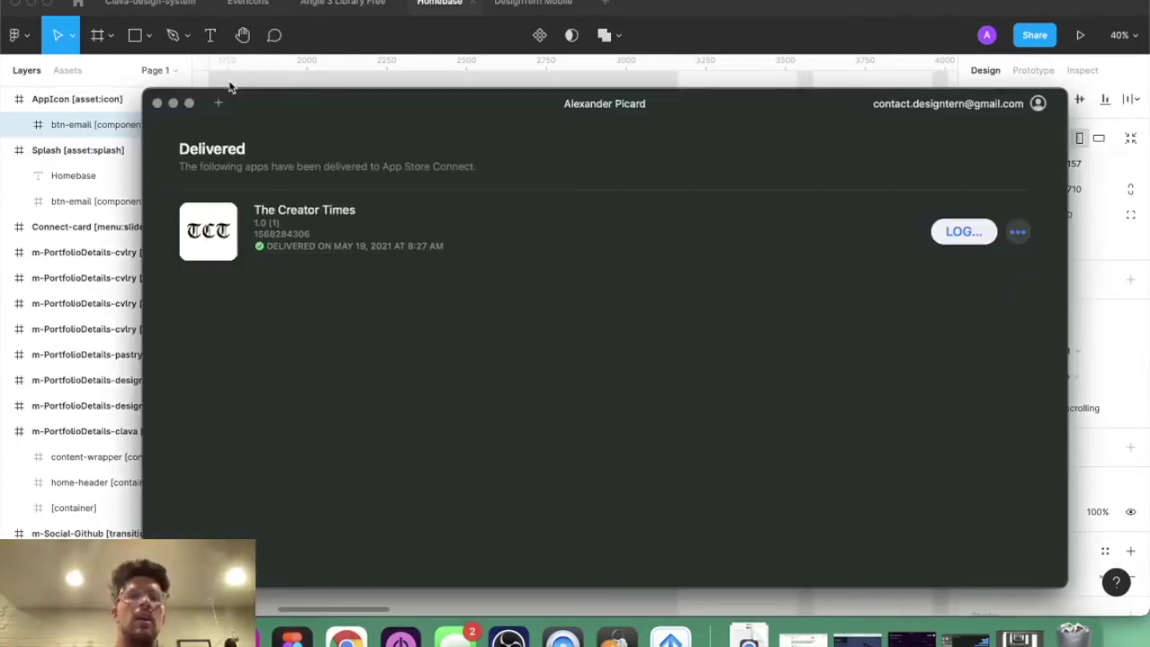
left_click(1017, 232)
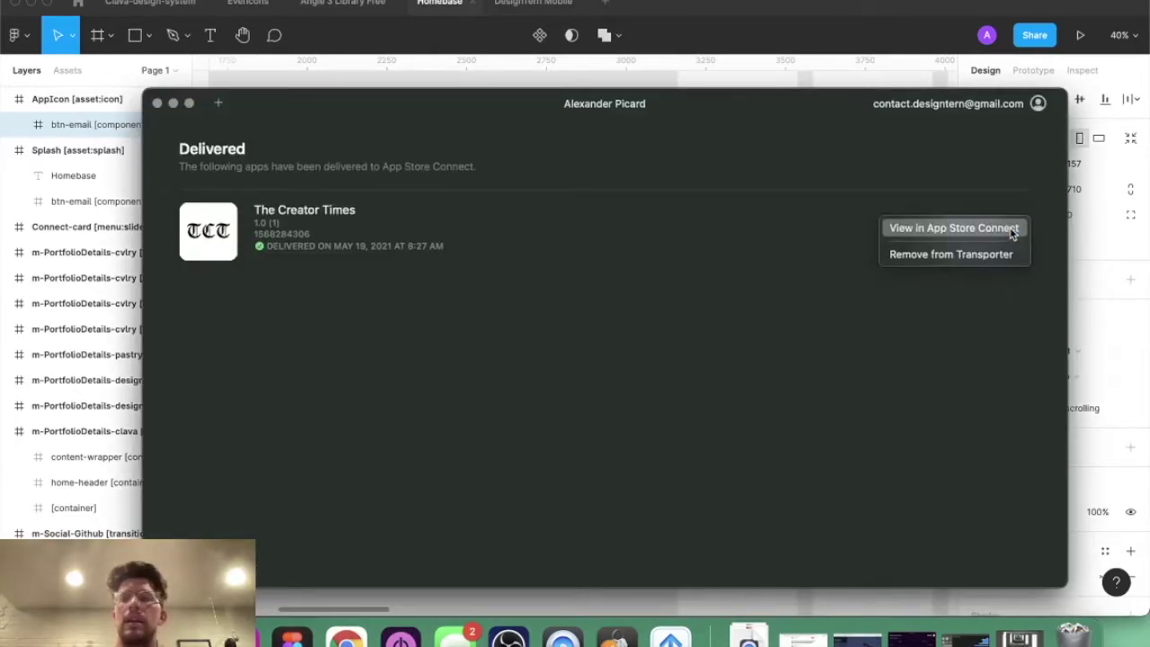
left_click(959, 254)
left_click(615, 262)
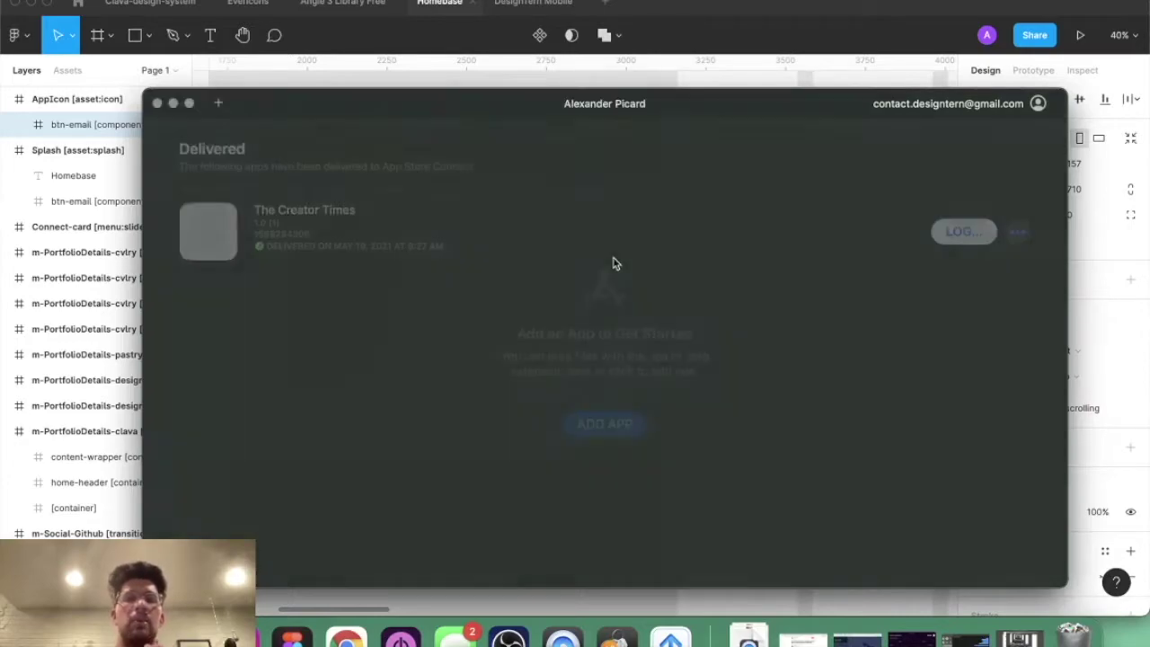
left_click_drag(606, 108, 527, 69)
- Launch the App Store via Spotlight and enter 'transporter' in its search field
key("super+space")
type("app")
key("Return")
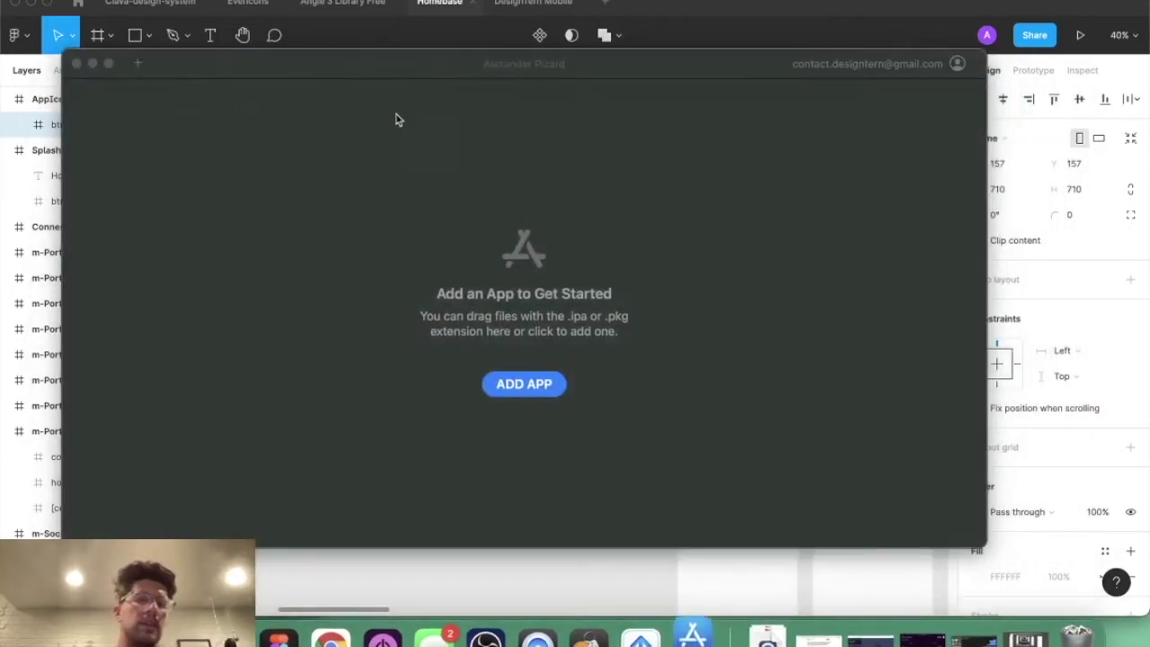
left_click(78, 39)
type("transp")
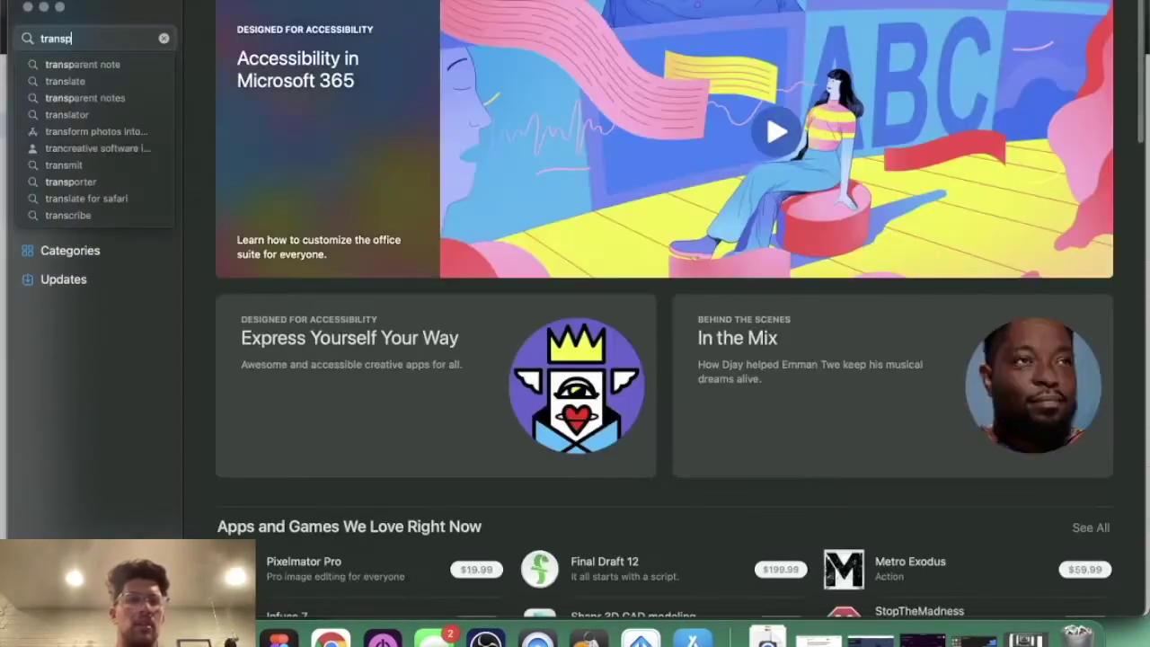
type("orter")
- Run the App Store search for 'transporter'
key("Return")
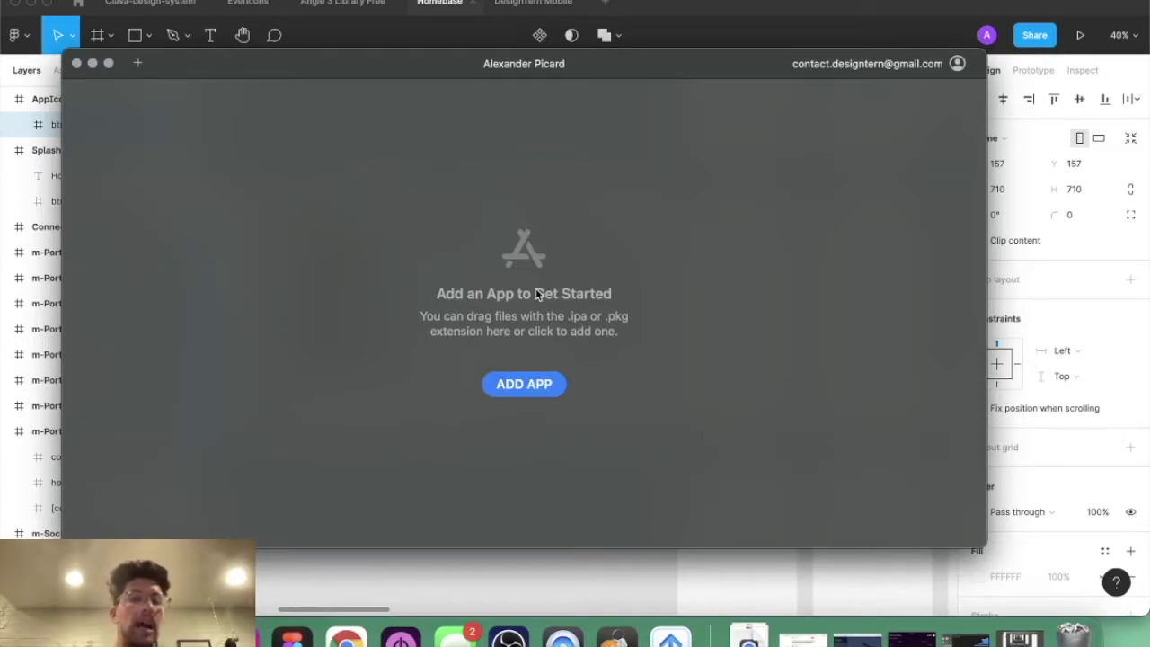
- Switch to the full-screen Chrome space and open a new blank tab
key("ctrl+Right")
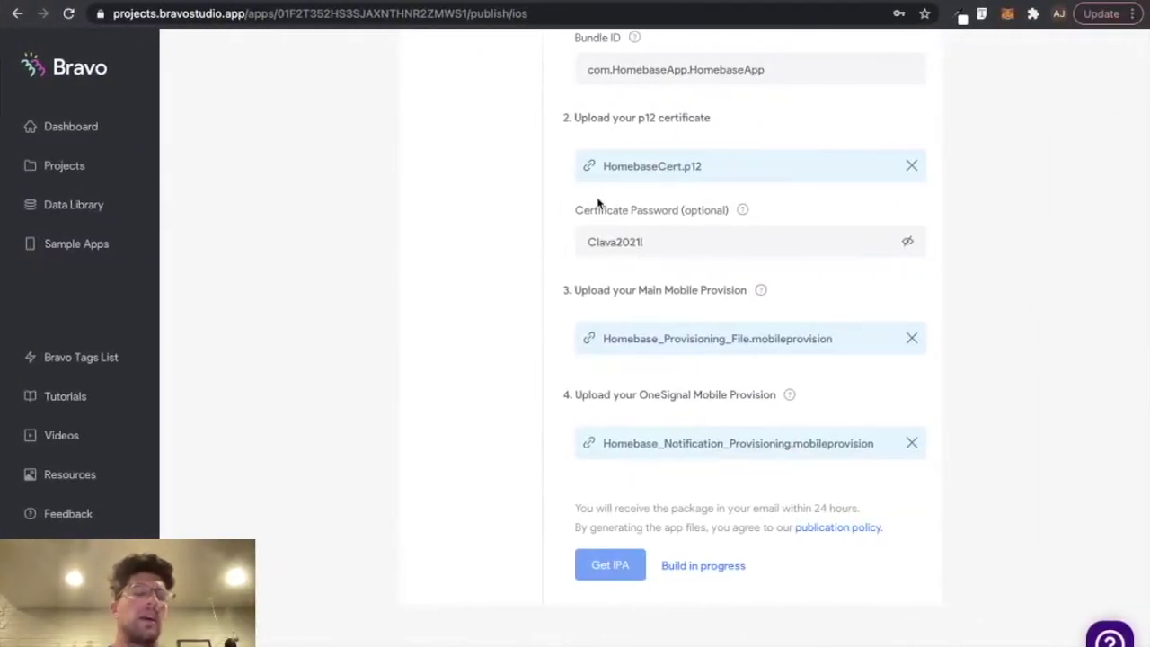
key("super+t")
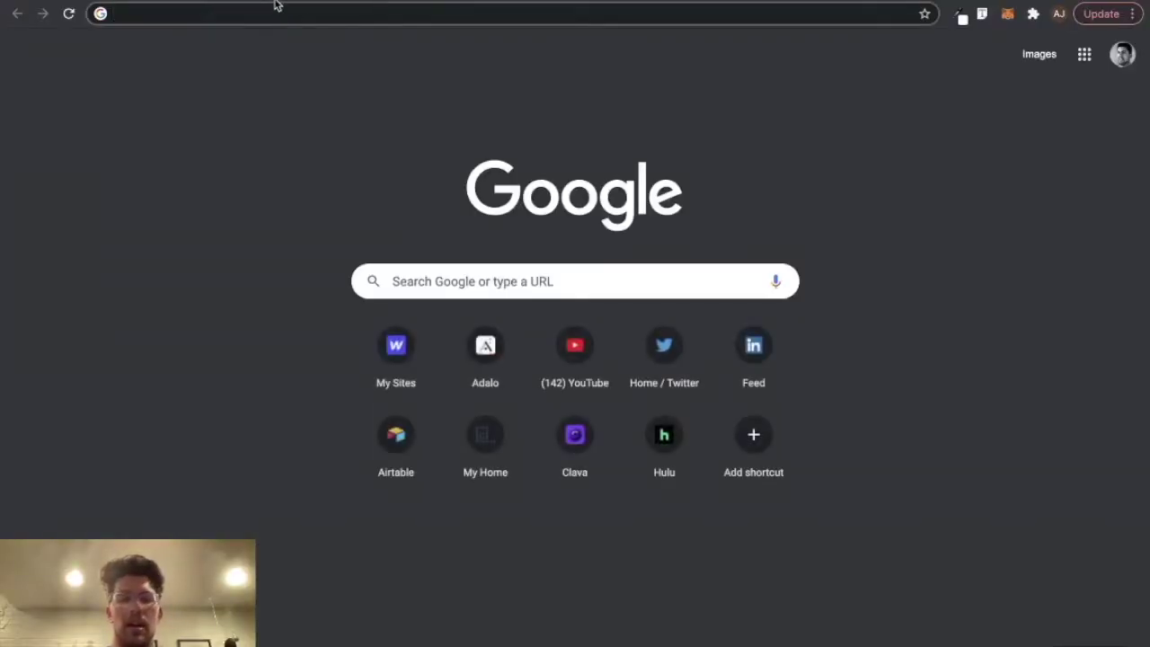
- Search 'app store connect', go to appstoreconnect.apple.com's My Apps, and start adding a new app
type("app store connect")
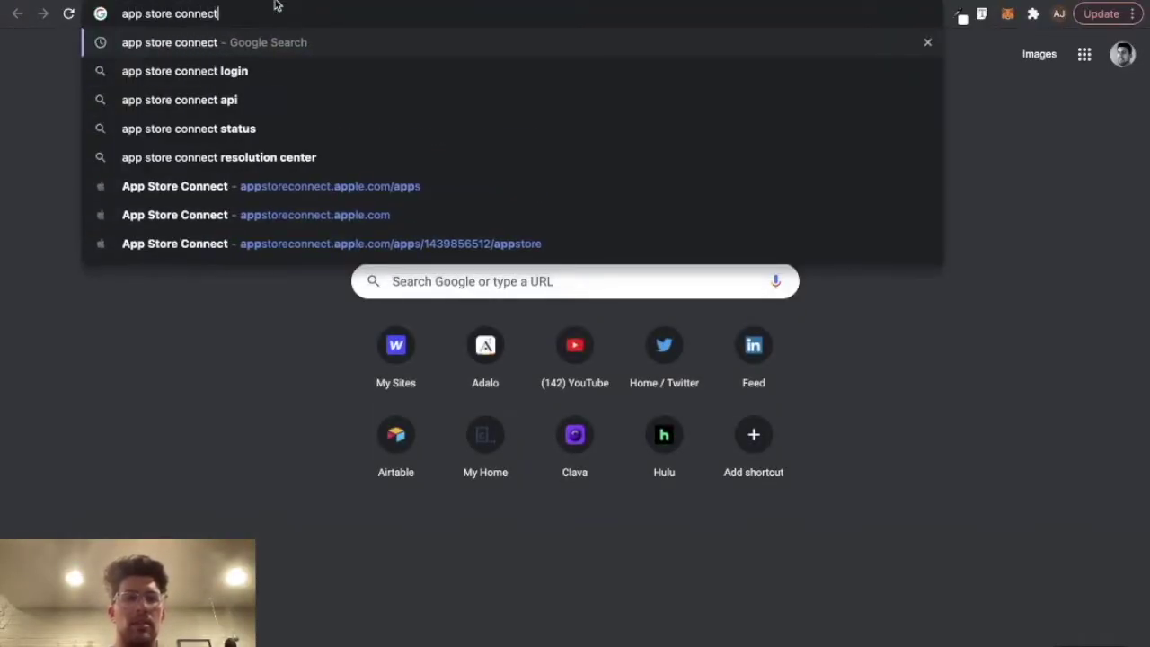
key("Return")
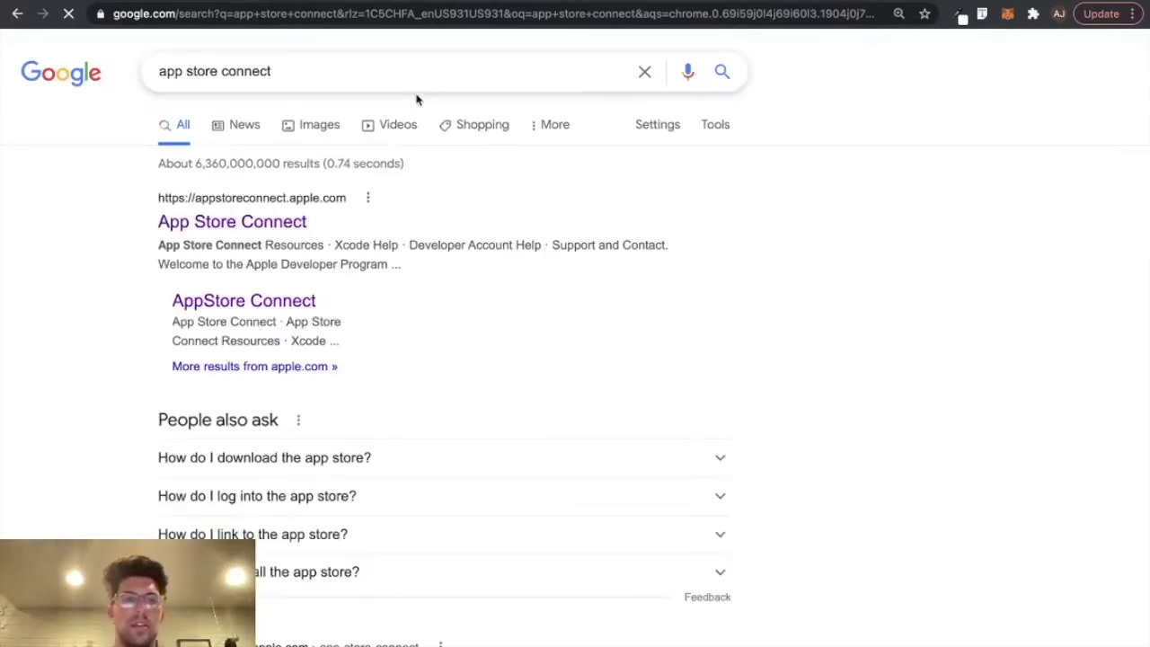
left_click(286, 221)
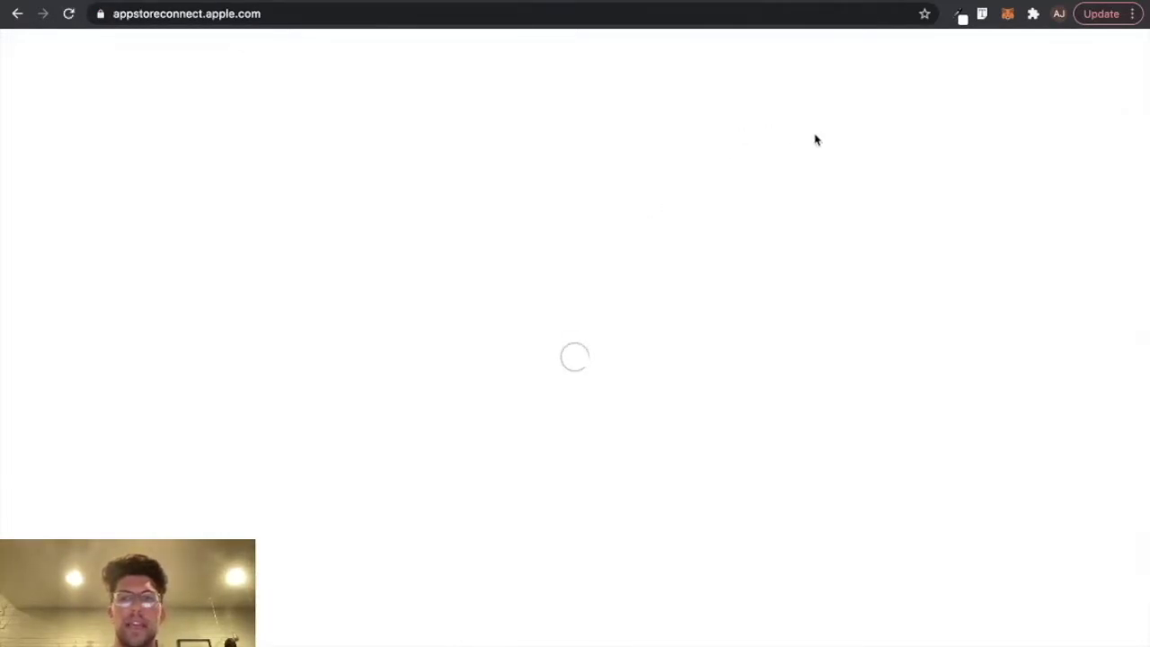
left_click(183, 170)
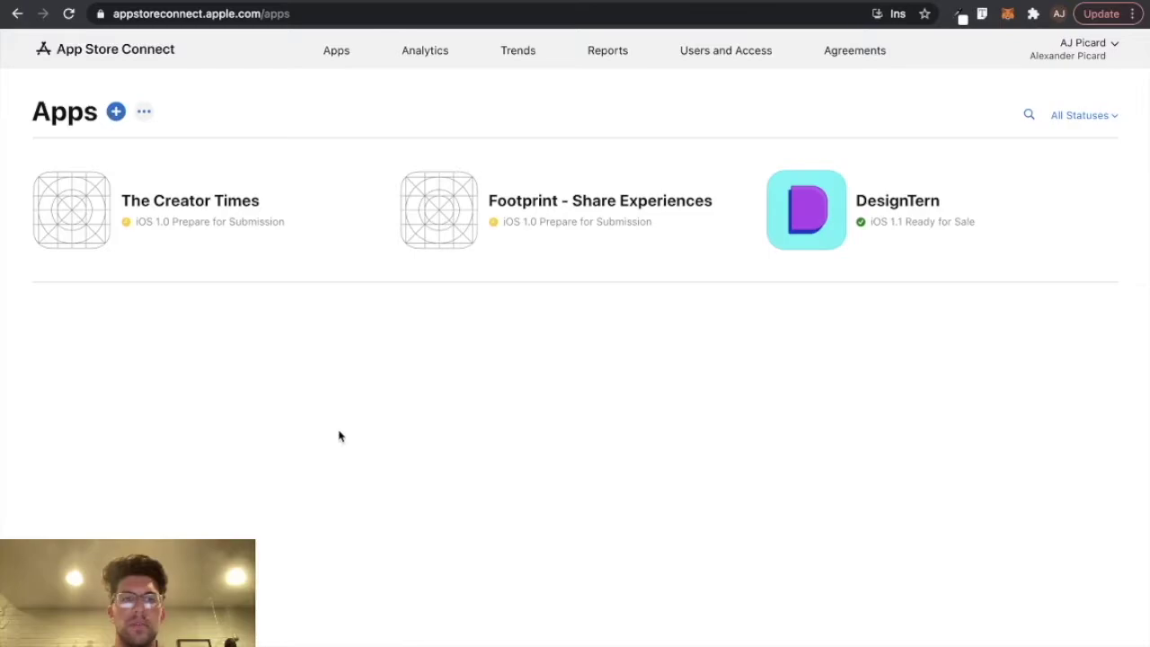
left_click(115, 111)
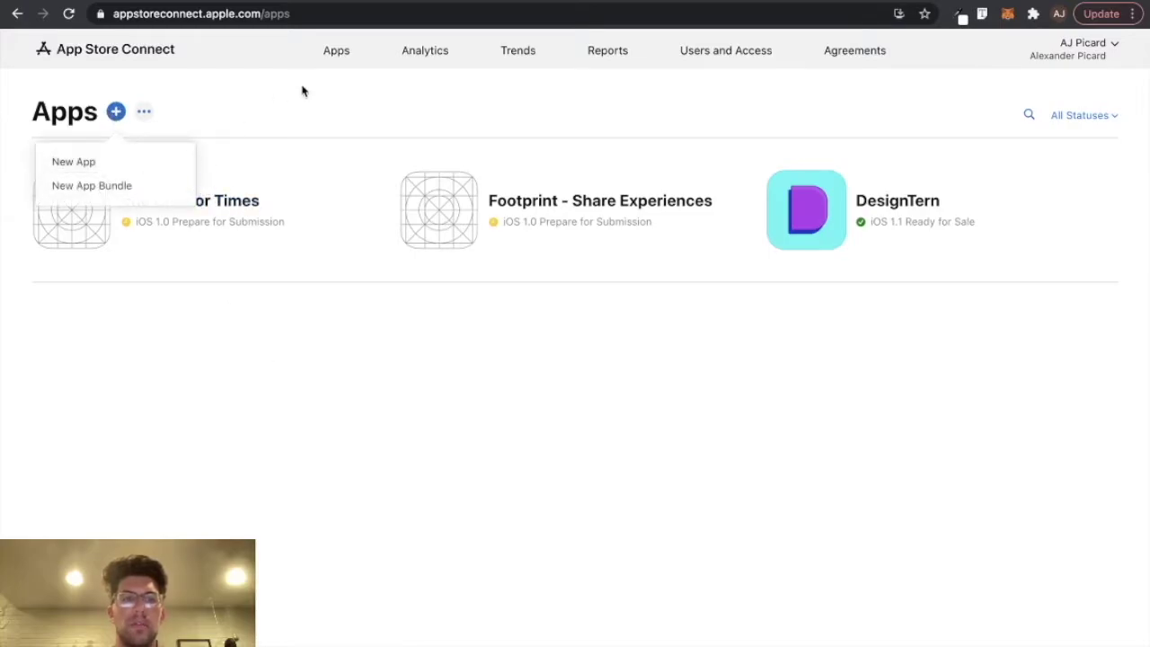
- Start a new app named Homebase with English (U.S.) as primary language and the Homebase Identifier bundle ID
left_click(113, 159)
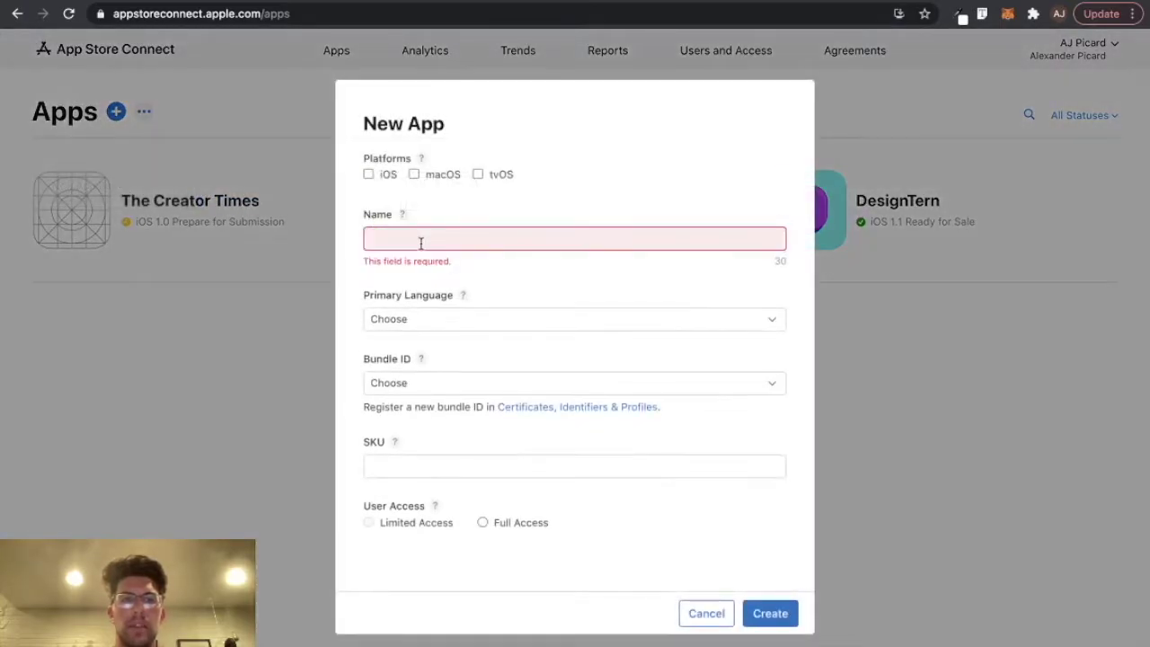
left_click(420, 242)
type("Homebase")
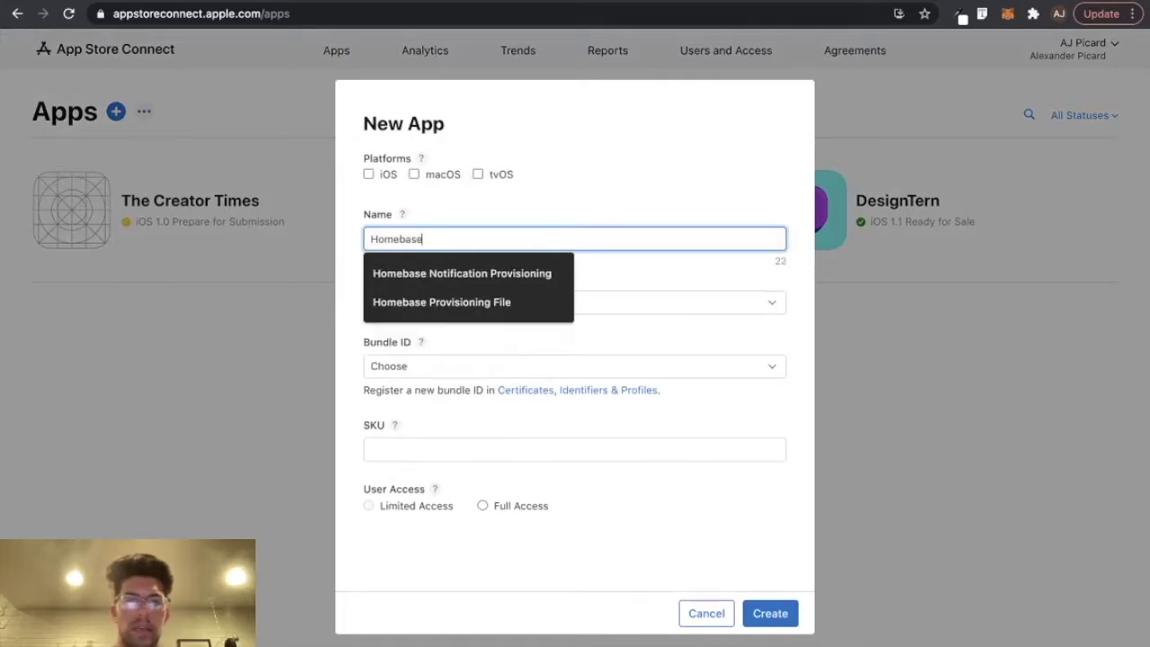
left_click(555, 328)
left_click(439, 305)
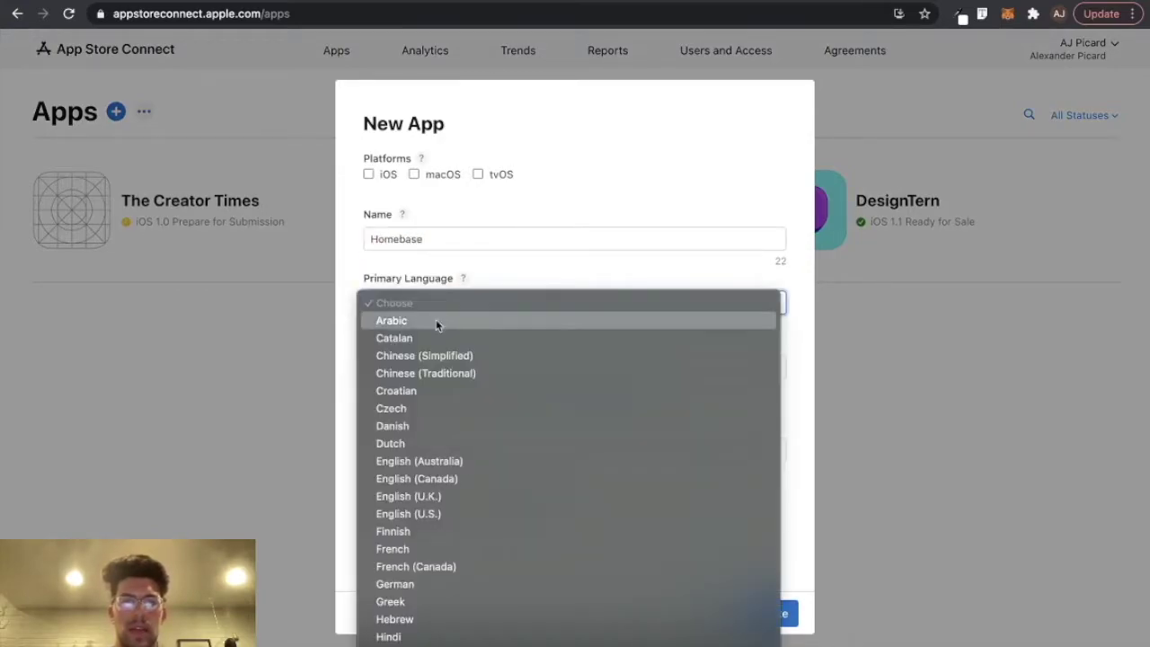
left_click(415, 514)
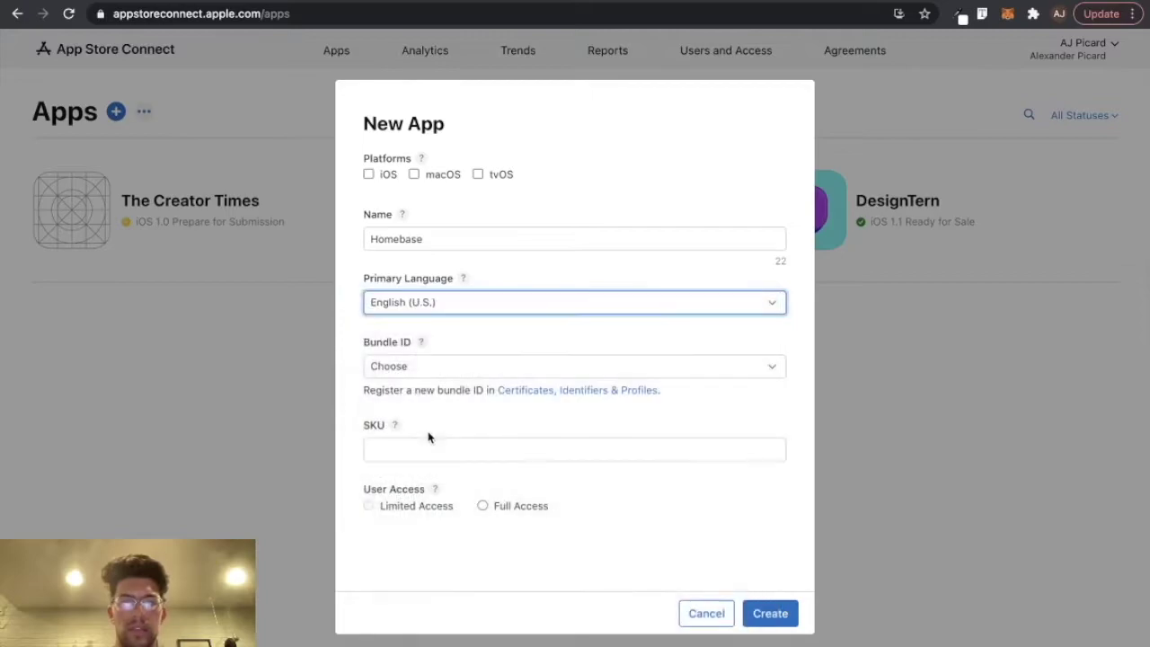
left_click(409, 367)
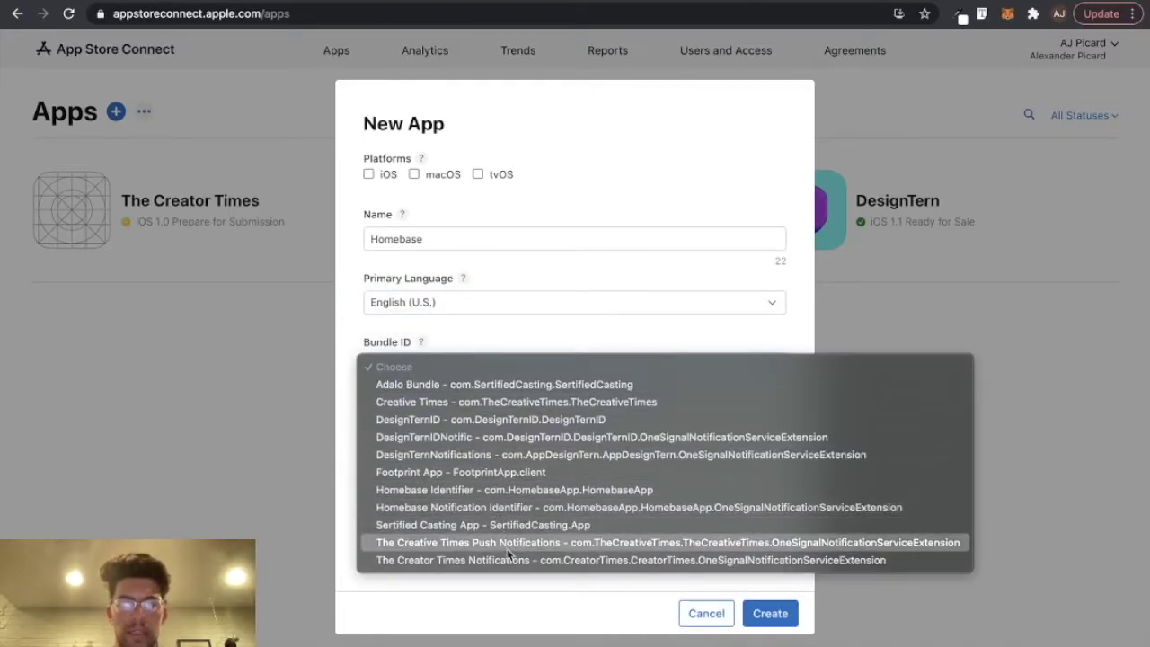
left_click(517, 491)
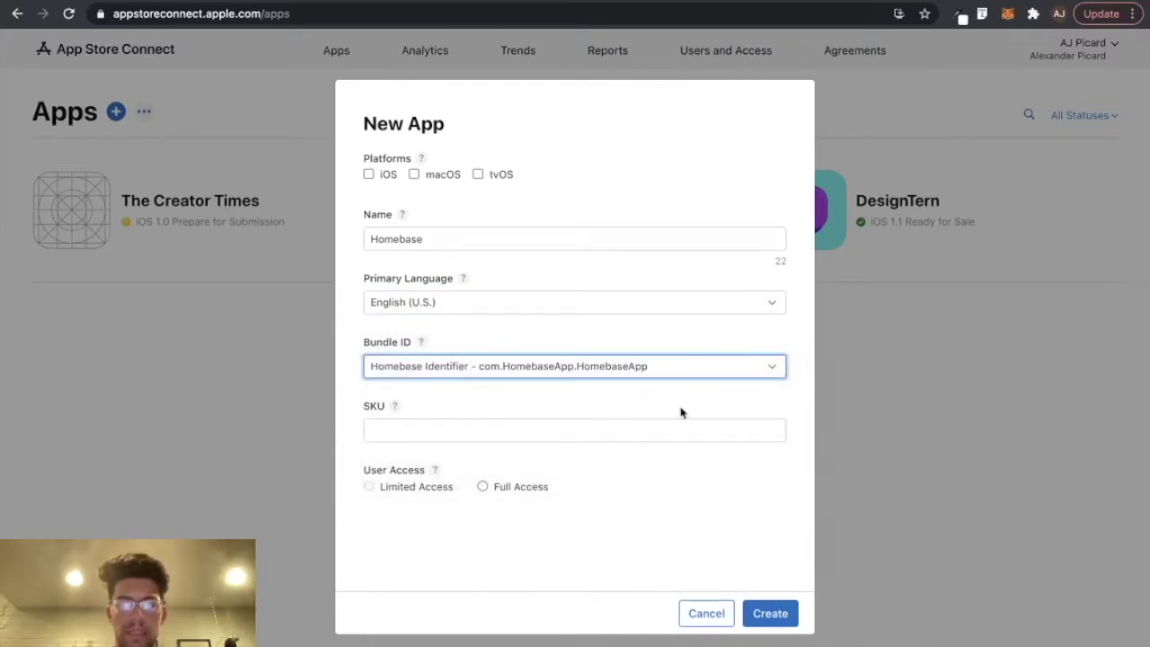
- Enter SKU com.HomebaseApp.Homeb, grant Full Access, choose iOS, and submit the new app
left_click(451, 433)
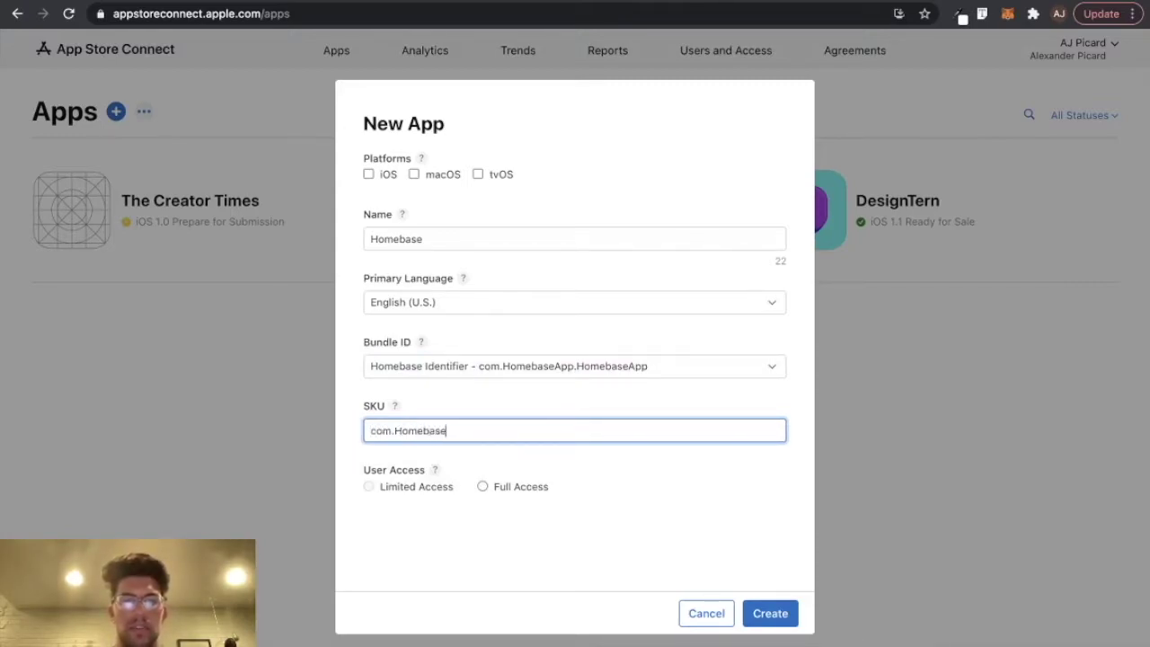
type("com.HomebaseApp.HomebaseApp")
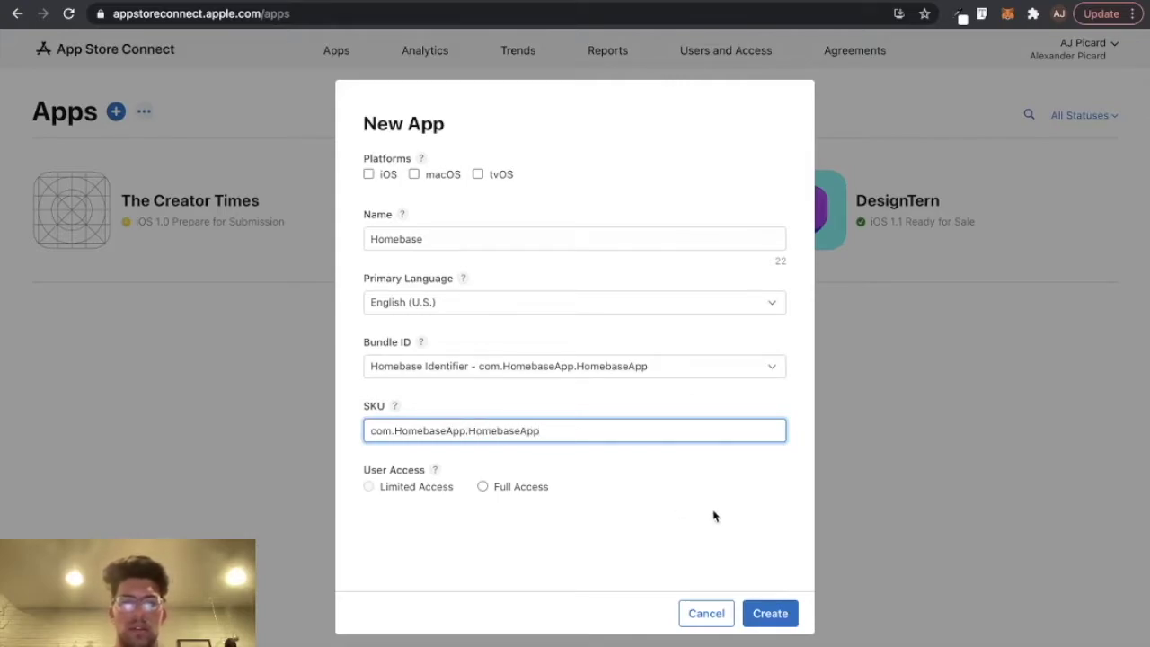
left_click(486, 487)
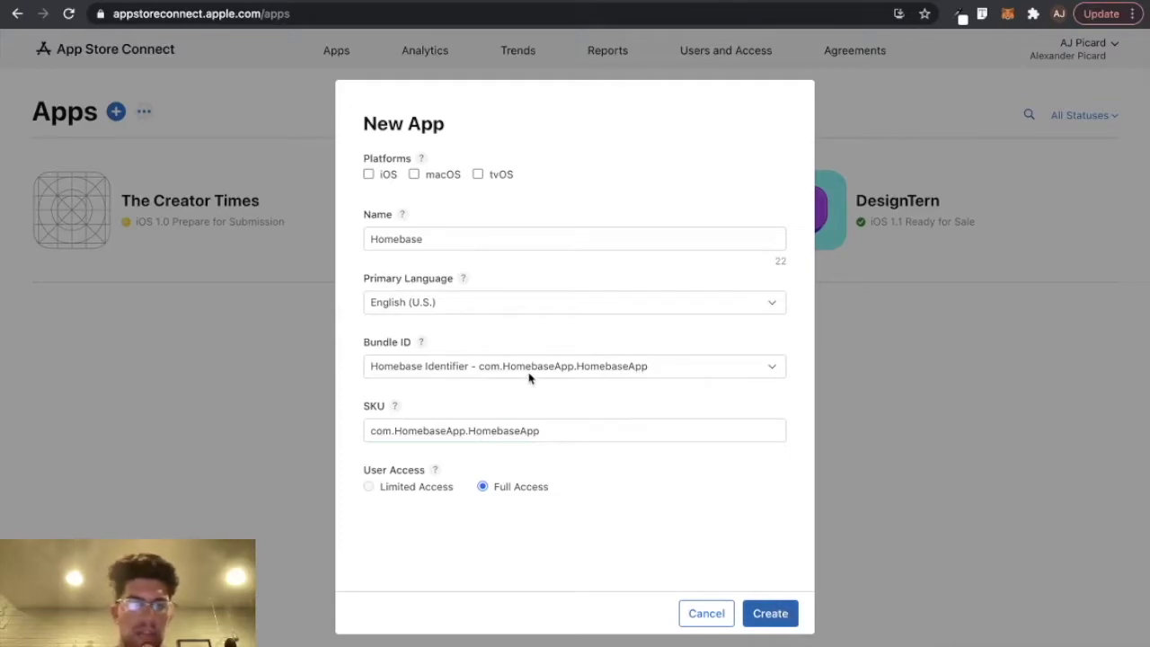
left_click(369, 174)
left_click(768, 615)
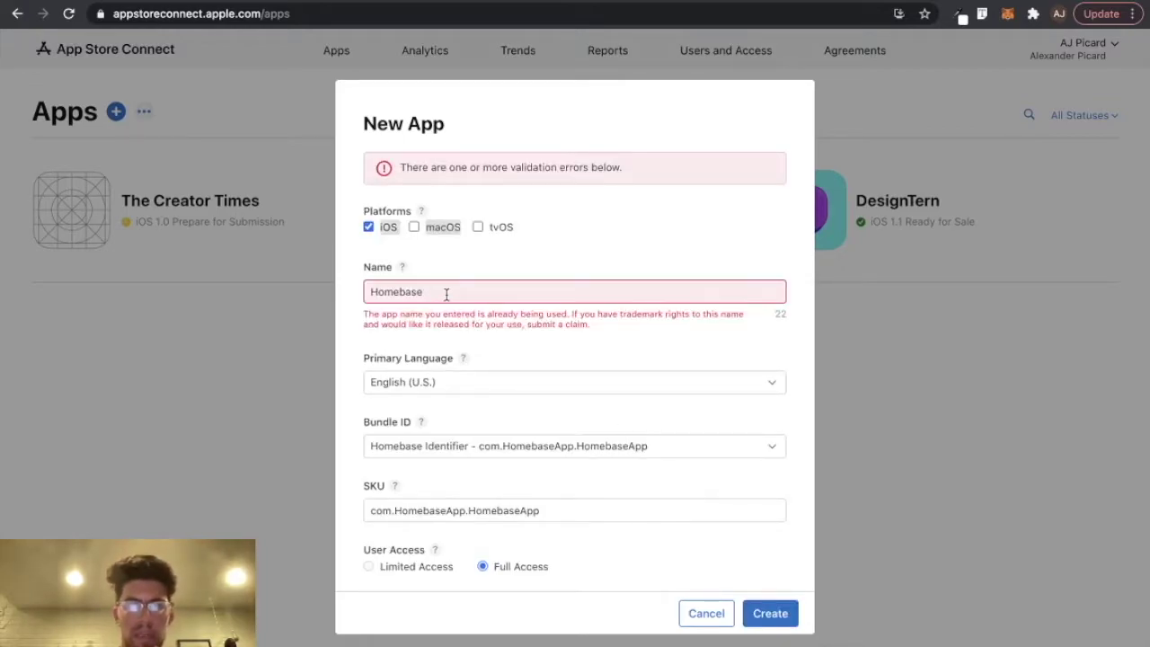
- Return to the rejected Homebase name field, then move to the desktop space with Figma
left_click(447, 295)
left_click(664, 400)
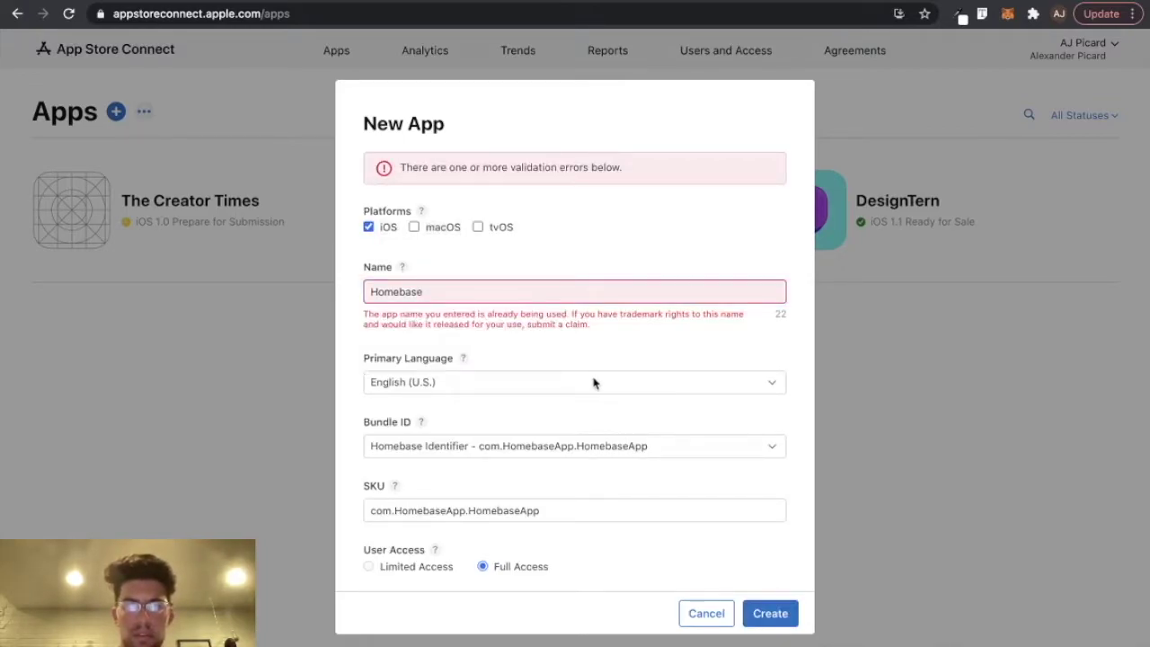
left_click(450, 287)
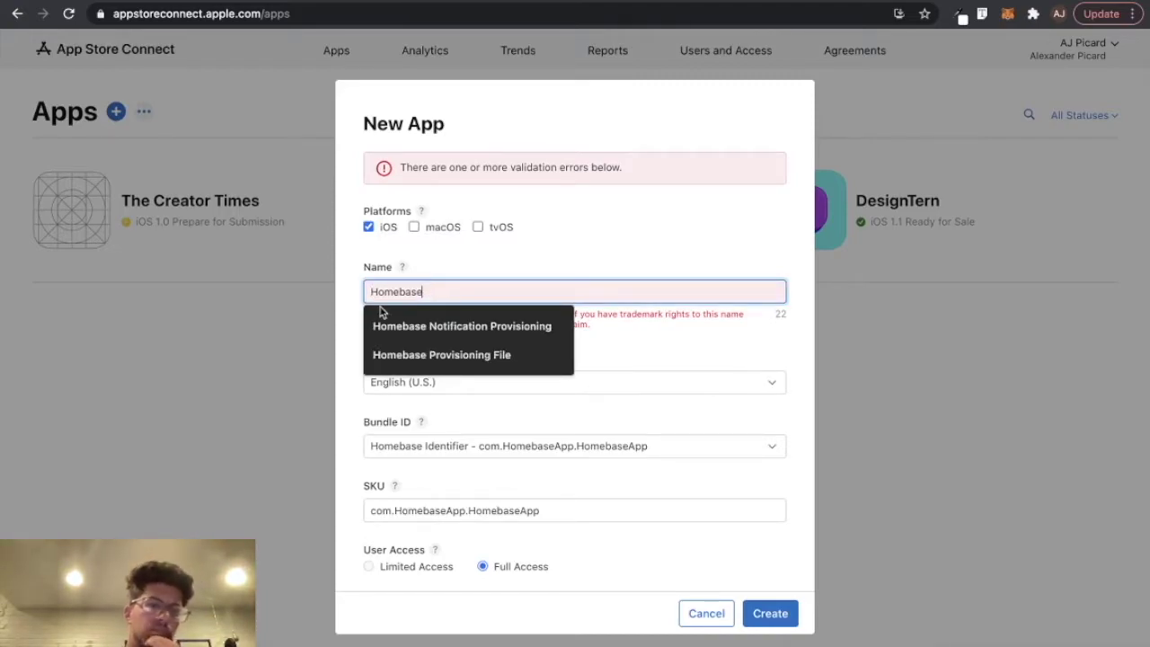
key("ctrl+Left")
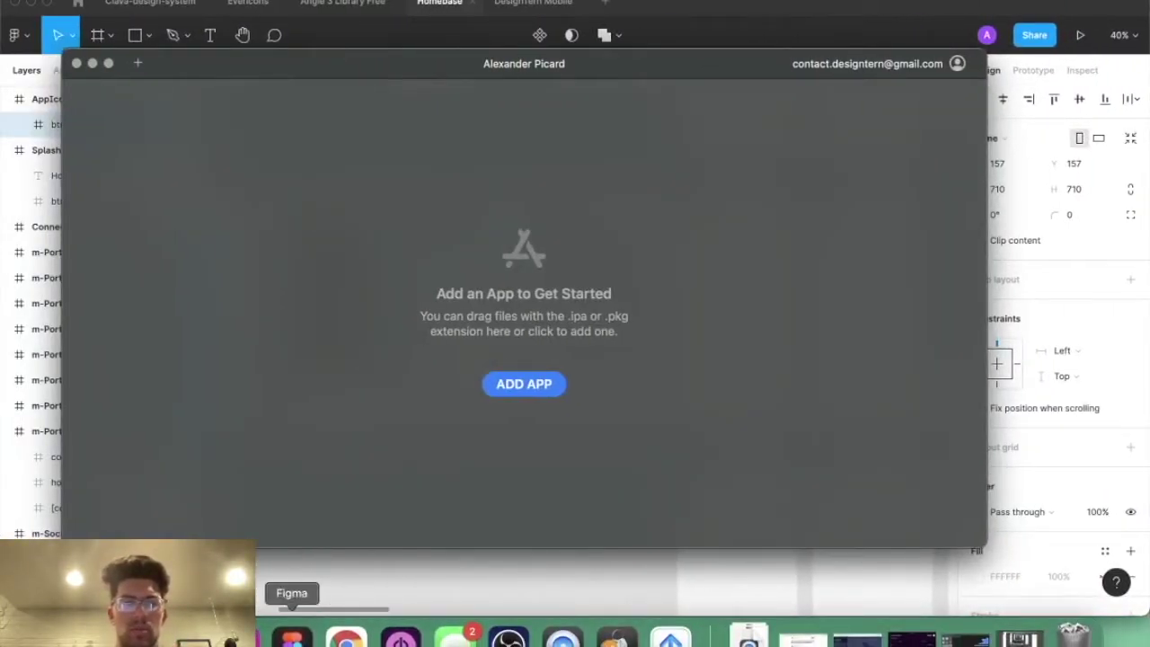
- In Figma, select the Homebase title on the Splash screen, then revisit the Homebase name field in Chrome
left_click(292, 640)
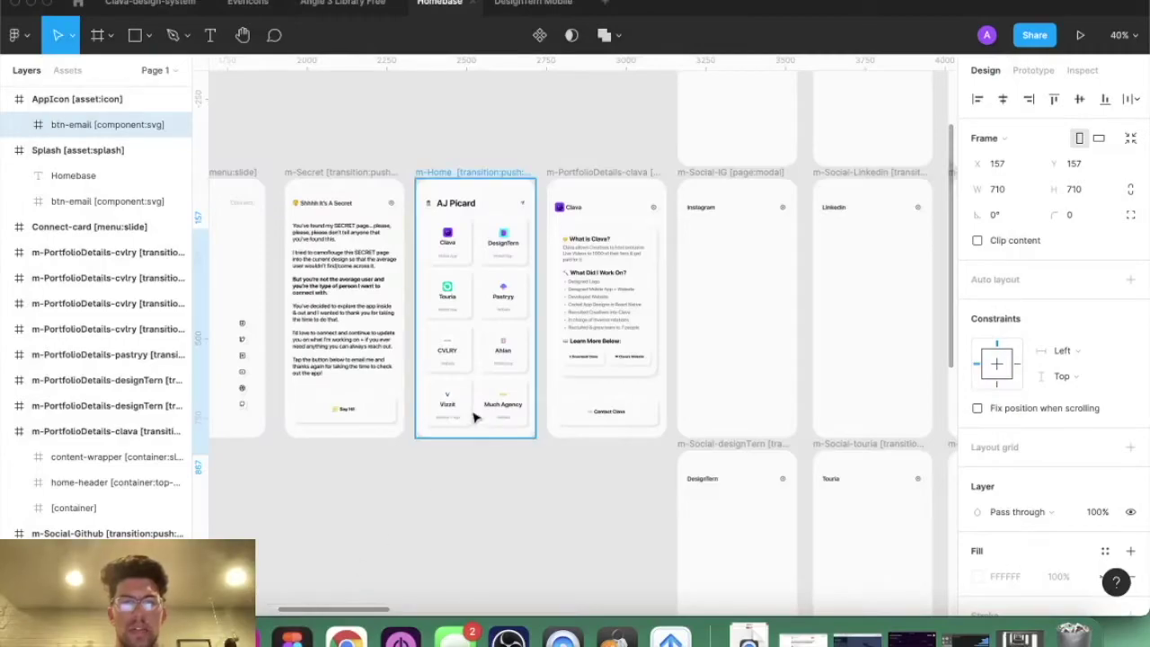
scroll(475, 416, "left", 4)
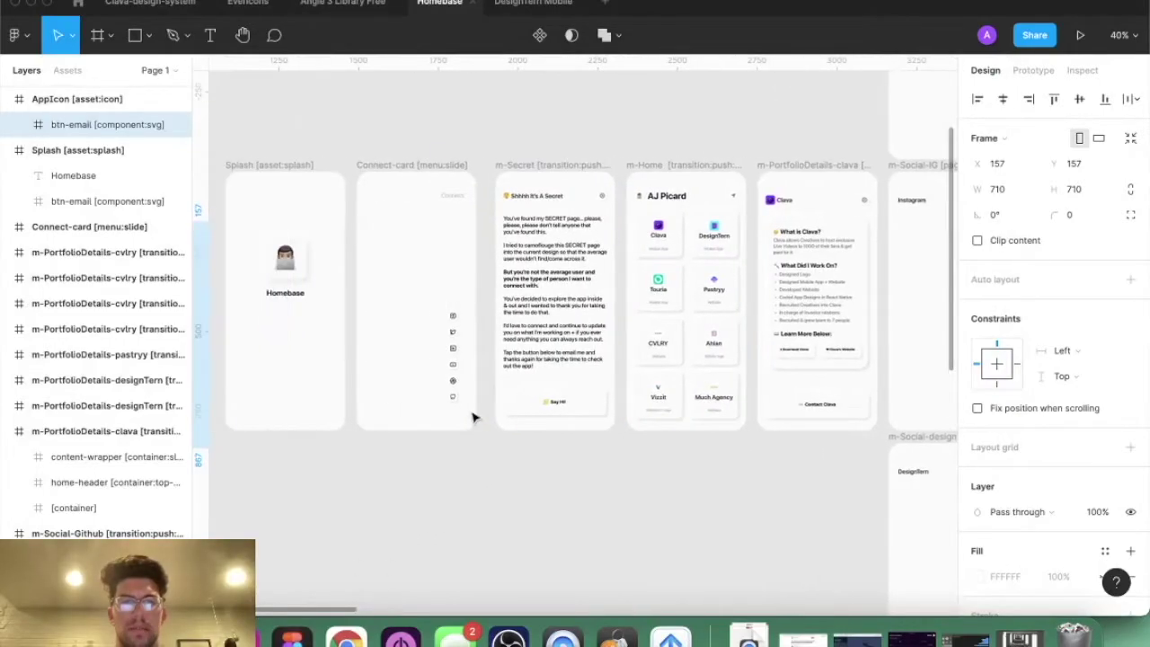
left_click(303, 299)
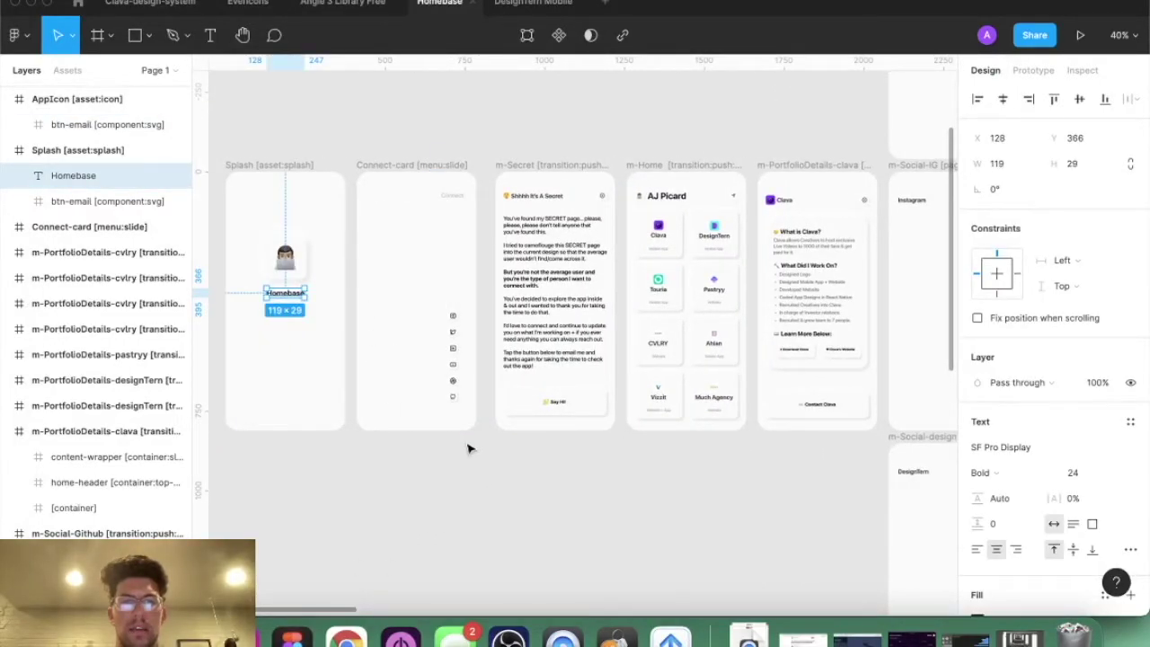
key("ctrl+Right")
double_click(439, 289)
left_click(449, 291)
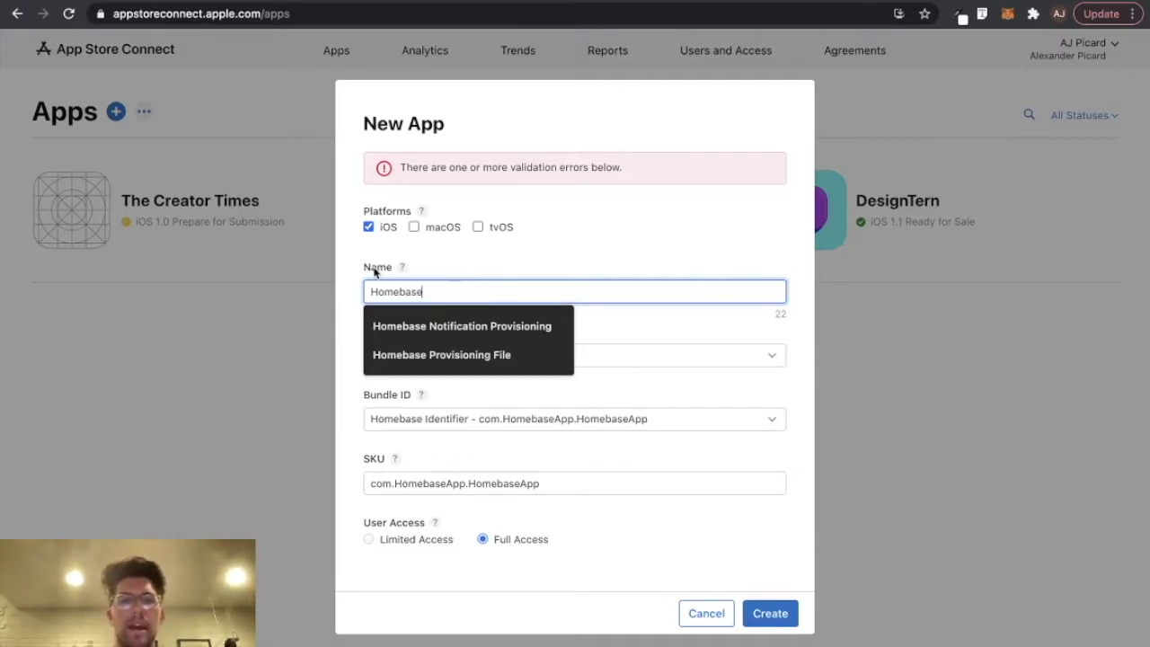
- Hide the Splash screen's Homebase title layer in Figma and return to the browser
key("ctrl+Left")
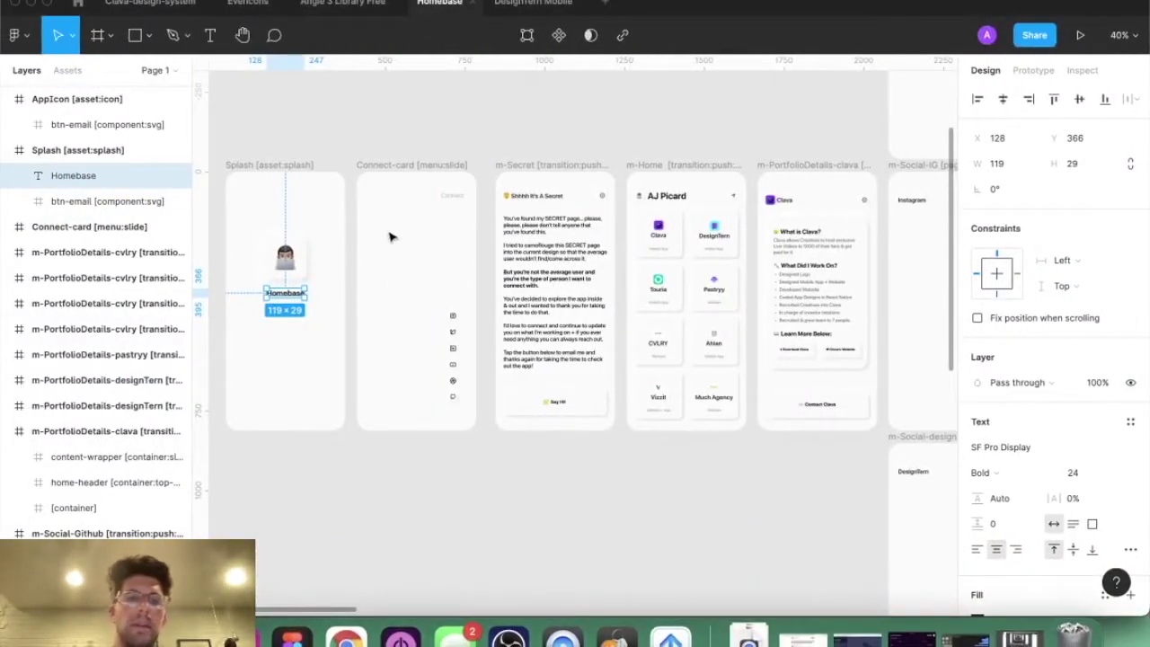
left_click(364, 141)
scroll(377, 182, "up", 10, "ctrl")
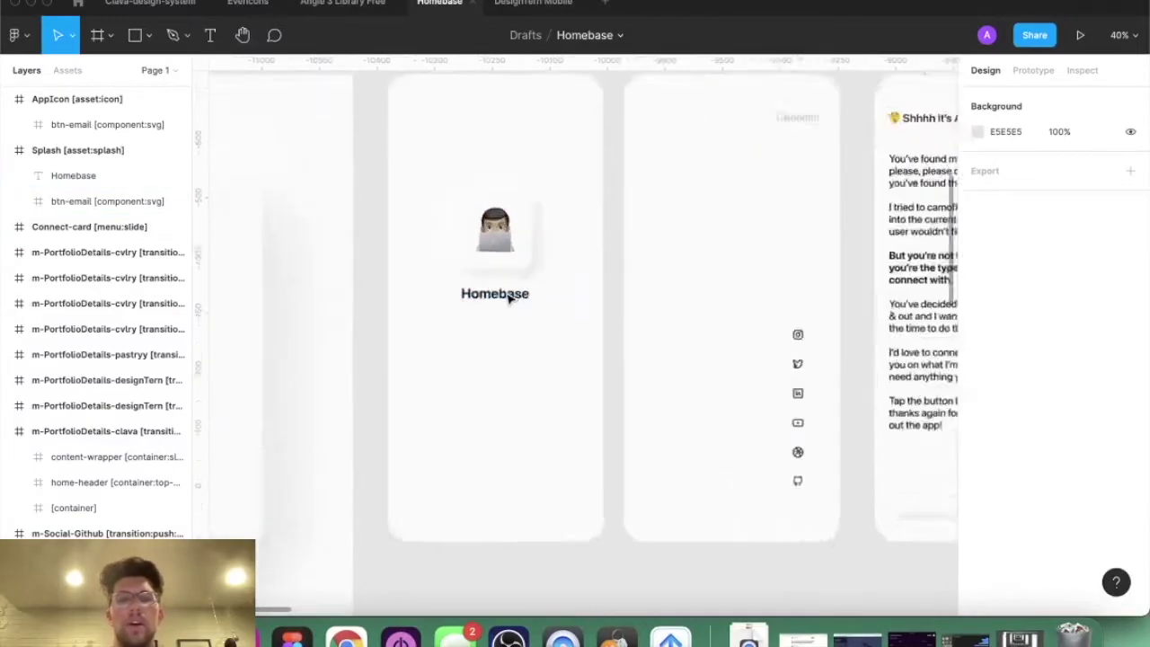
left_click(474, 296)
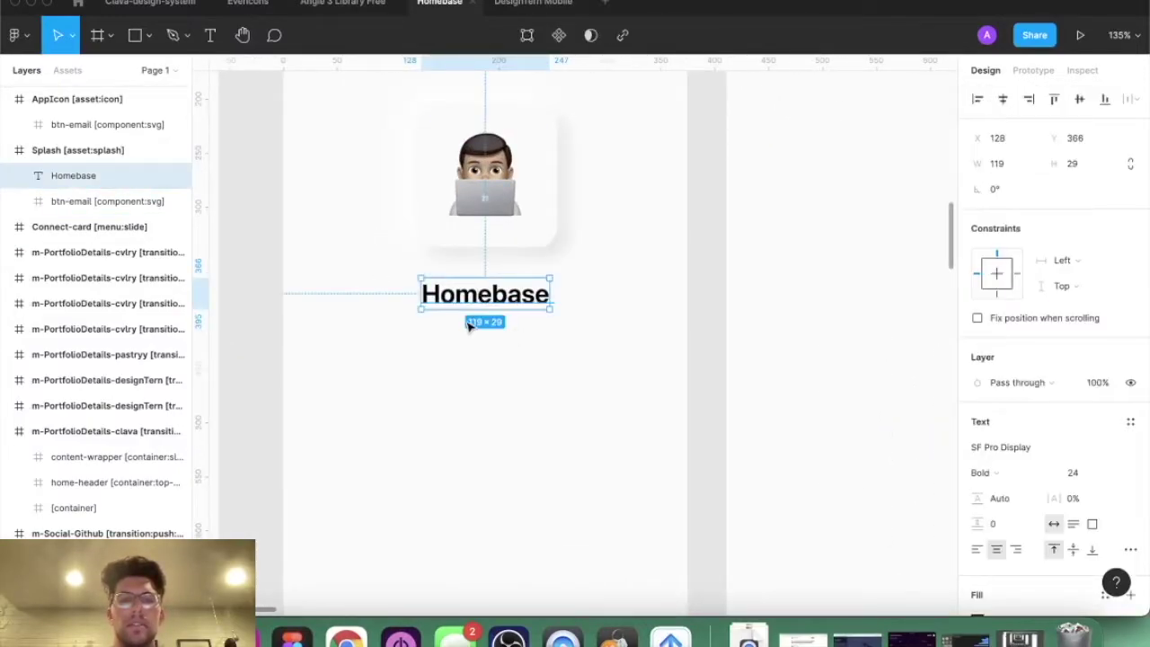
scroll(468, 326, "down", 3)
scroll(466, 324, "up", 5)
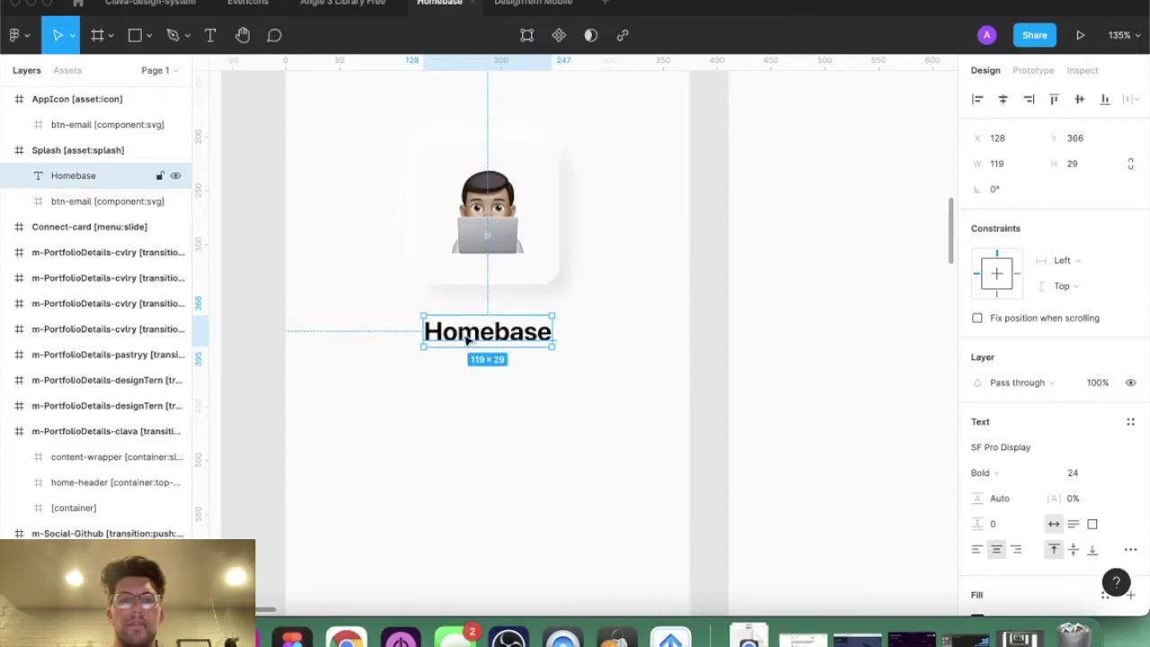
scroll(466, 337, "down", 5, "ctrl")
key("ctrl+shift+h")
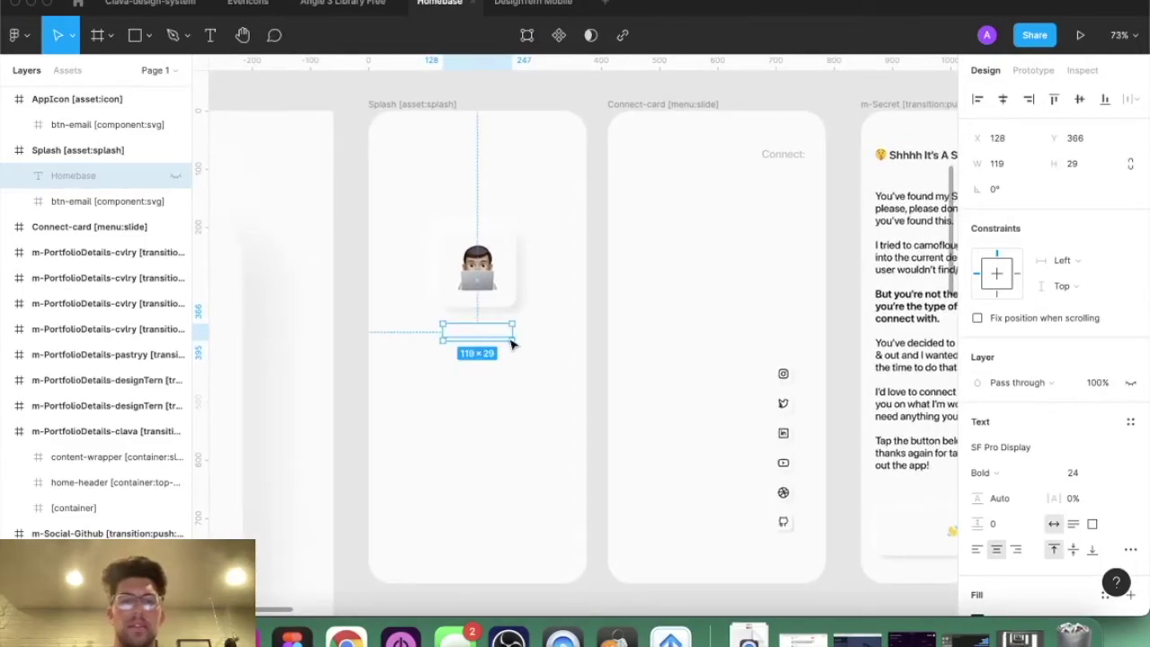
key("ctrl+Right")
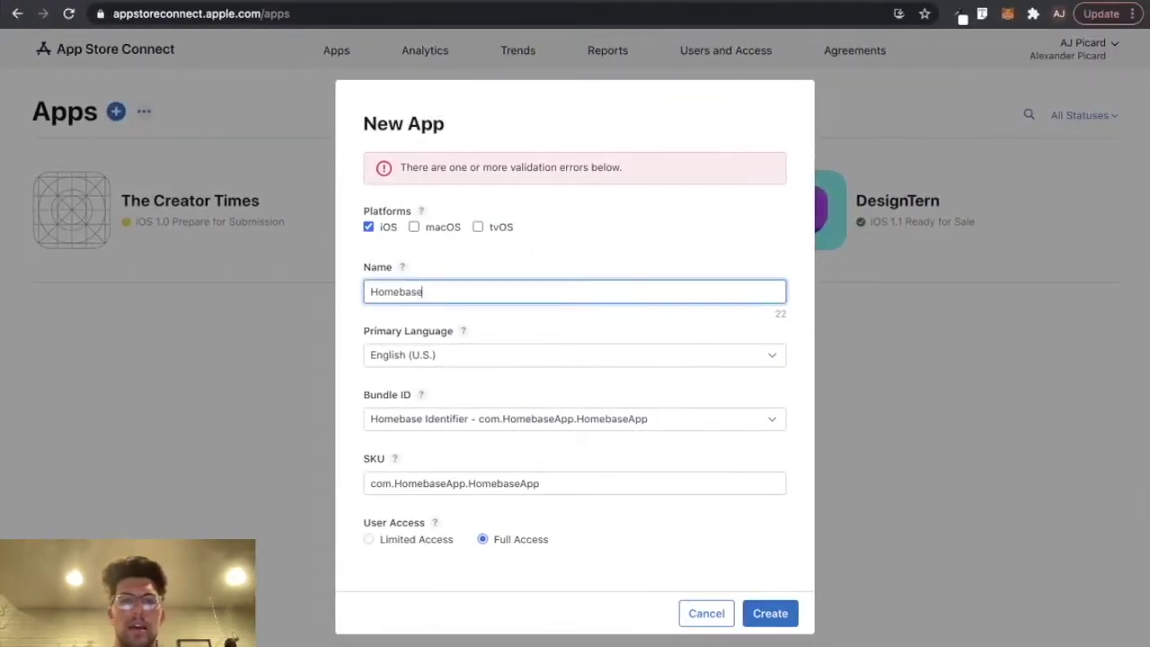
- After glancing at the Bravo tab, rename the app to Aj's Homebase and create it
left_click(261, 2)
scroll(618, 148, "up", 5)
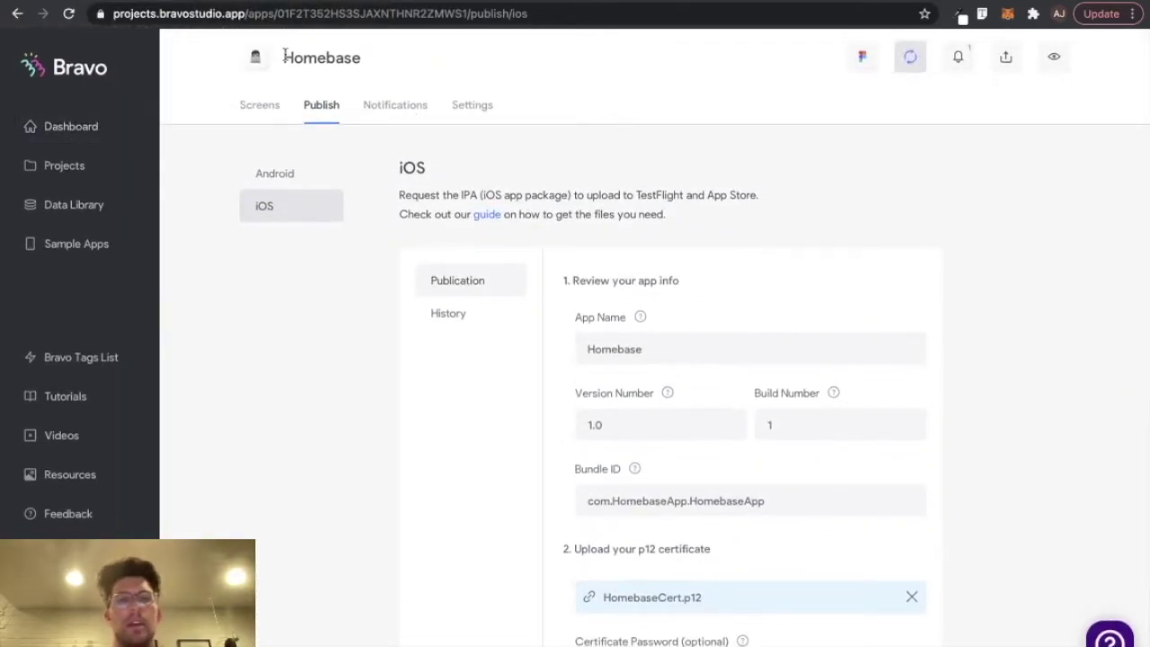
scroll(745, 461, "down", 2)
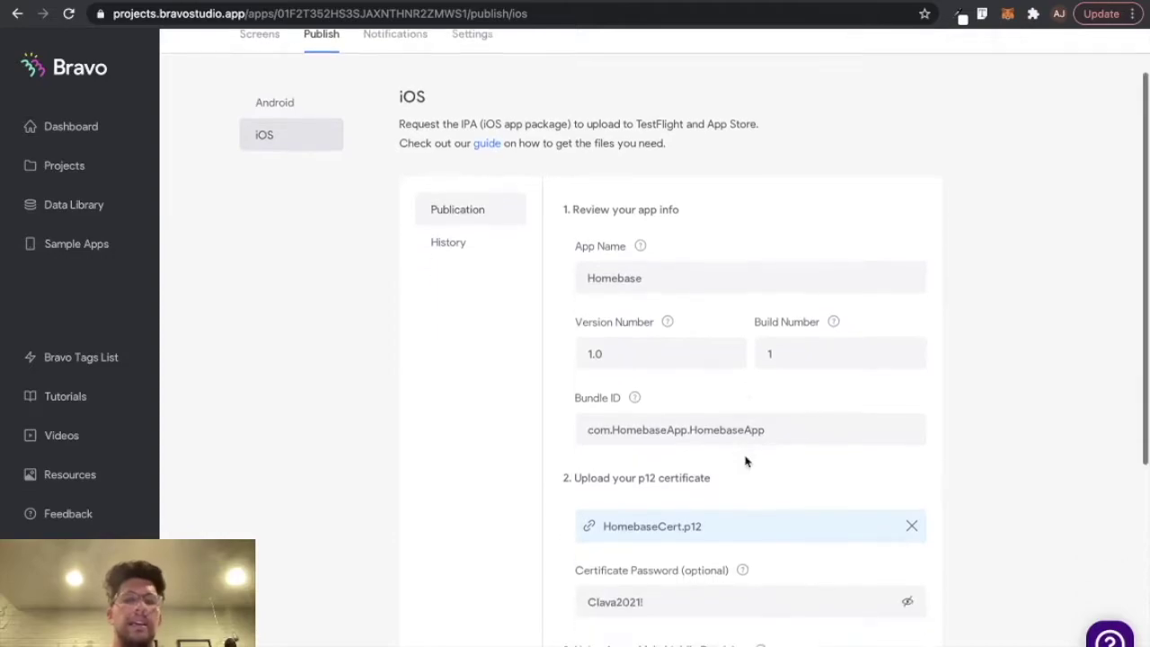
scroll(555, 161, "up", 2)
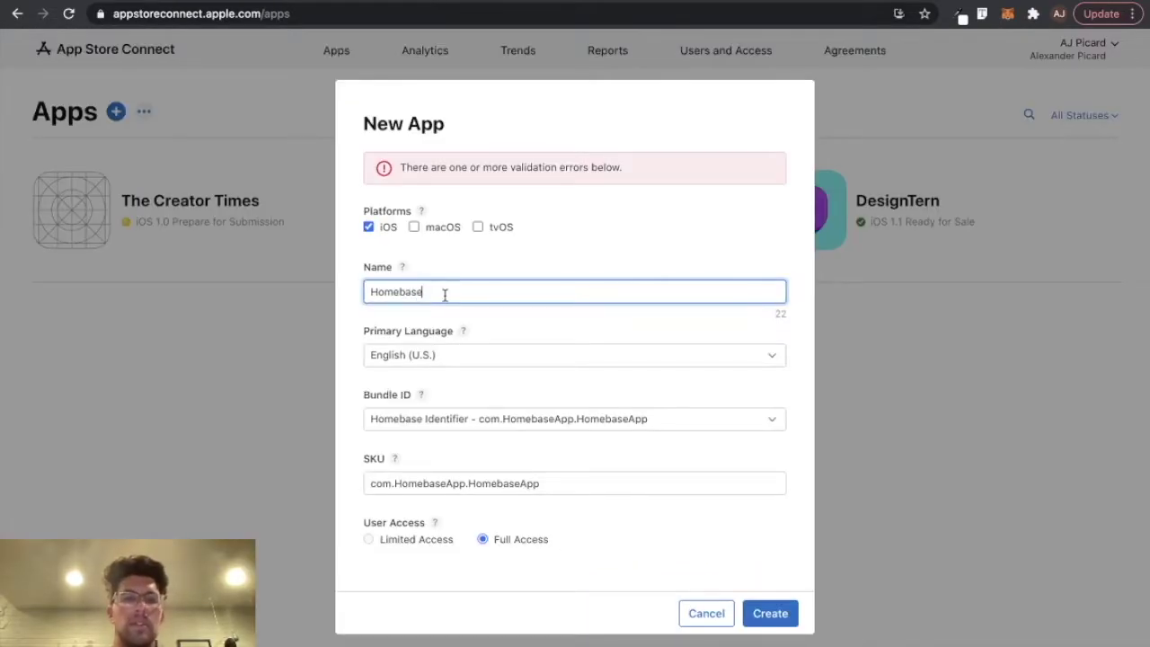
double_click(444, 295)
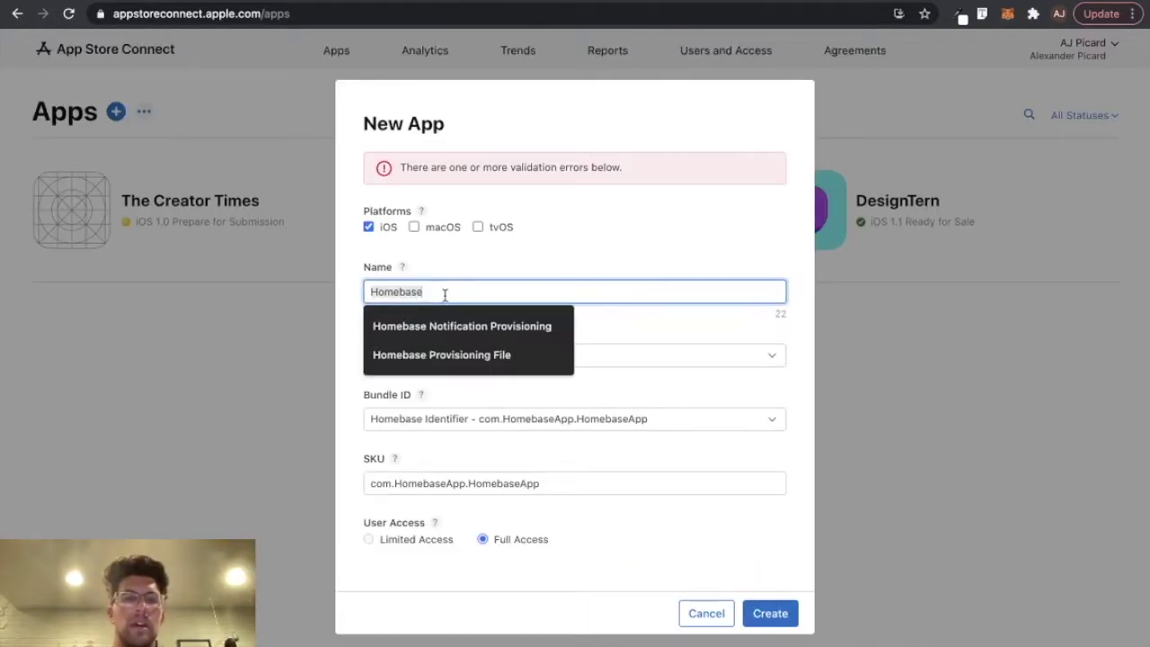
left_click(446, 295)
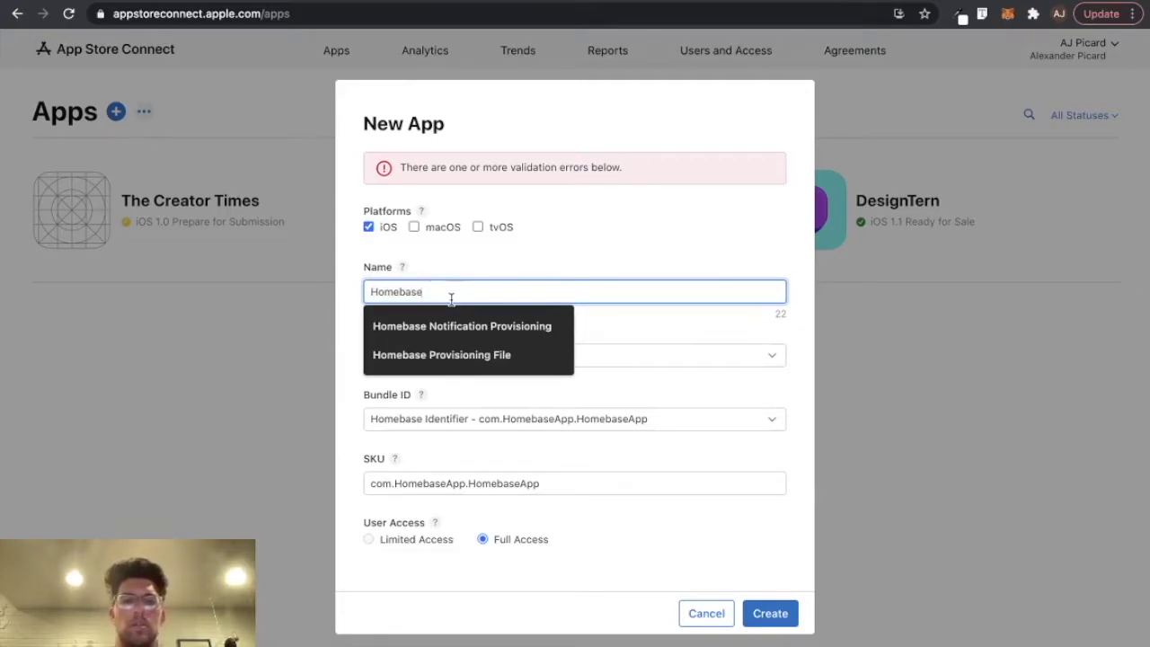
key("BackSpace")
key("BackSpace")
key("BackSpace")
key("BackSpace")
key("BackSpace")
key("BackSpace")
key("BackSpace")
type("AJ's Homeba")
left_click(492, 389)
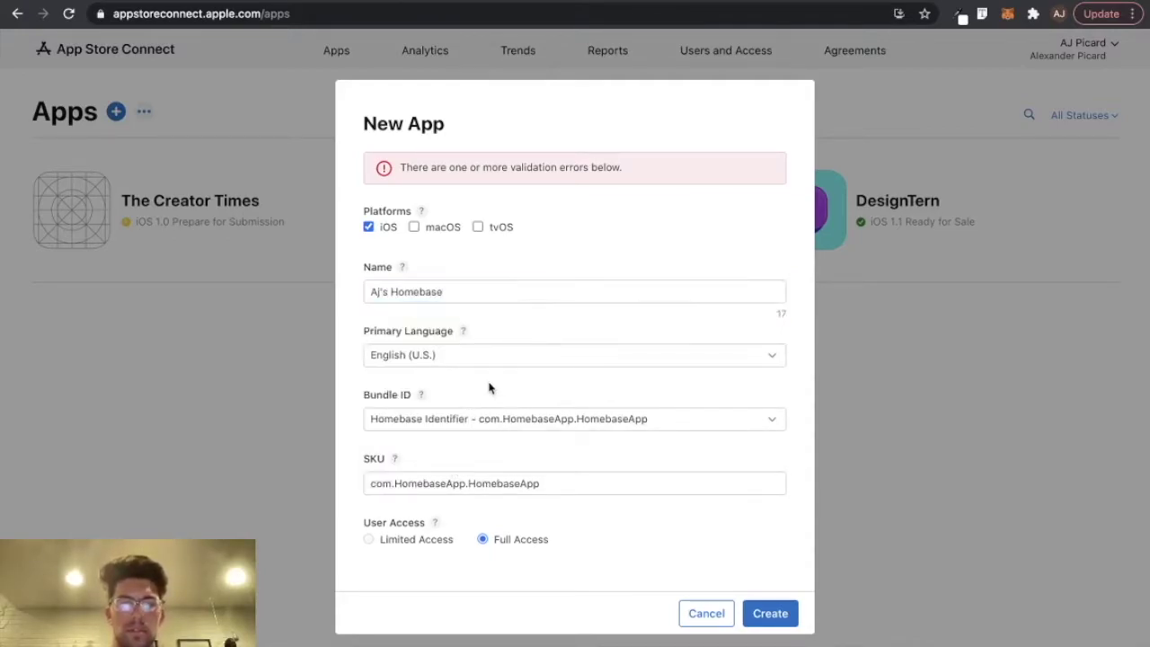
left_click(769, 613)
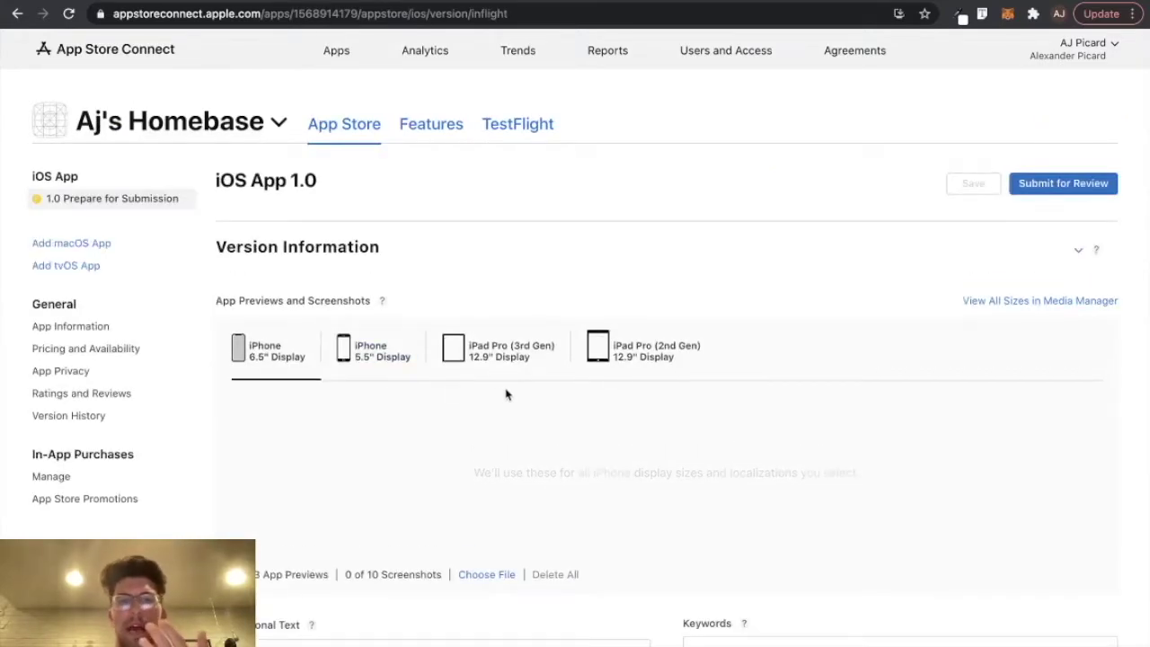
- Scroll through the iOS App 1.0 page, trying the Keywords, Promotional Text and Support URL fields
scroll(465, 386, "down", 2)
scroll(465, 386, "up", 2)
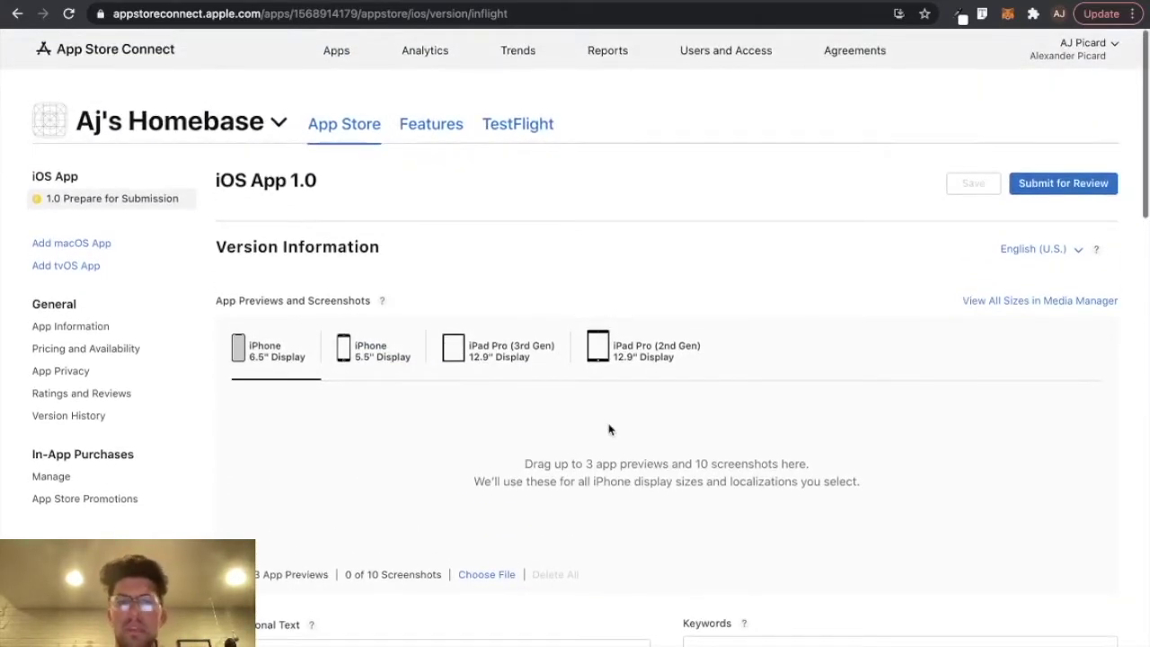
scroll(635, 508, "down", 2)
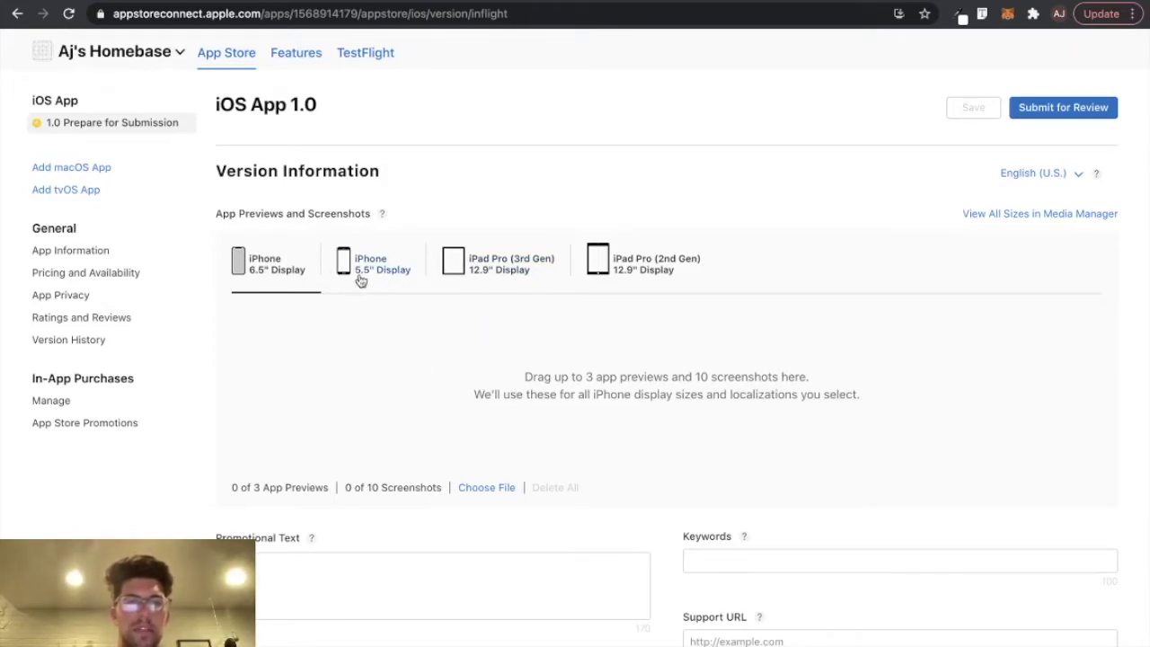
scroll(513, 440, "down", 3)
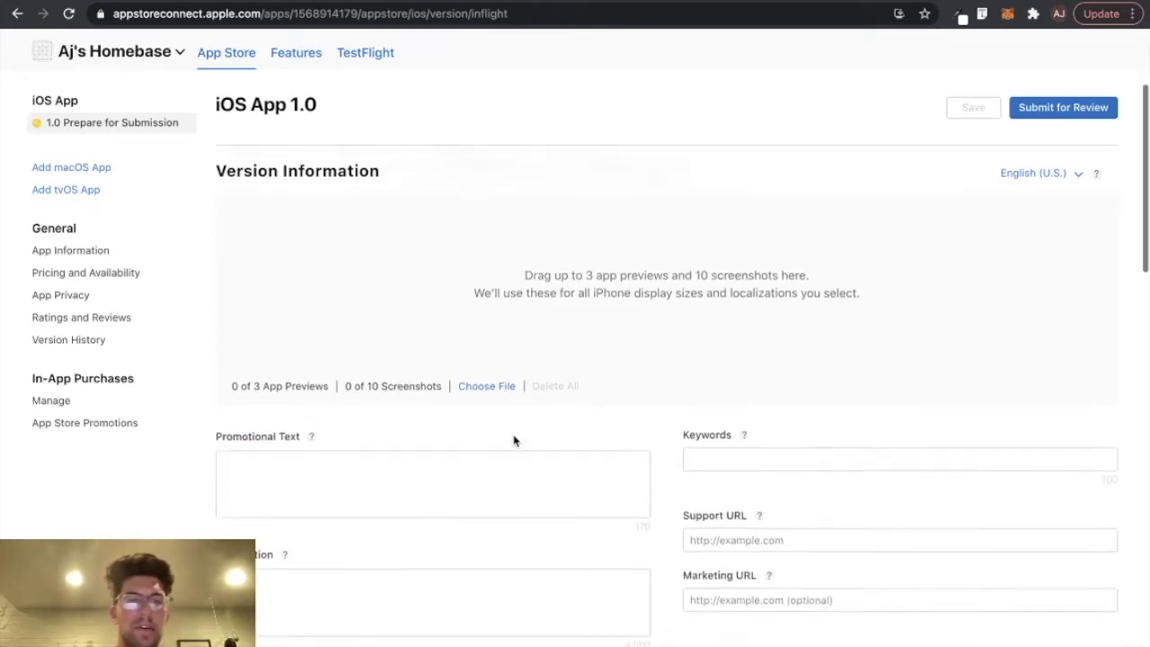
left_click(713, 400)
left_click(426, 450)
left_click(720, 483)
left_click(498, 466)
scroll(577, 531, "down", 2)
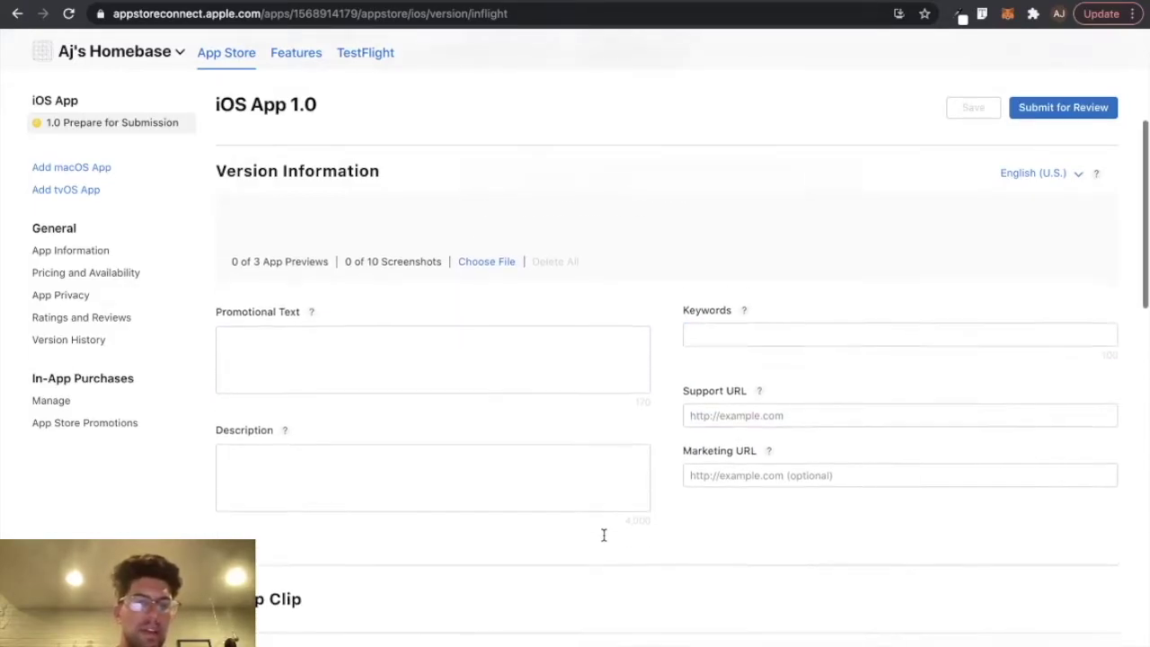
left_click(266, 343)
scroll(403, 588, "down", 10)
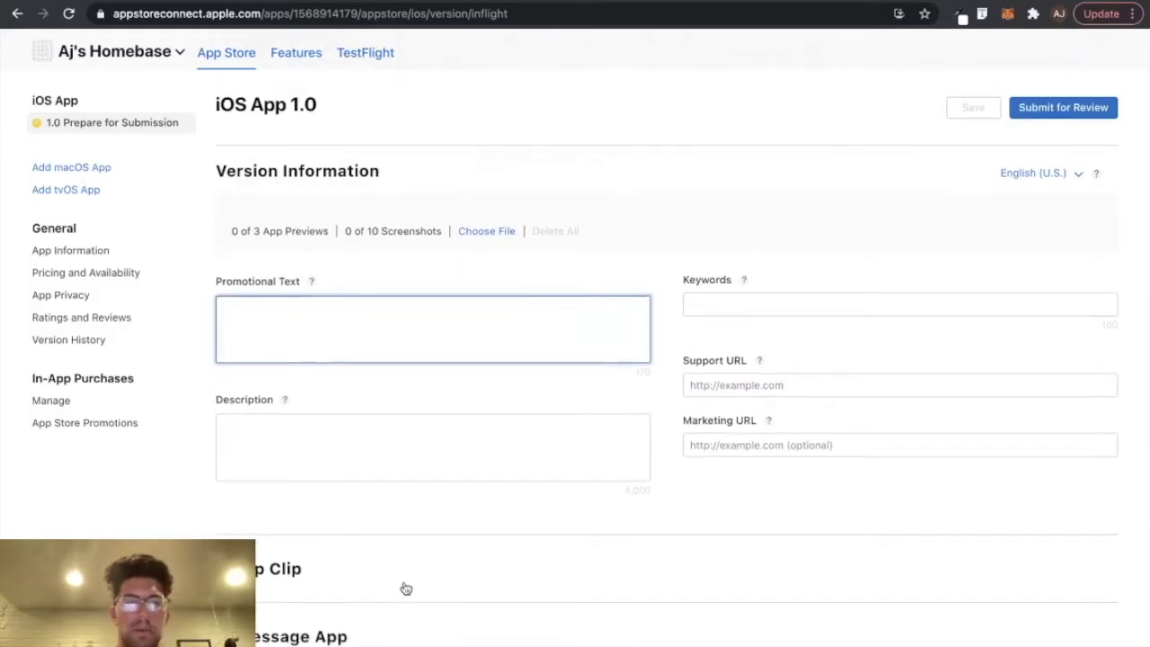
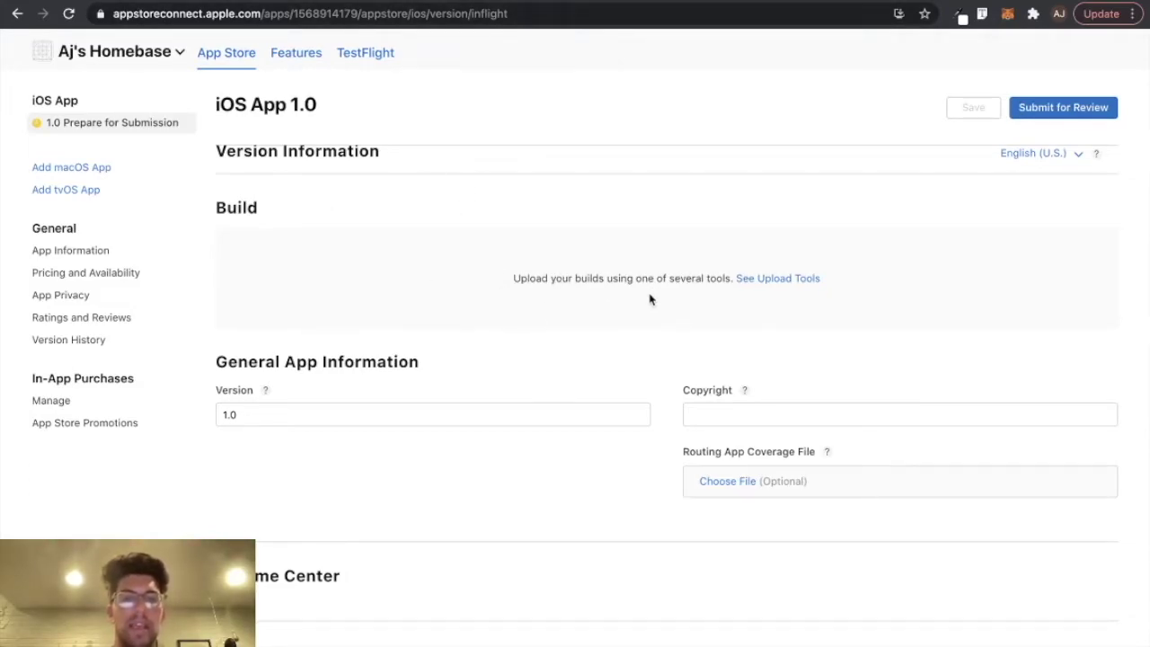
- Scroll to the Copyright field, start filling it in and dismiss its suggestions
scroll(578, 325, "down", 1)
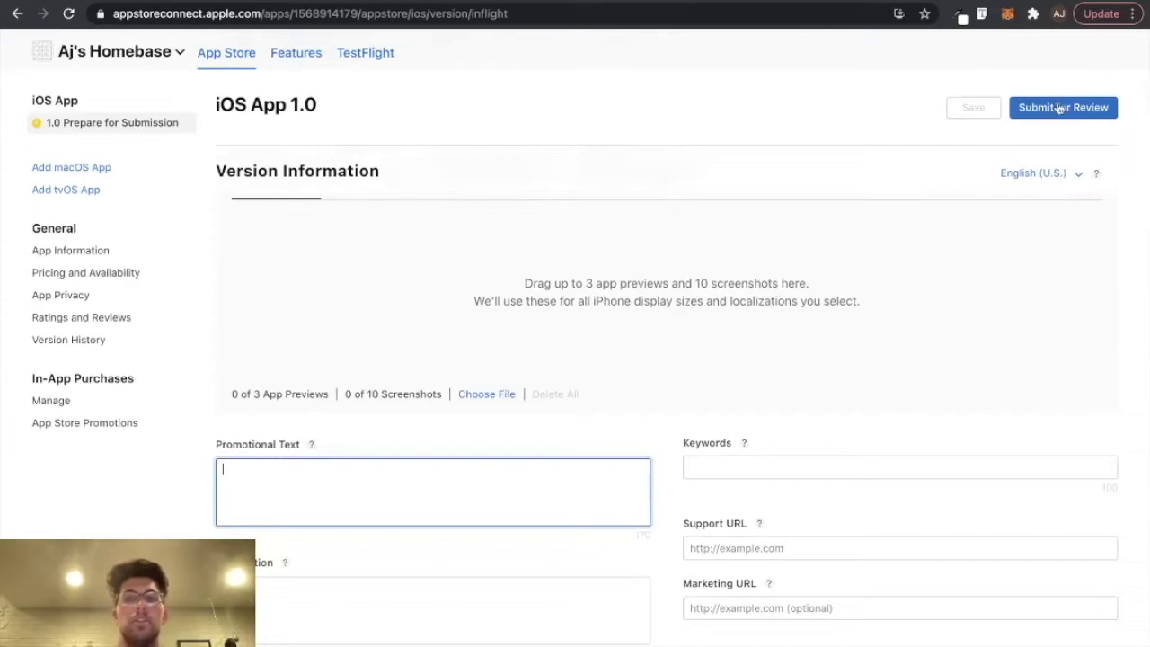
scroll(620, 390, "down", 10)
left_click(721, 494)
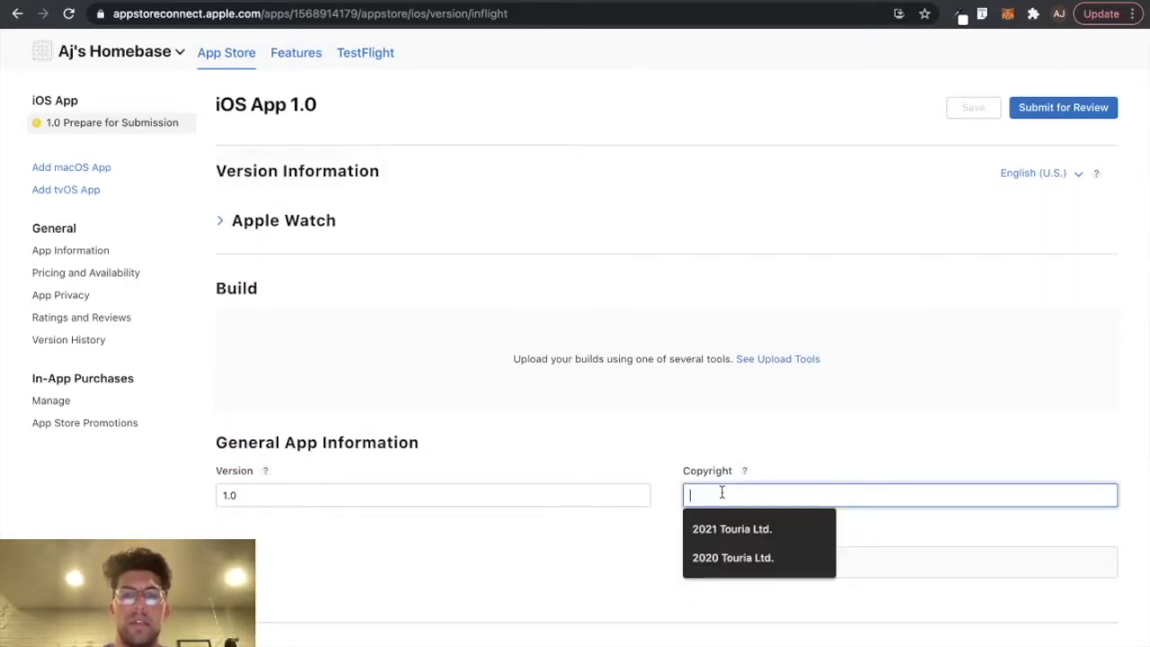
left_click(646, 413)
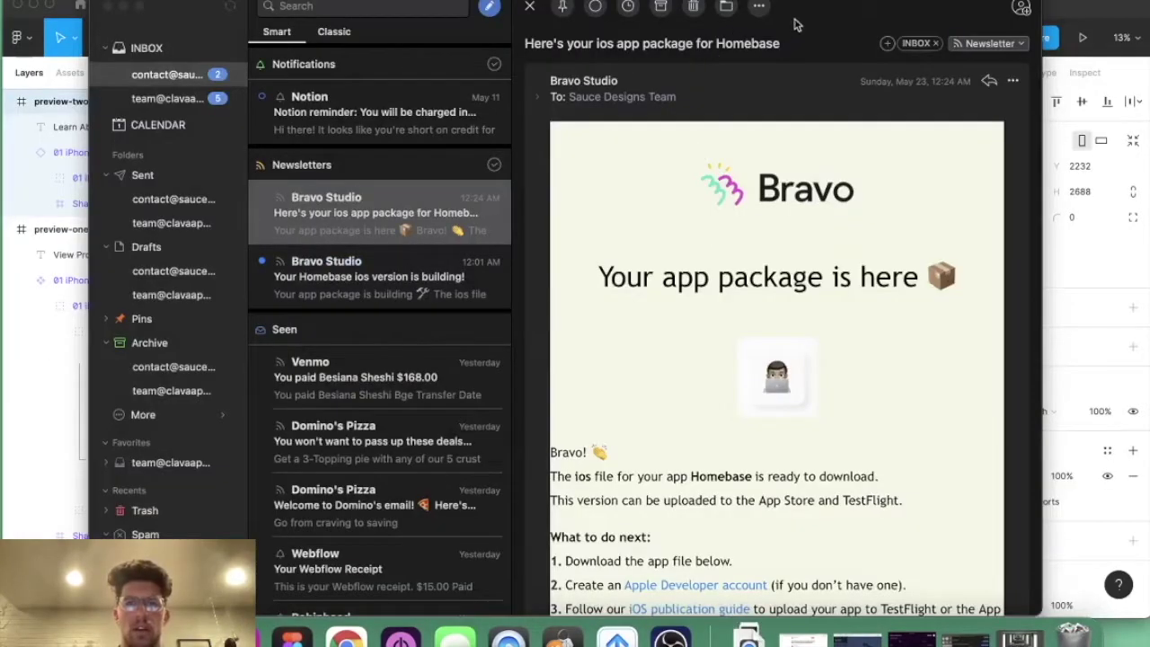
- Download the Homebase IPA from the Bravo Studio email in Spark
scroll(787, 316, "down", 5)
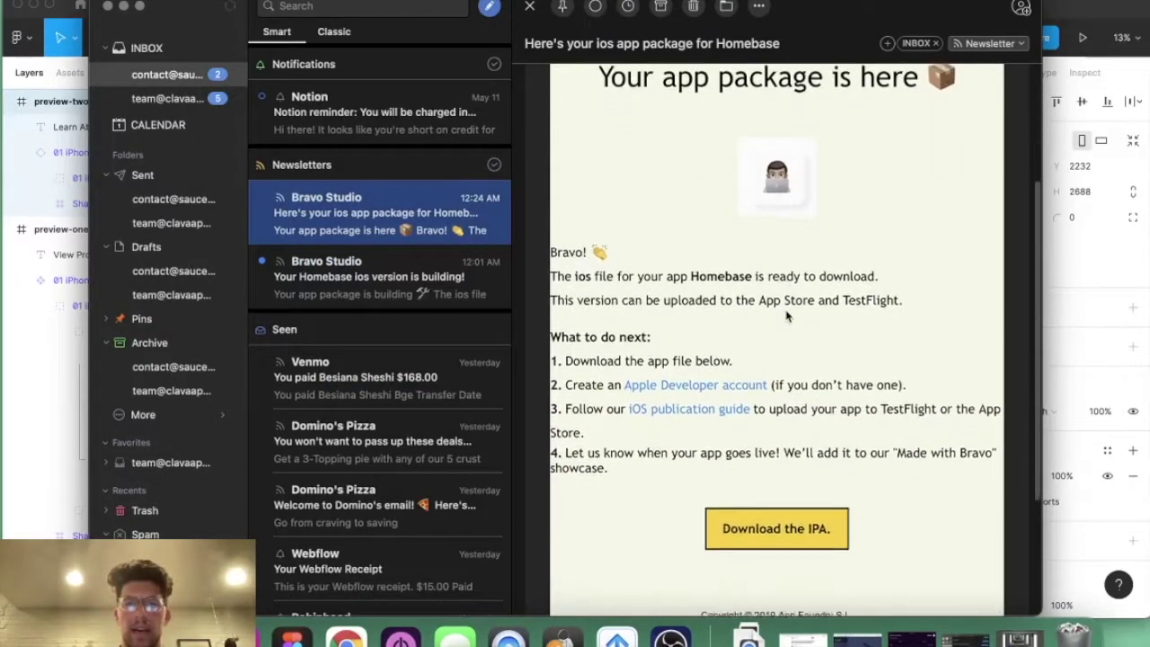
left_click(756, 428)
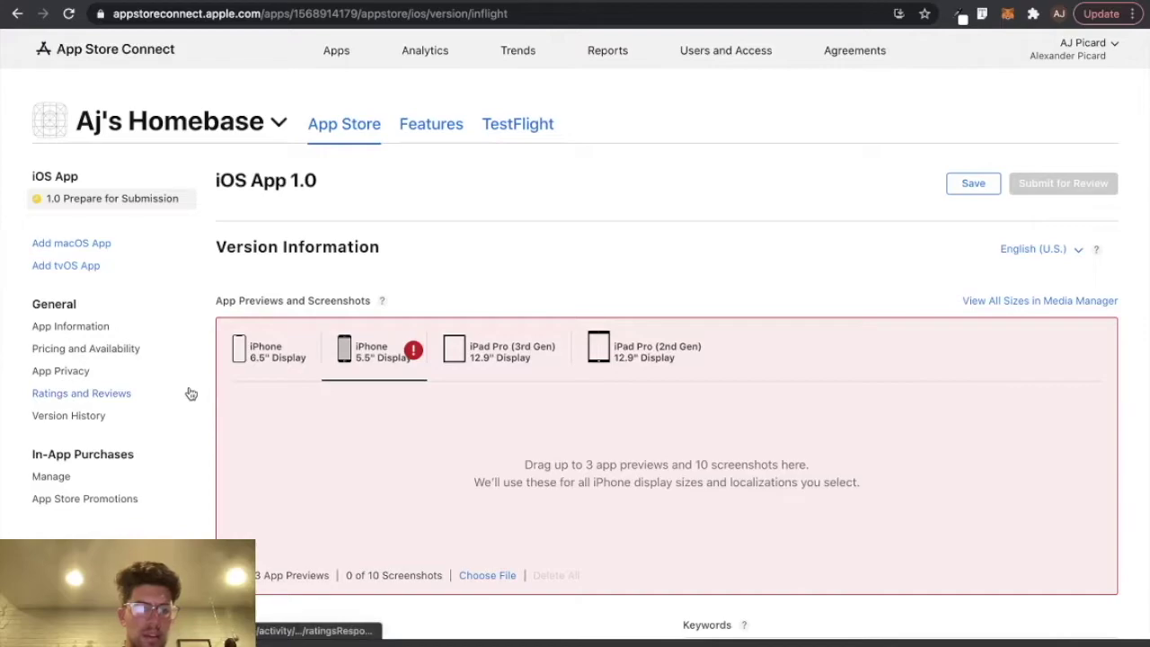
key("ctrl+Left")
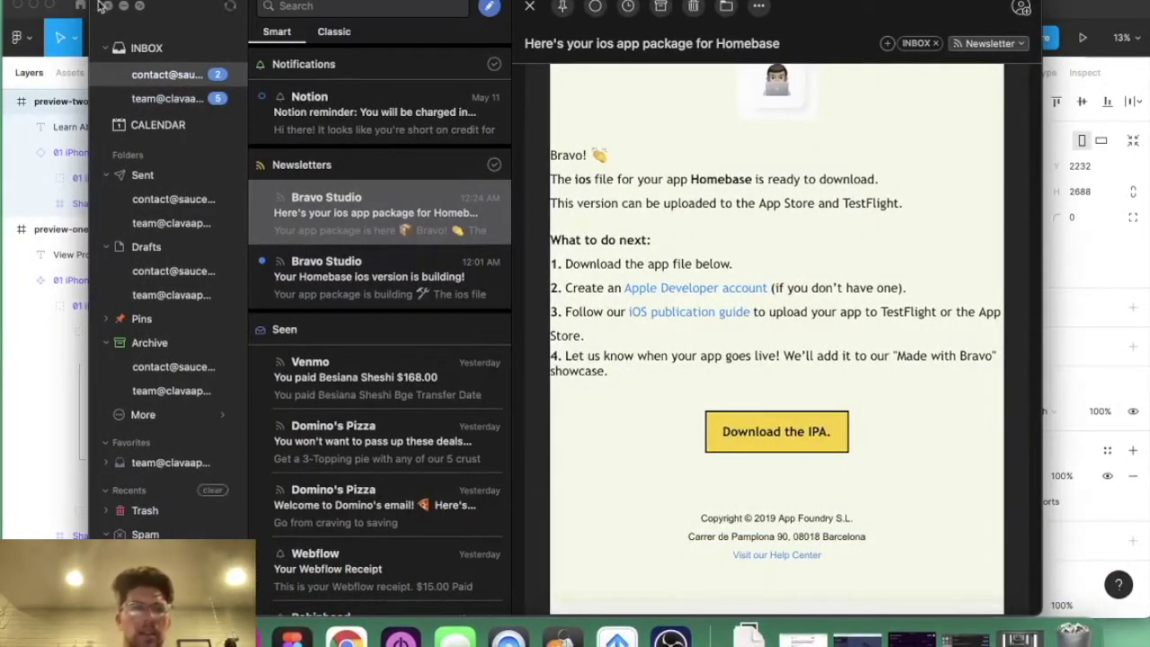
- Deselect the preview-two frame in Figma and return to App Store Connect
left_click(122, 7)
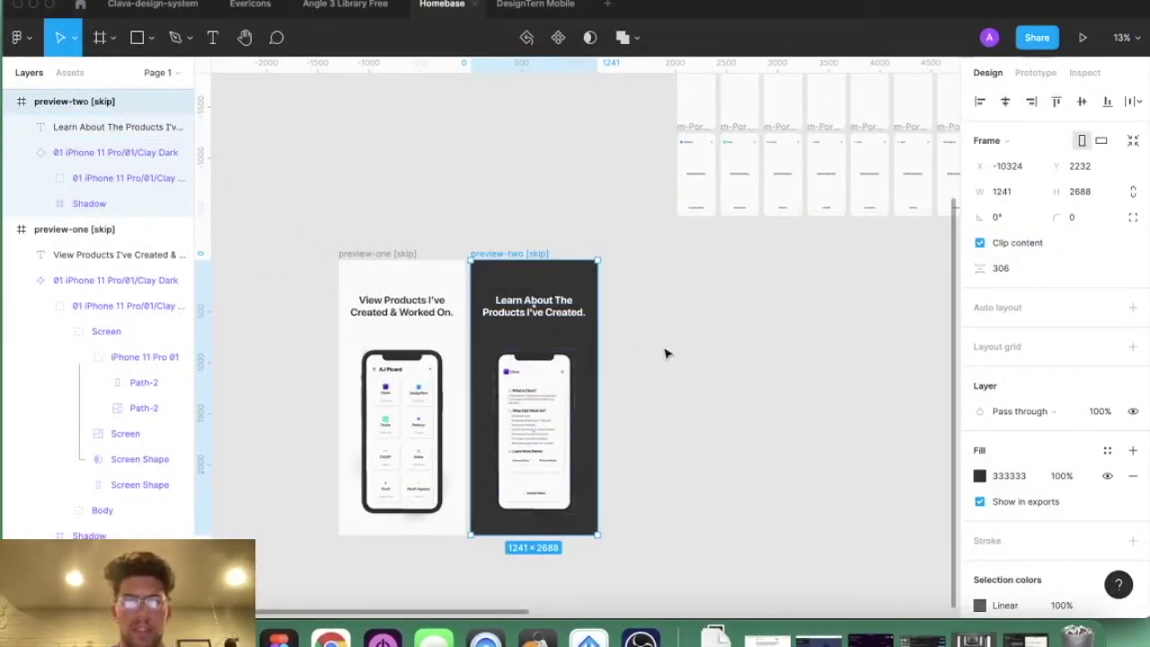
left_click(344, 253)
left_click(476, 253)
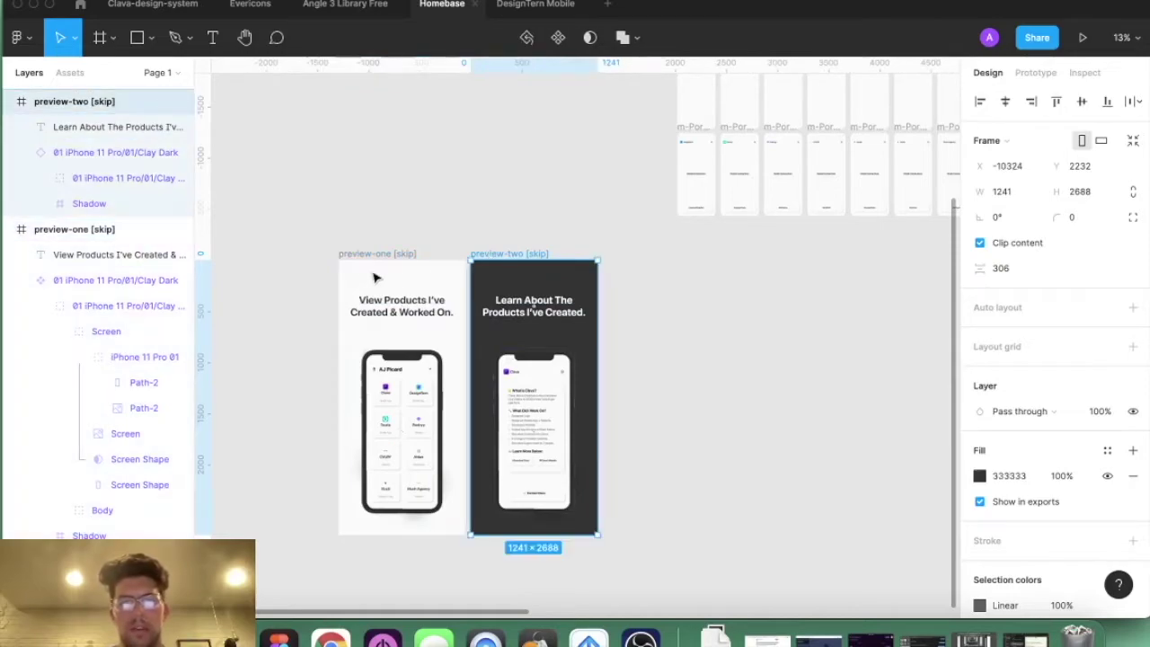
left_click(675, 441)
scroll(683, 365, "right", 2)
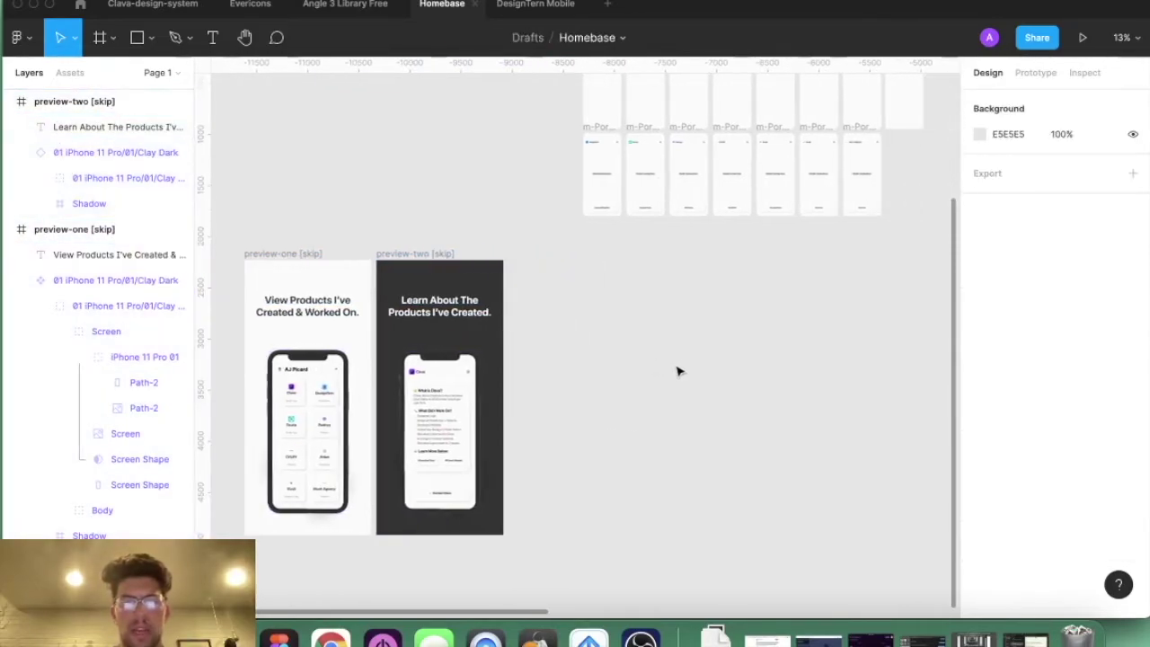
key("ctrl+Right")
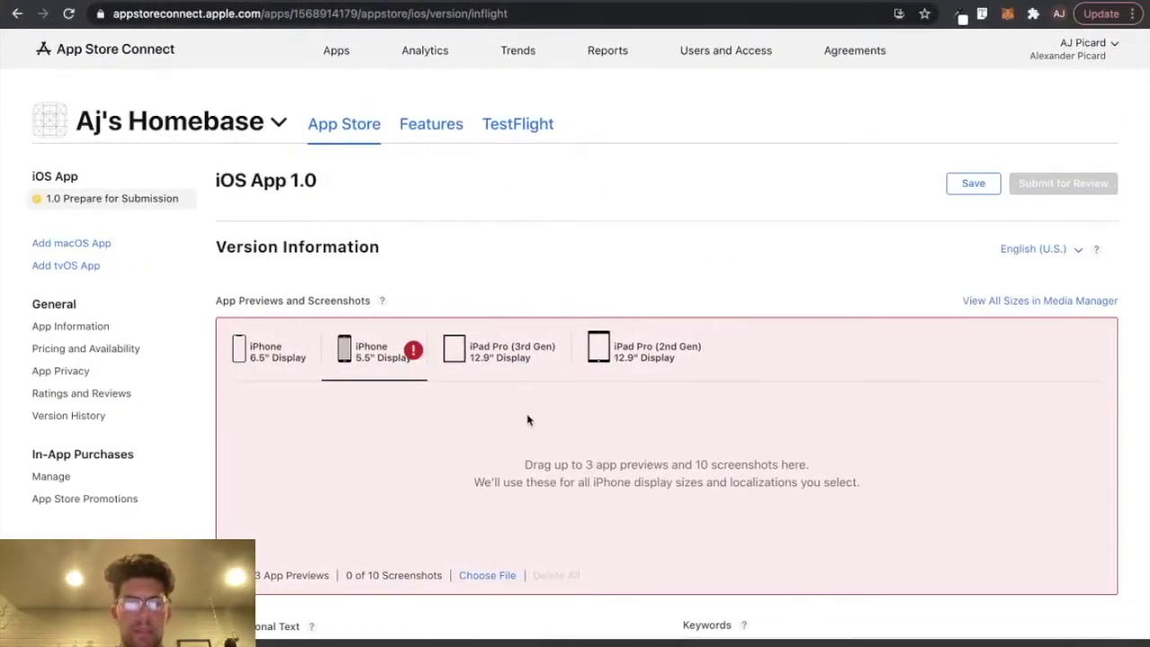
- Change the first keyword from 'Portfolio' to 'Portfolio app' and save the version
scroll(527, 419, "down", 5)
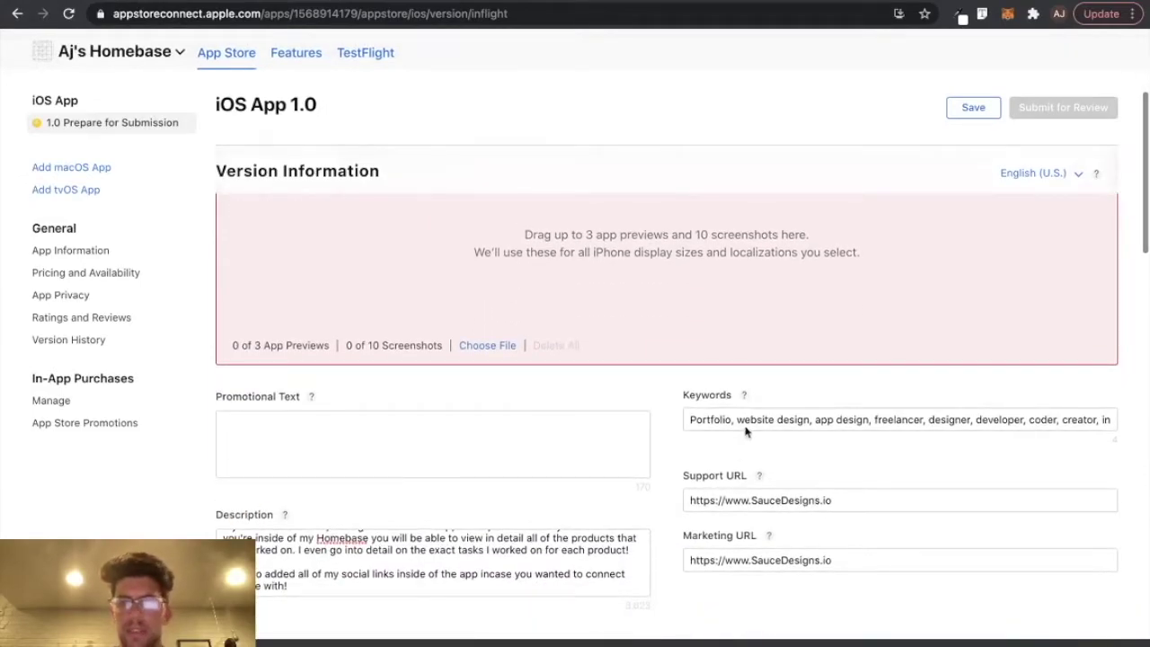
left_click(695, 420)
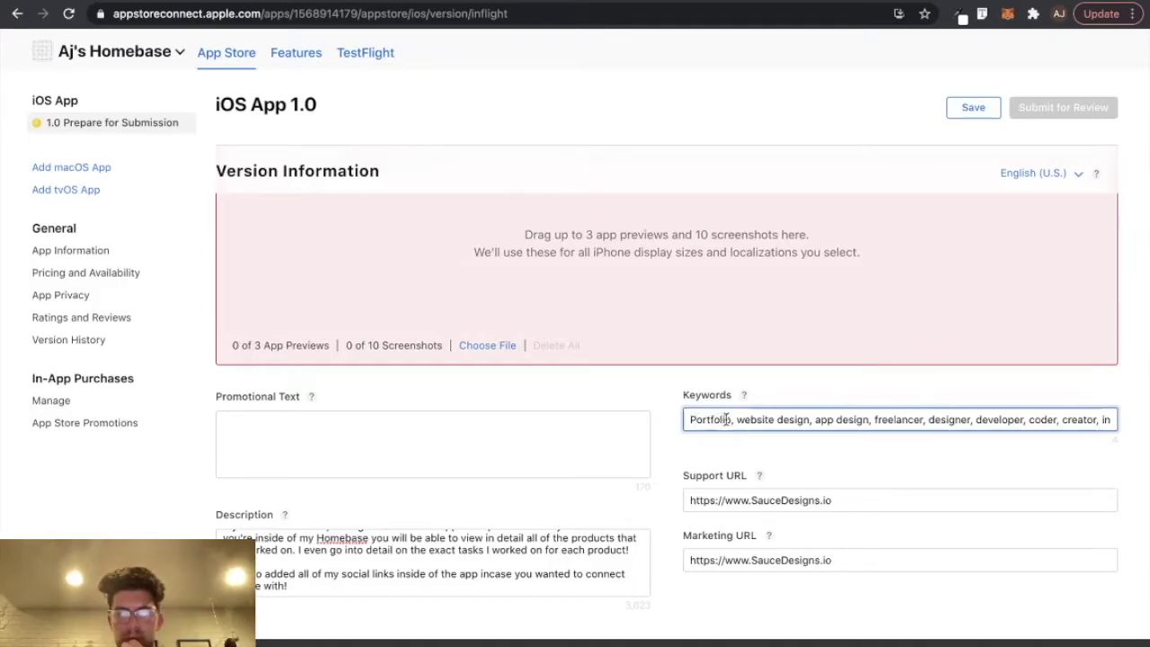
type("App")
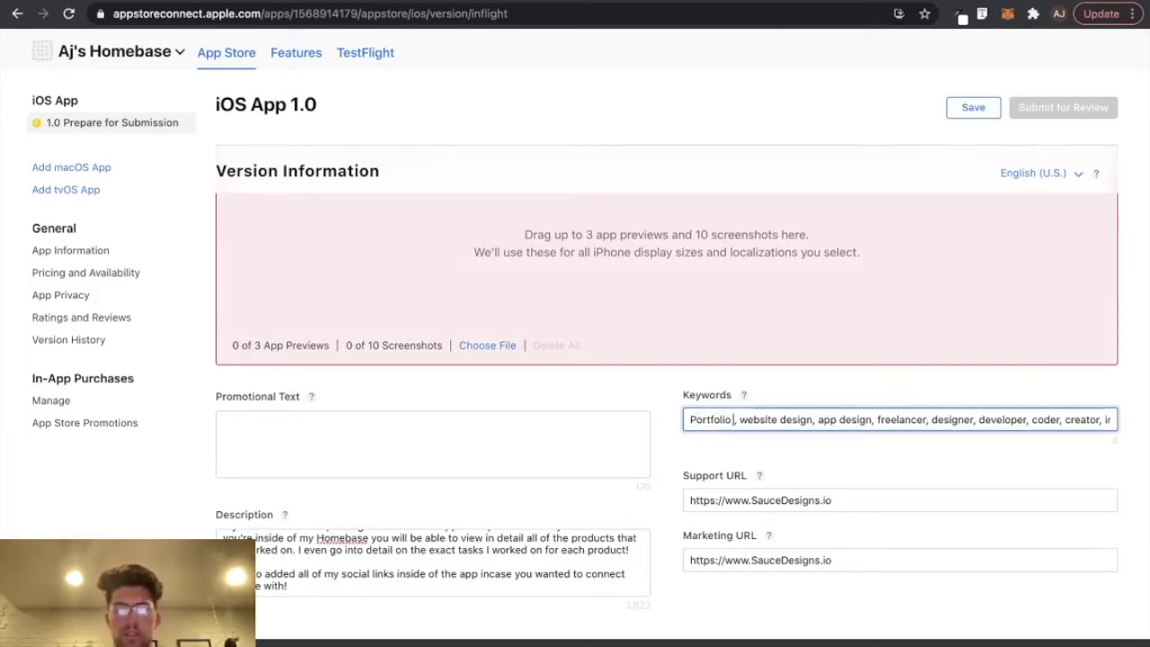
key("BackSpace")
key("BackSpace")
key("BackSpace")
type("app")
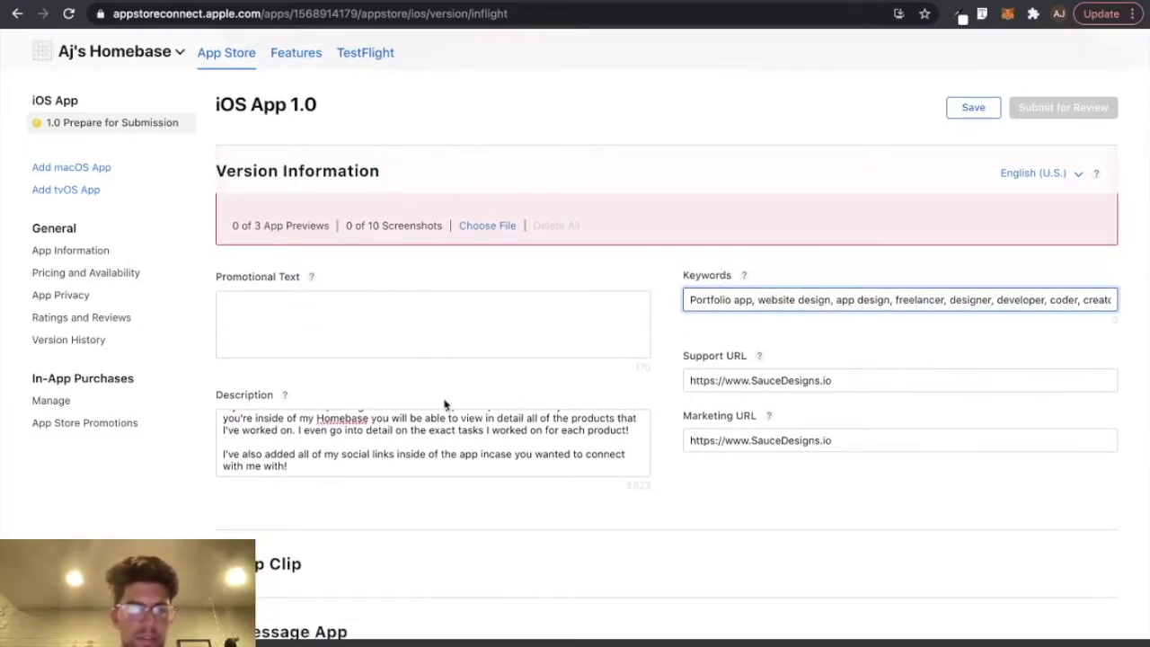
left_click(962, 114)
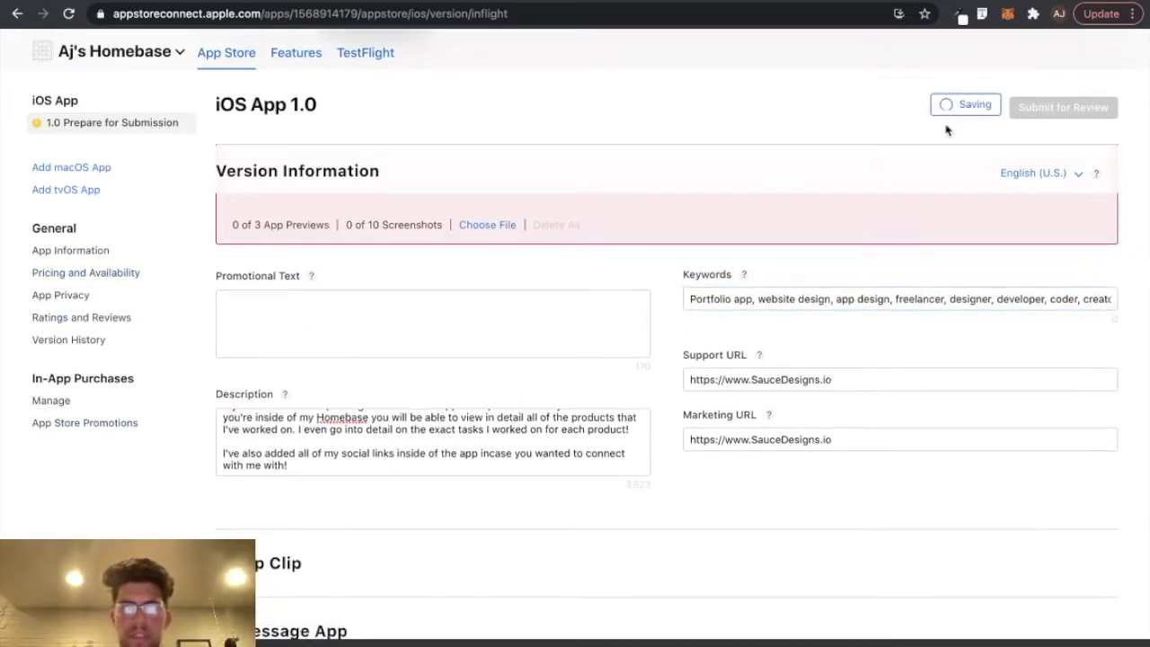
- Set the app's price to USD 0.0 (Free) under Pricing and Availability and save
left_click(111, 273)
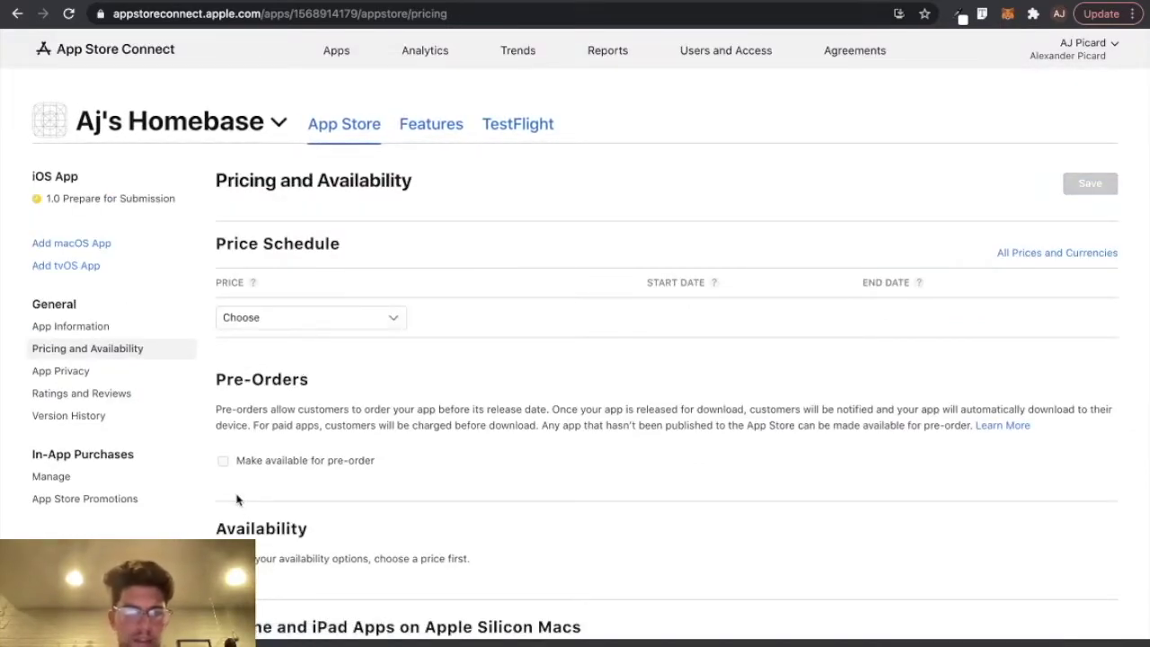
left_click(297, 318)
left_click(272, 334)
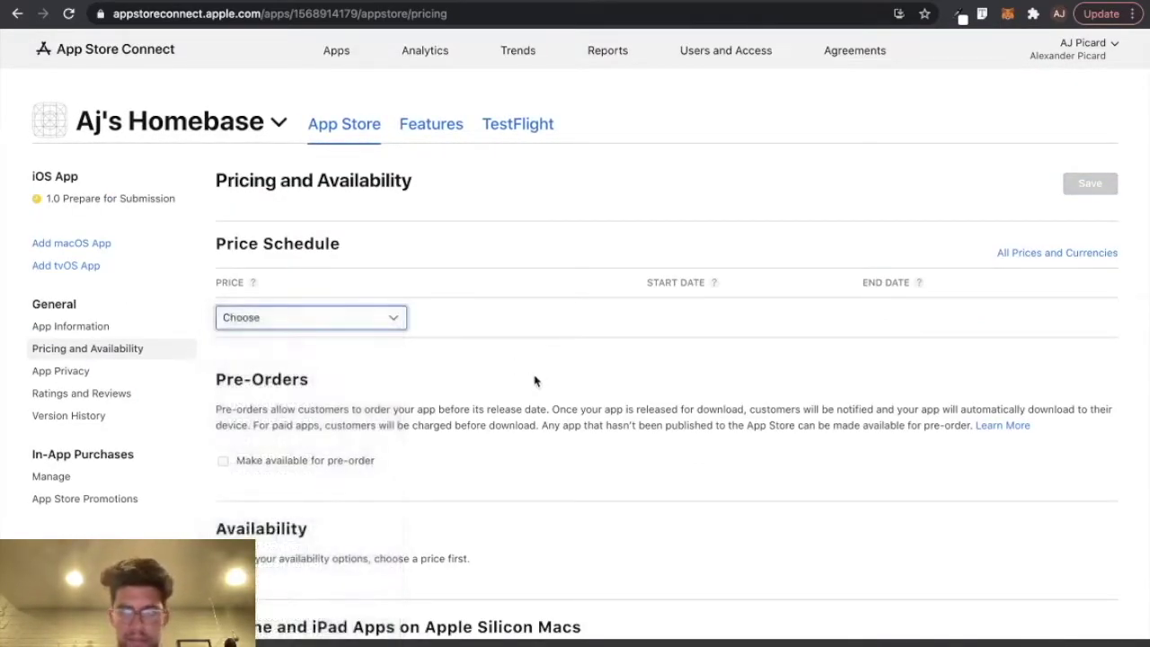
scroll(533, 380, "down", 2)
scroll(517, 380, "down", 1)
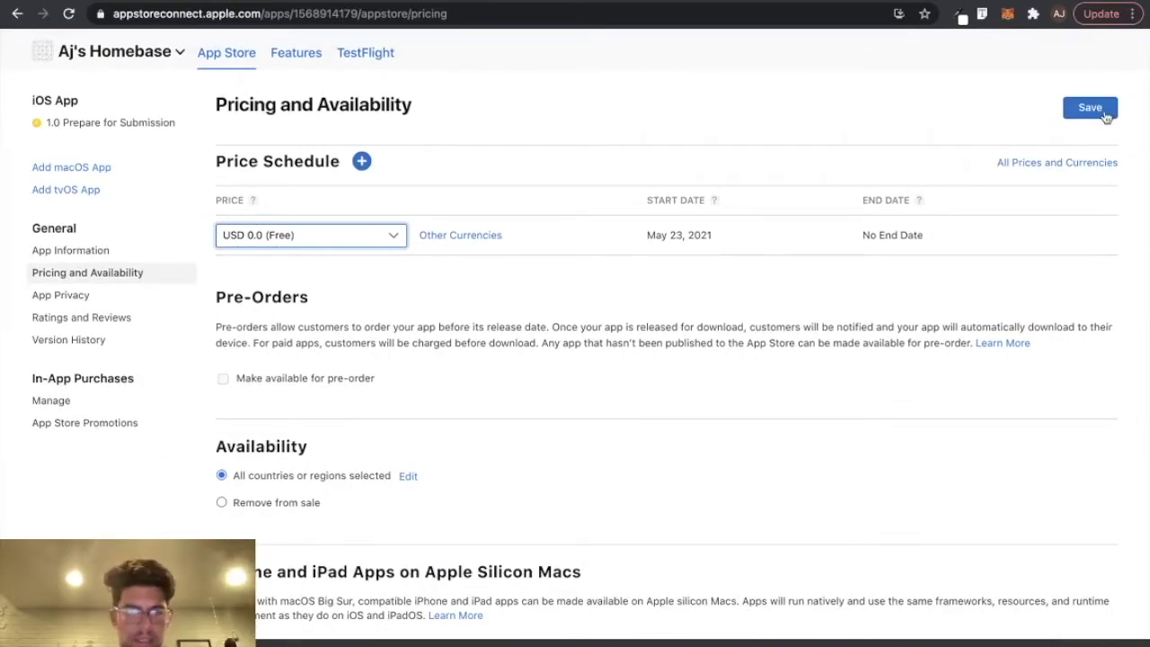
scroll(454, 398, "down", 10)
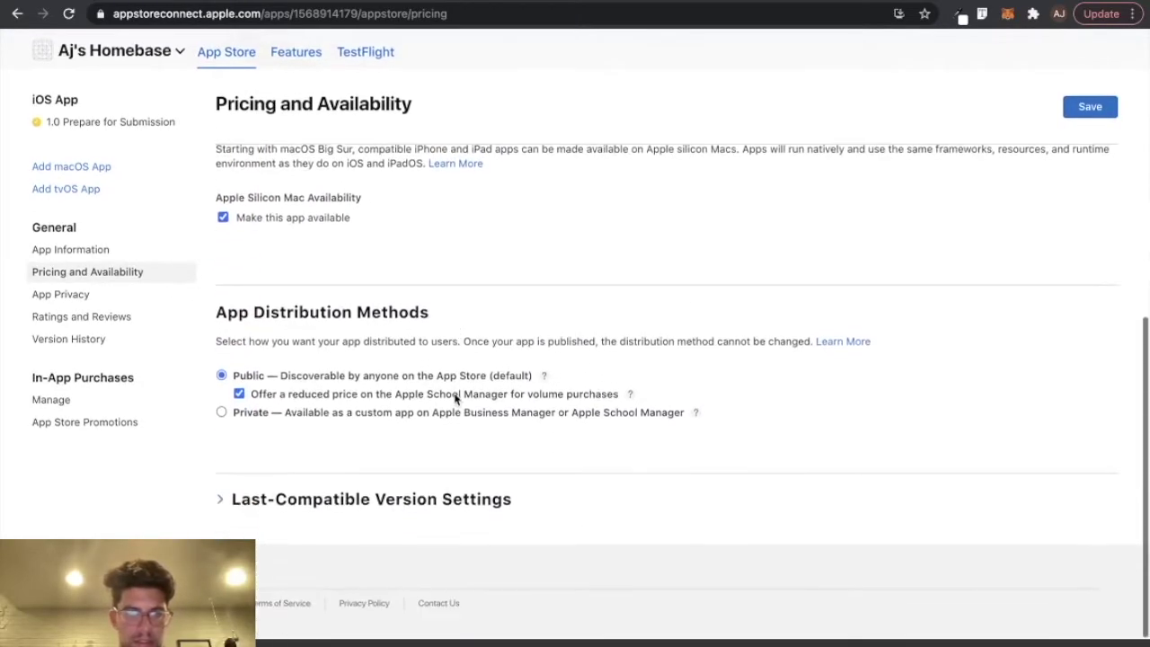
left_click(1089, 106)
- Add CodelessLabs.ipa from Downloads in Transporter and deliver it to App Store Connect
key("ctrl+Left")
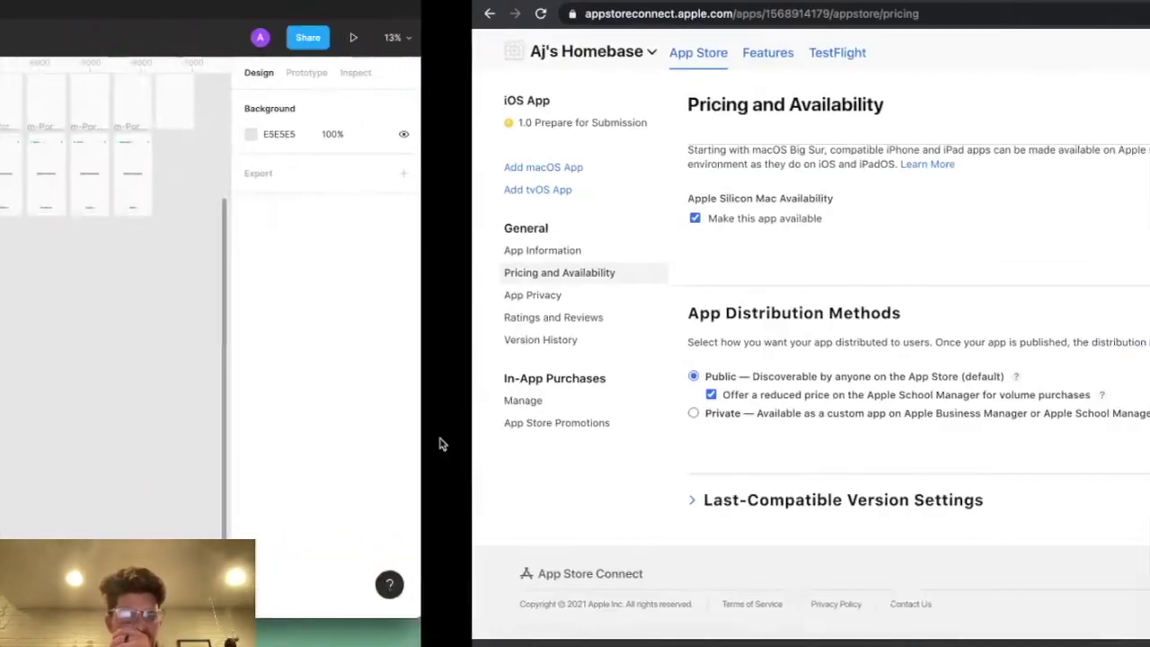
left_click(588, 637)
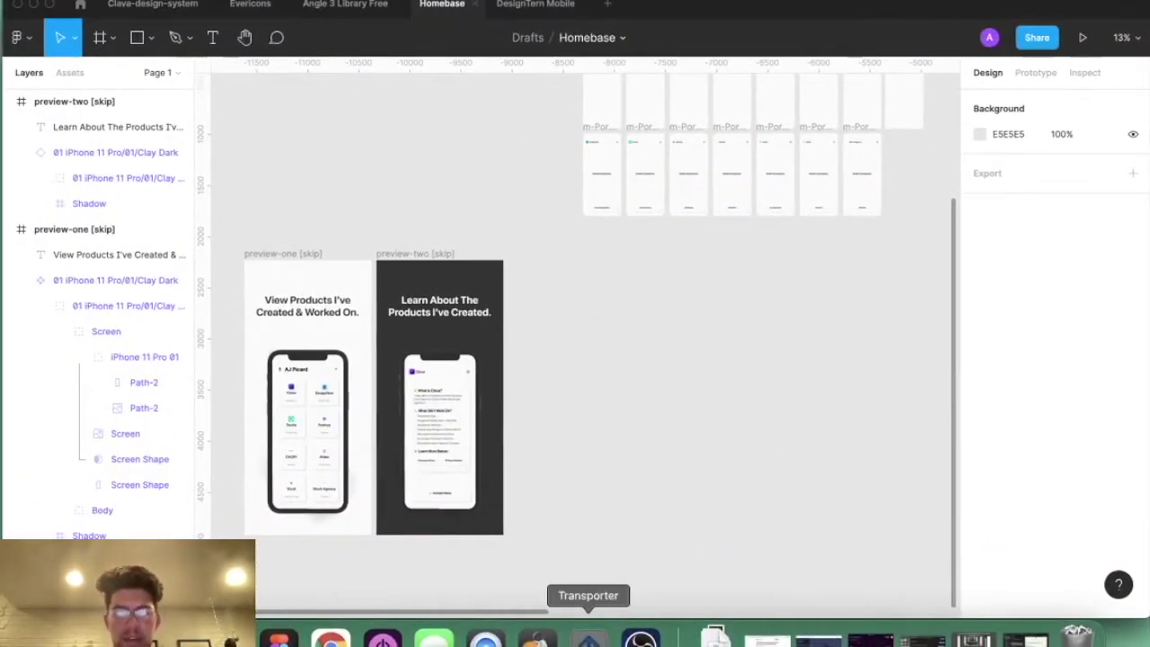
left_click(526, 398)
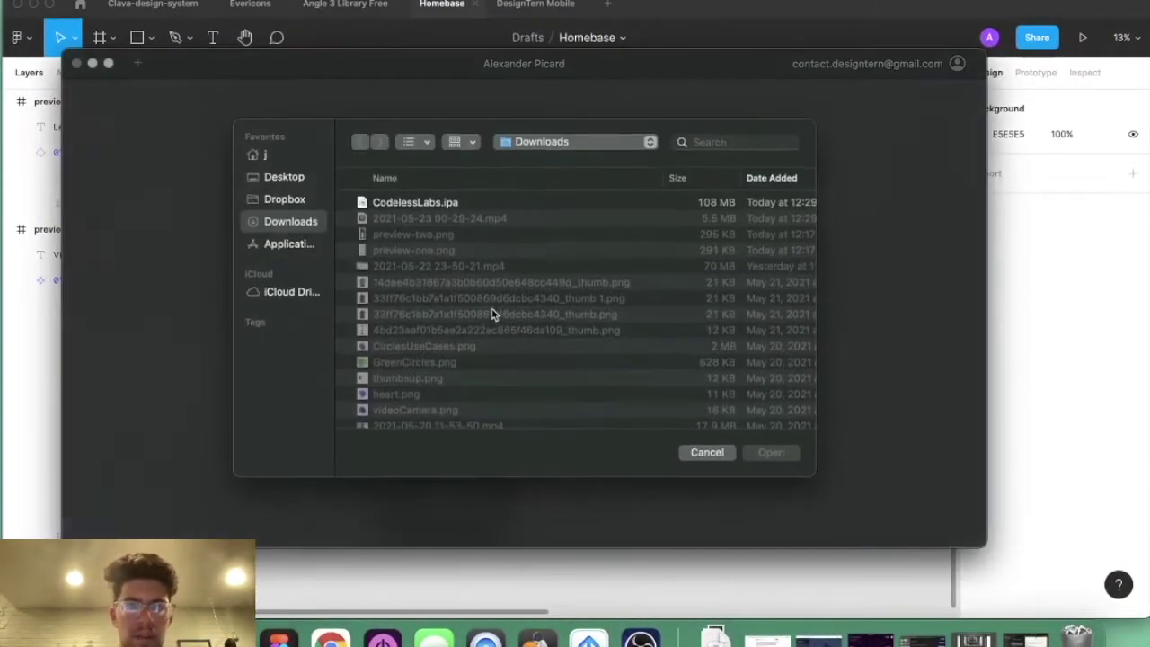
left_click(771, 453)
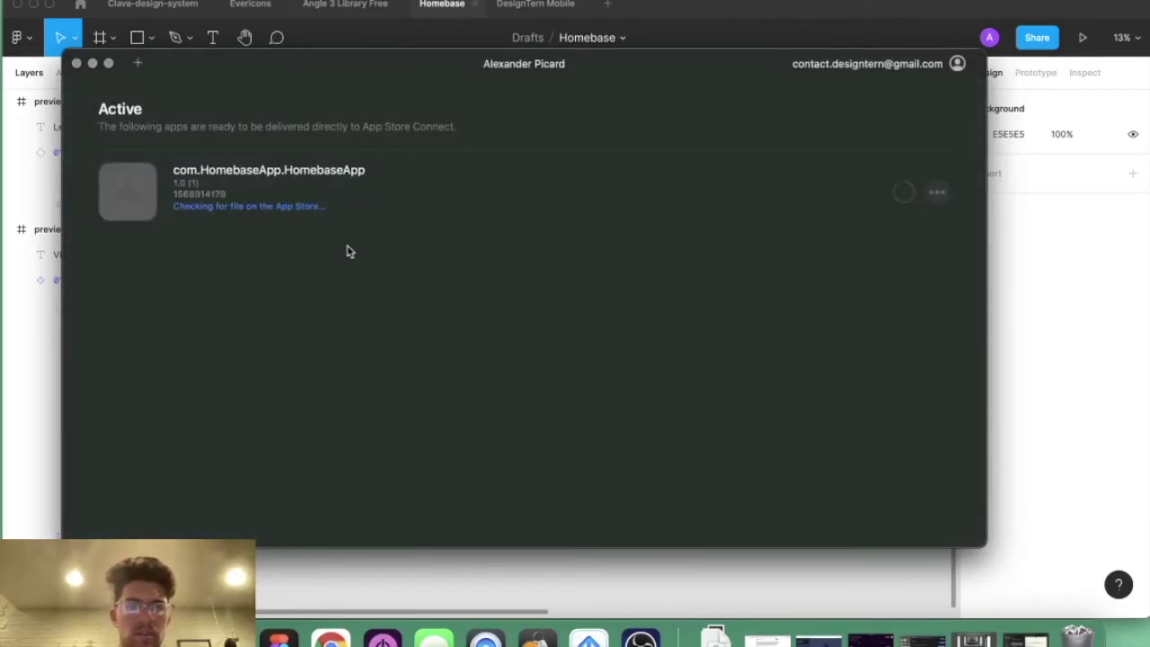
left_click(861, 196)
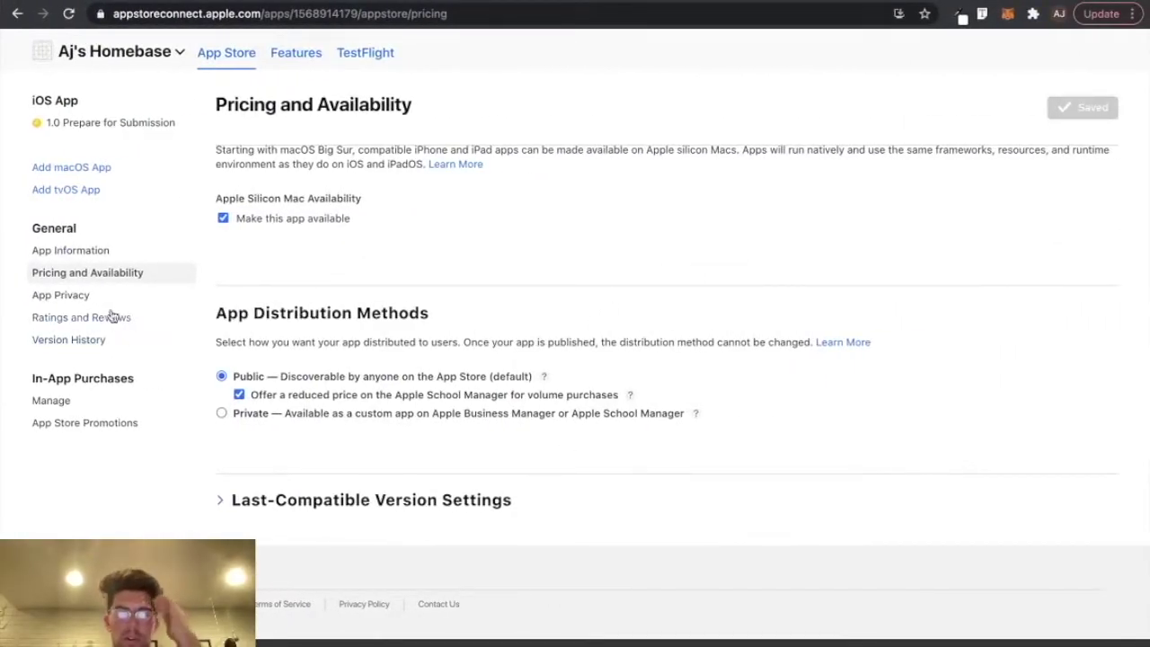
- On the App Information page, type the developer's name into the Subtitle field
left_click(74, 251)
scroll(649, 526, "down", 10)
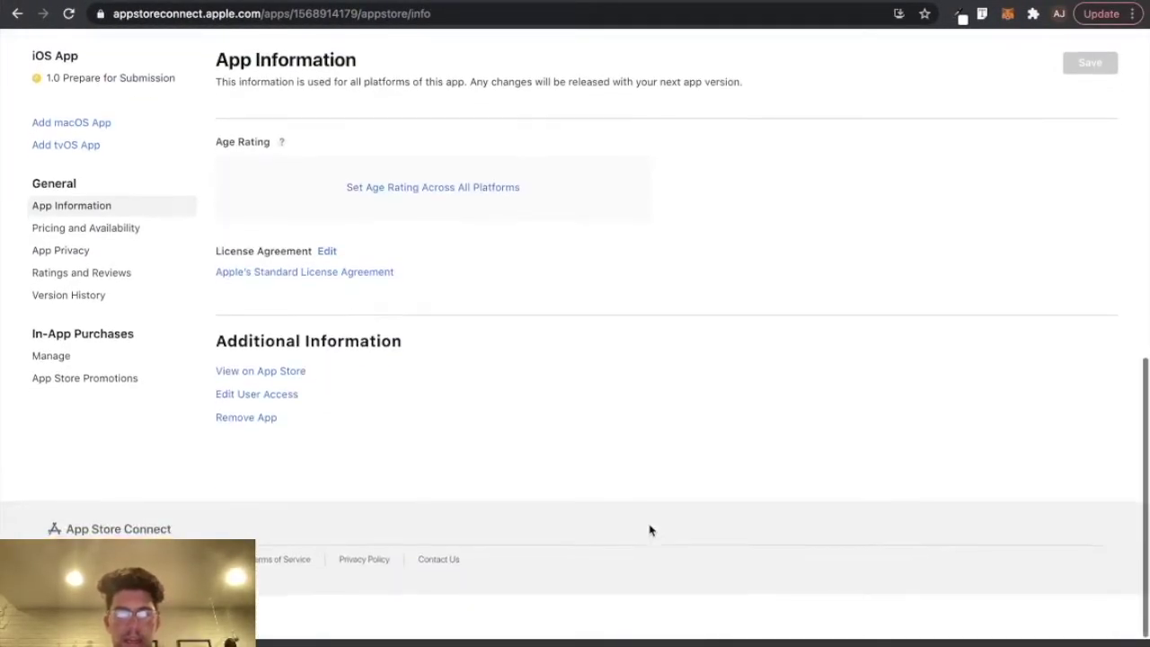
scroll(649, 527, "up", 7)
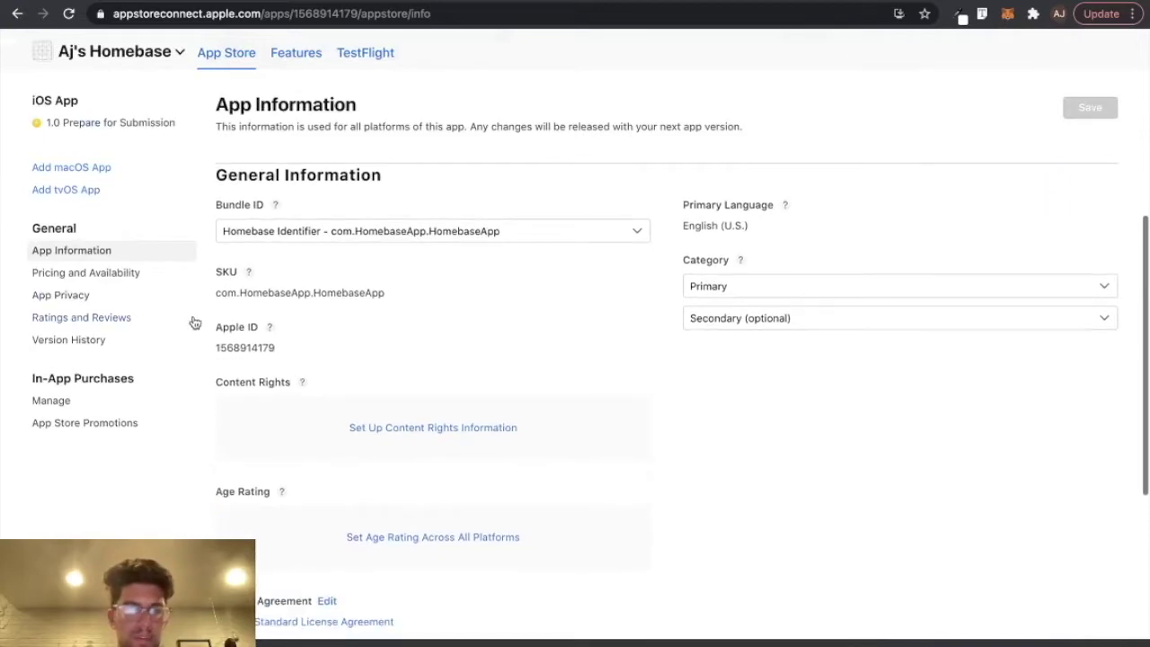
left_click(93, 125)
scroll(435, 490, "down", 12)
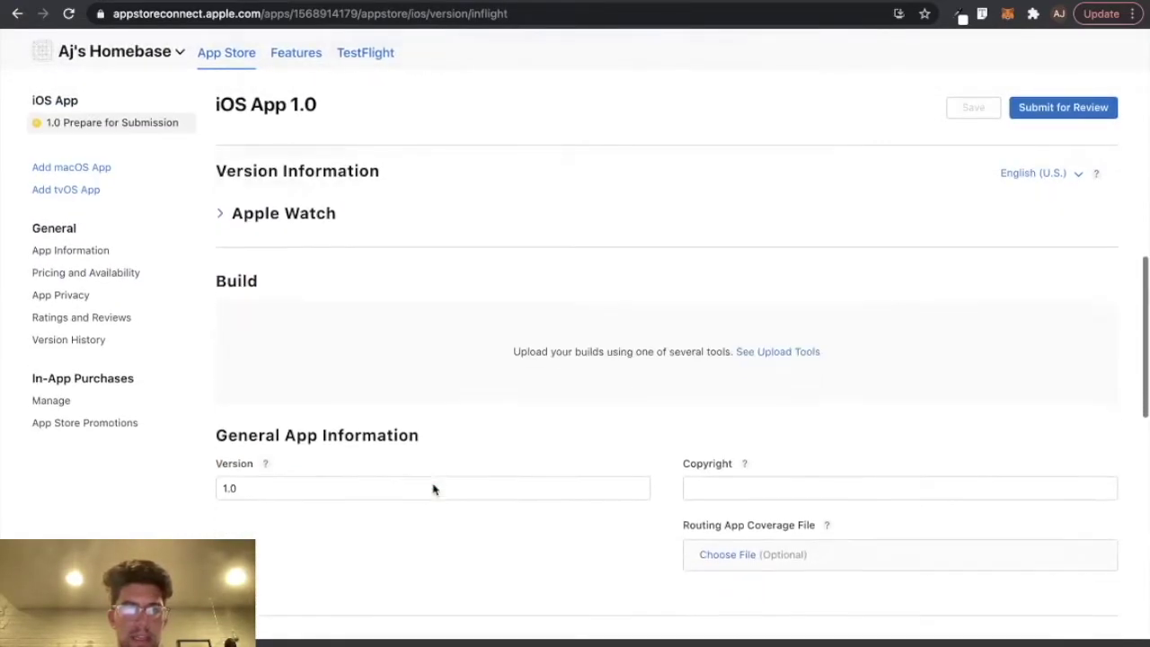
left_click(70, 251)
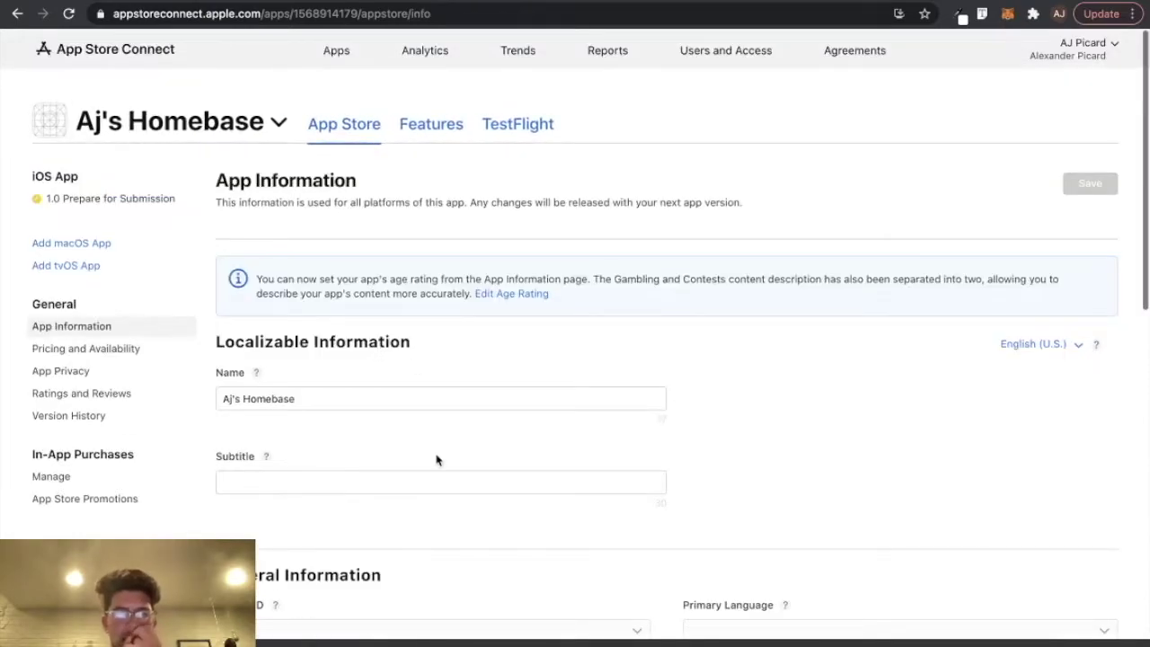
left_click(274, 483)
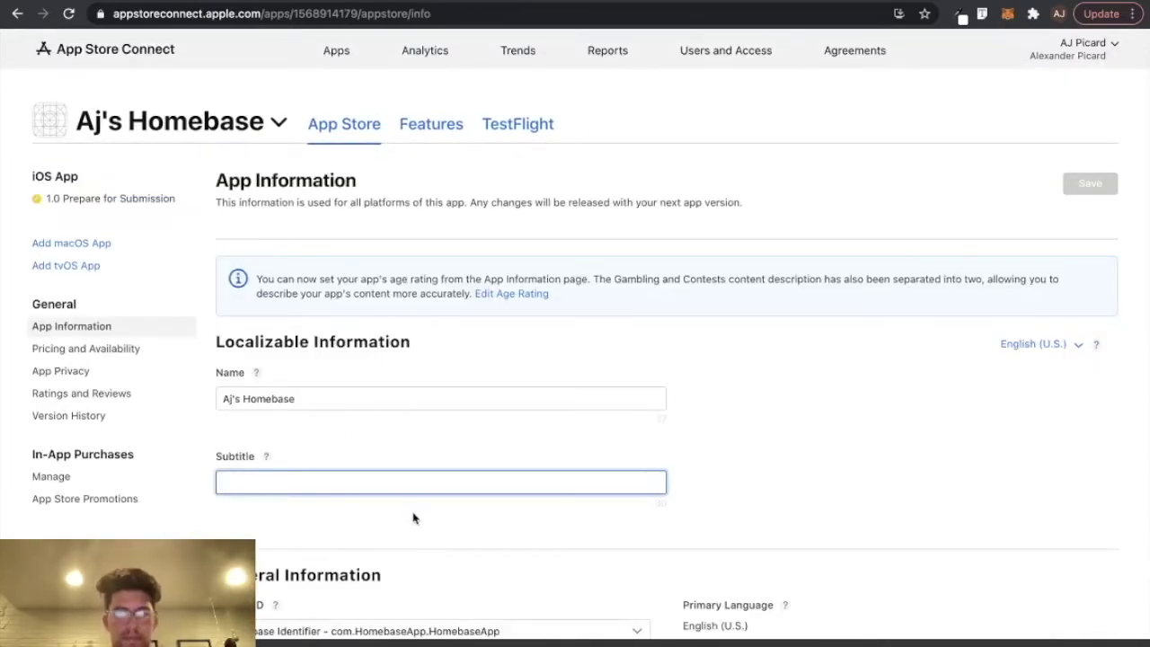
type("Aj Picard Portfolio App")
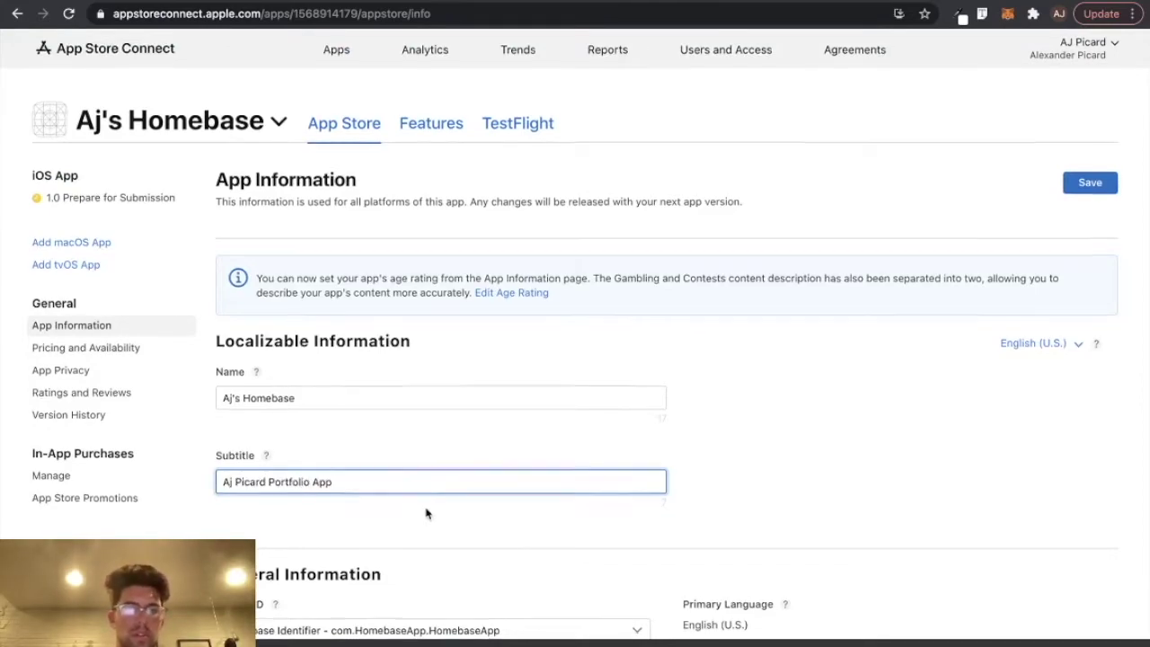
scroll(427, 512, "down", 2)
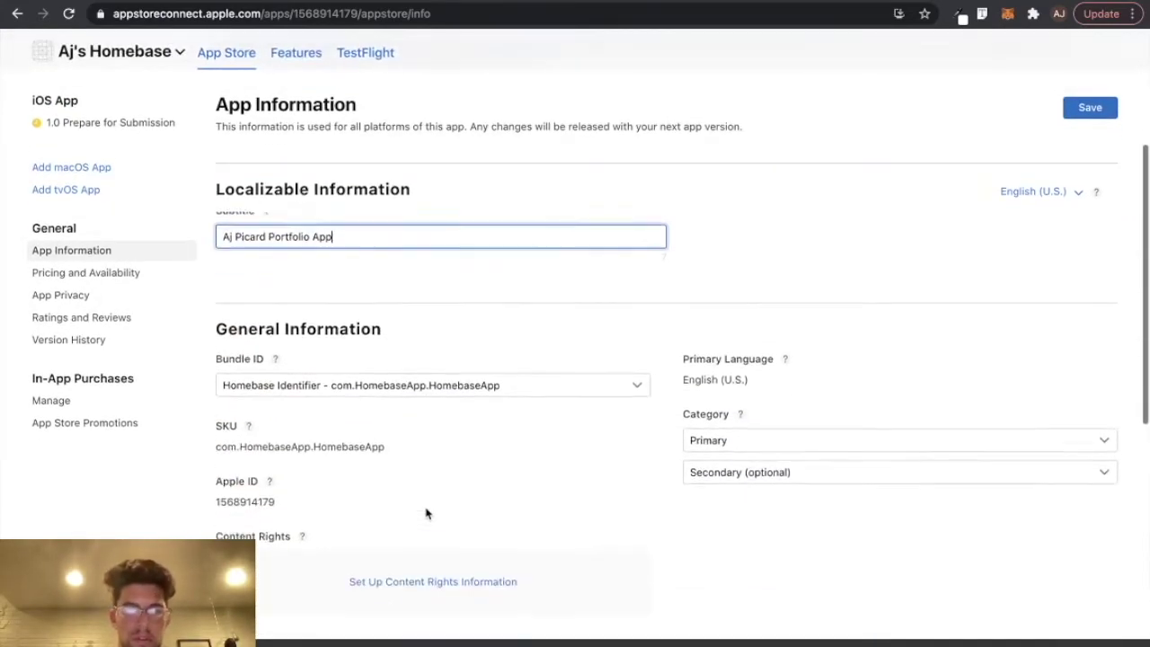
- Set the primary category to Graphics & Design
left_click(800, 374)
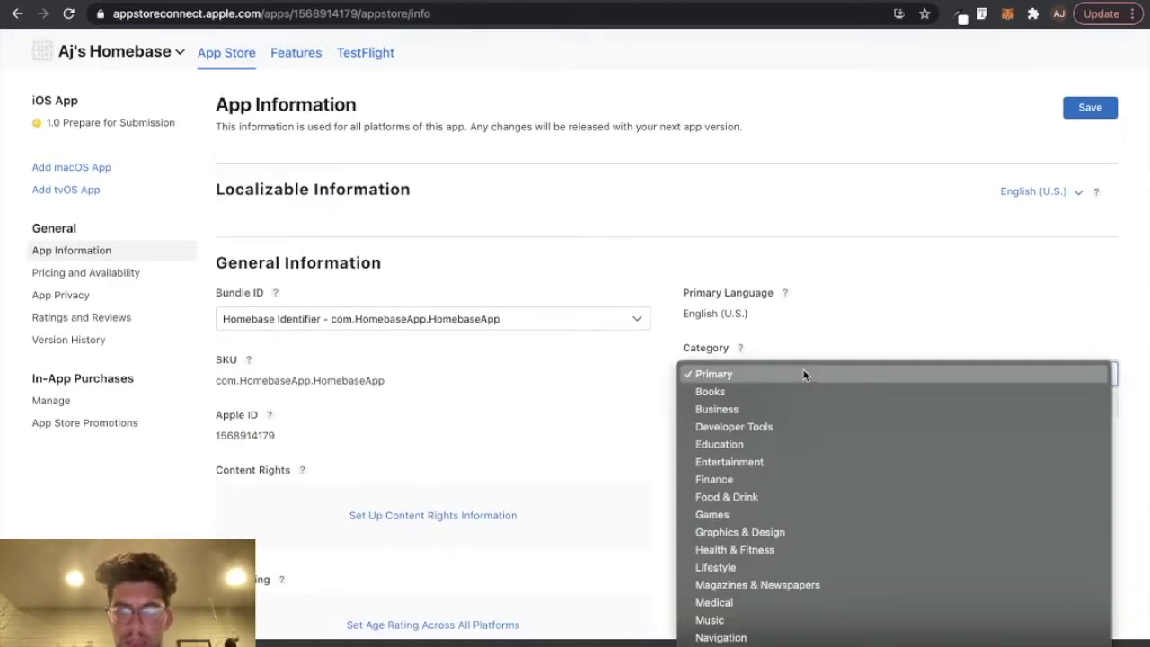
scroll(816, 461, "down", 1)
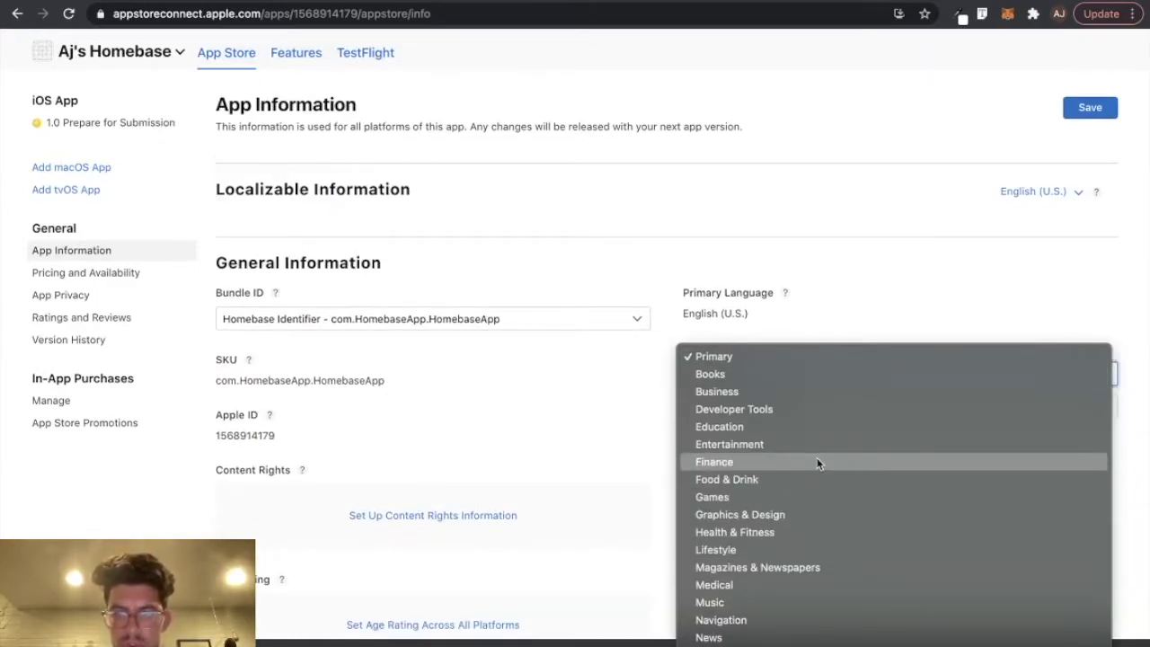
scroll(817, 462, "down", 3)
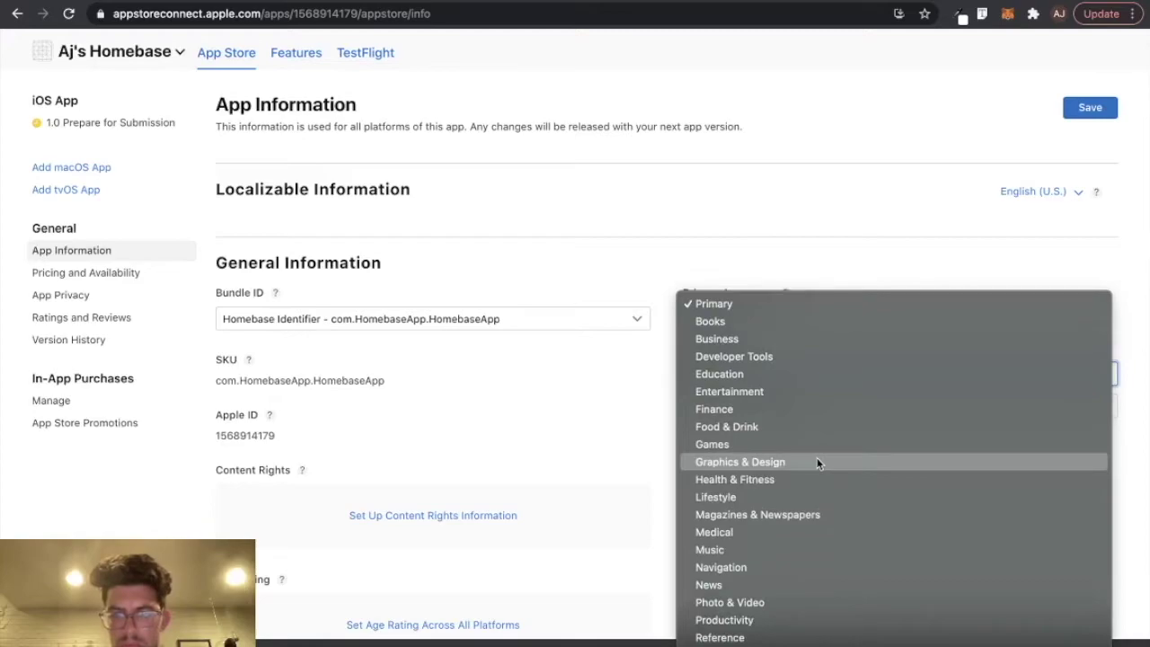
scroll(817, 462, "down", 5)
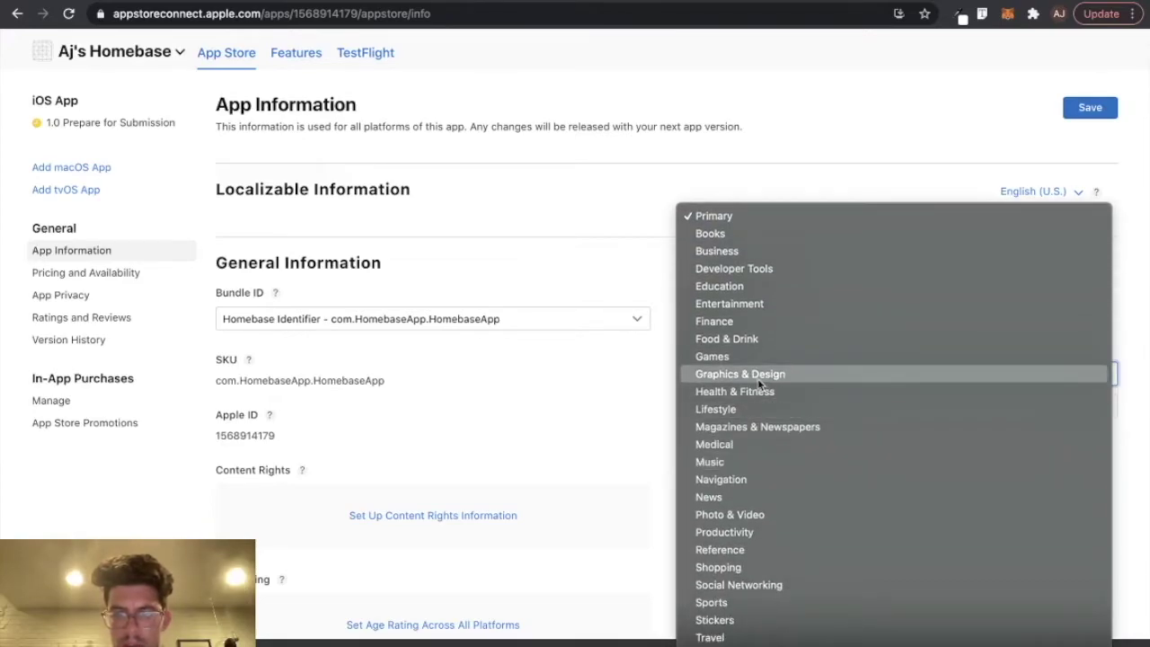
scroll(819, 504, "down", 1)
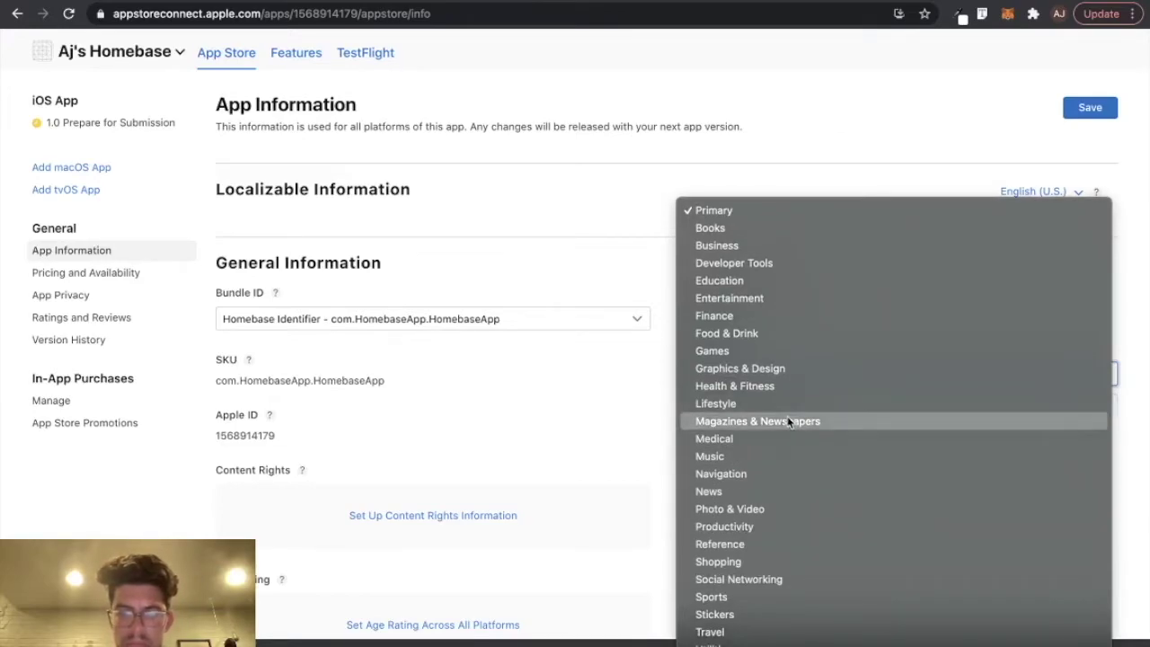
left_click(742, 368)
- Set the secondary category to Business
left_click(750, 400)
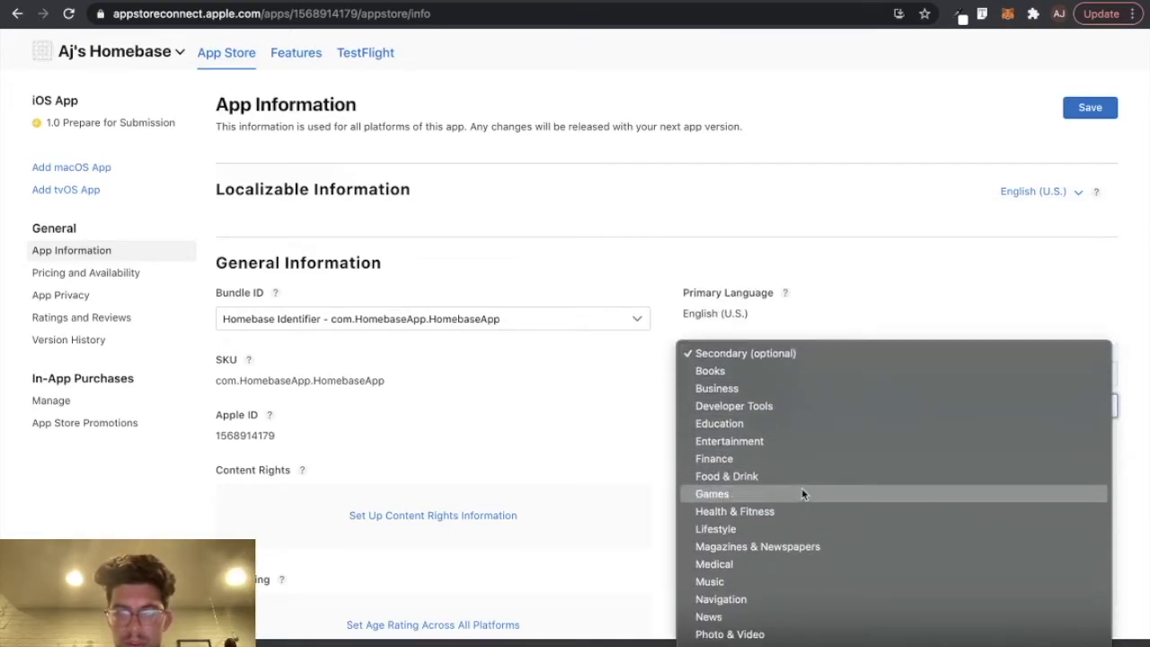
scroll(803, 494, "down", 4)
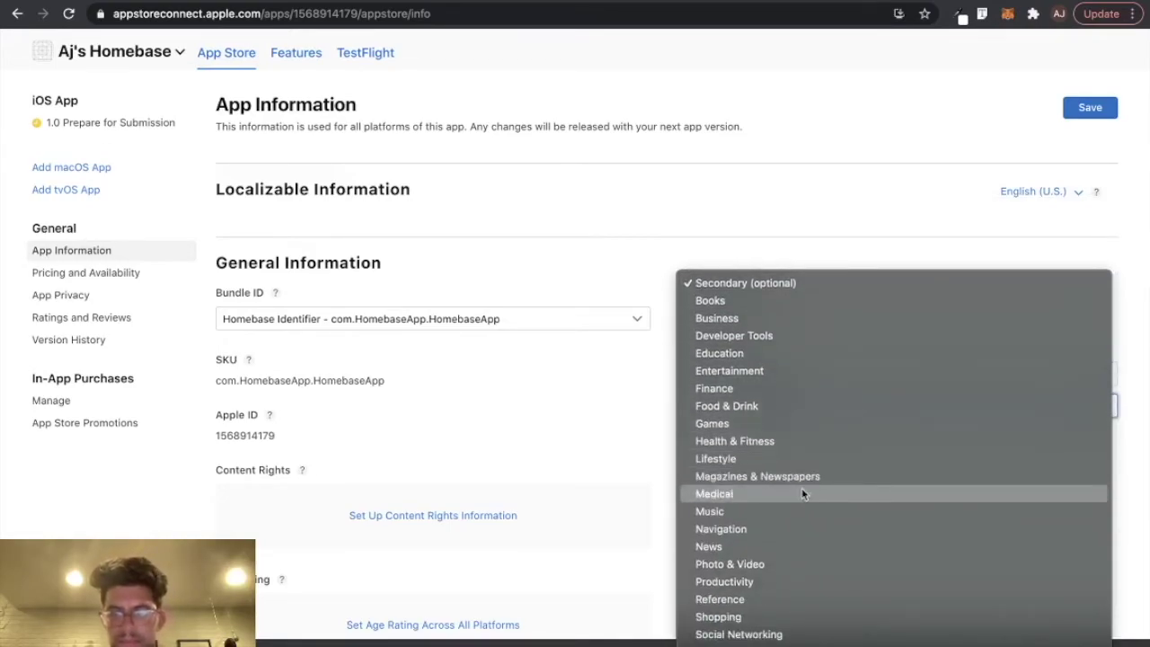
scroll(802, 493, "down", 1)
scroll(802, 493, "down", 2)
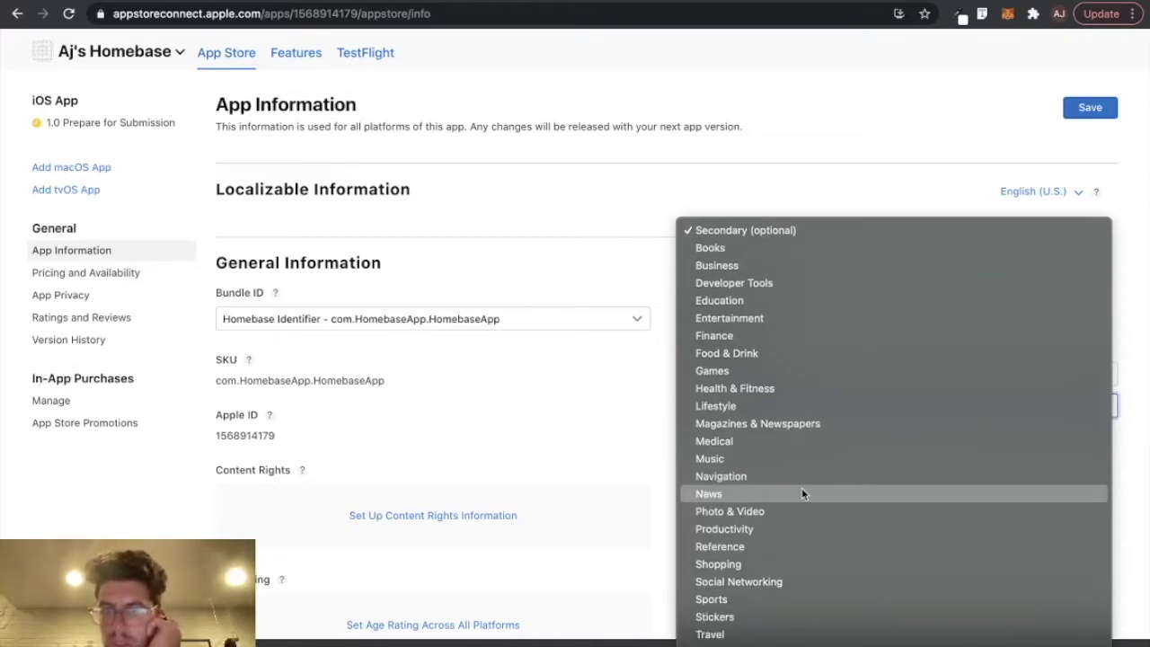
scroll(802, 493, "down", 1)
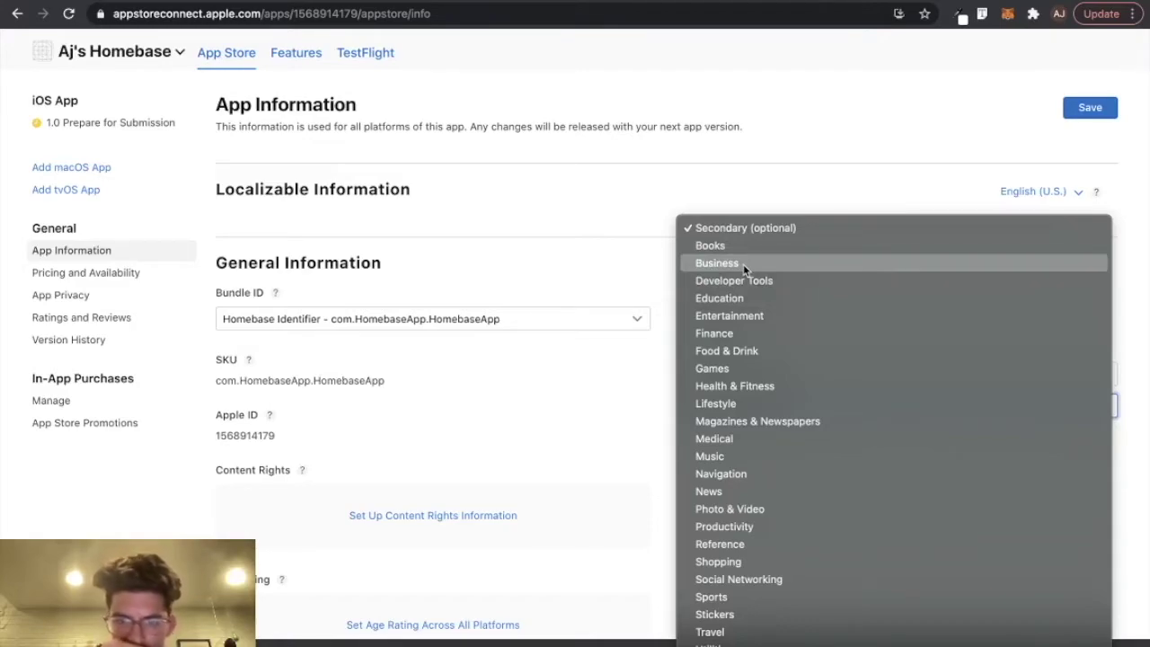
left_click(743, 264)
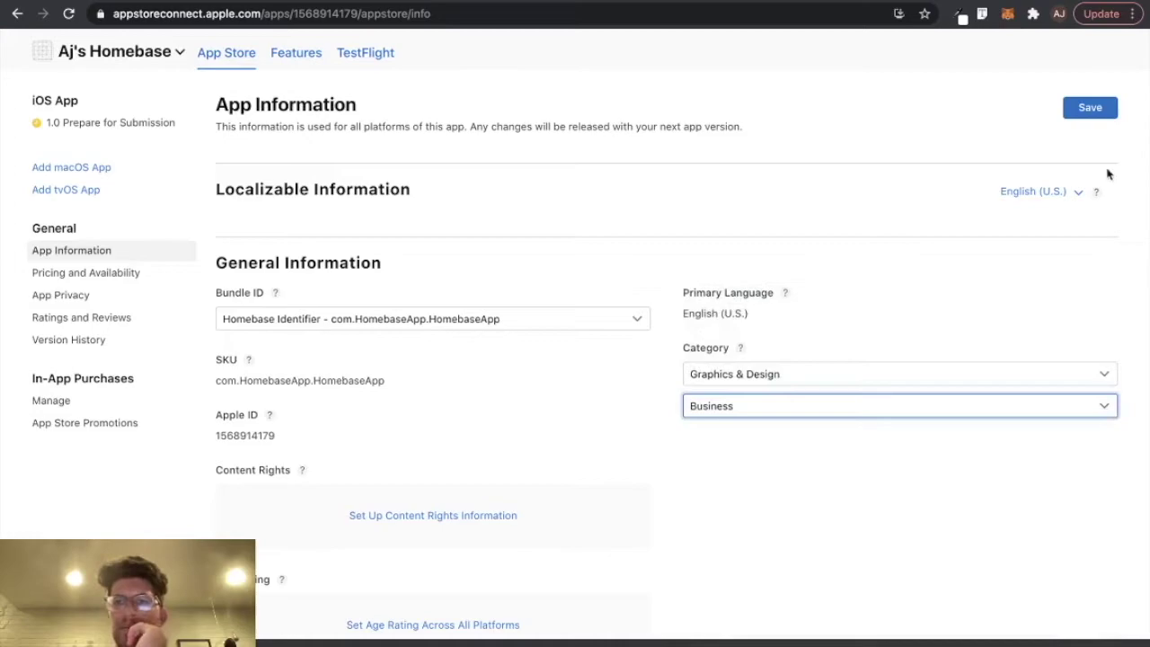
- Declare in Content Rights that the app has no third-party content
left_click(435, 519)
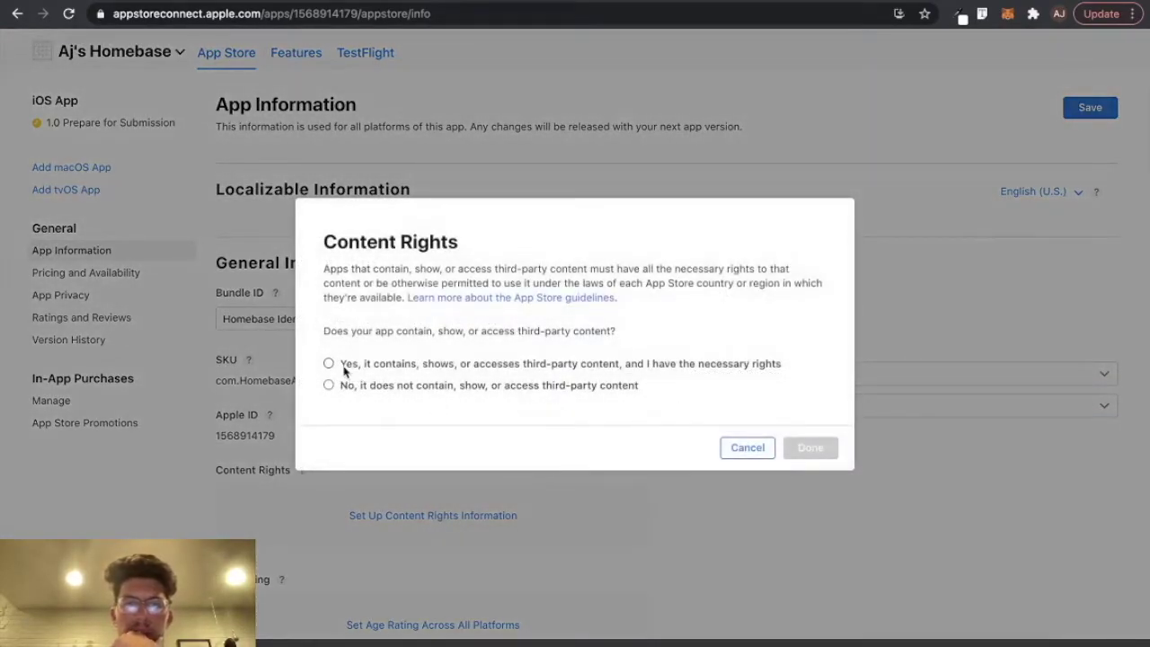
left_click(329, 386)
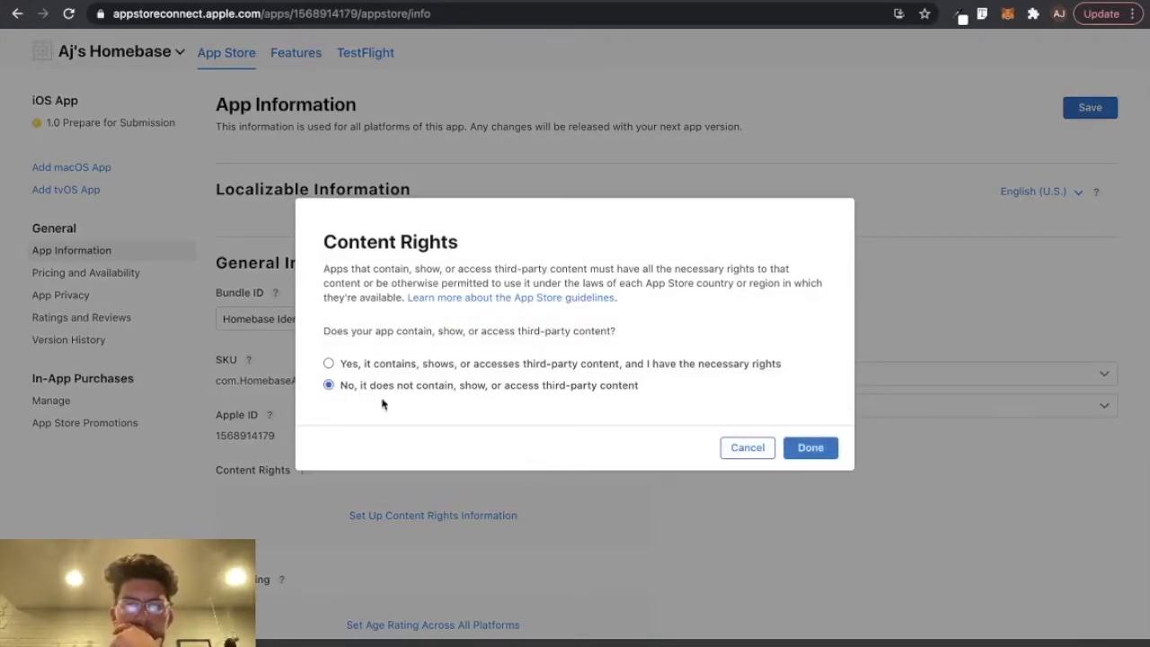
left_click(809, 448)
scroll(508, 585, "down", 1)
- Rate every age-rating content category, including violence, profanity, horror, drugs, sexual content and contests, as None
left_click(419, 456)
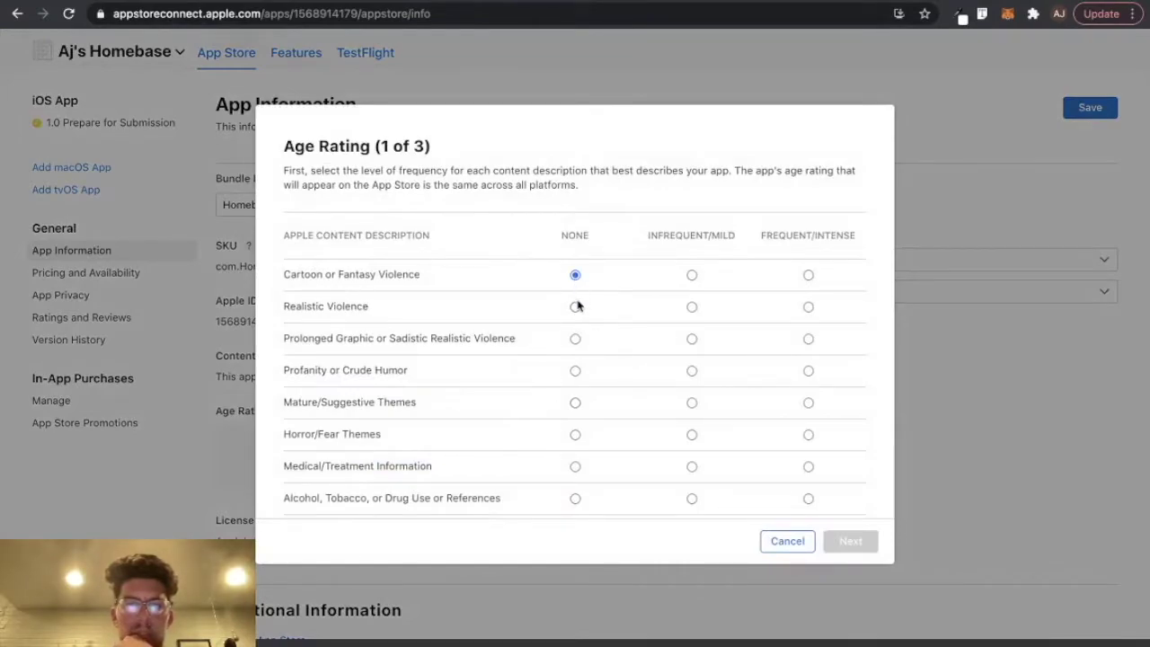
left_click(575, 337)
left_click(575, 306)
left_click(574, 370)
left_click(575, 435)
scroll(581, 445, "down", 2)
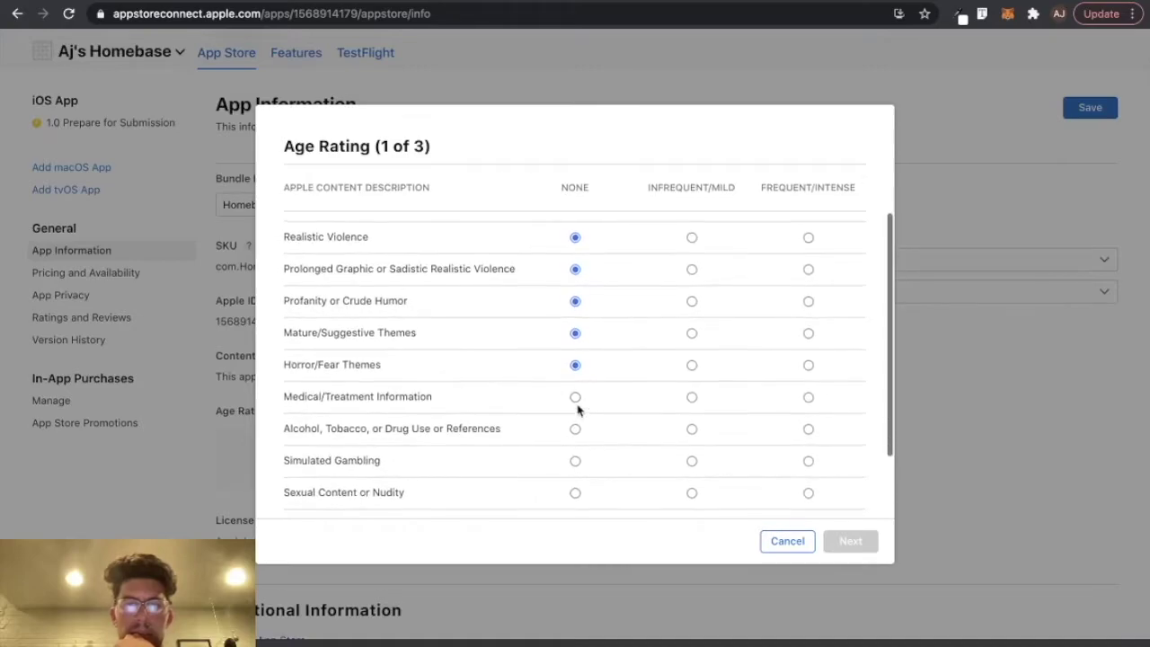
left_click(575, 429)
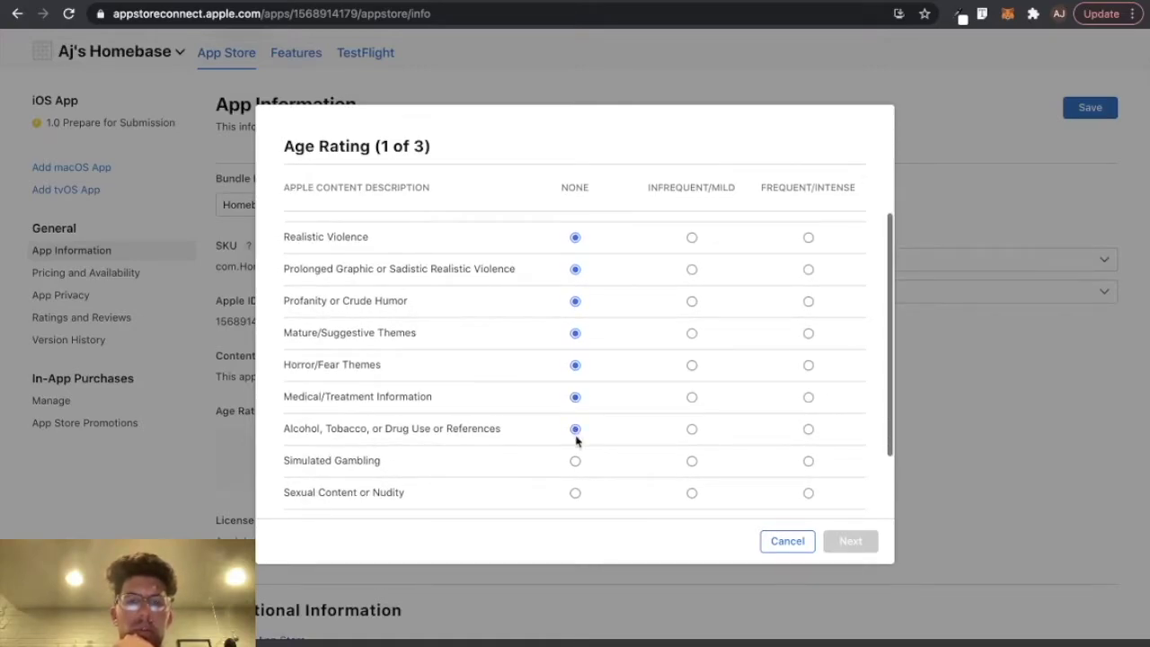
scroll(581, 485, "down", 1)
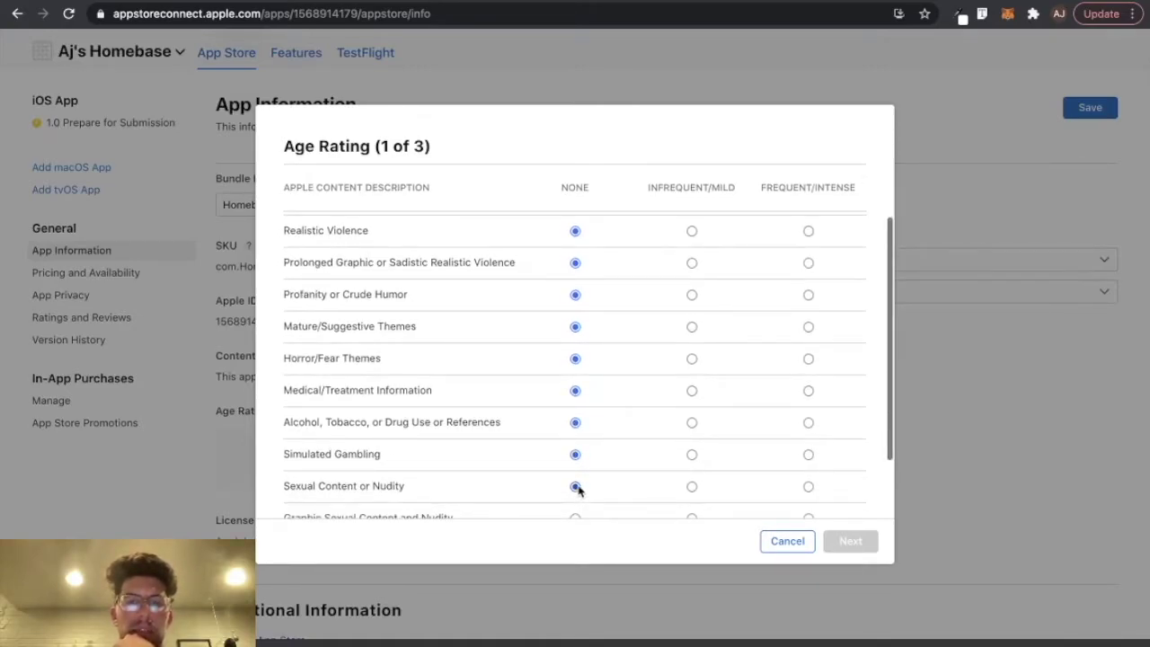
scroll(579, 487, "down", 1)
left_click(575, 478)
scroll(575, 503, "down", 1)
left_click(575, 469)
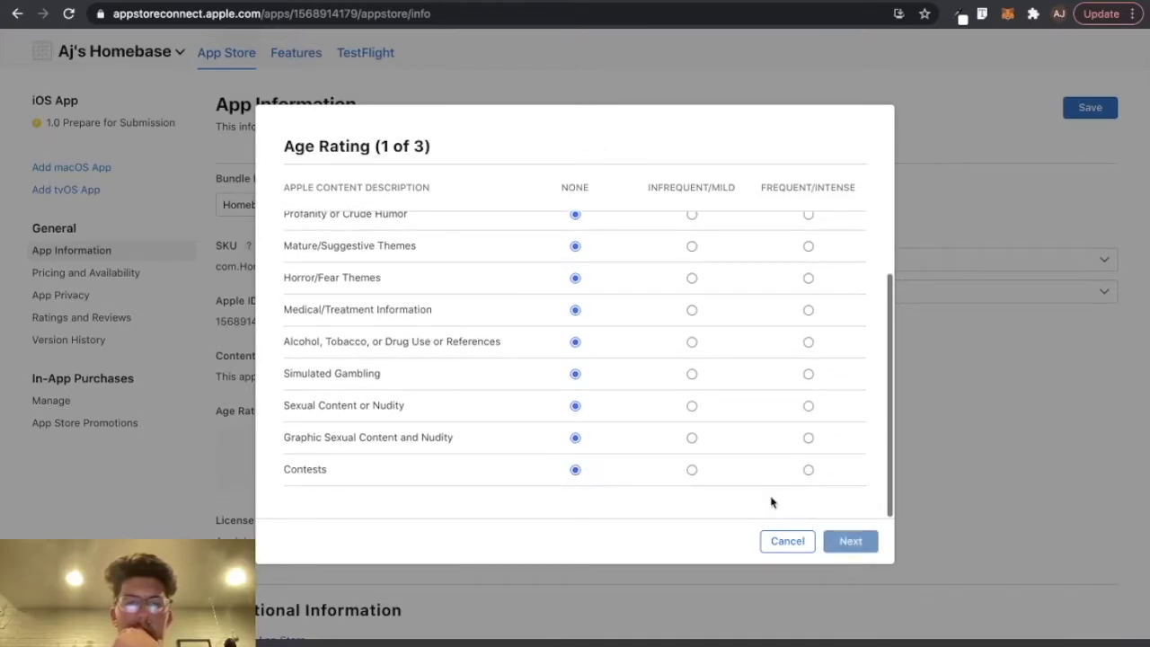
left_click(850, 541)
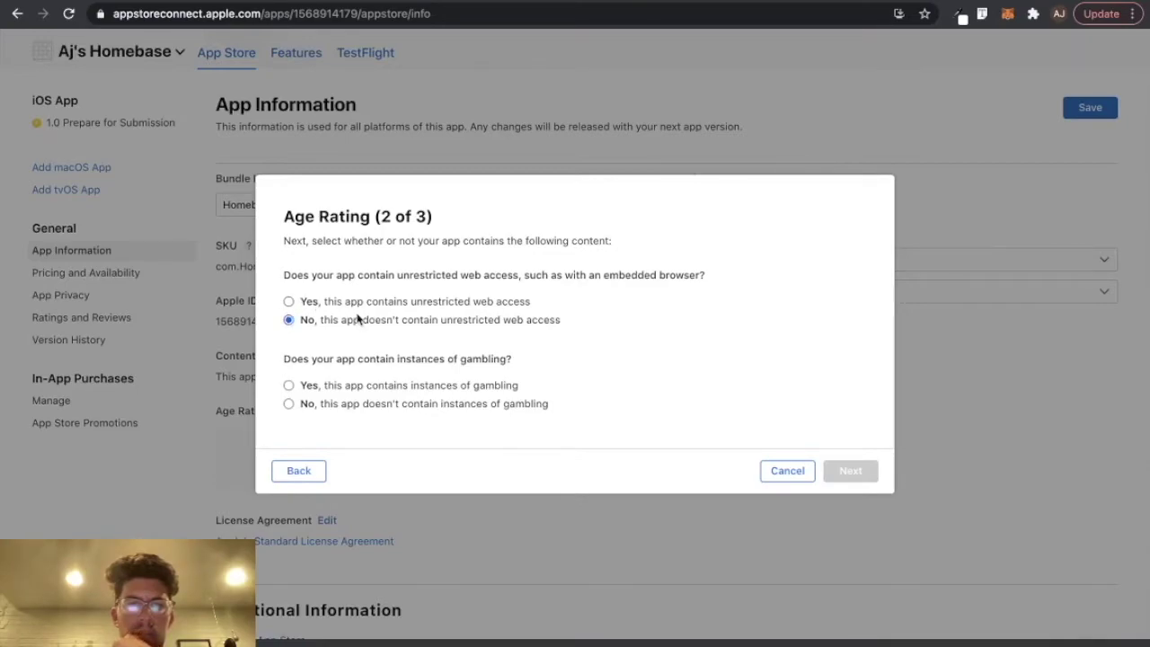
- Declare no gambling and restrict the app to Ages 17+
left_click(288, 403)
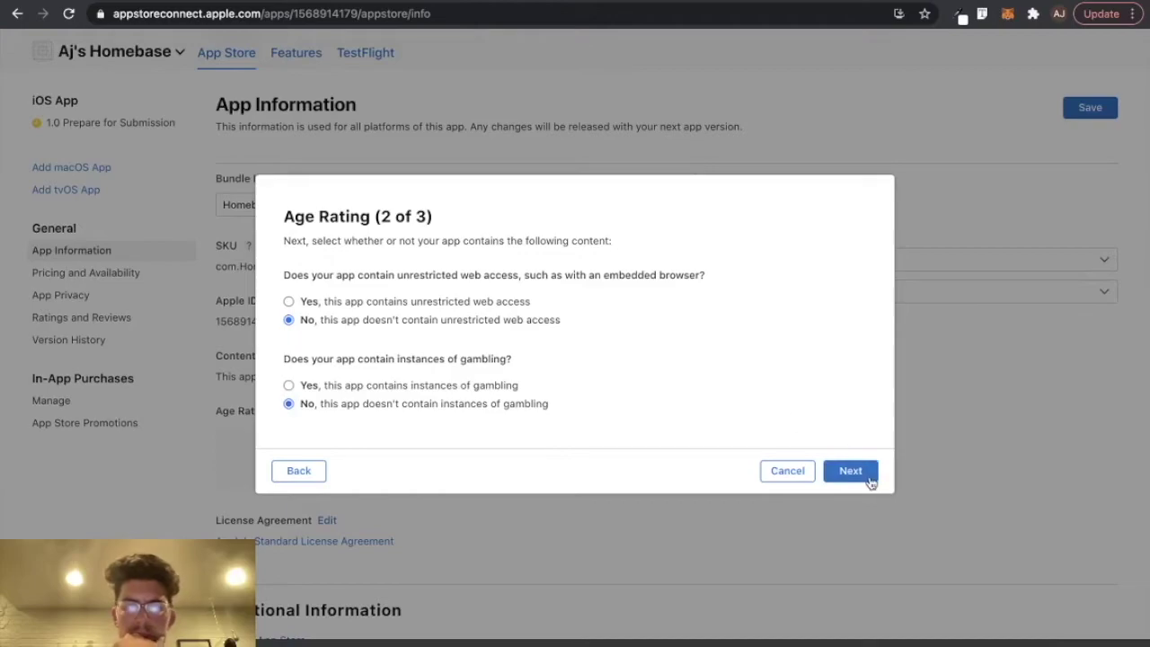
left_click(869, 480)
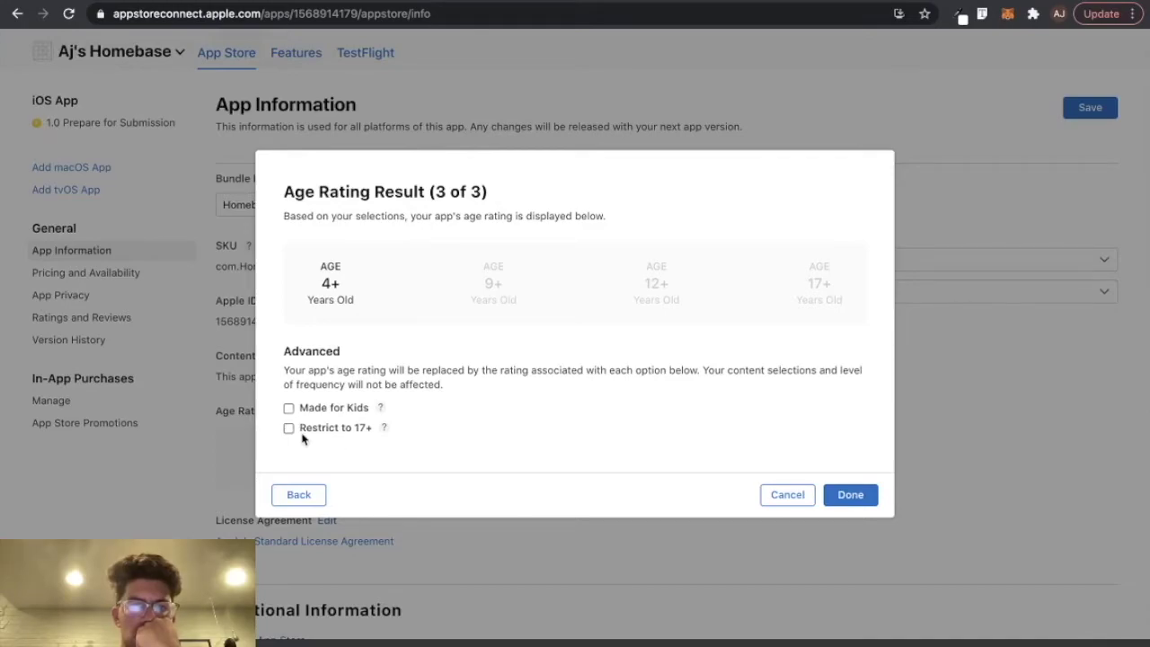
left_click(289, 408)
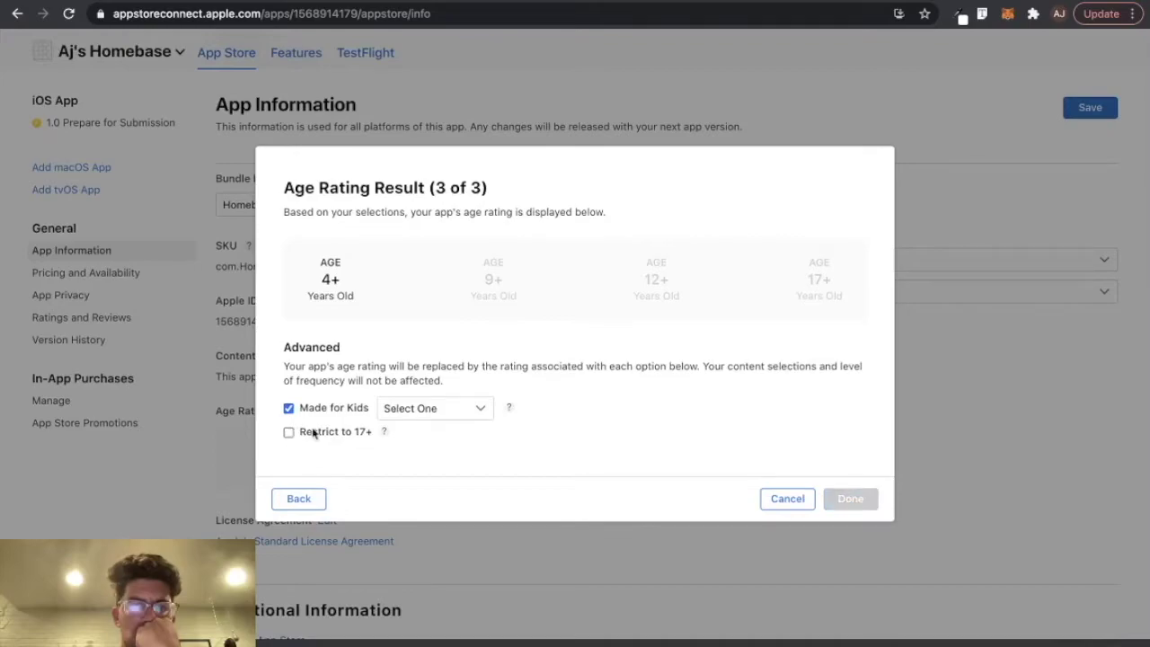
left_click(454, 409)
left_click(288, 407)
left_click(288, 408)
left_click(288, 432)
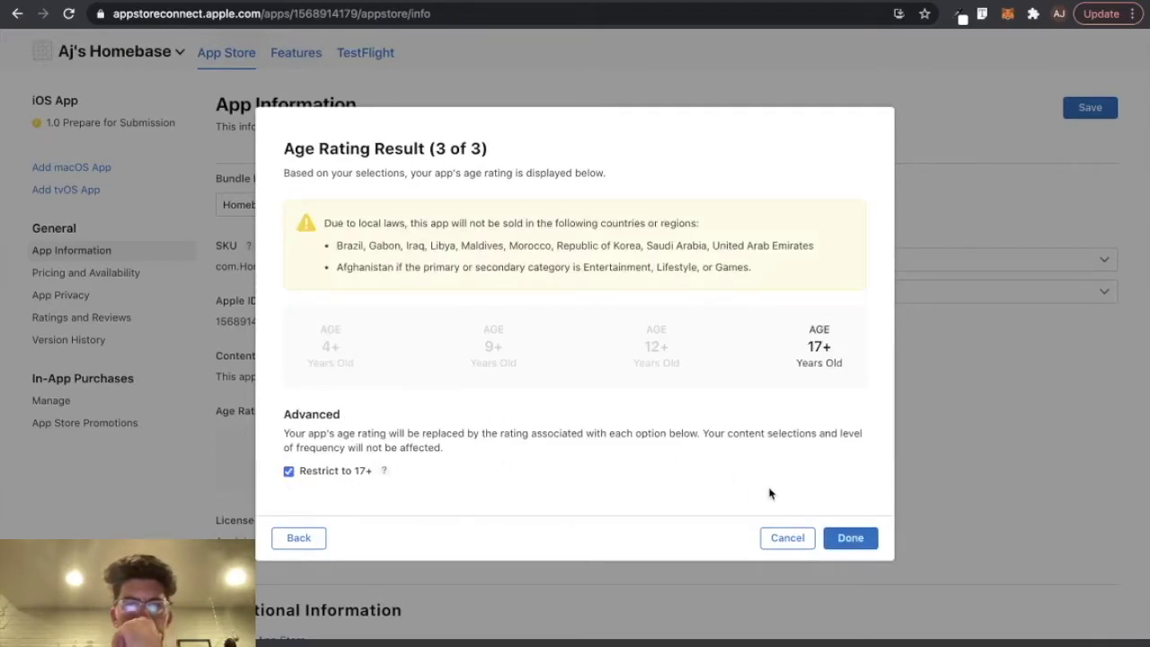
left_click(852, 539)
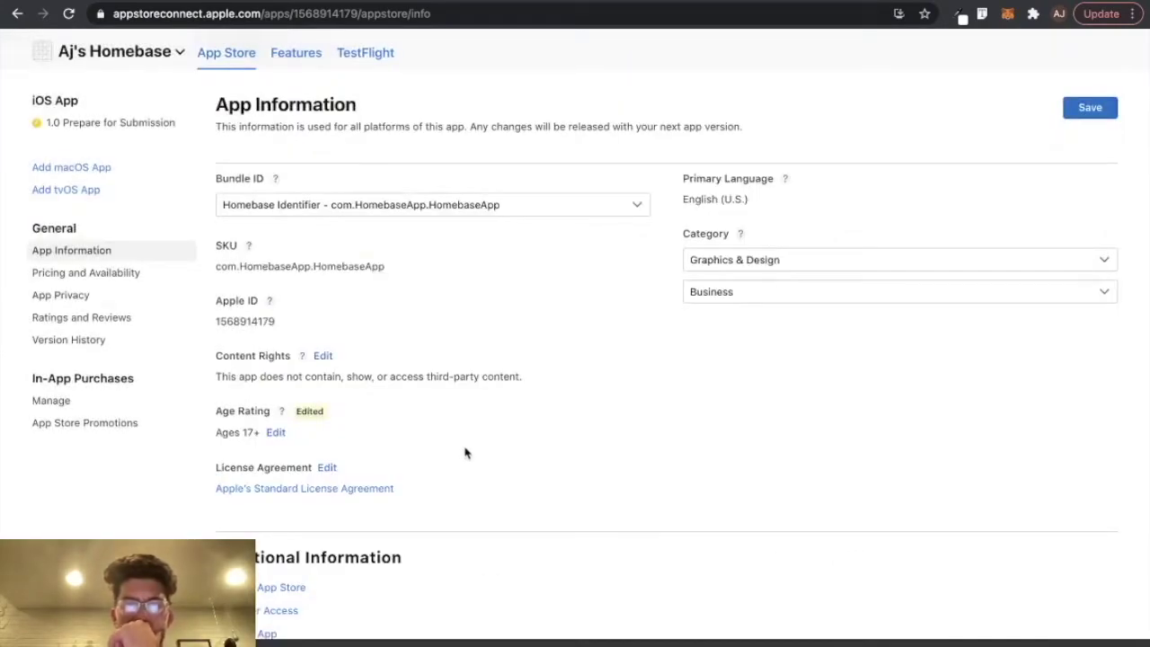
- Save the app information and go to App Privacy
scroll(679, 464, "down", 2)
left_click(1091, 104)
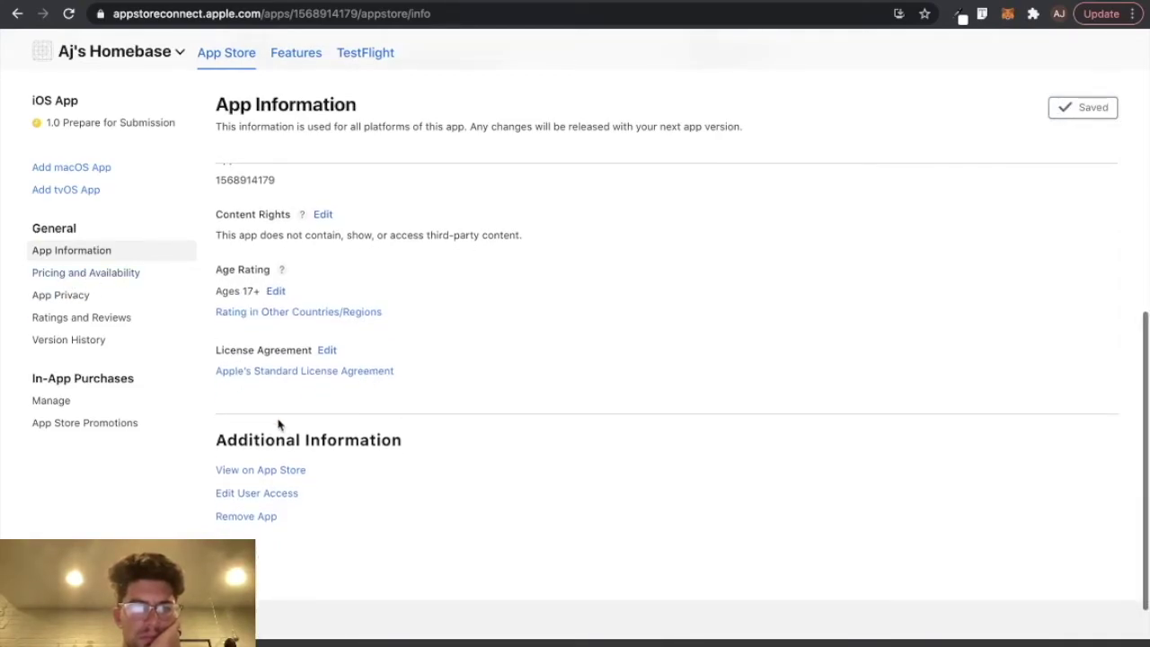
left_click(67, 299)
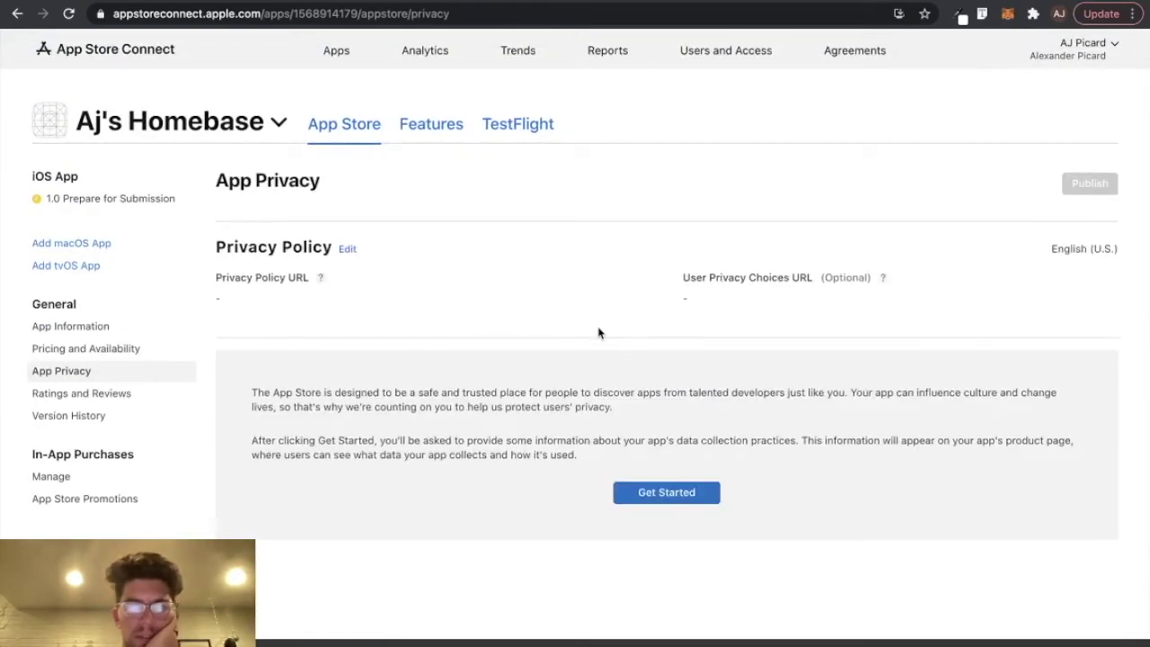
- Start the privacy questionnaire, review the data types, then answer that no data is collected
left_click(662, 497)
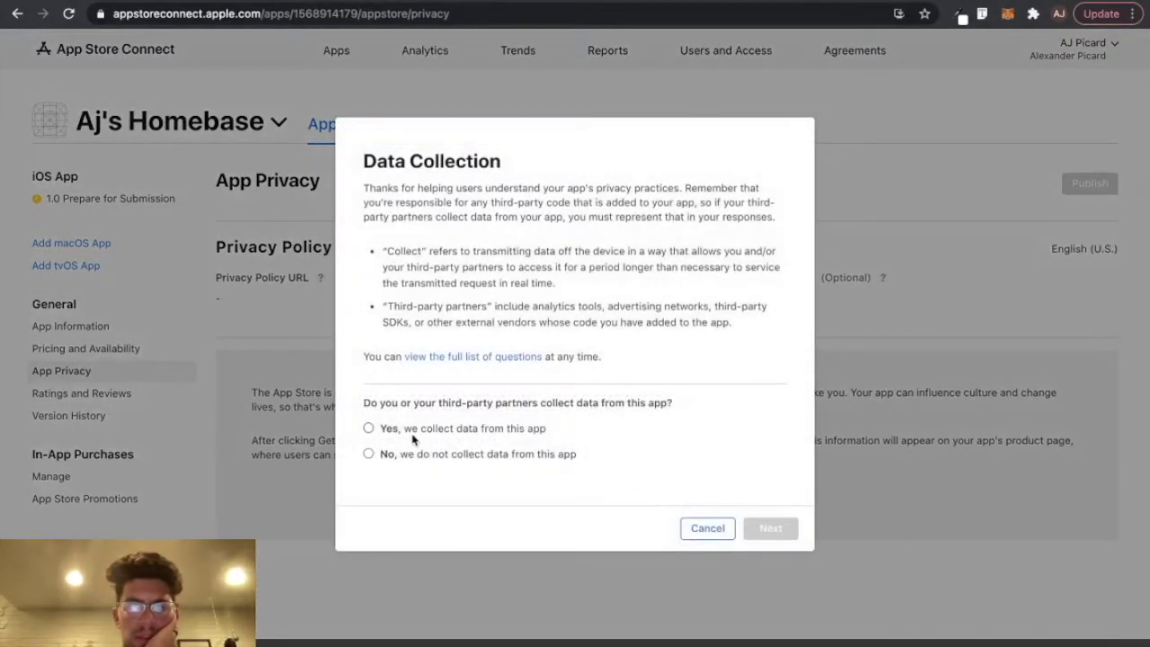
left_click(369, 429)
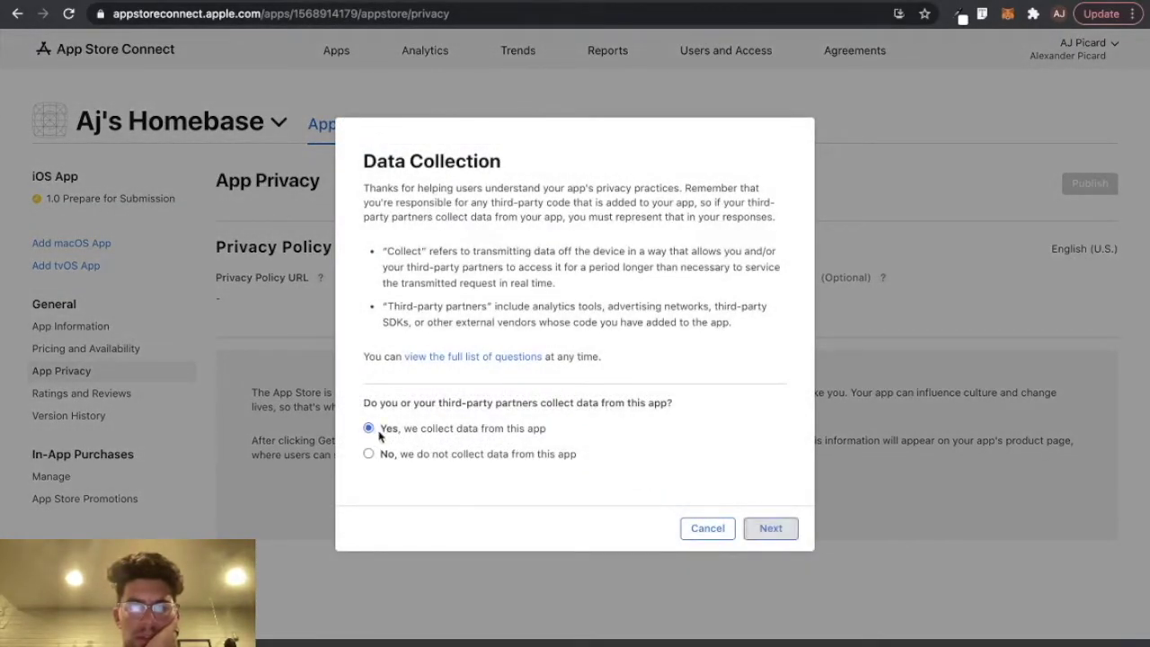
left_click(761, 528)
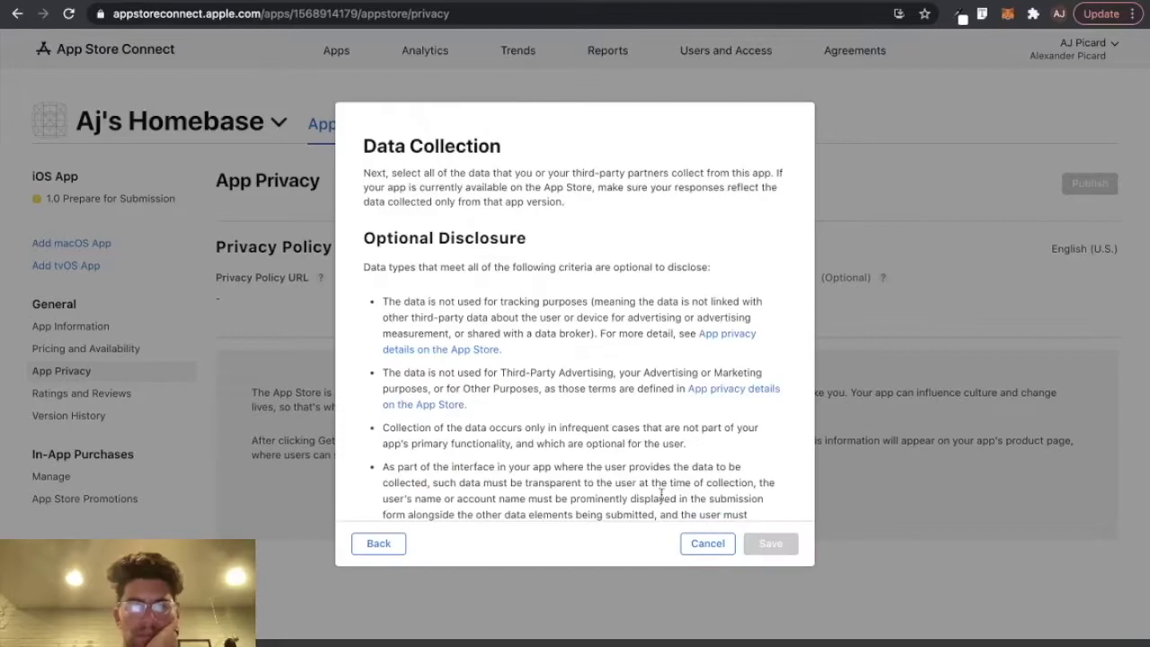
scroll(434, 366, "down", 20)
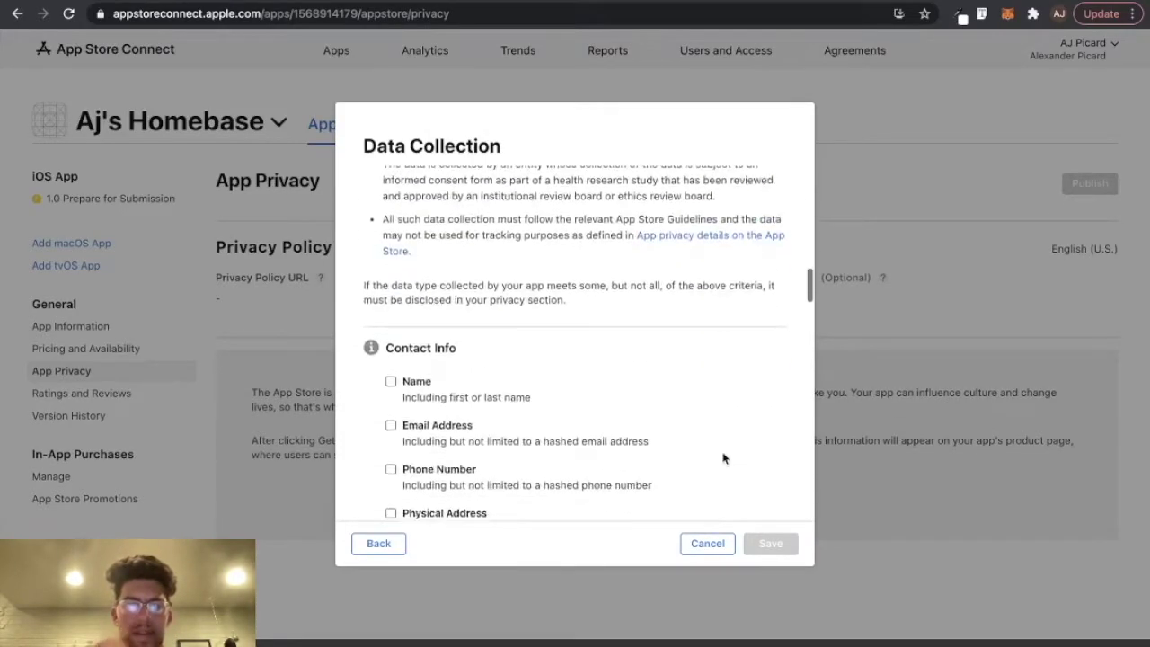
scroll(723, 458, "up", 15)
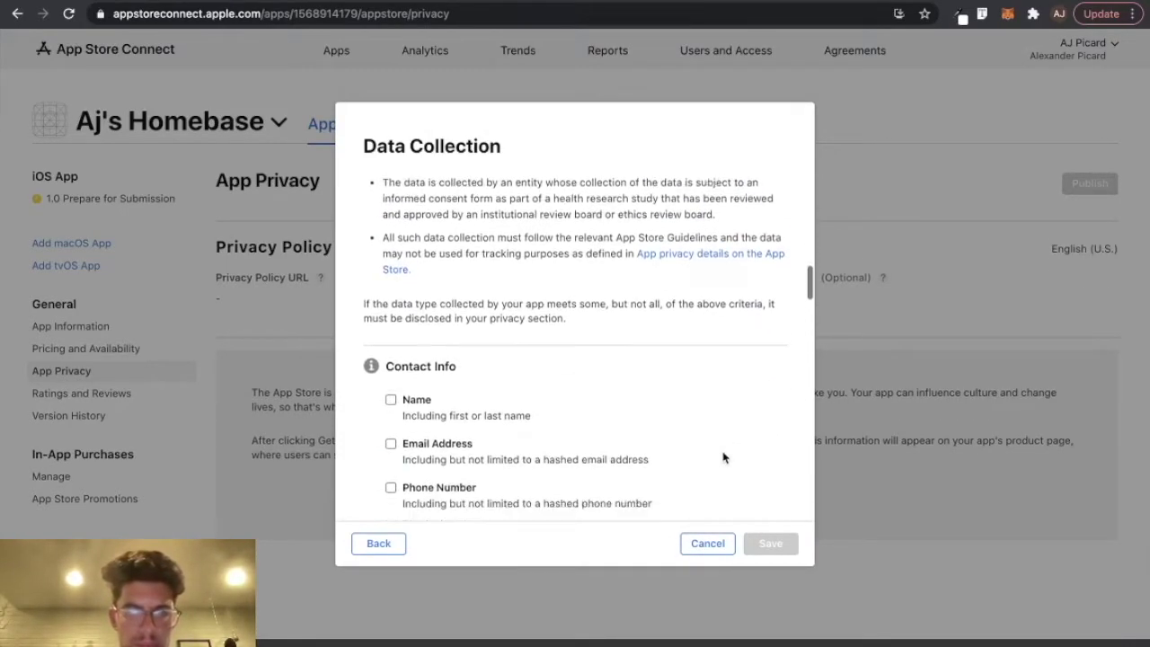
left_click(357, 544)
left_click(370, 453)
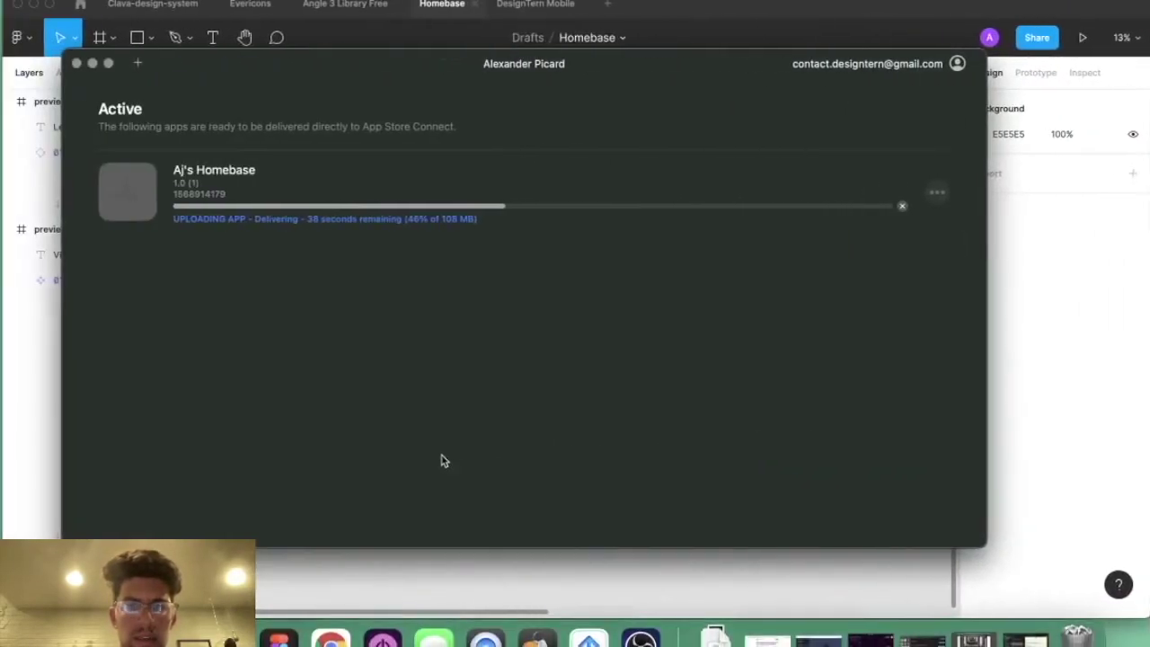
- Check Transporter's Aj's Homebase 1.0 upload progress, then return to Chrome
left_click(279, 636)
scroll(635, 305, "up", 10)
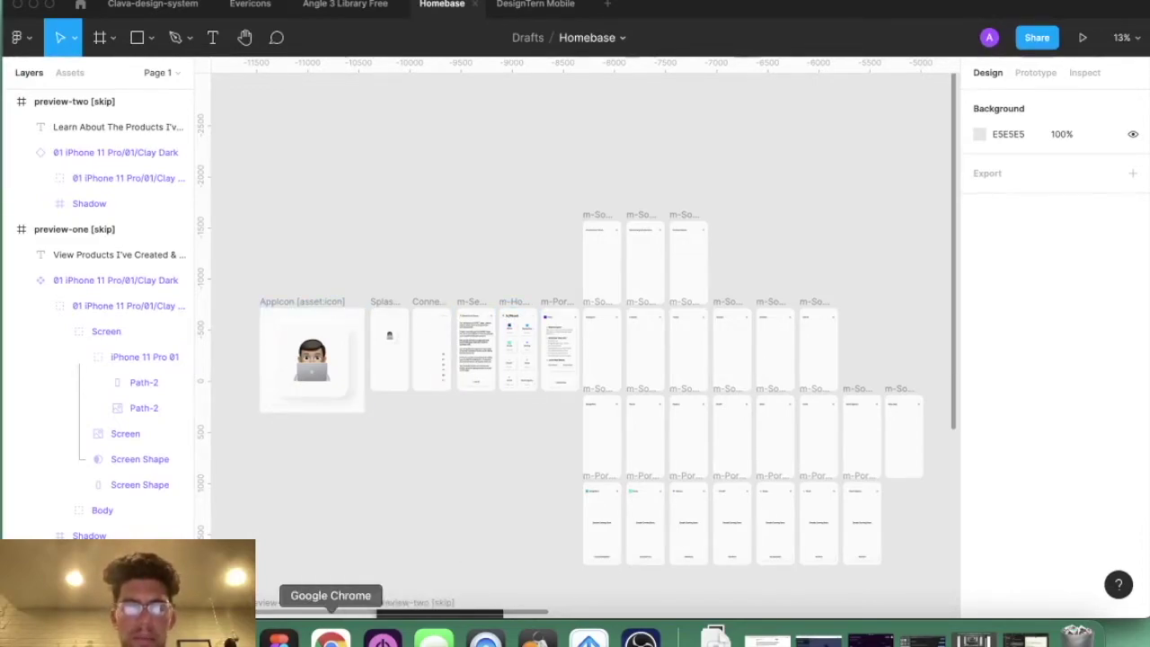
left_click(330, 638)
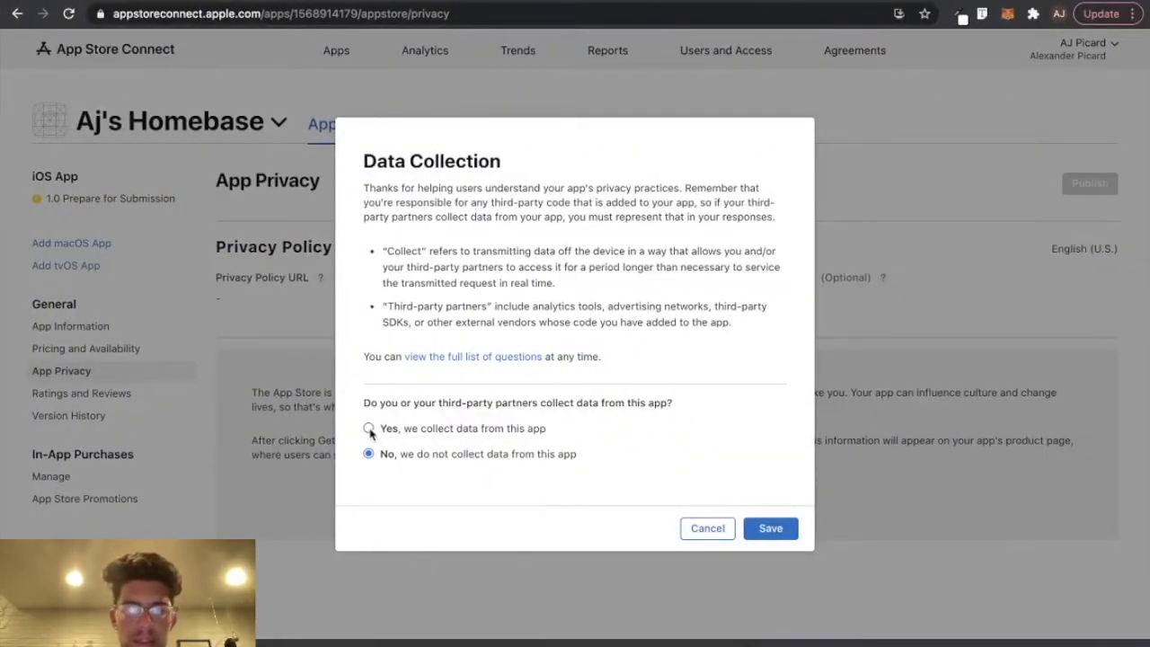
- After browsing the data types, answer that no data is collected and save
left_click(369, 430)
left_click(772, 528)
scroll(465, 334, "down", 5)
scroll(465, 334, "down", 10)
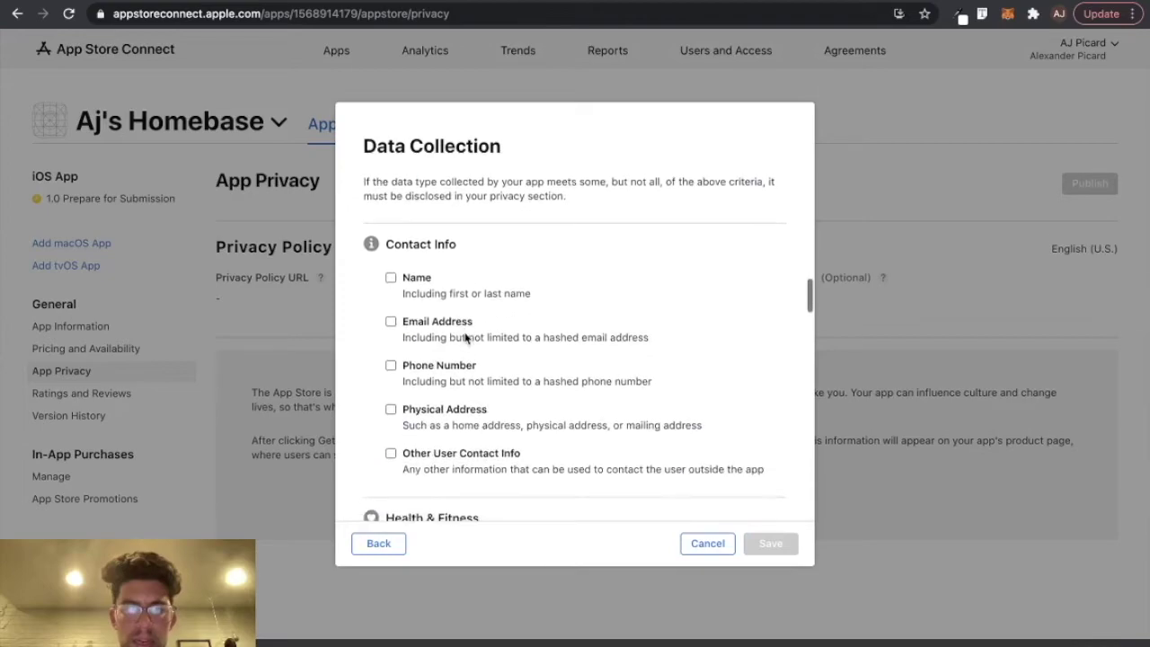
left_click(391, 322)
scroll(513, 386, "down", 3)
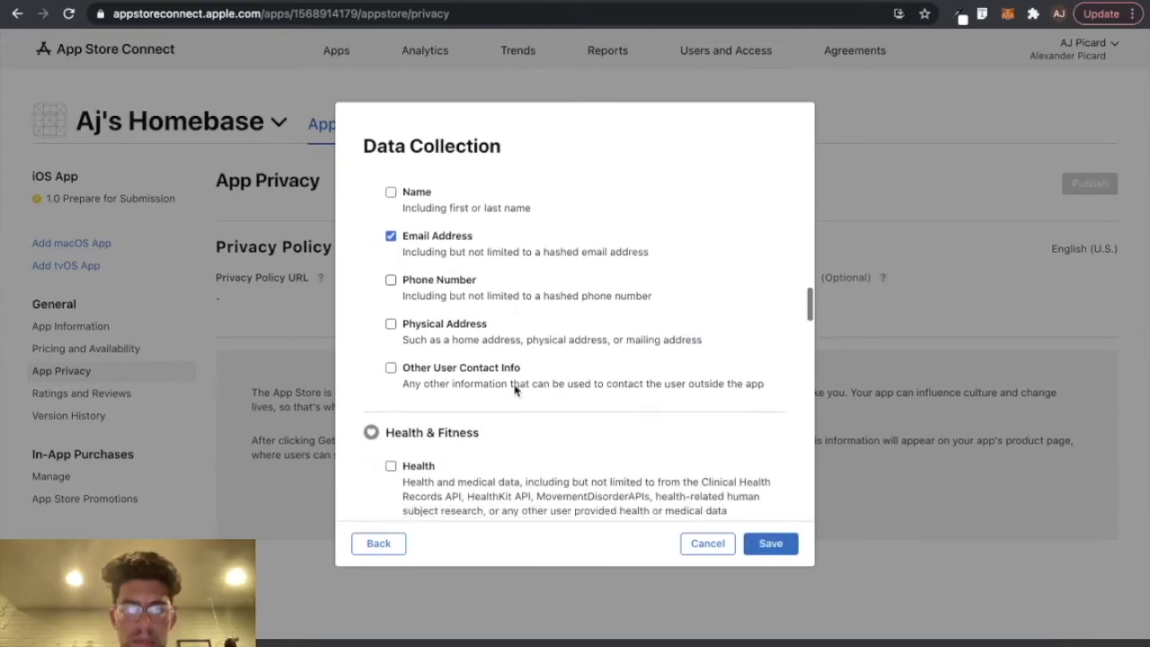
scroll(514, 389, "down", 6)
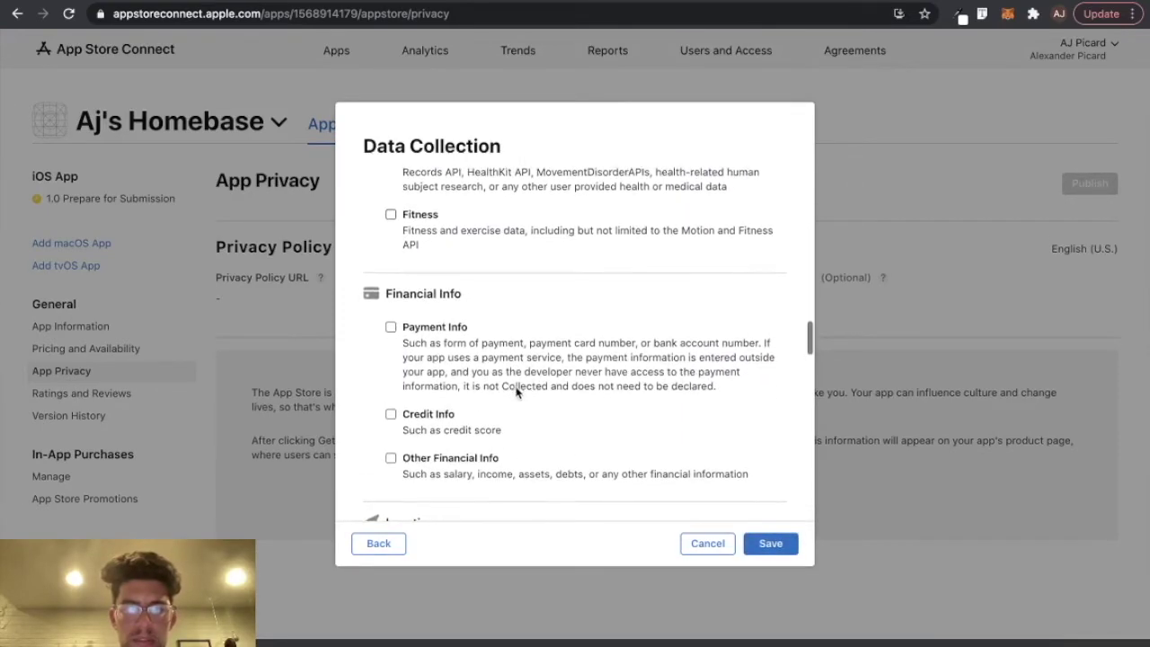
left_click(382, 548)
left_click(388, 458)
left_click(755, 528)
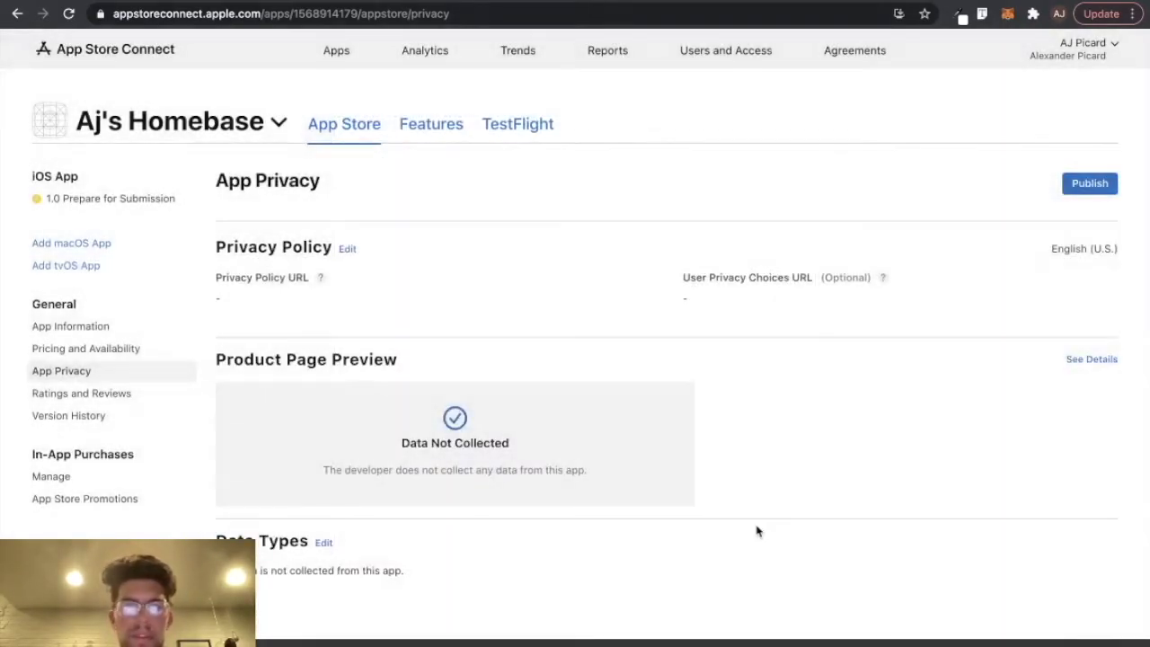
- Publish the Data Not Collected privacy responses, confirming the publish dialog
scroll(348, 427, "down", 2)
scroll(357, 421, "up", 2)
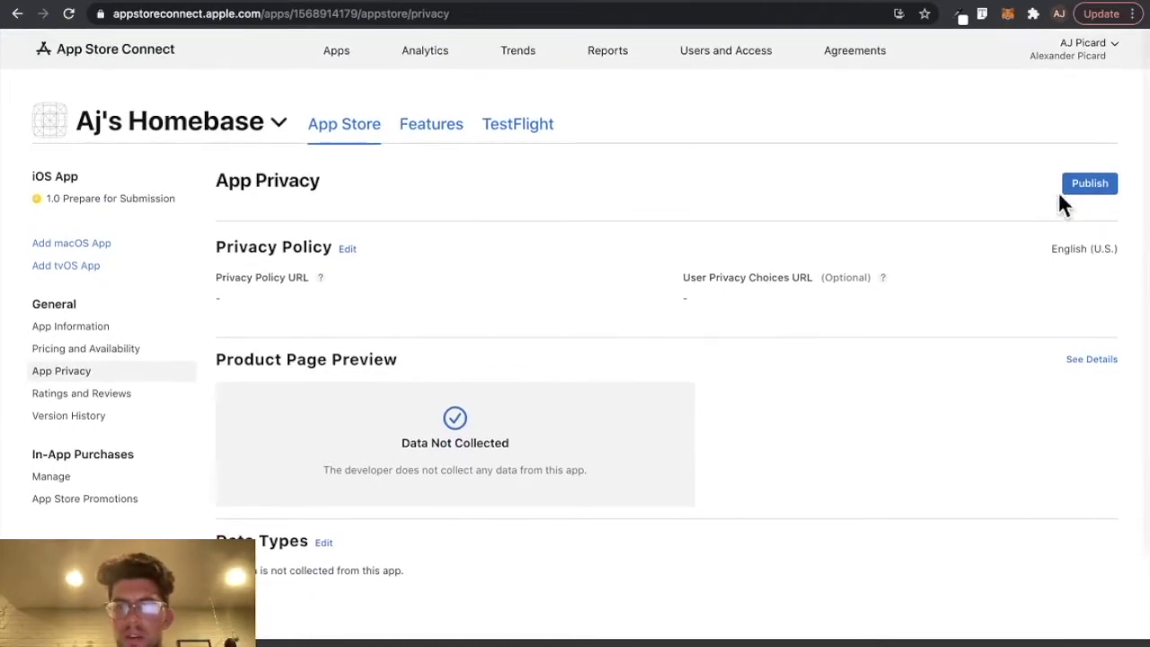
left_click(1070, 184)
left_click(796, 402)
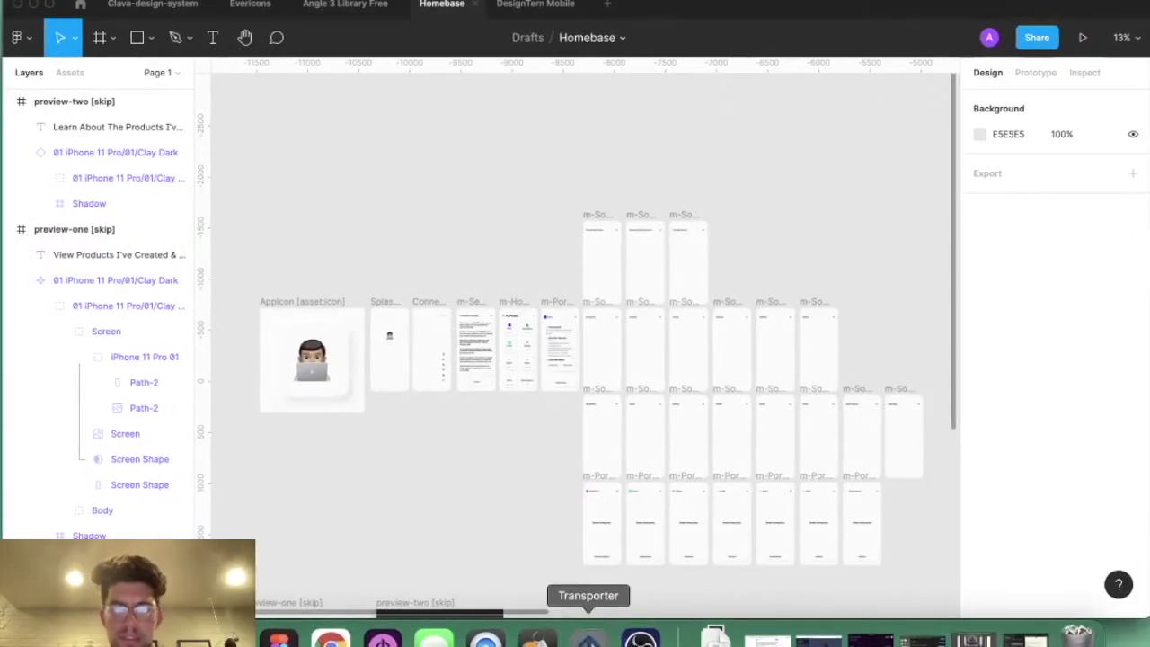
left_click(587, 636)
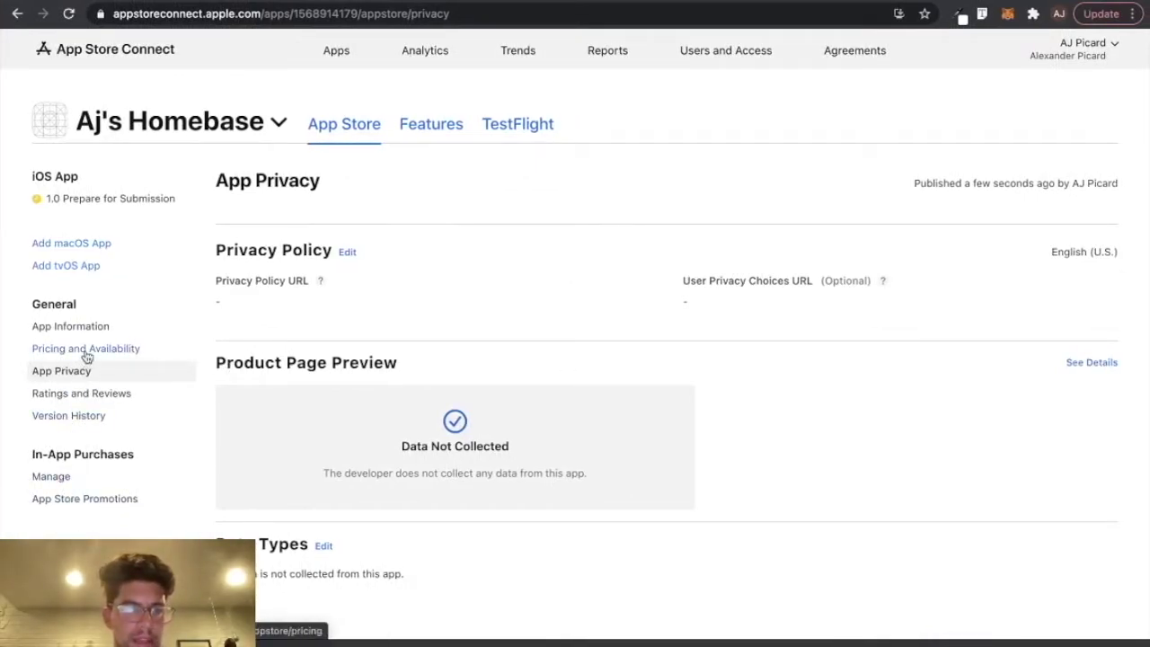
- Look through the App Information and Pricing and Availability pages
left_click(72, 329)
left_click(88, 350)
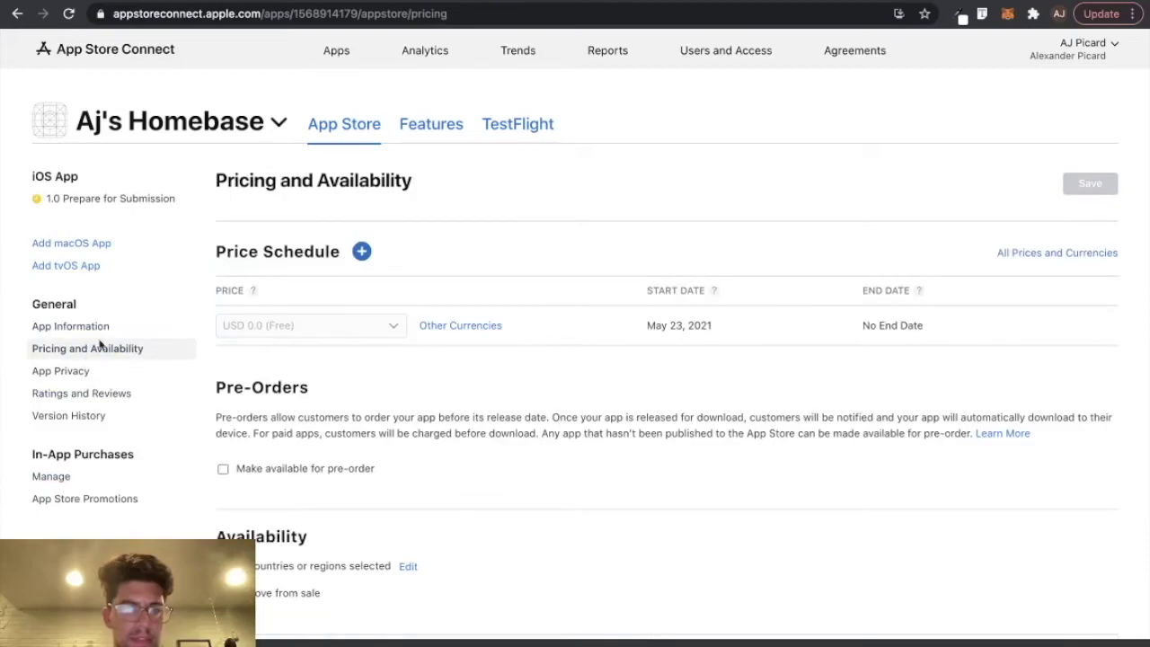
scroll(413, 418, "down", 3)
scroll(413, 420, "down", 4)
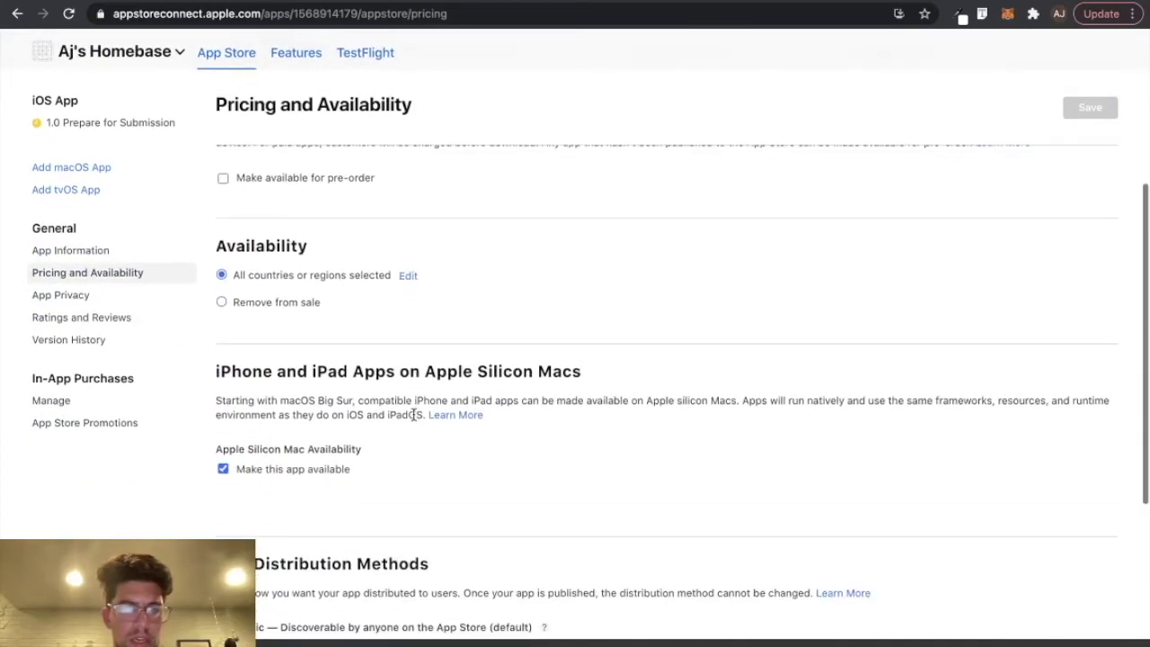
scroll(46, 196, "up", 10)
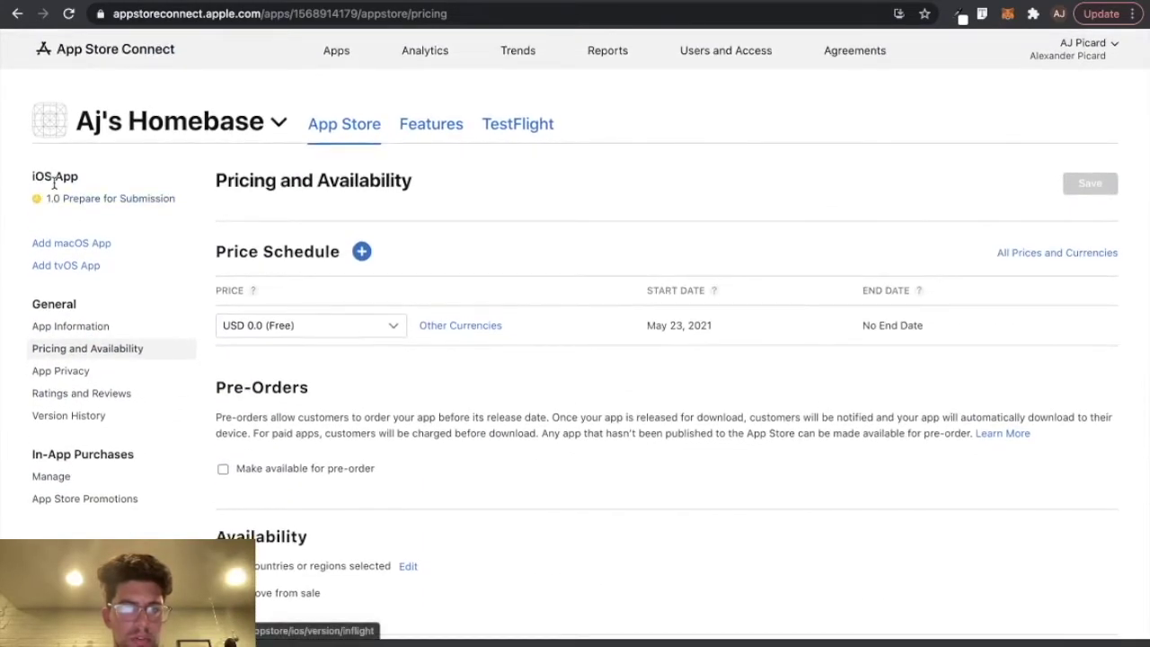
- On the iOS App 1.0 page, check the error requiring 1242x2208 screenshots for the 5.5-inch display
left_click(49, 202)
scroll(586, 404, "down", 2)
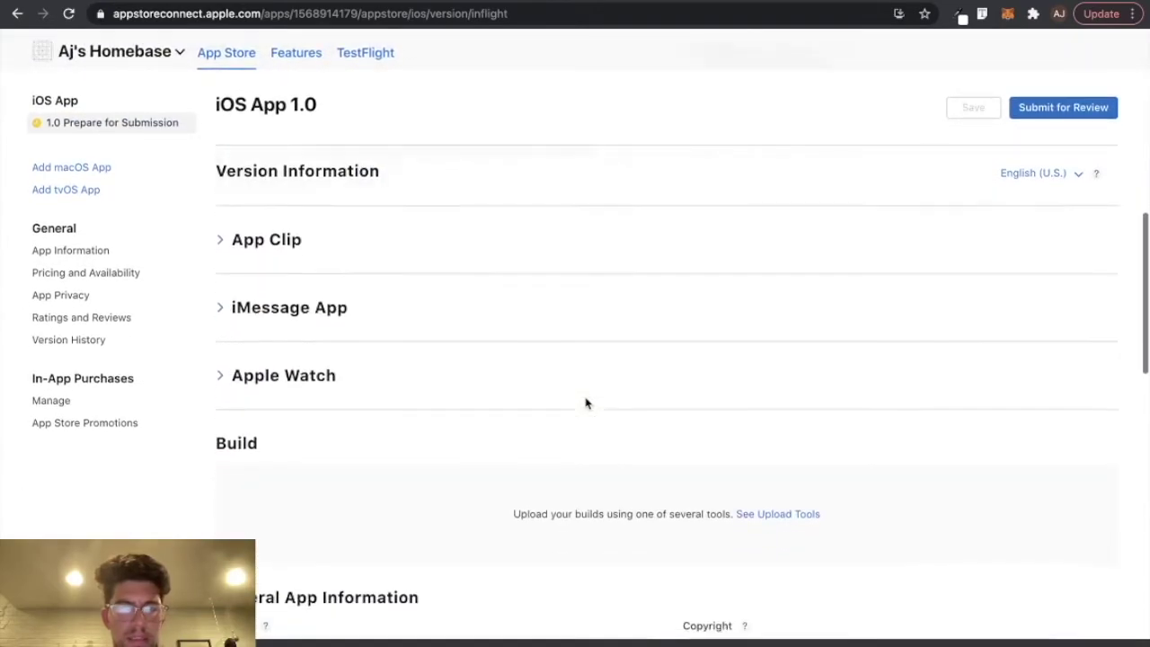
scroll(424, 248, "up", 2)
mouse_move(420, 350)
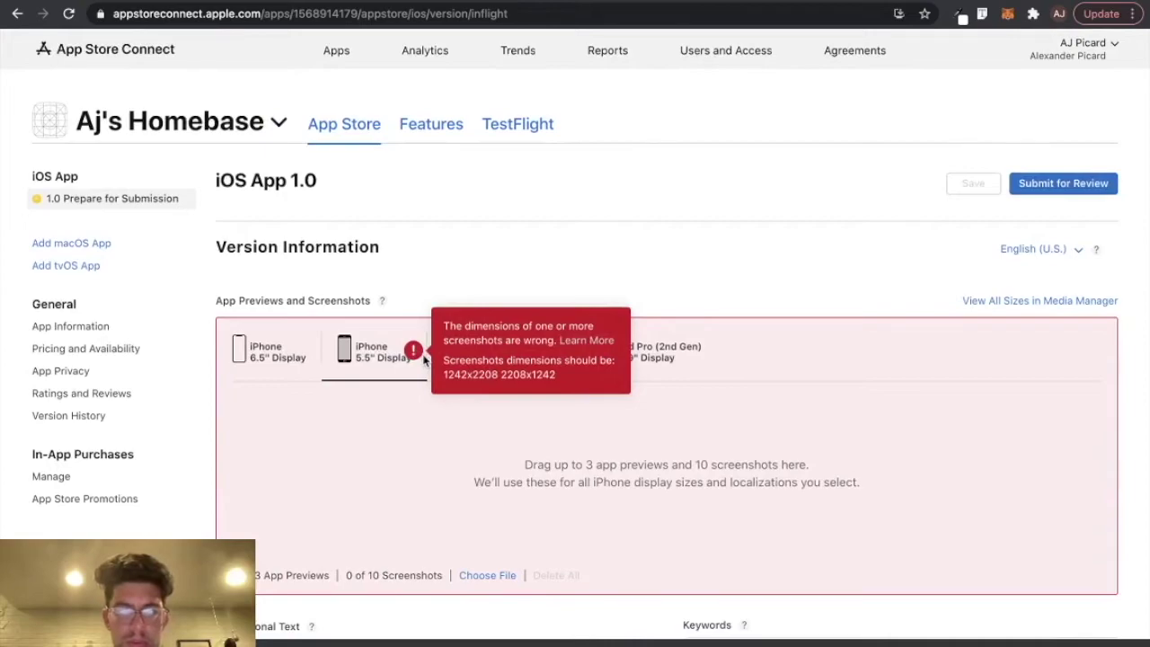
key("ctrl+Left")
- Size the Figma preview-one frame to 1242 × 2208
left_click(295, 640)
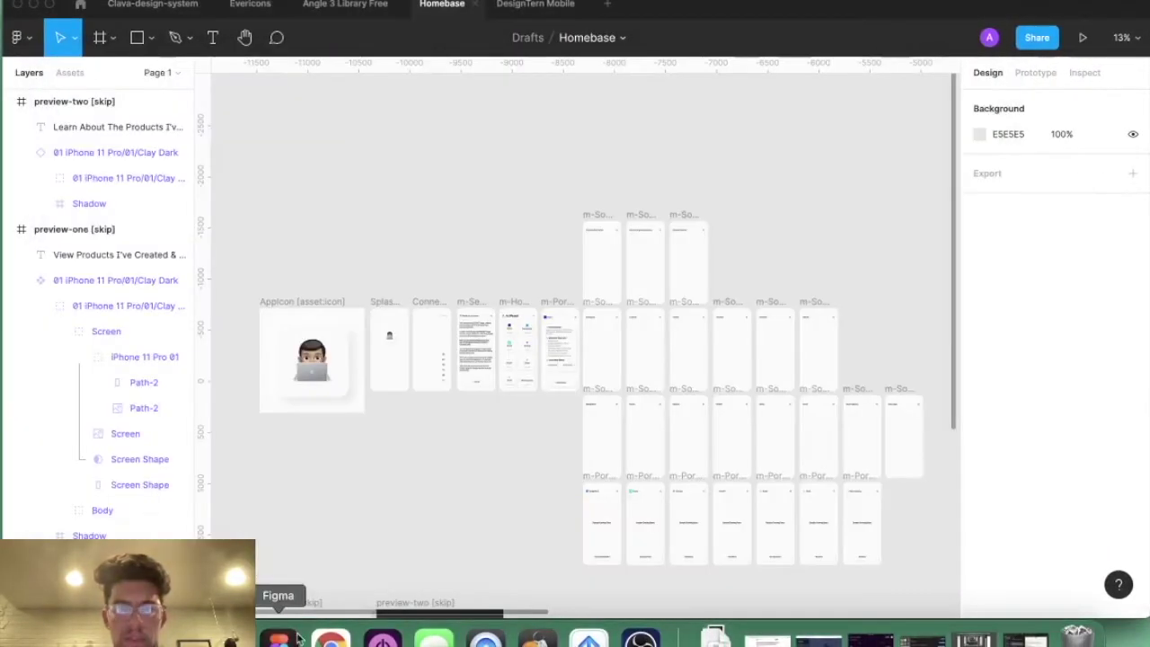
scroll(534, 476, "down", 10)
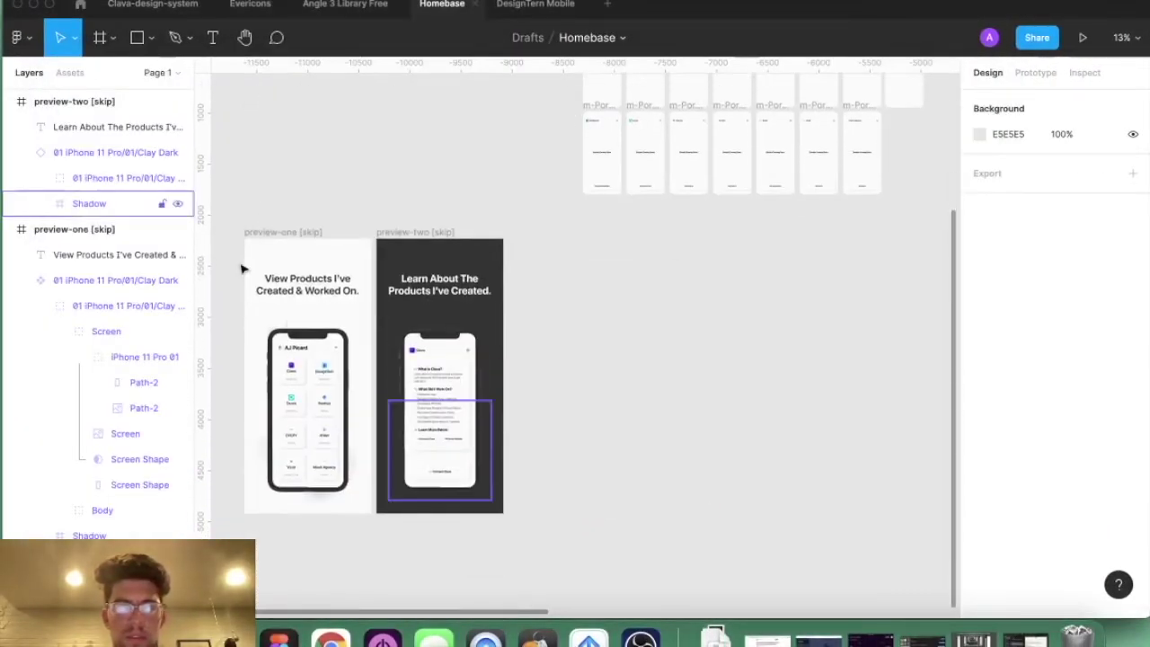
left_click(287, 239)
left_click(1031, 196)
type("1242")
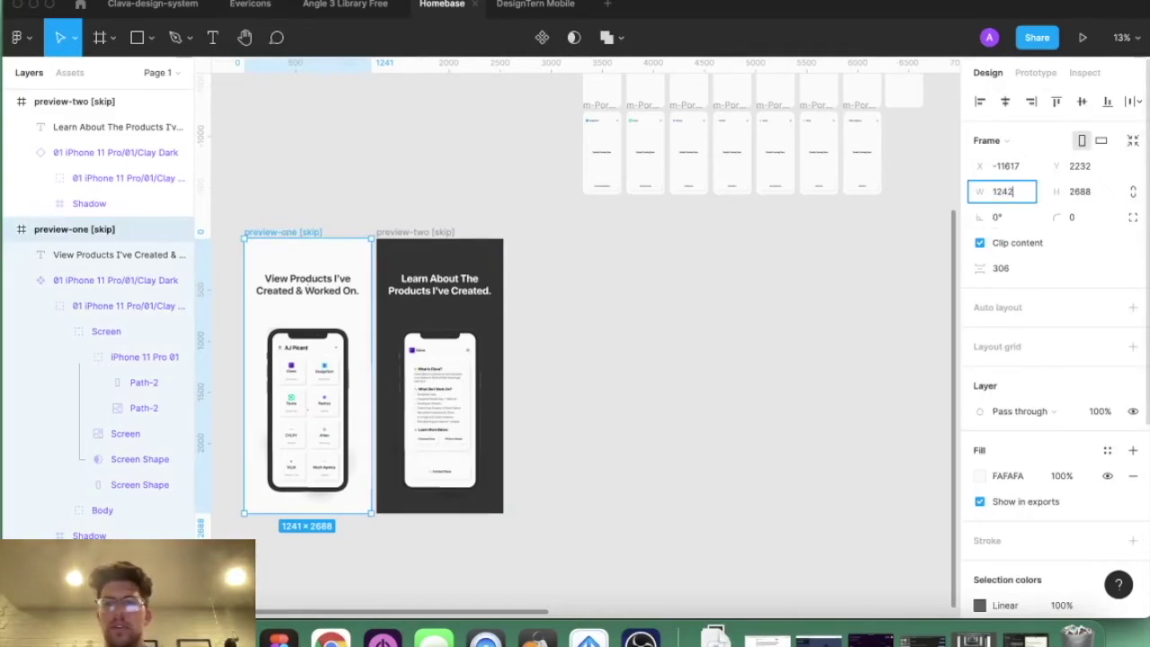
key("Tab")
type("2208")
key("Return")
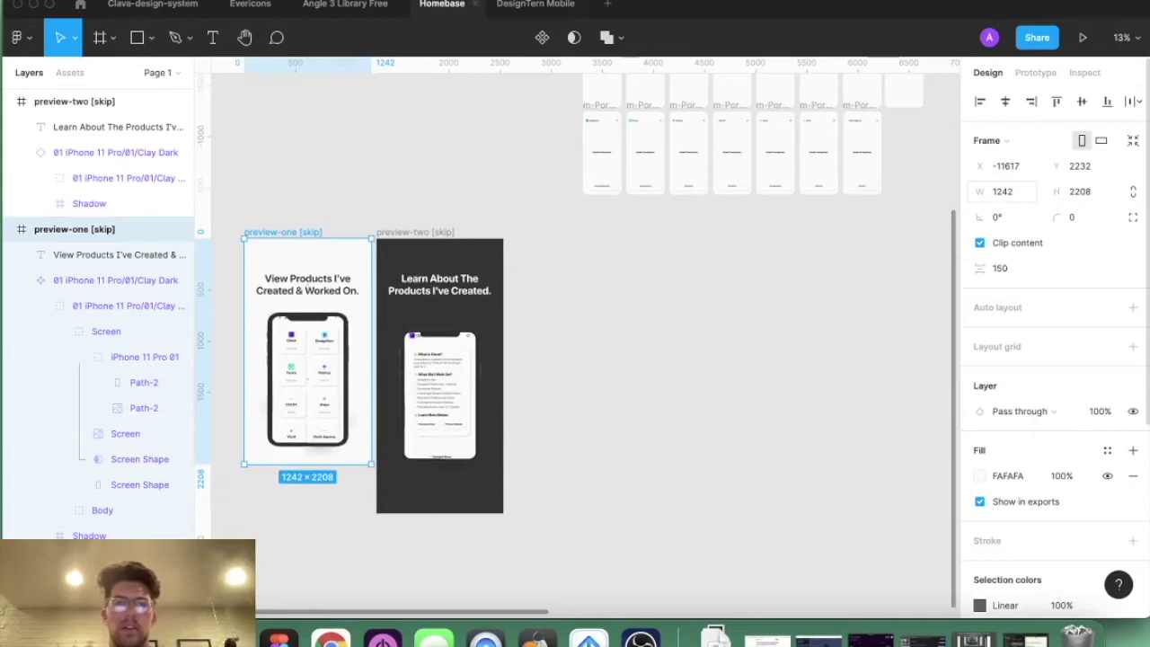
- Reselect the preview-one frame and reapply its 2208 height
left_click(307, 395)
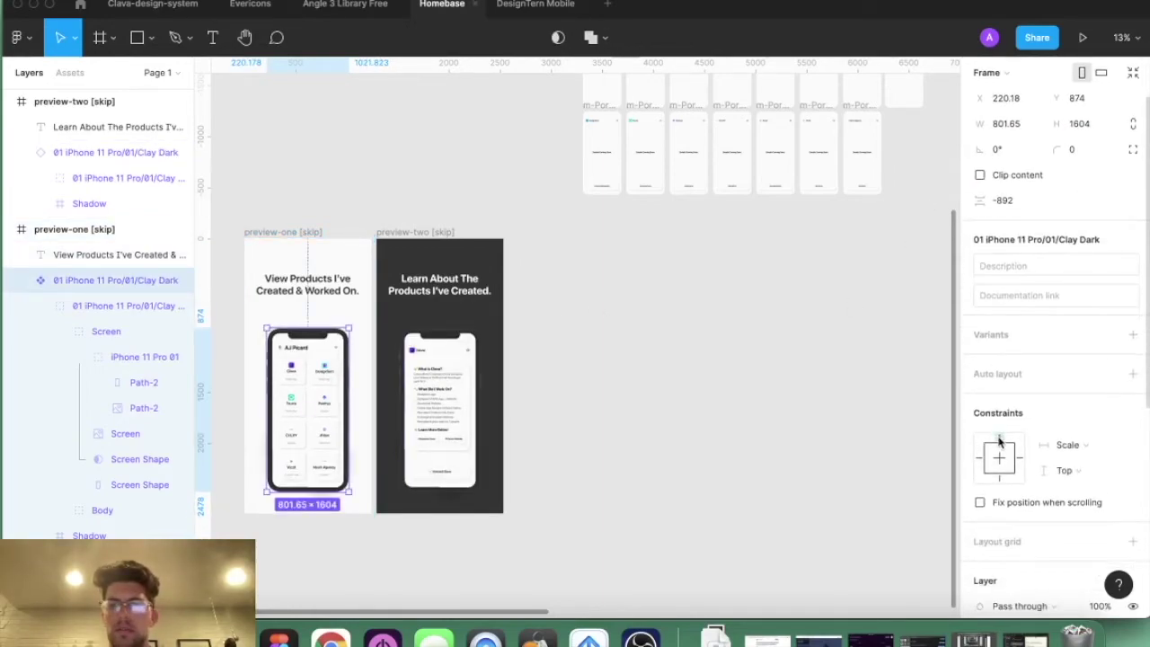
left_click(283, 232)
left_click(1071, 151)
left_click(1080, 123)
type("2208")
key("Return")
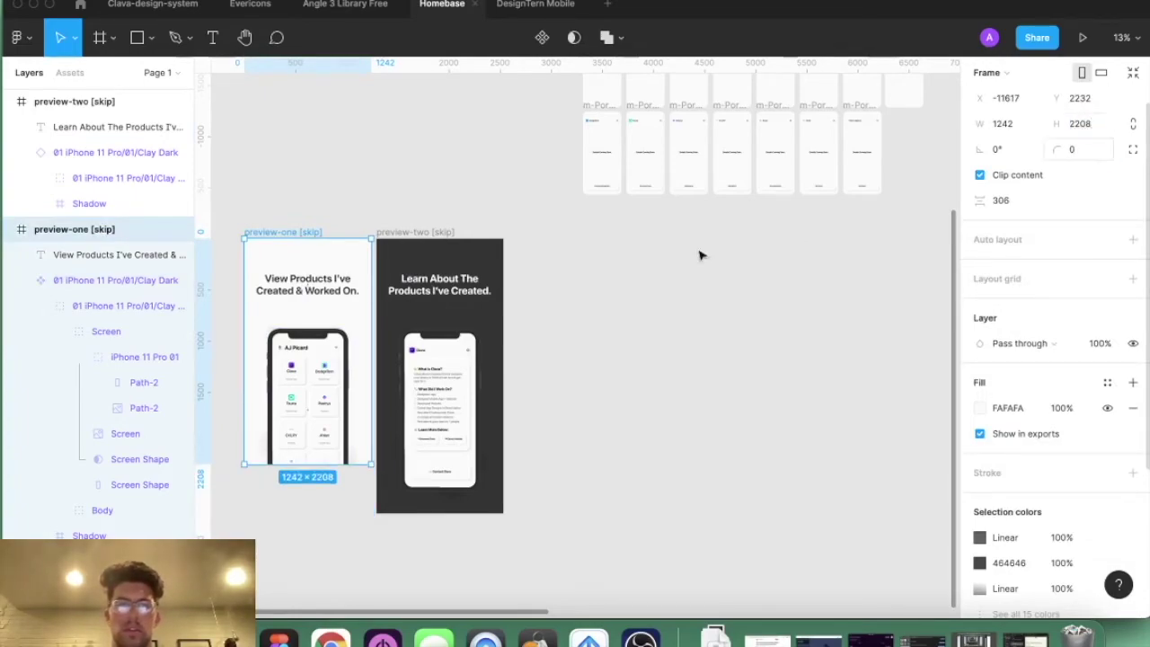
- Nudge the preview-one phone and View Products heading upward
left_click(321, 382)
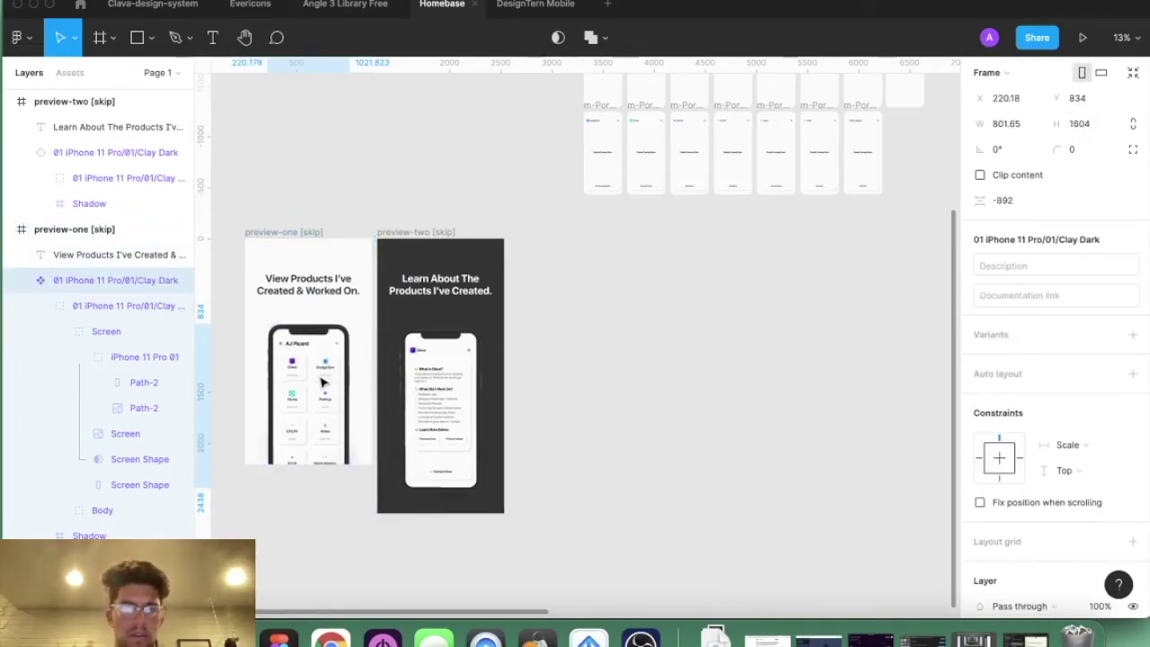
left_click(319, 274, "shift")
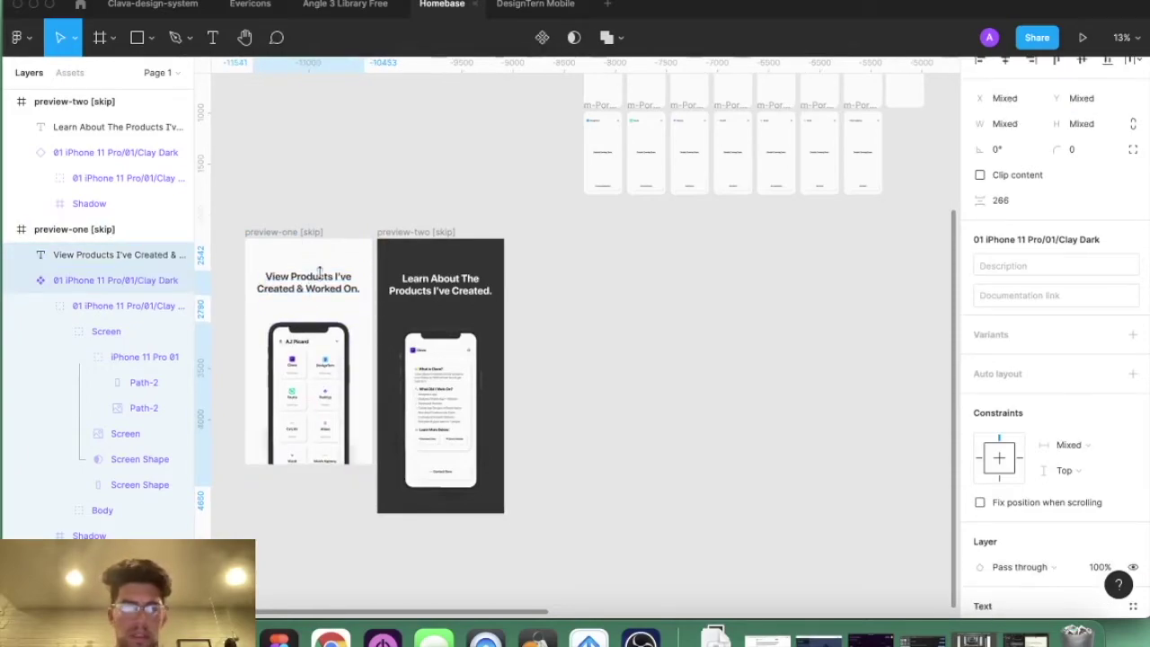
key("shift+Up")
key("shift+Up")
key("shift+Up")
key("shift+Up")
key("shift+Up")
key("shift+Up")
key("shift+Up")
key("shift+Up")
key("shift+Up")
key("shift+Up")
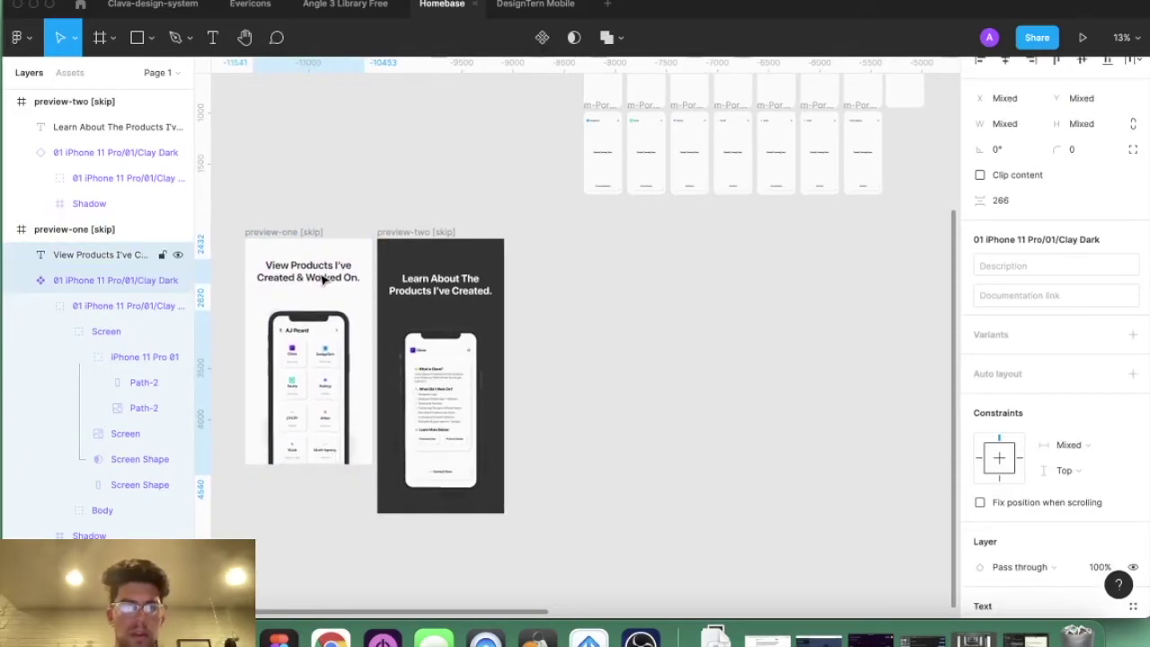
left_click(317, 340)
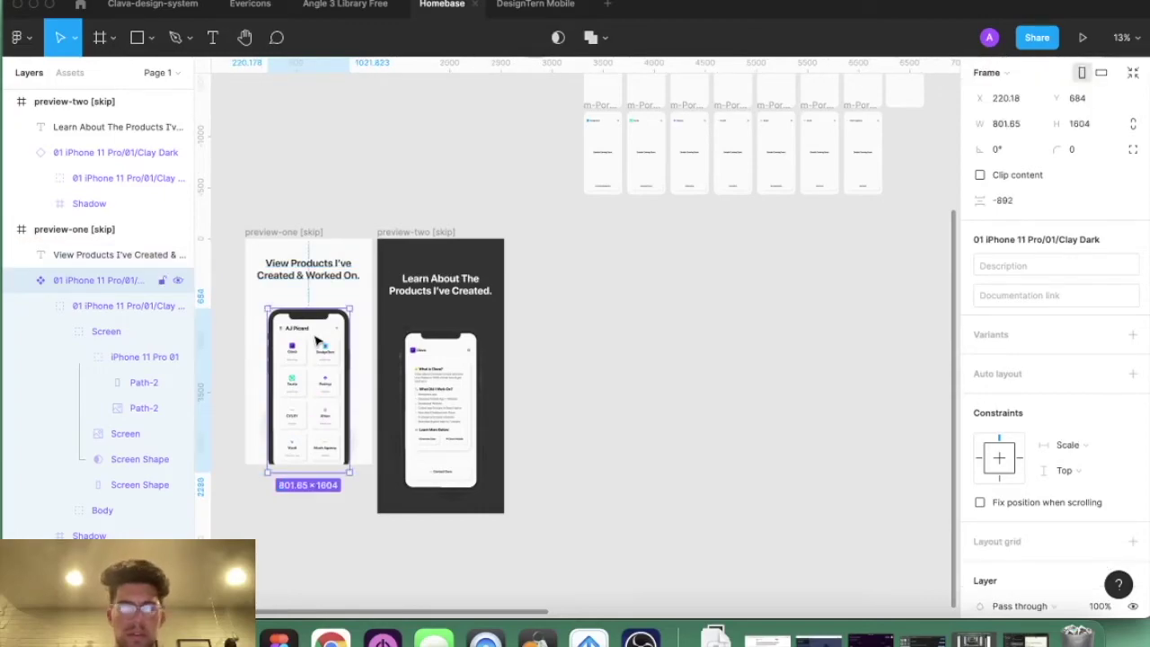
key("shift+Up")
key("shift+Up")
key("shift+Up")
key("shift+Up")
key("shift+Up")
key("shift+Up")
key("shift+Up")
key("shift+Up")
key("shift+Up")
key("shift+Up")
key("shift+Up")
key("shift+Up")
key("shift+Up")
key("shift+Up")
key("shift+Up")
key("shift+Up")
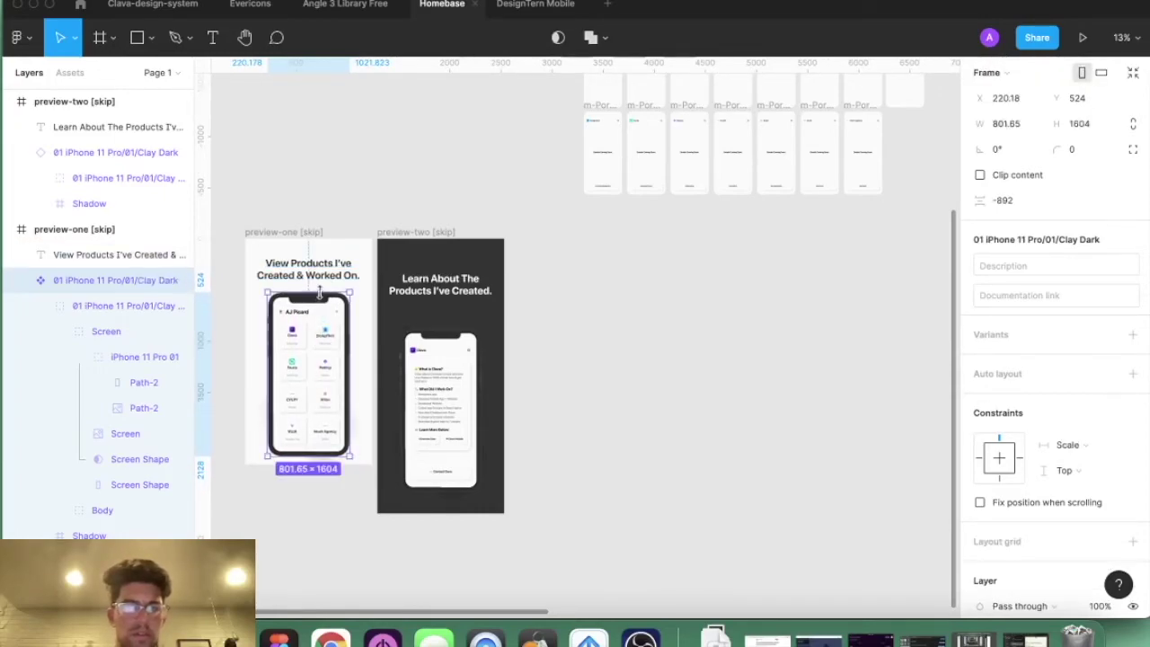
left_click(322, 275)
key("shift+Up")
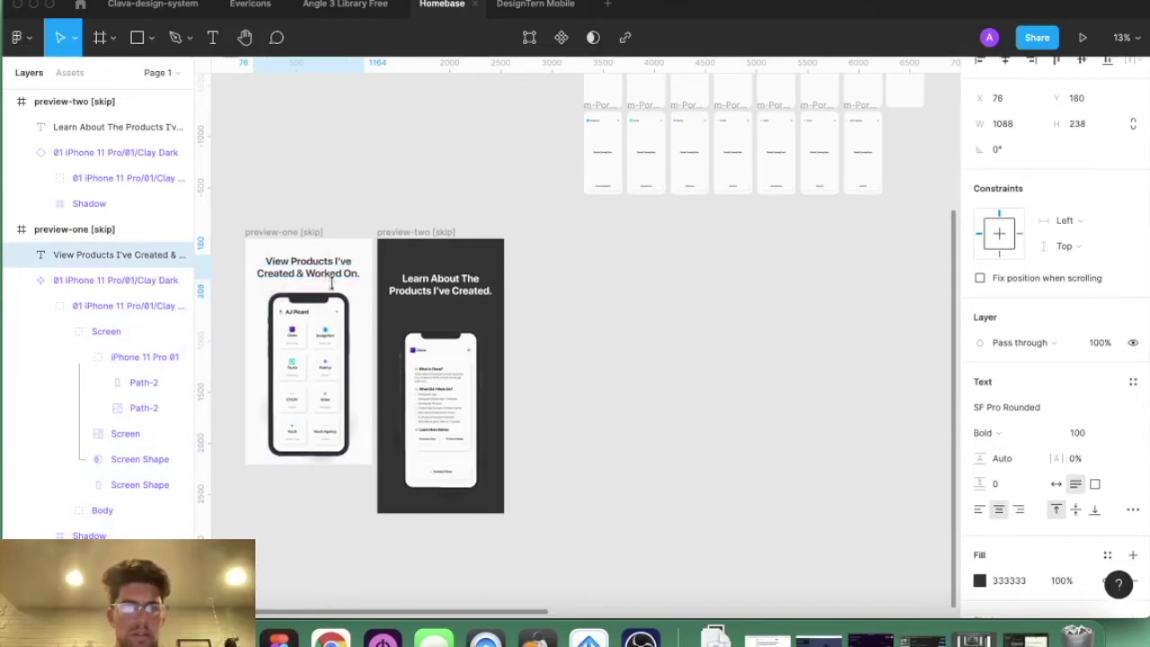
left_click(334, 331)
- Pin the preview-two phone's vertical constraint to top and move it up to match preview-one
left_click(443, 411)
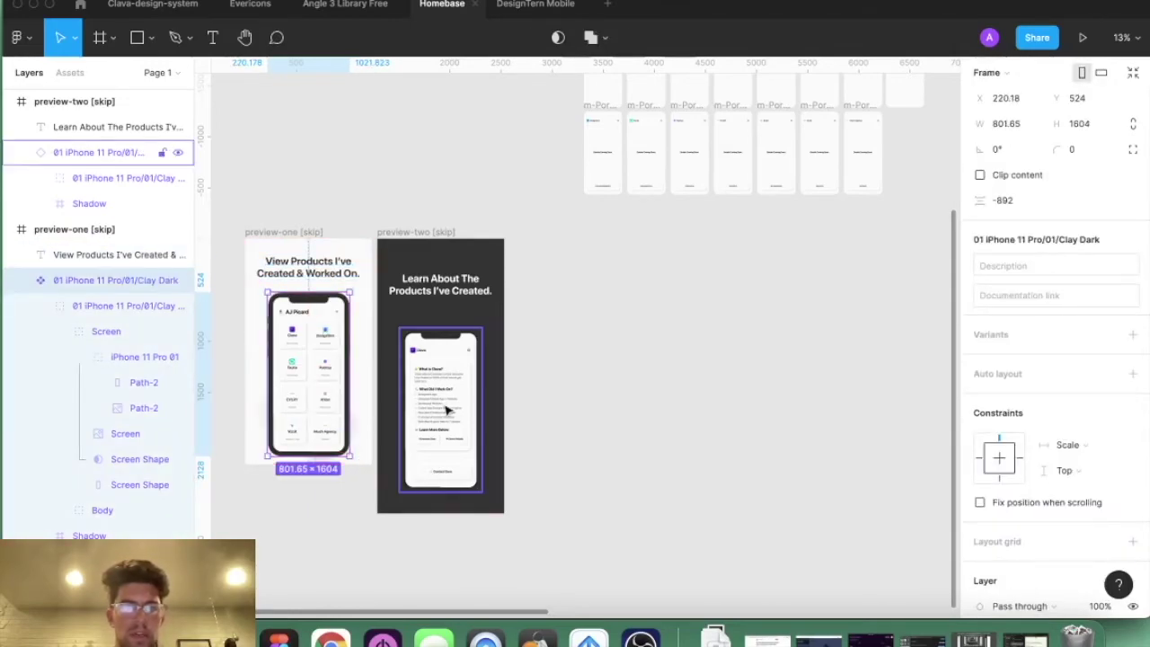
left_click(999, 280)
left_click(319, 368)
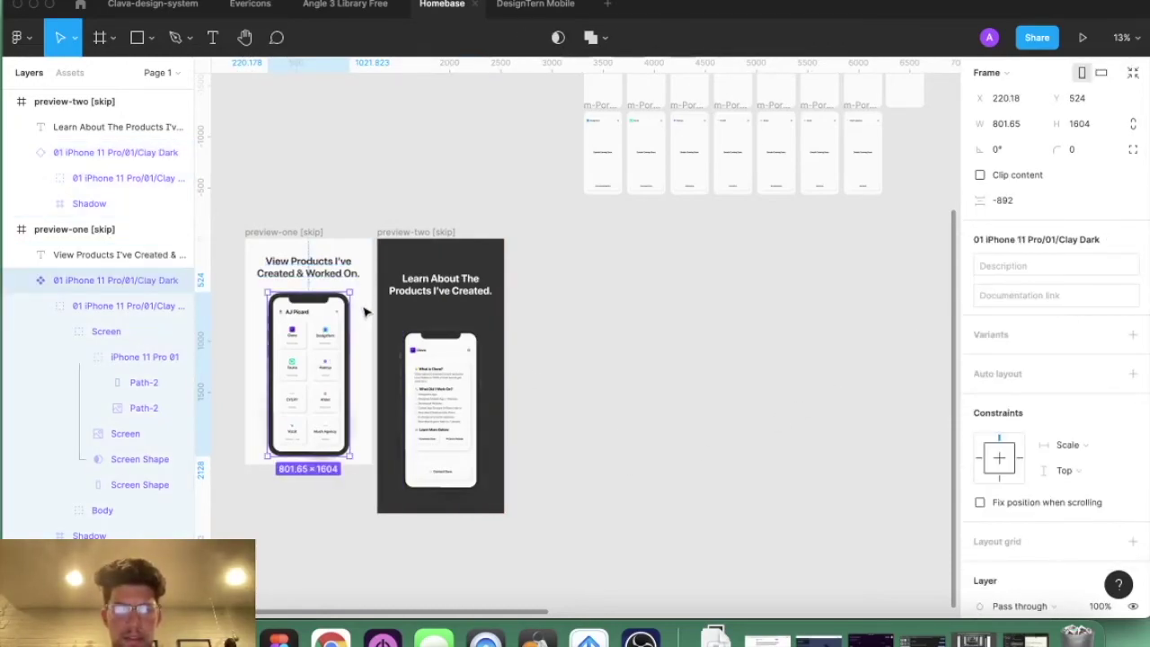
left_click(464, 400)
left_click_drag(462, 386, 448, 359)
- Raise the Learn About The Products heading and preview-two phone to line up with preview-one
left_click(446, 286)
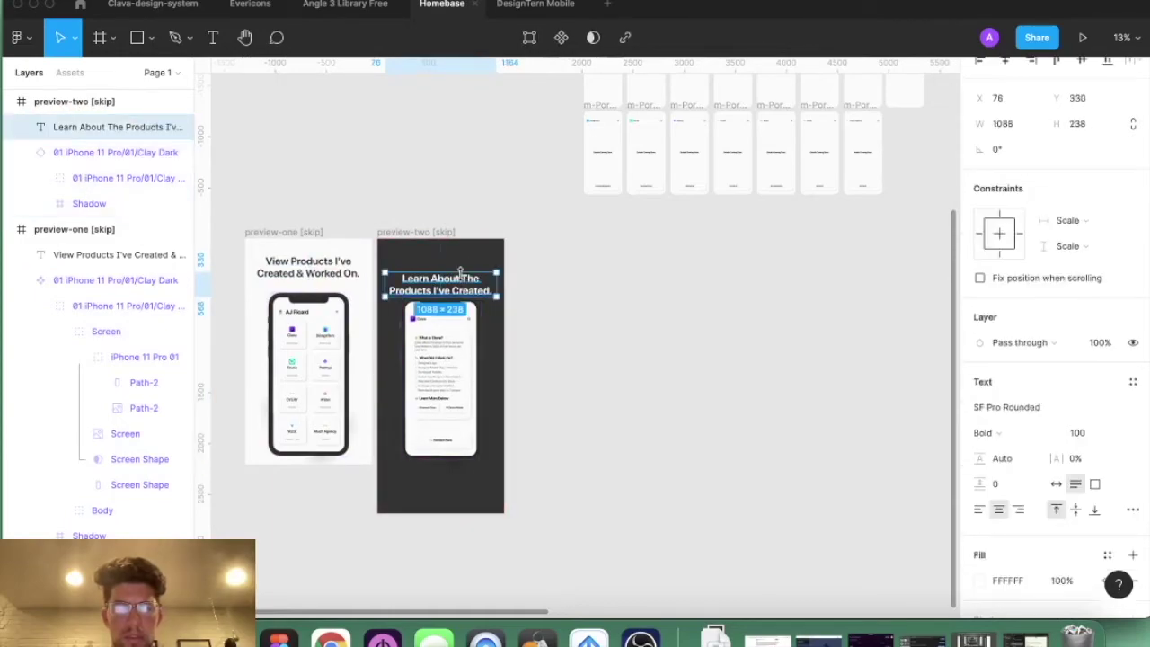
left_click_drag(442, 287, 440, 280)
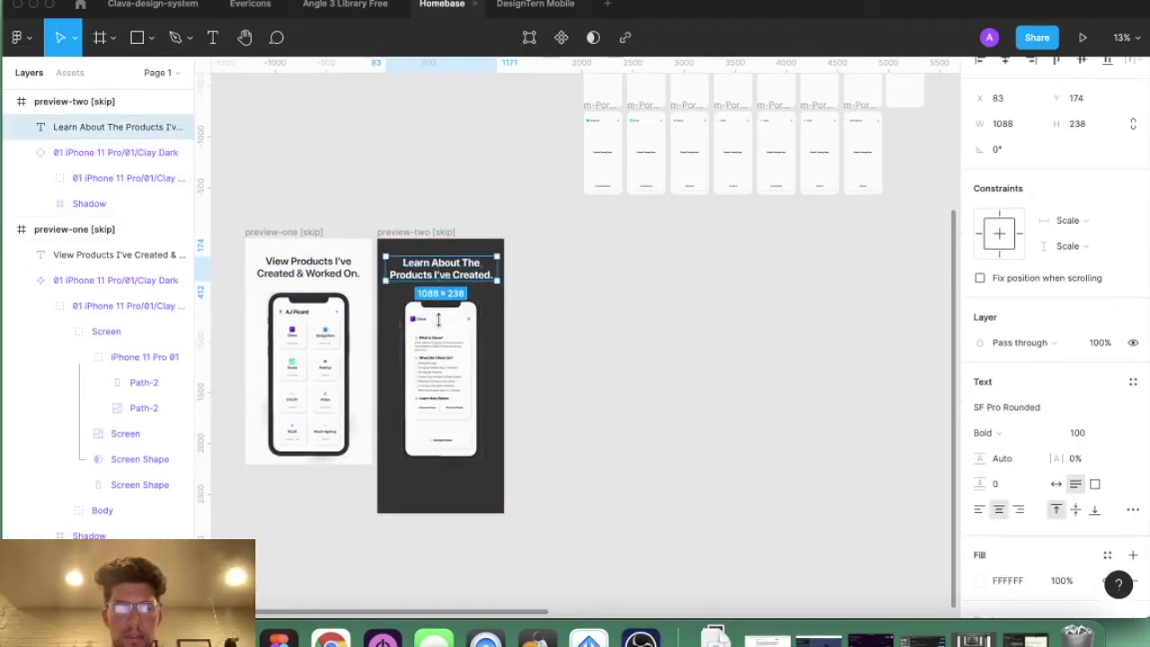
left_click(435, 351)
left_click(336, 267)
left_click(426, 260)
left_click_drag(425, 247, 425, 245)
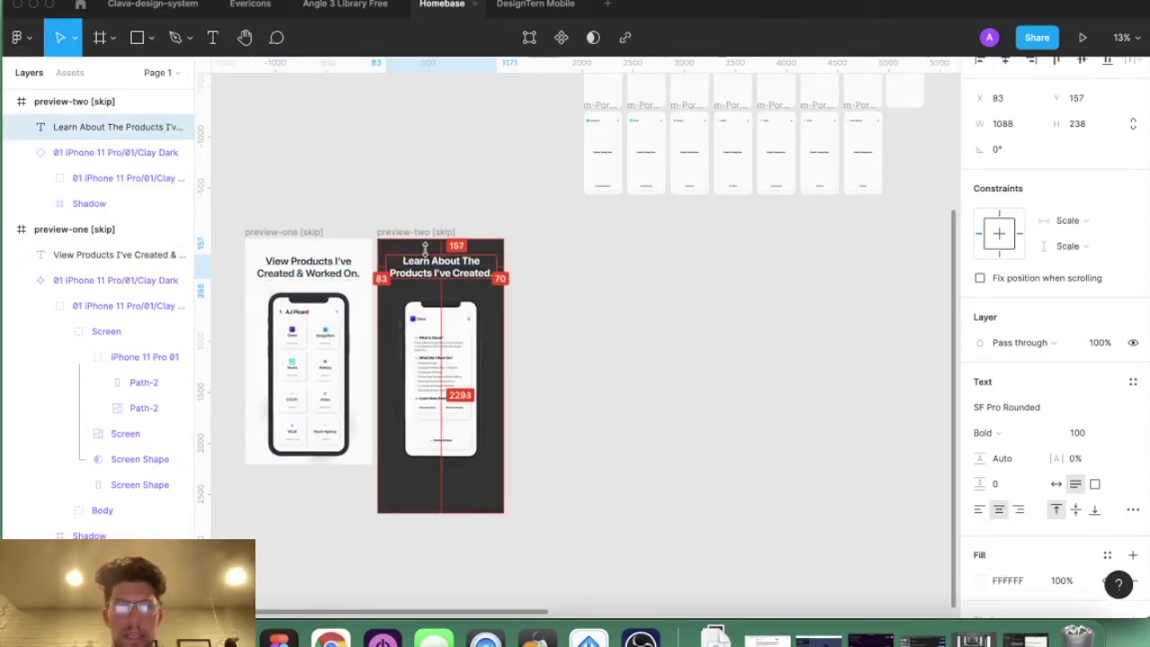
left_click(425, 360)
left_click(325, 346)
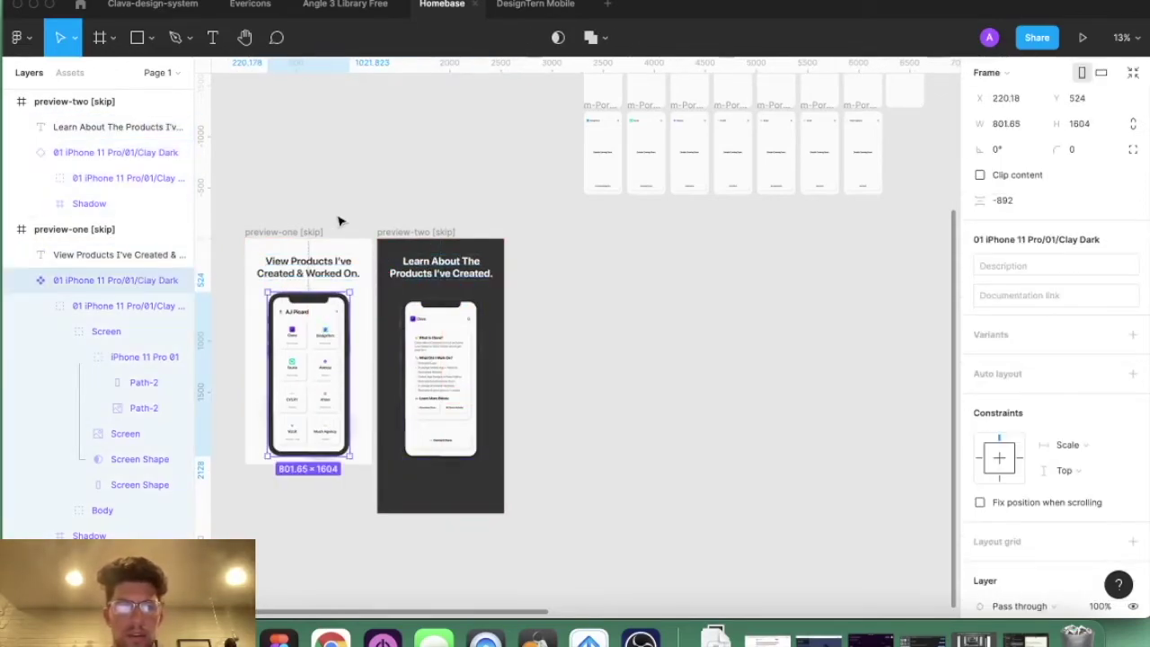
left_click(434, 411)
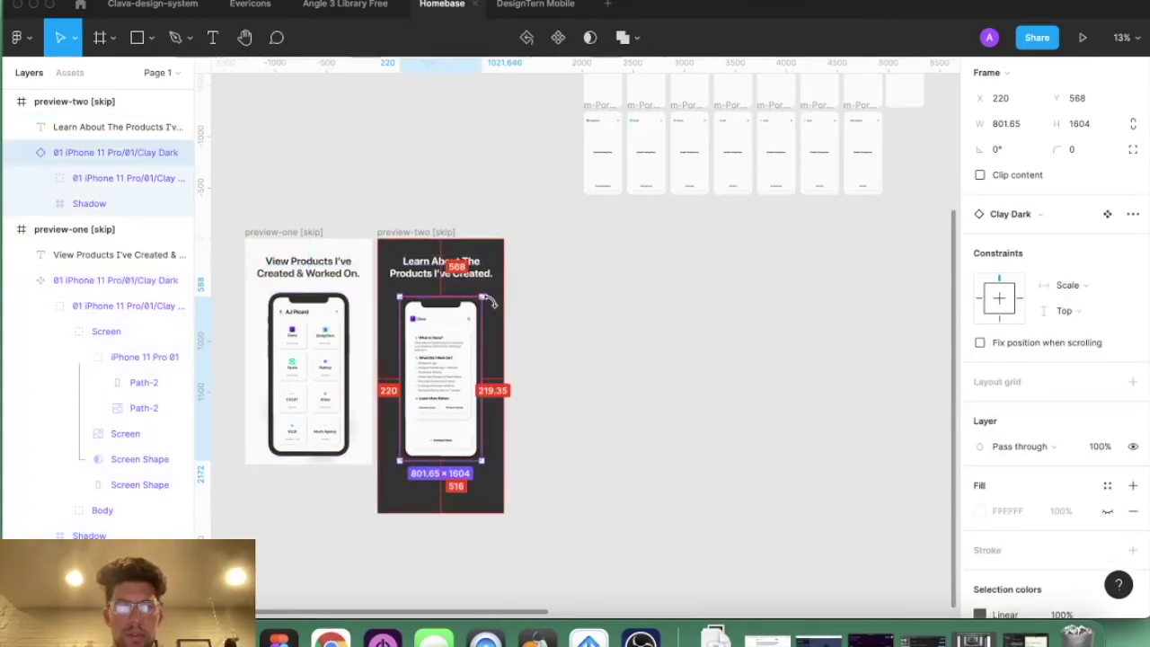
key("shift+Up")
key("Up")
key("Up")
key("Up")
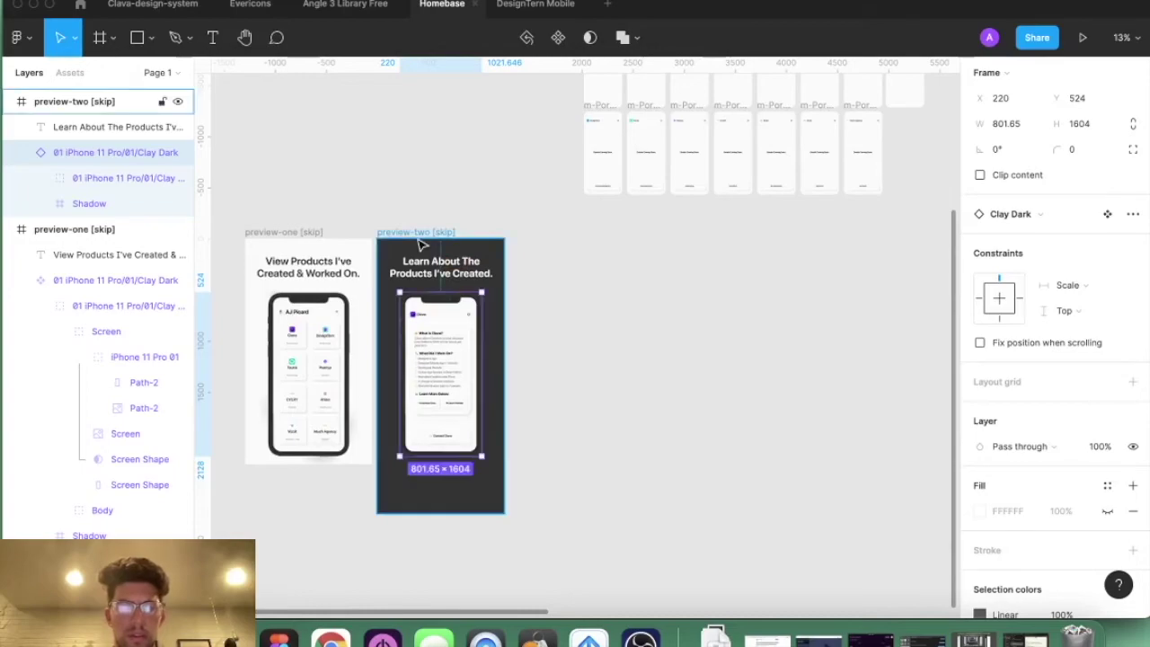
- Resize the preview-two frame to 1242 × 2208
left_click(422, 236)
left_click_drag(429, 474, 430, 465)
left_click(1002, 123)
type("12")
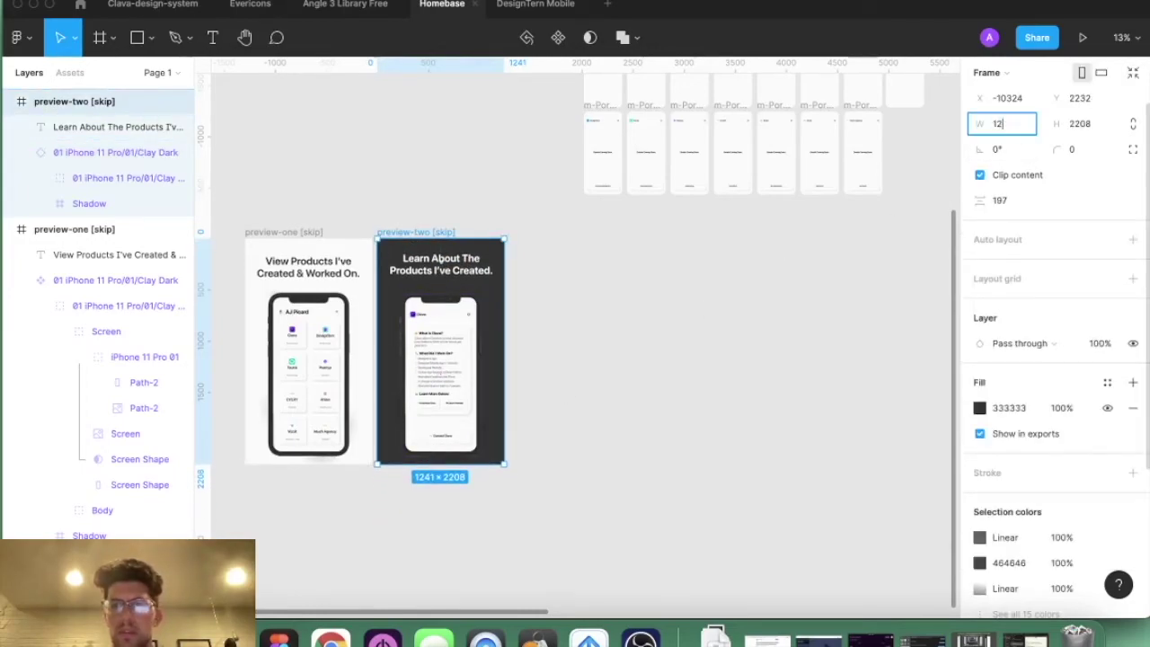
type("42")
key("Tab")
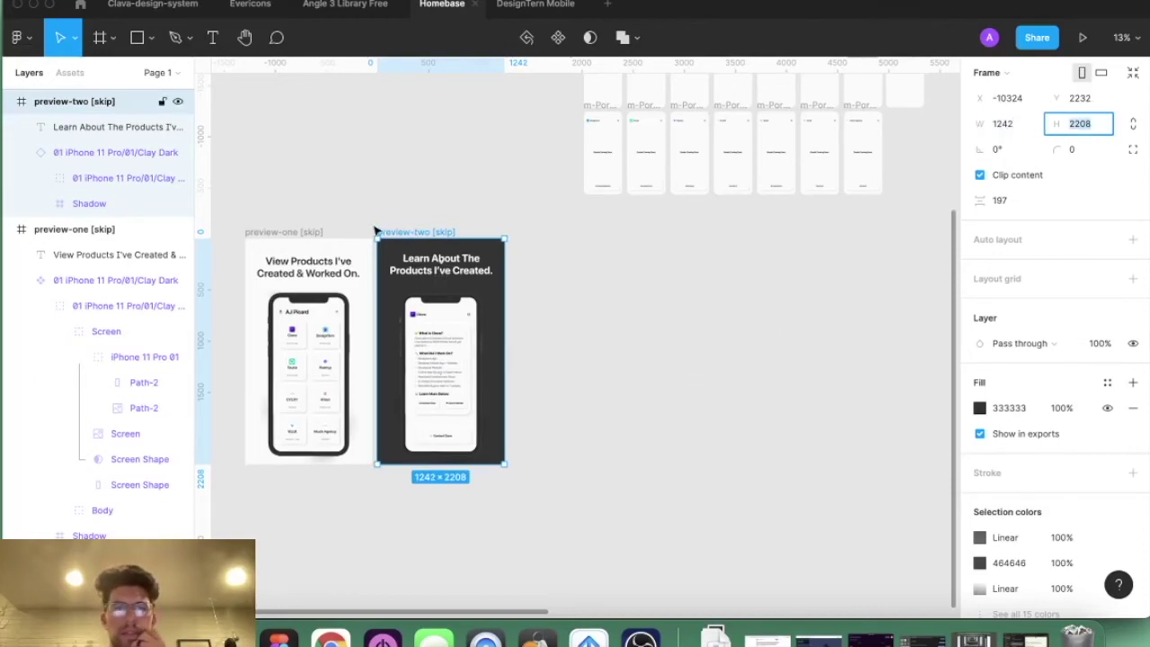
- Export both preview frames as PNGs to Downloads
left_click(290, 235, "shift")
scroll(1078, 377, "down", 5)
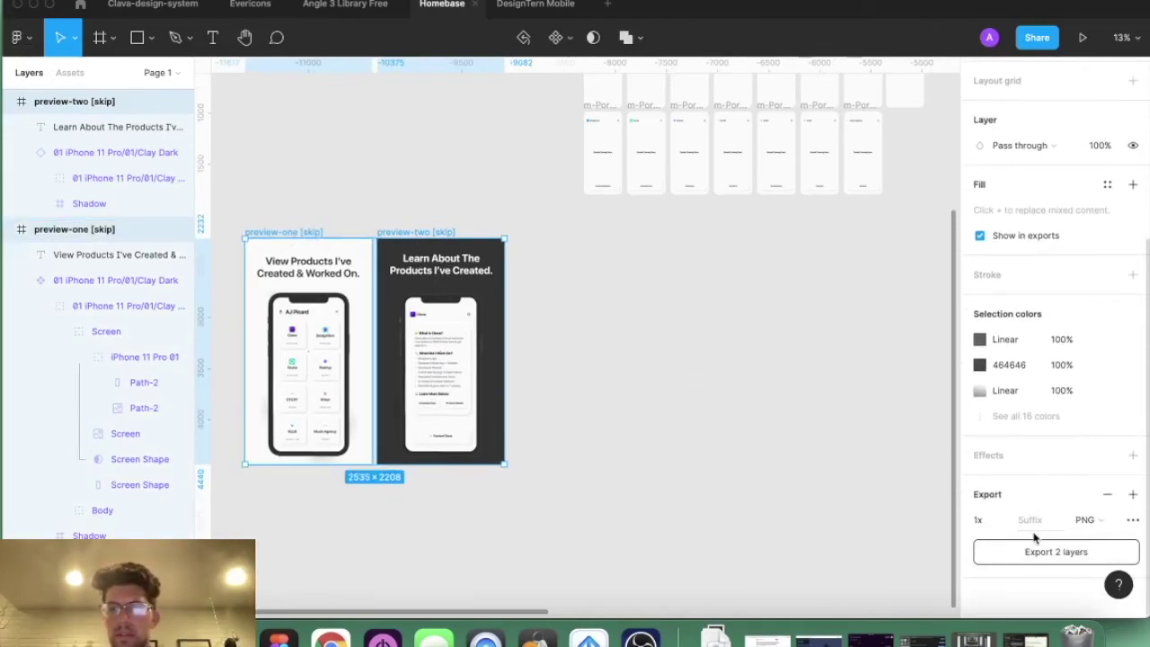
key("super+shift+e")
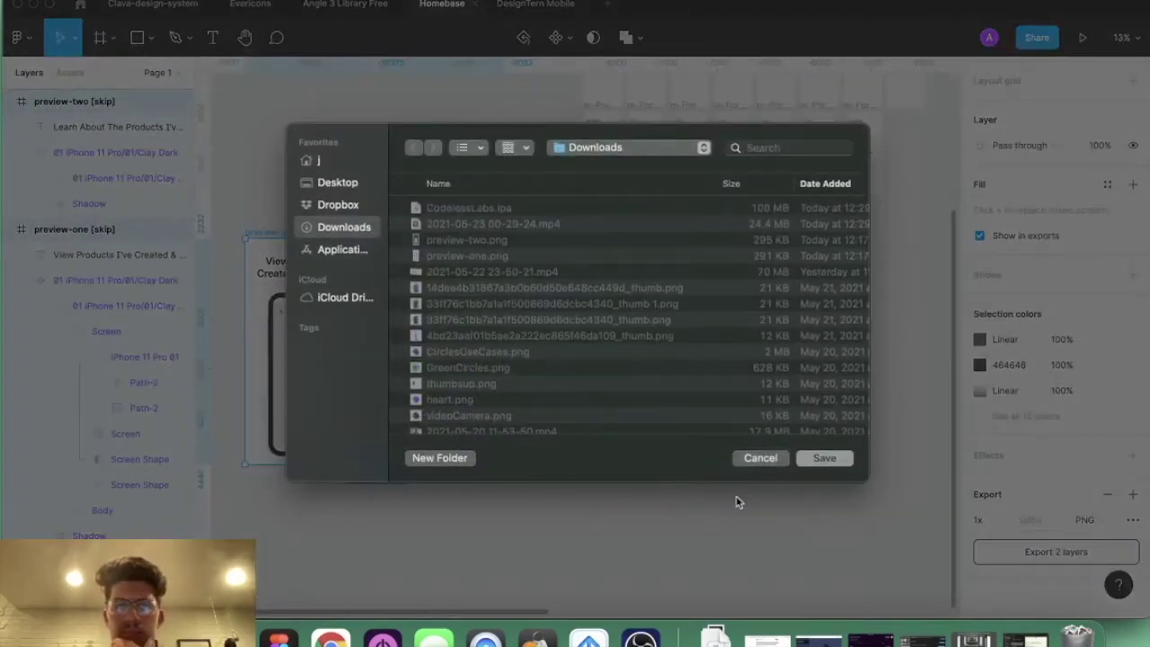
left_click(843, 459)
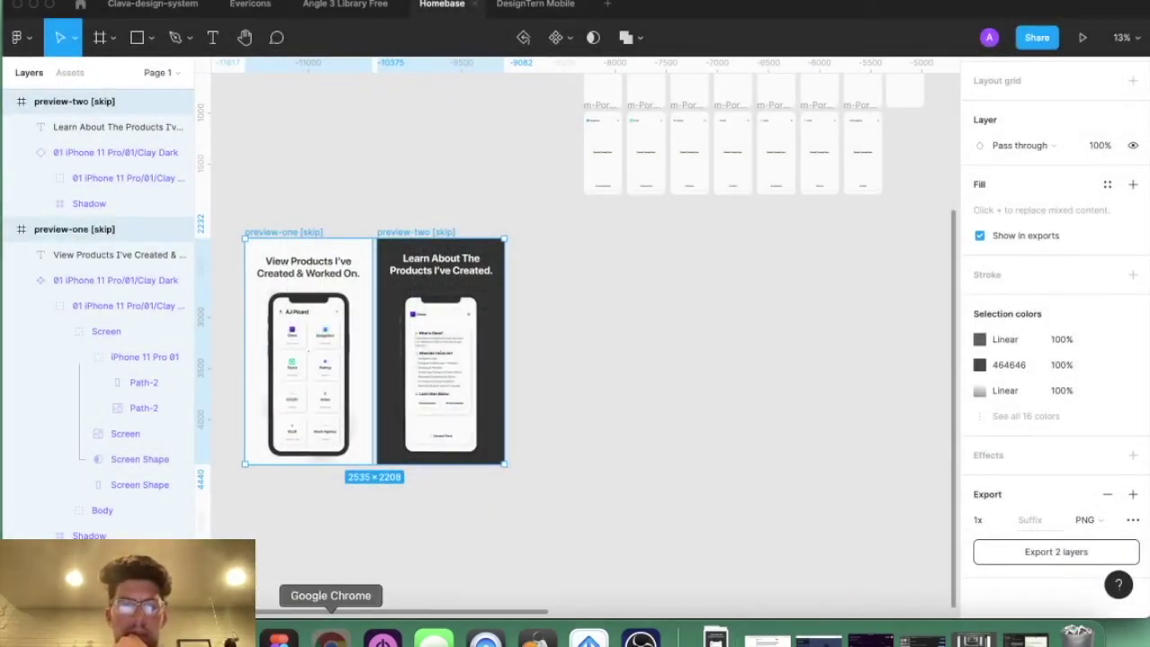
left_click(331, 638)
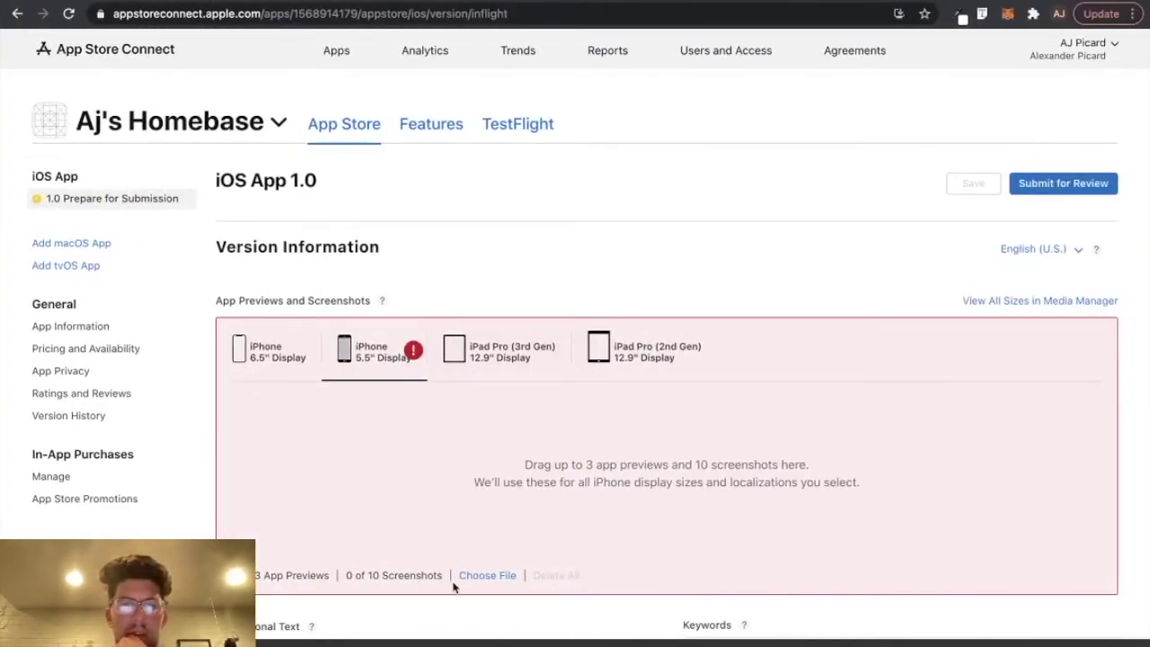
- Upload both preview PNGs to the iPhone 5.5" Display screenshots and dismiss the notice
left_click(487, 576)
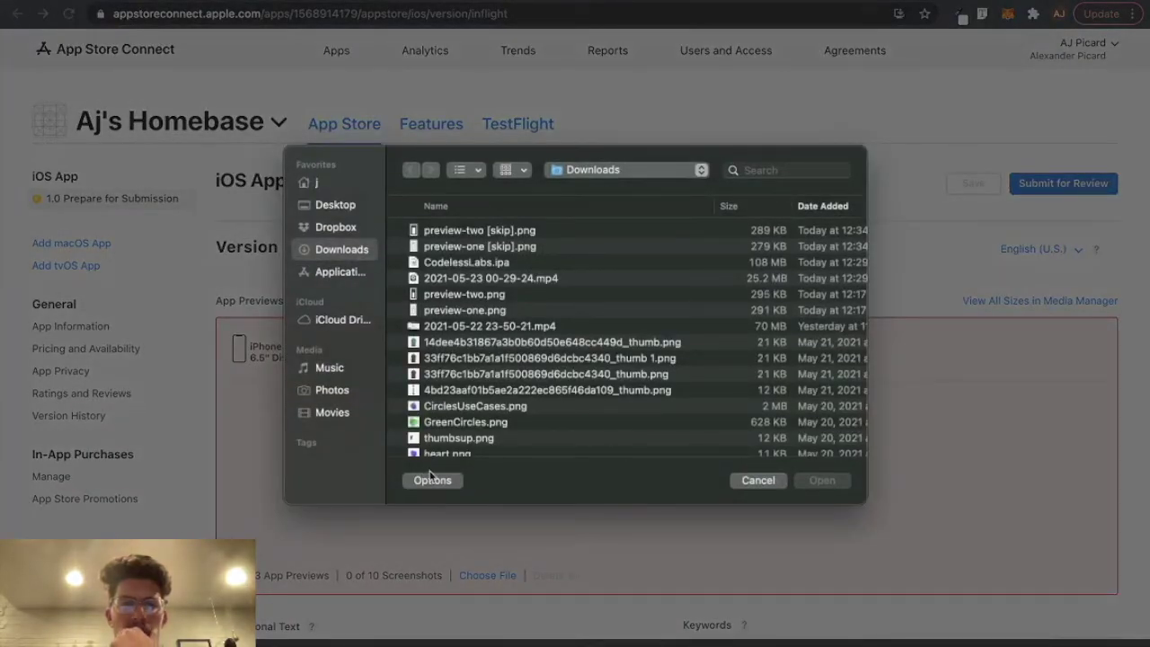
left_click(493, 242)
left_click(496, 233)
left_click(514, 246)
left_click(514, 234, "shift")
left_click(821, 482)
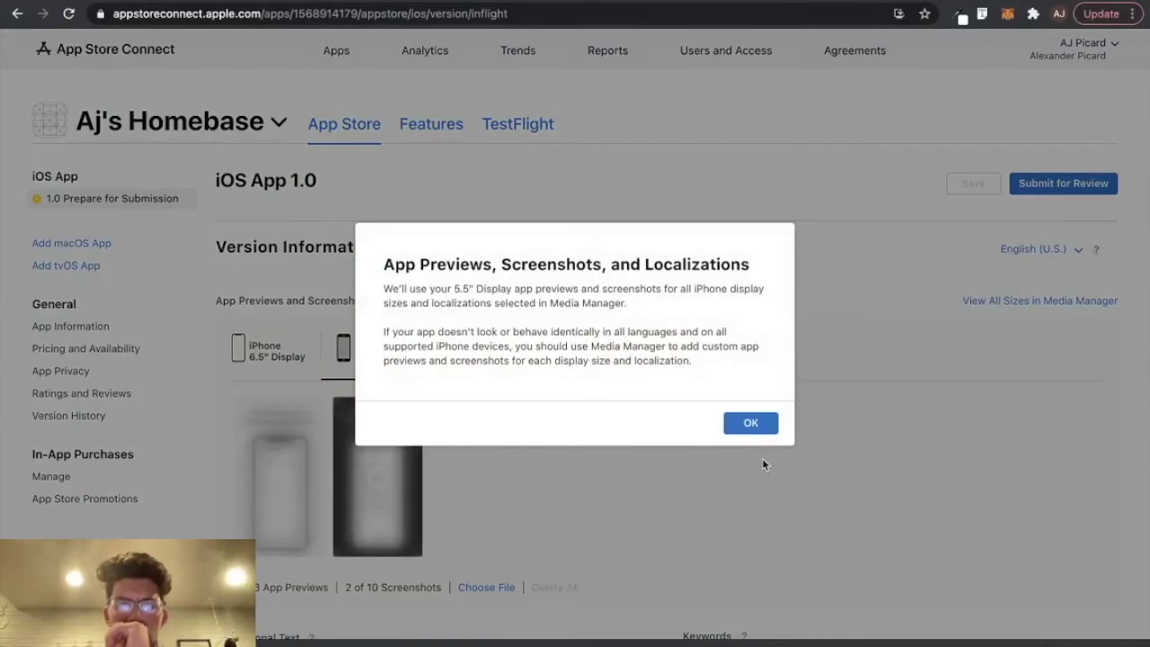
left_click(745, 423)
- Try uploading the same two PNGs to the iPhone 6.5" Display set
scroll(493, 436, "down", 1)
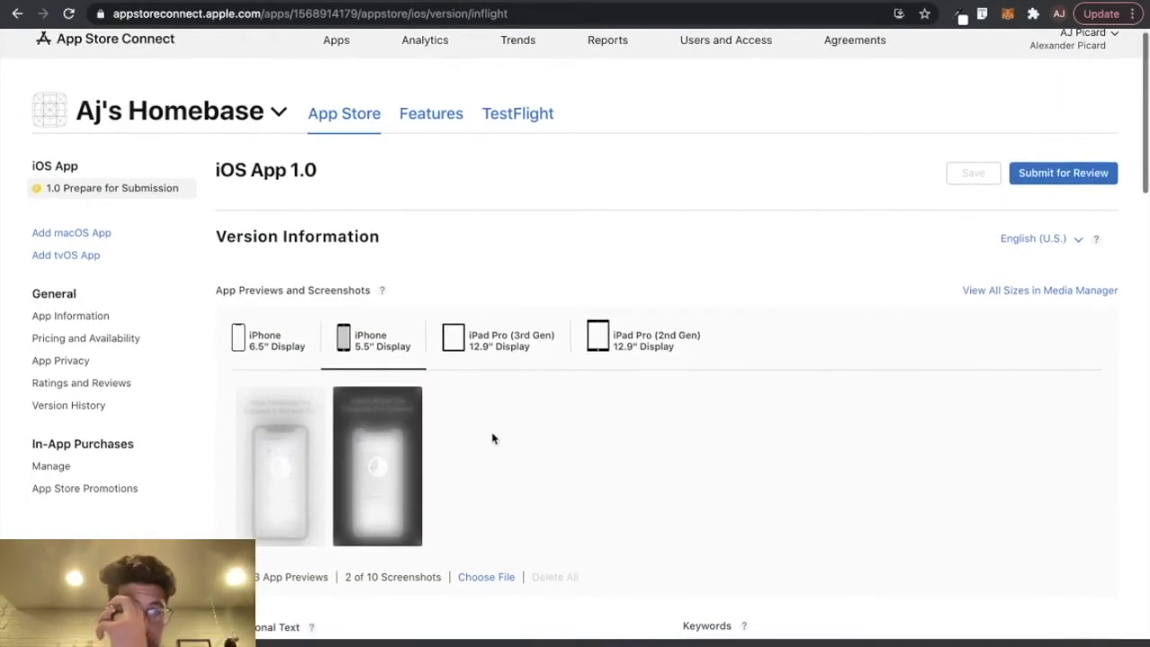
left_click(270, 346)
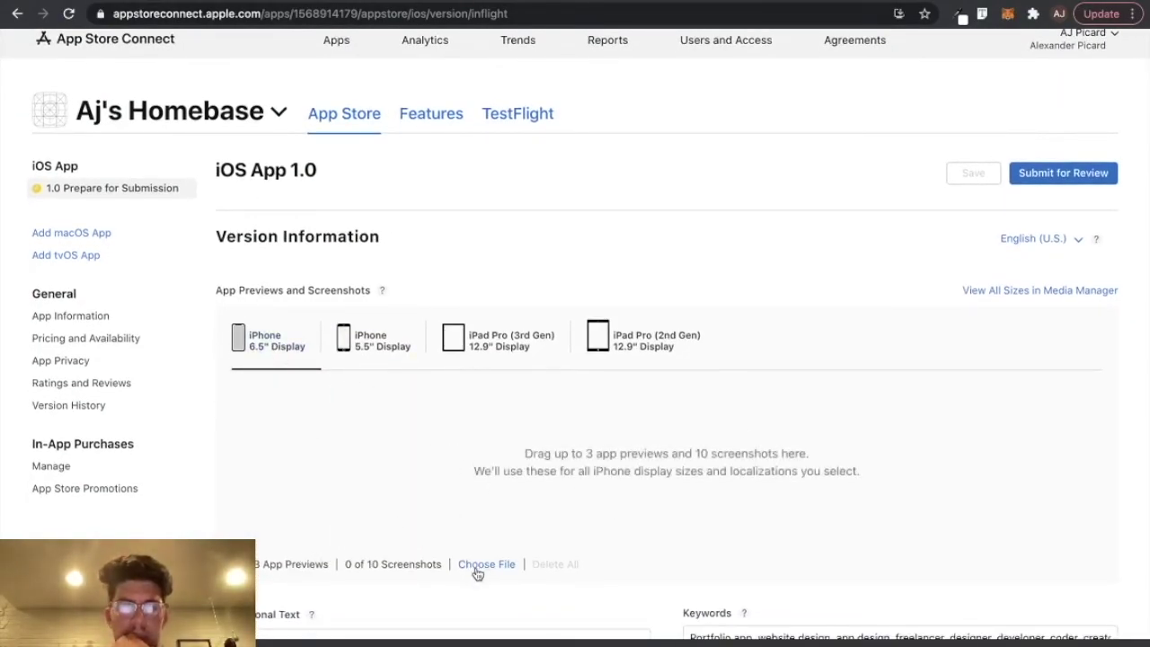
left_click(477, 568)
left_click(468, 248)
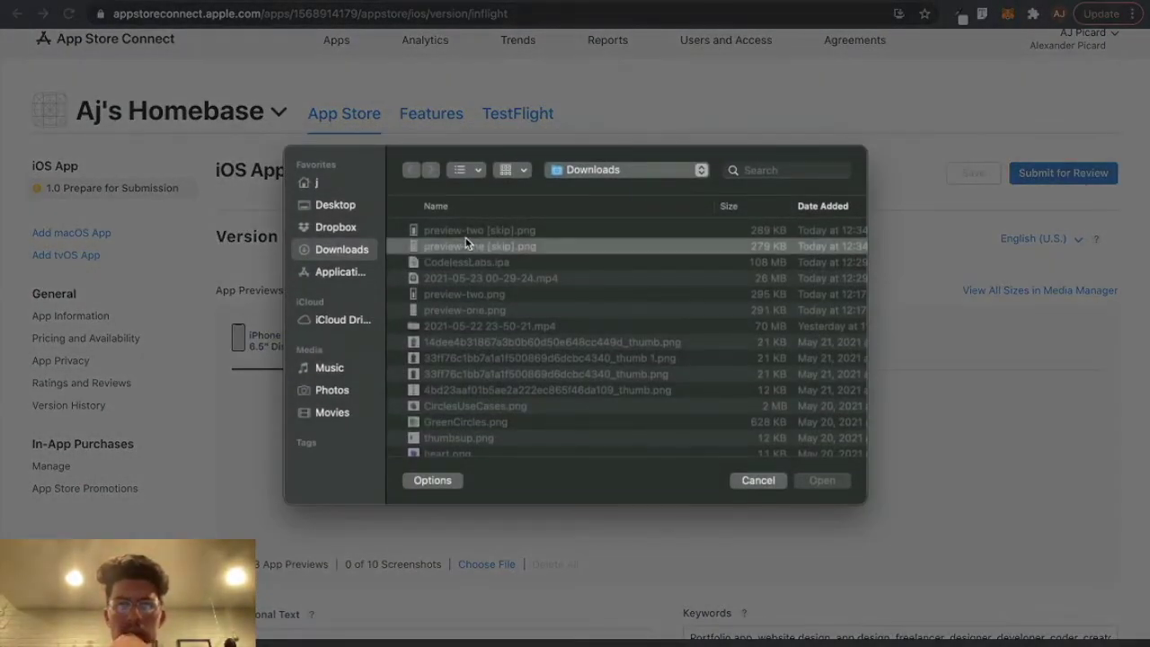
left_click(527, 231, "shift")
left_click(816, 482)
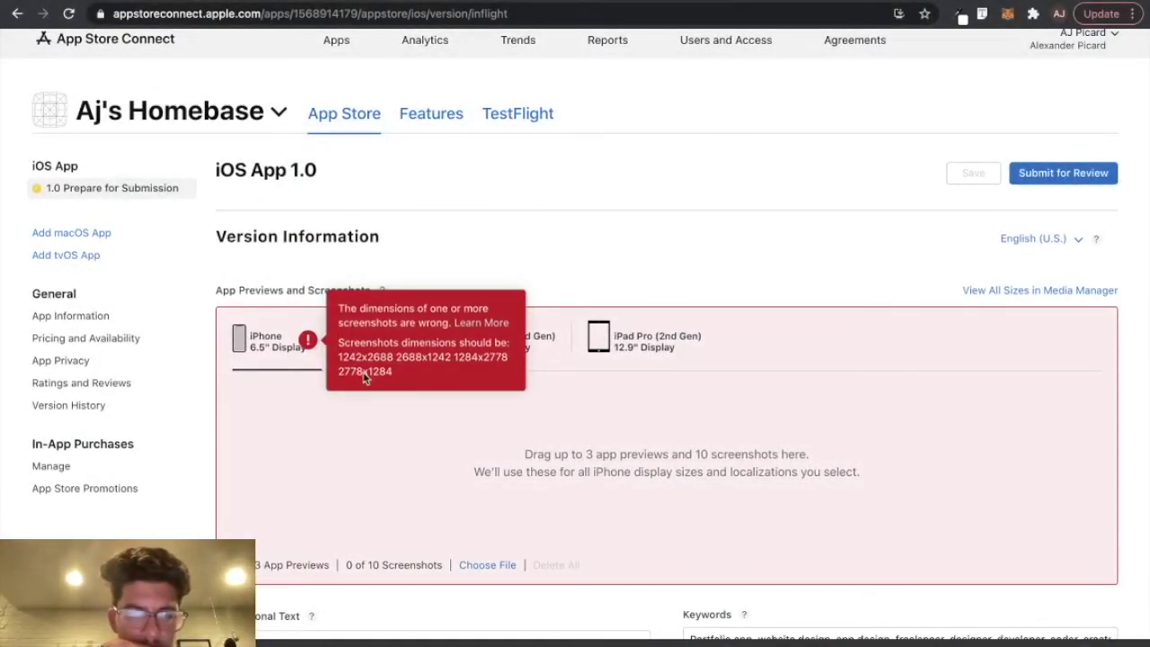
- Nudge the preview phone and headings down in Figma, then undo the last two changes
key("ctrl+Left")
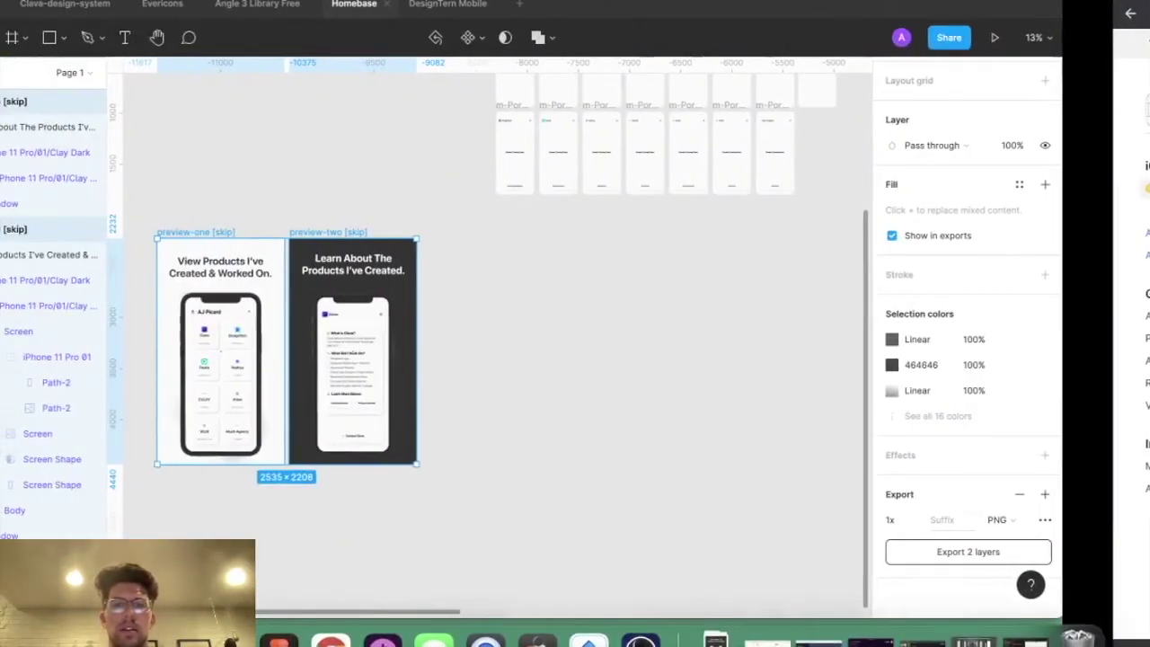
left_click(495, 403)
left_click(435, 354)
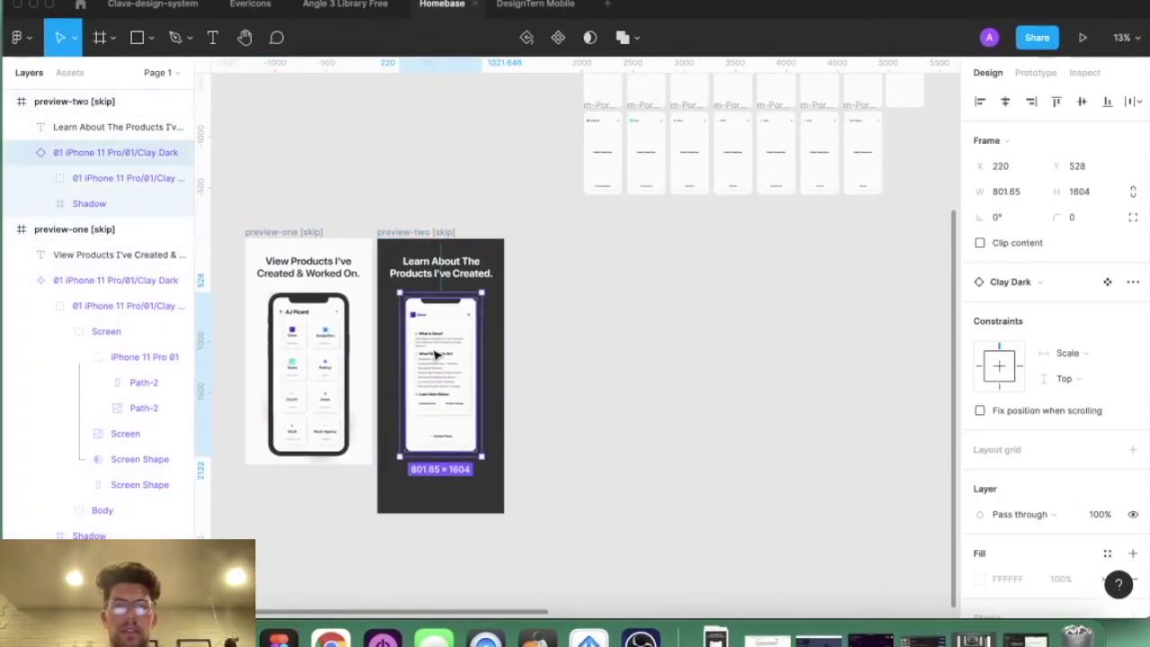
key("shift+Down")
key("shift+Down")
key("shift+Down")
key("shift+Down")
left_click(308, 359)
left_click(422, 267)
key("shift+Down")
key("shift+Down")
left_click(332, 265)
left_click(409, 267)
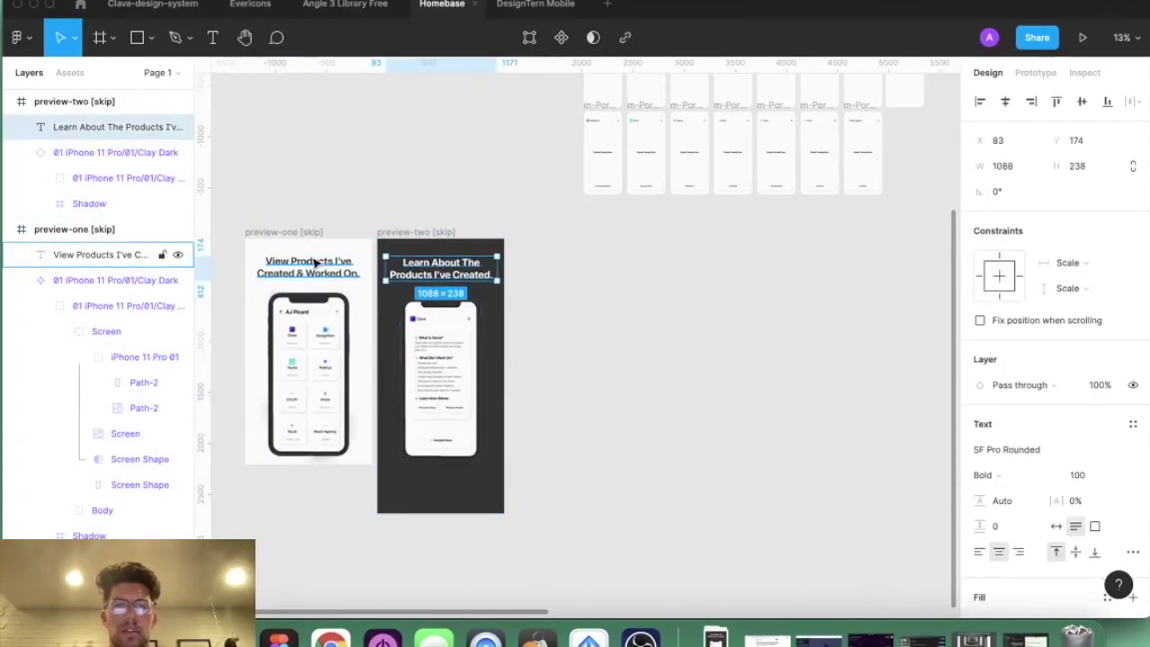
key("super+z")
key("super+z")
key("super+z")
key("super+z")
key("super+z")
key("super+z")
key("super+z")
key("super+z")
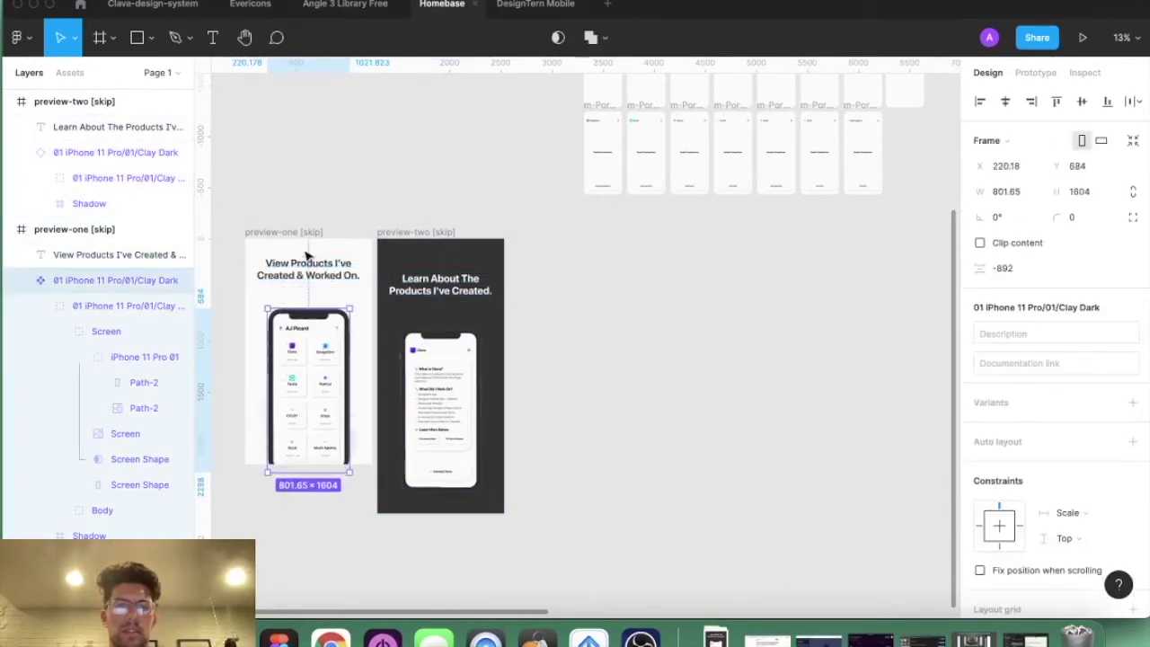
key("super+z")
key("super+z")
key("super+z")
key("super+z")
key("super+z")
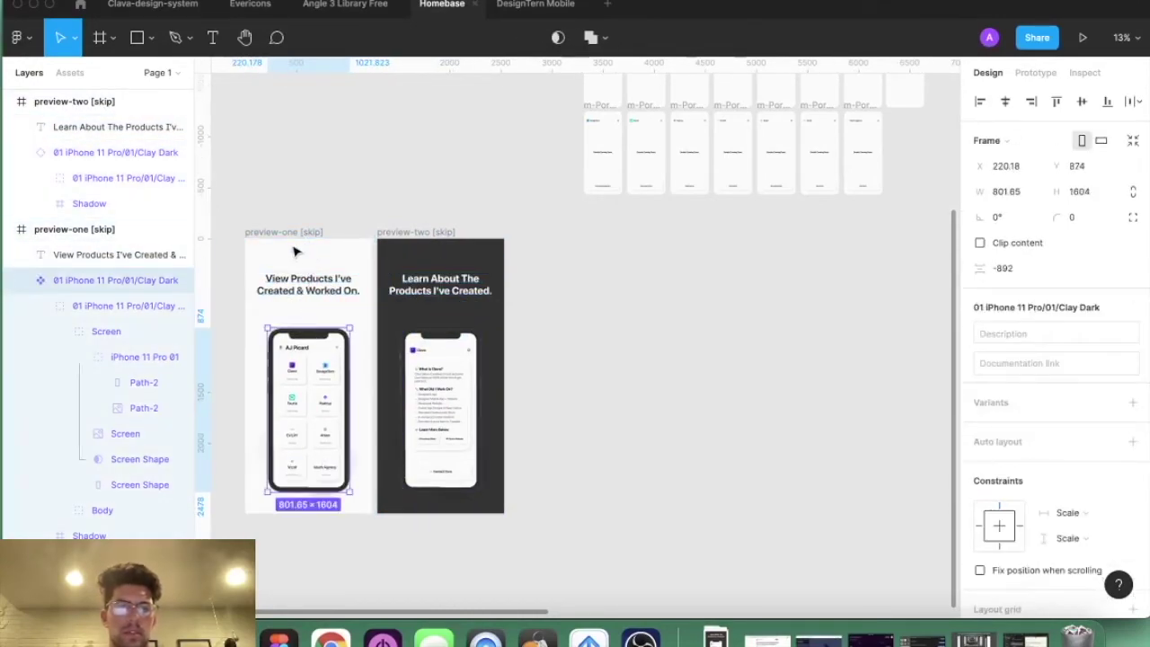
- Set the preview-two frame width to 1242
left_click(286, 232)
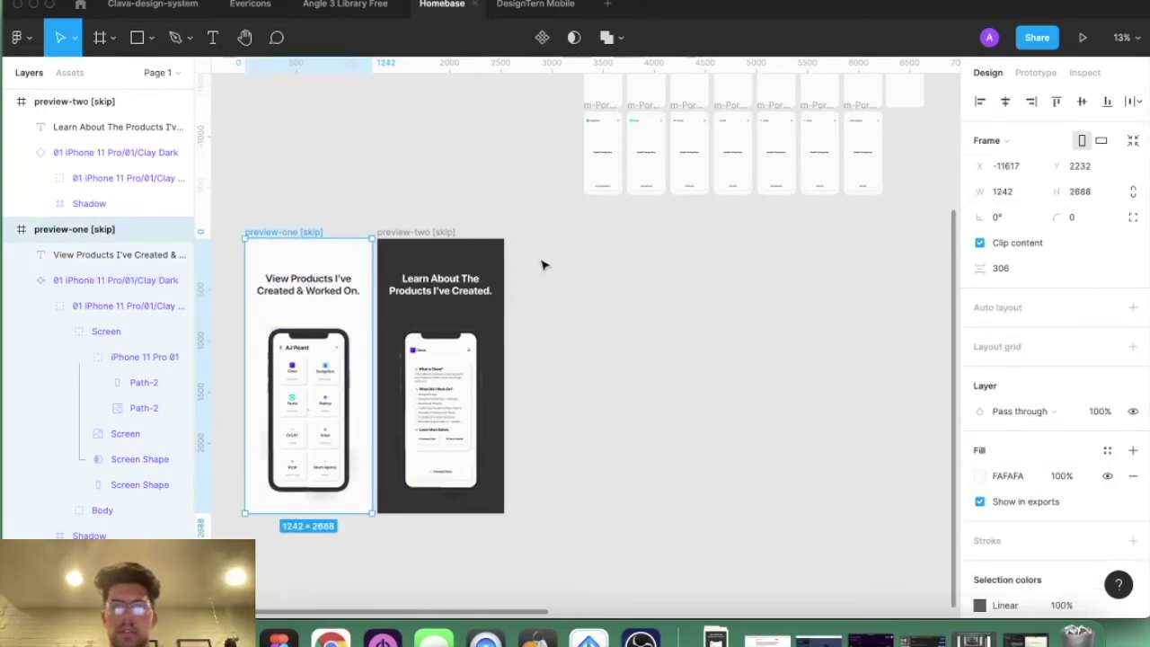
left_click(564, 287)
left_click(416, 232)
left_click(1002, 191)
type("1242")
left_click(800, 324)
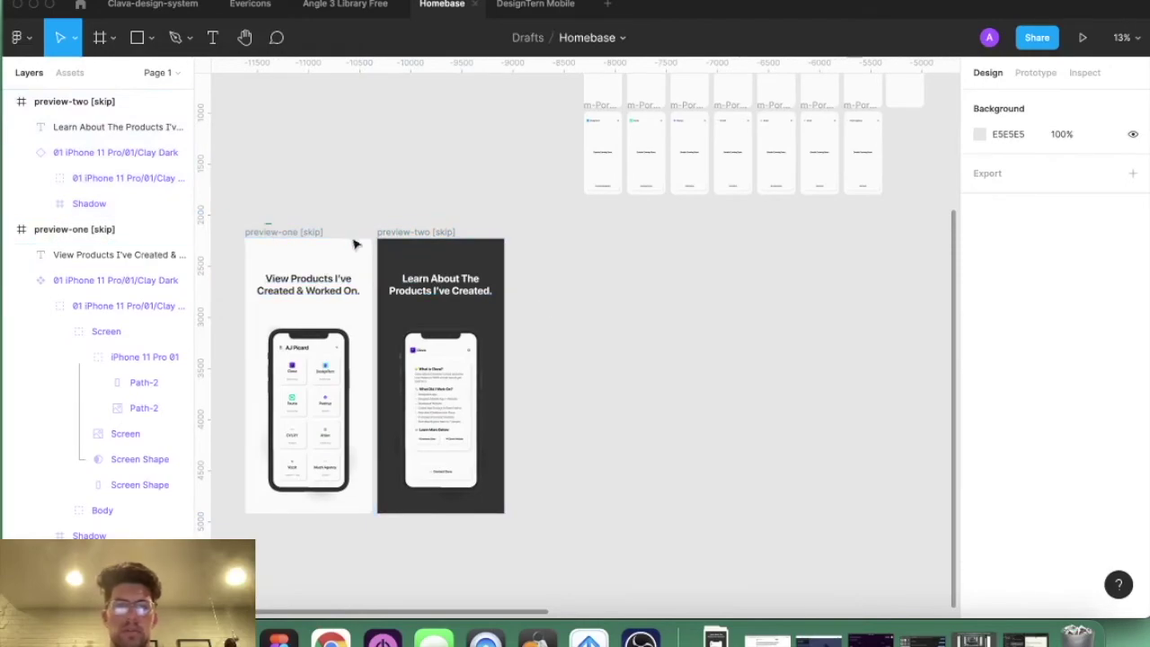
- Export both preview frames as PNGs to Downloads, replacing the earlier files
left_click(285, 236)
left_click(416, 232, "shift")
scroll(1013, 570, "down", 5)
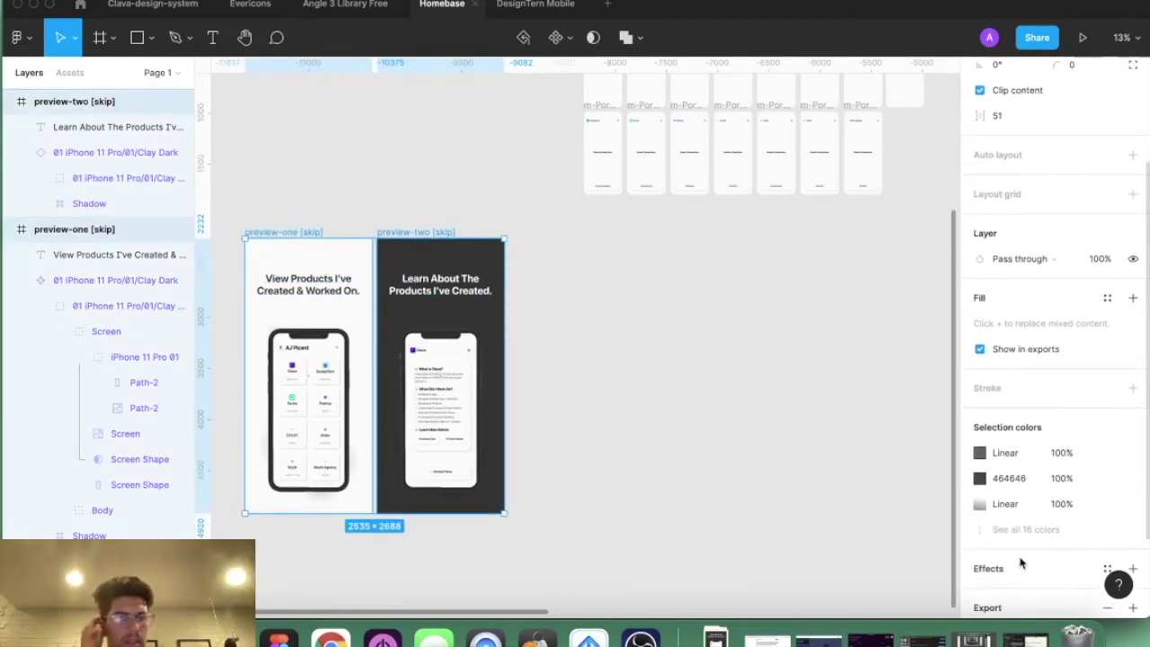
scroll(1033, 596, "down", 1)
left_click(992, 590)
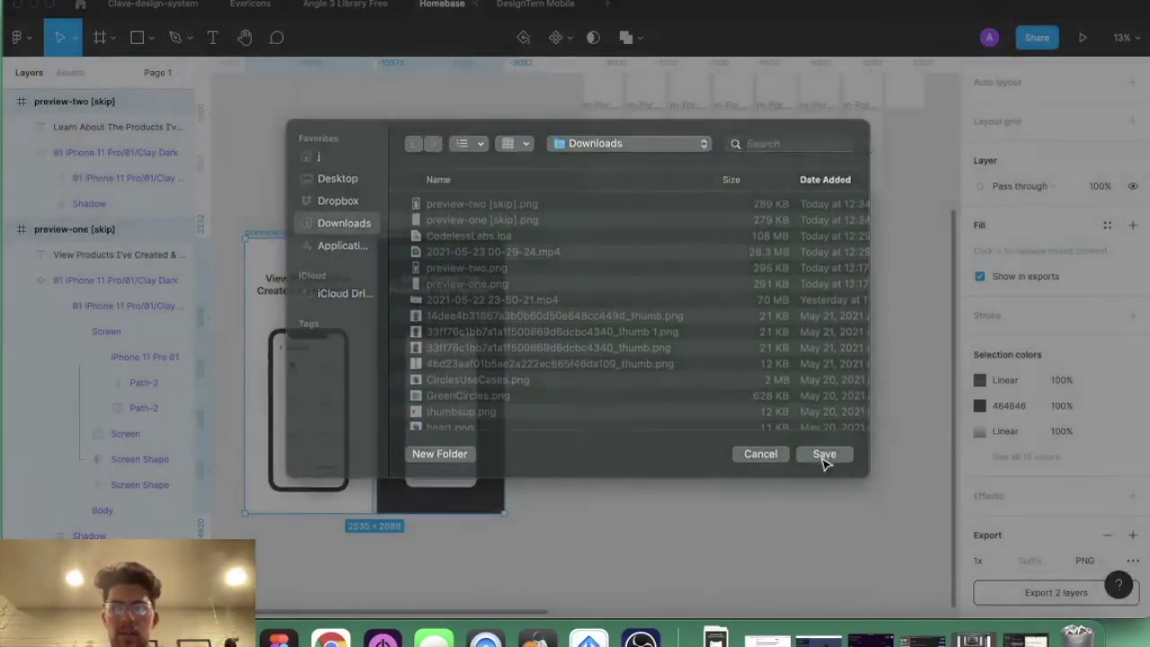
left_click(824, 454)
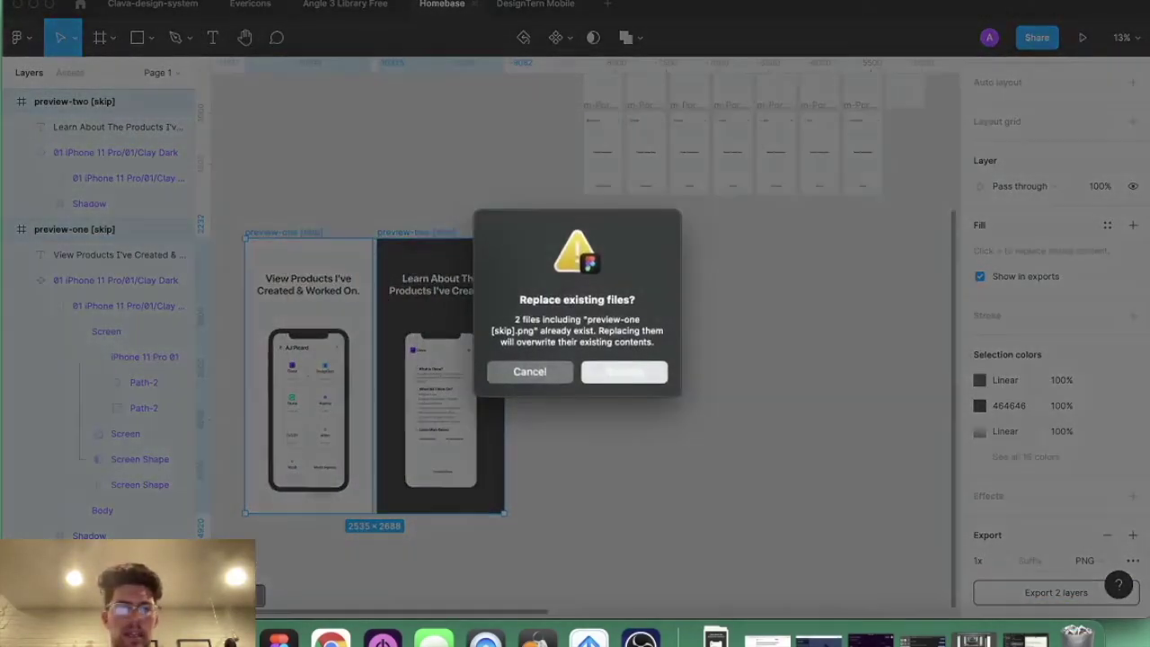
left_click(623, 372)
left_click(331, 639)
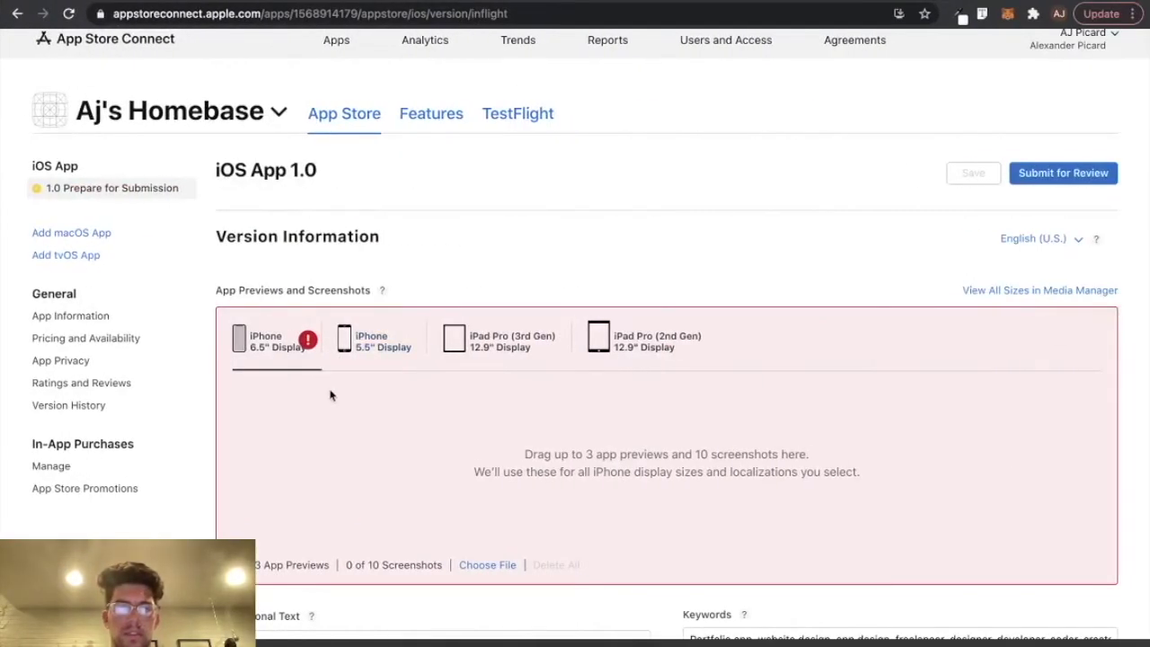
- Upload the preview-one and preview-two PNGs to the 6.5" Display set and acknowledge the notice
left_click(474, 565)
left_click(446, 244)
left_click(462, 232, "shift")
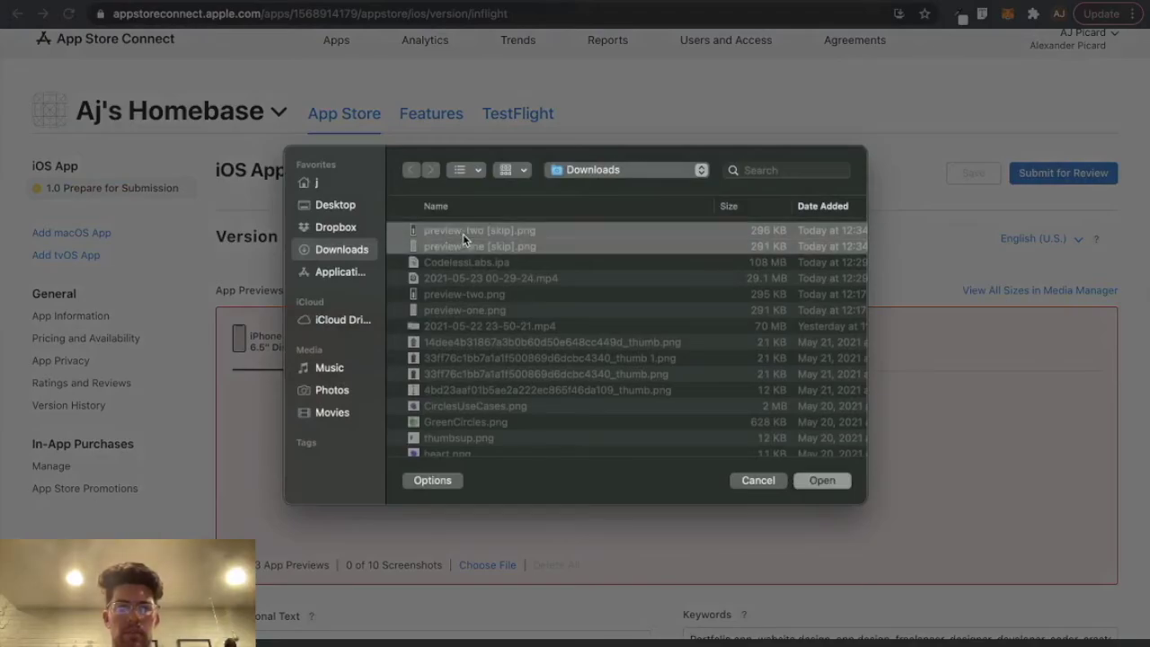
key("Return")
left_click(746, 427)
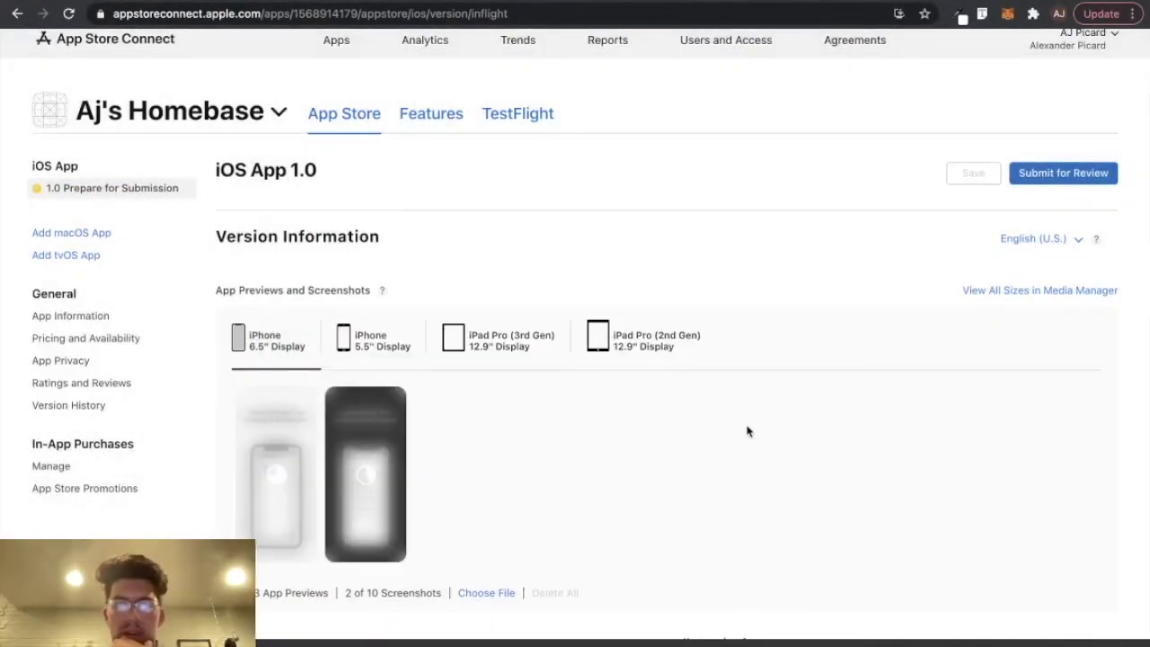
- Compare the 5.5" and 6.5" screenshot sets to confirm both uploads
left_click(357, 351)
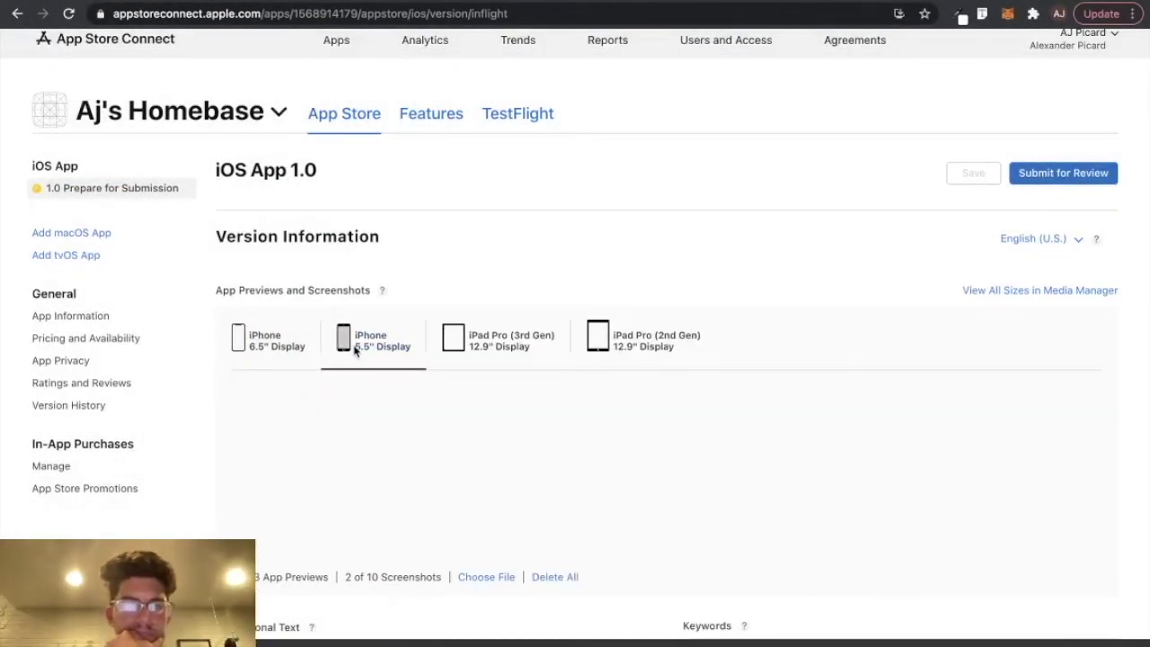
left_click(286, 342)
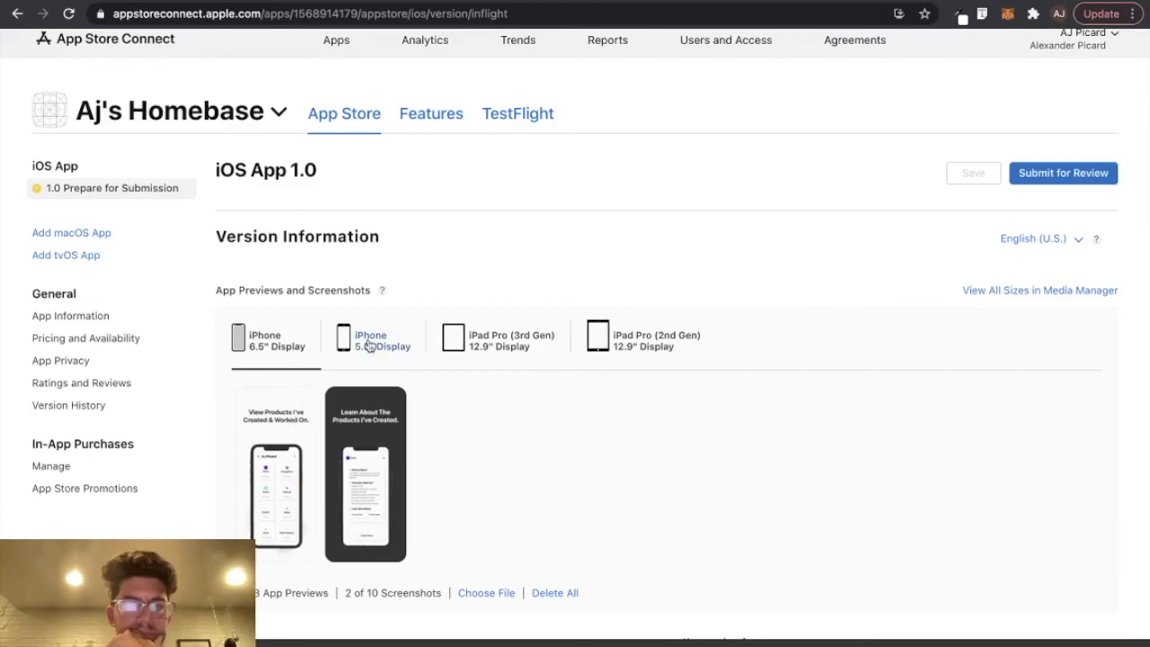
scroll(706, 387, "down", 10)
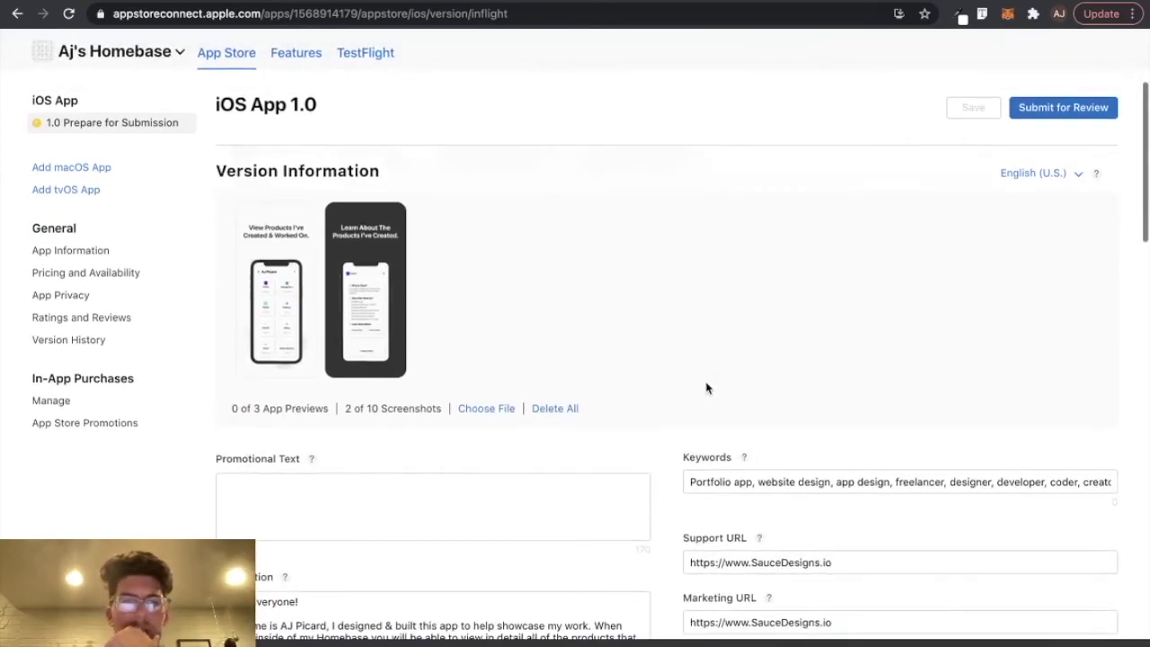
scroll(701, 380, "up", 10)
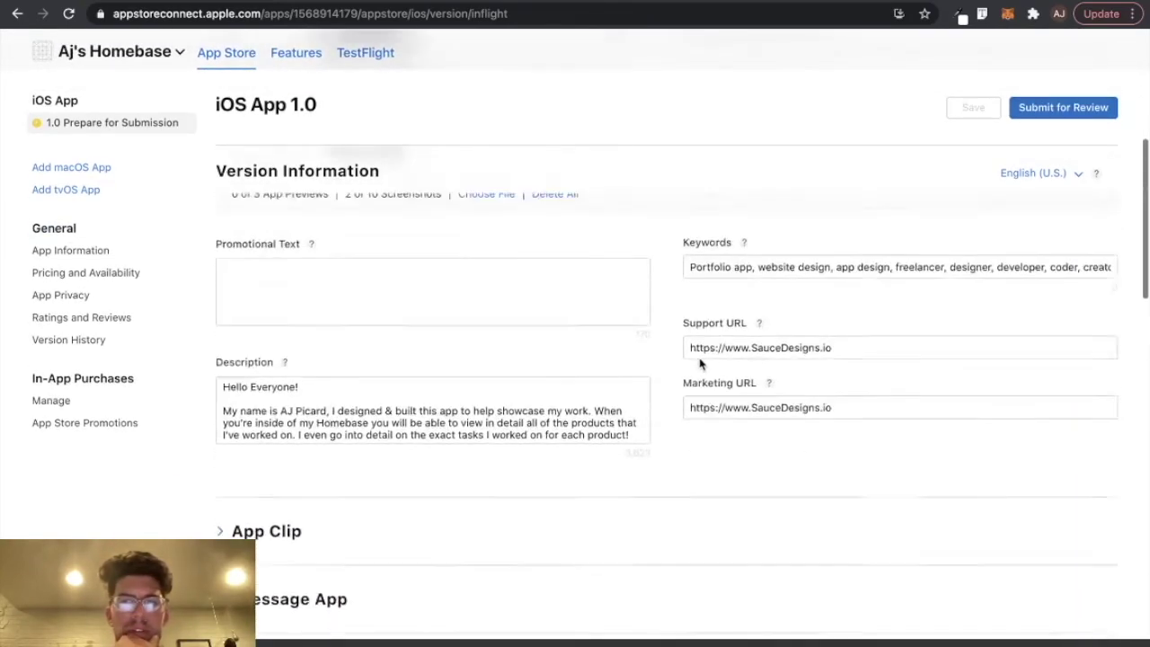
scroll(691, 368, "up", 1)
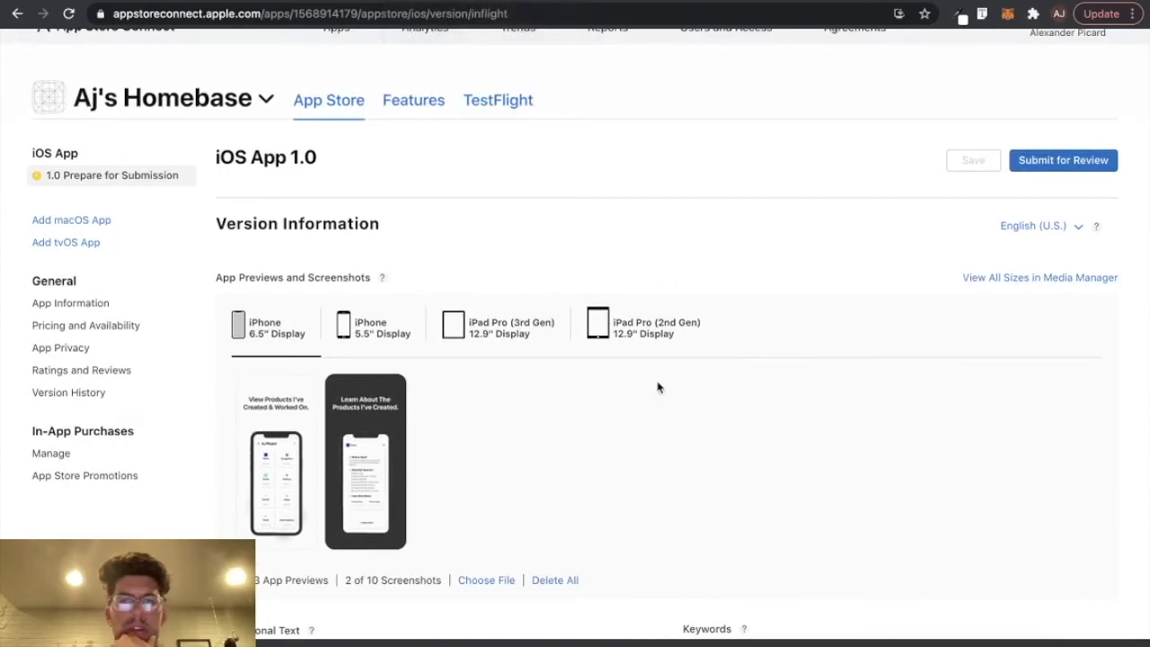
key("ctrl+Left")
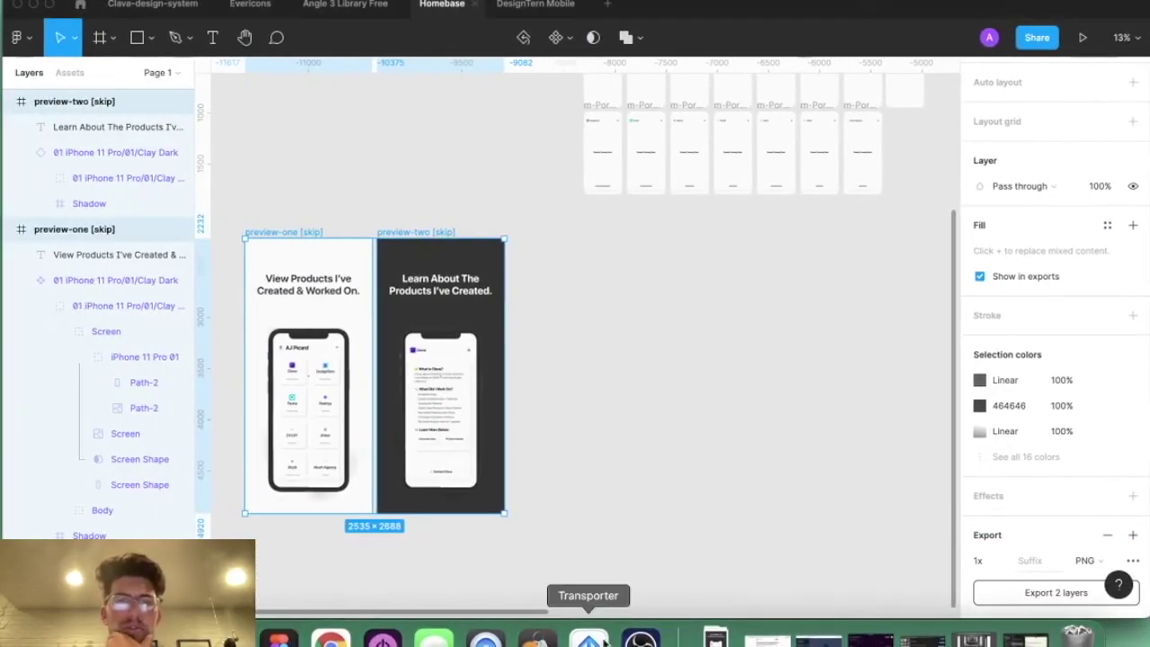
left_click(606, 642)
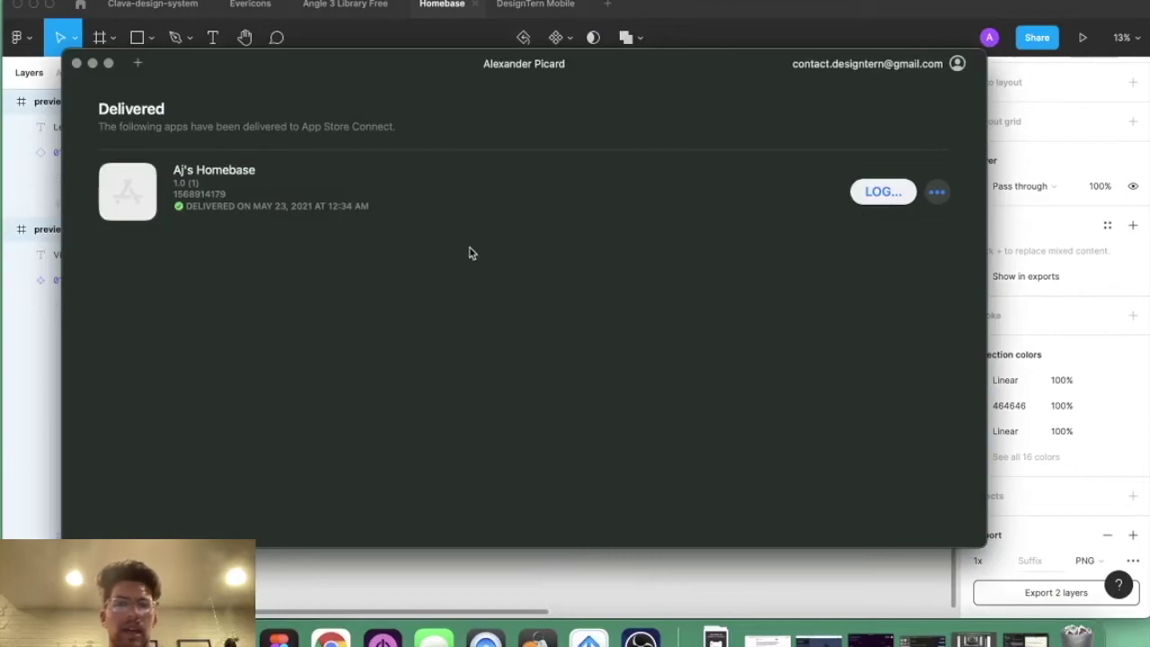
key("ctrl+Right")
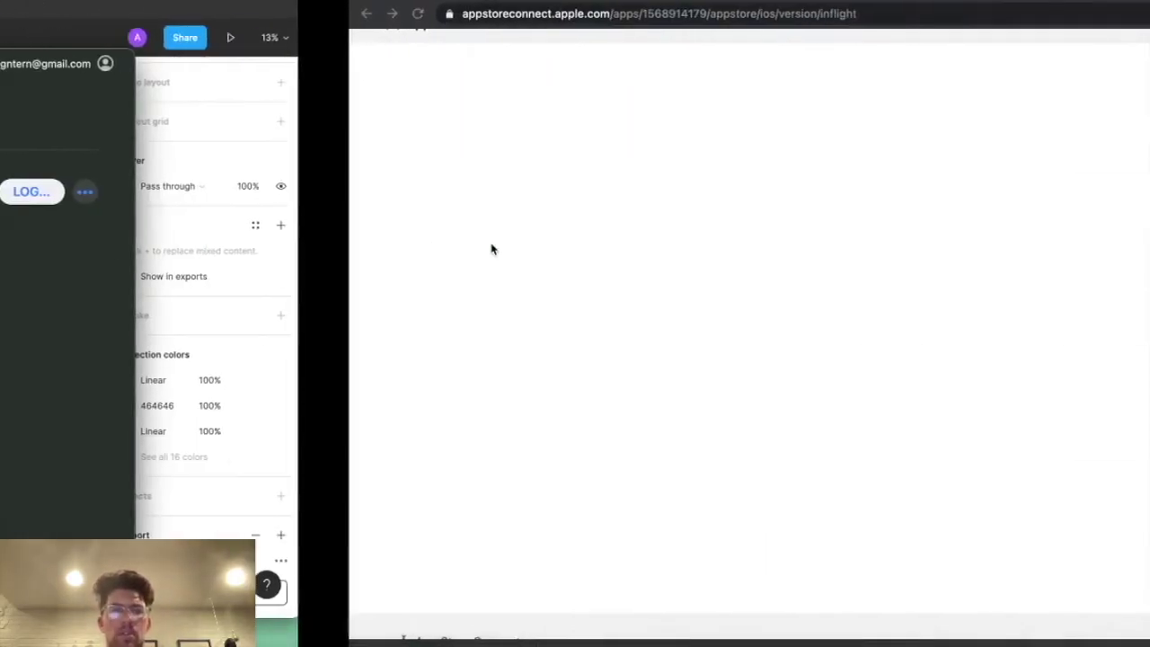
scroll(580, 451, "down", 8)
scroll(581, 448, "down", 1)
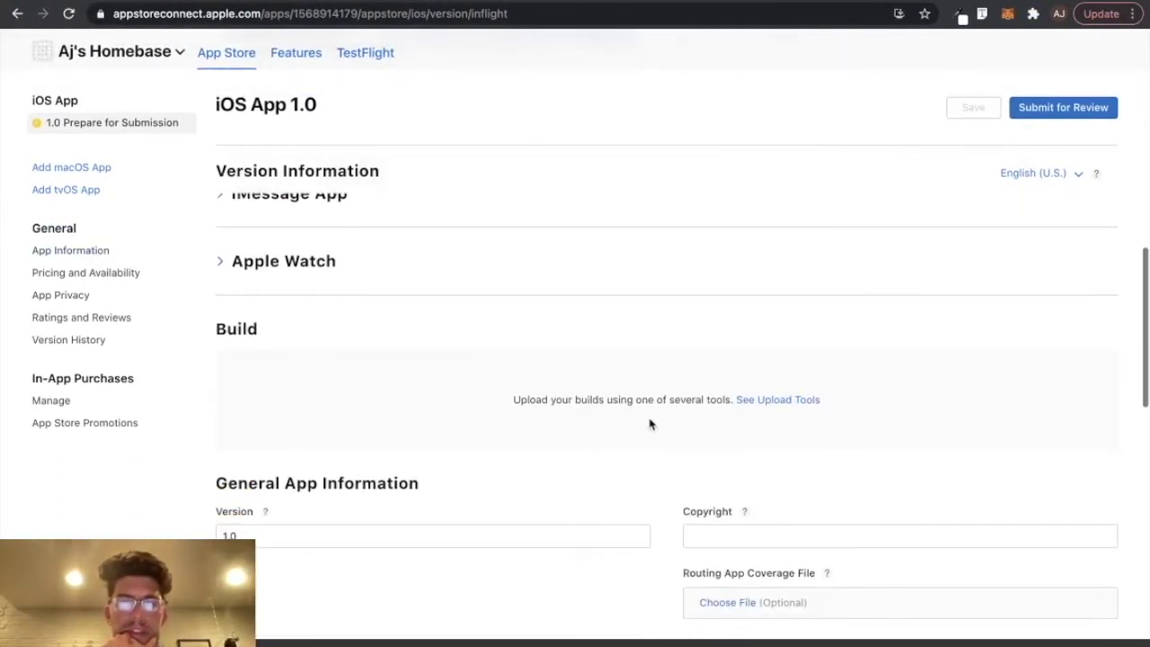
left_click_drag(486, 389, 580, 418)
left_click(588, 450)
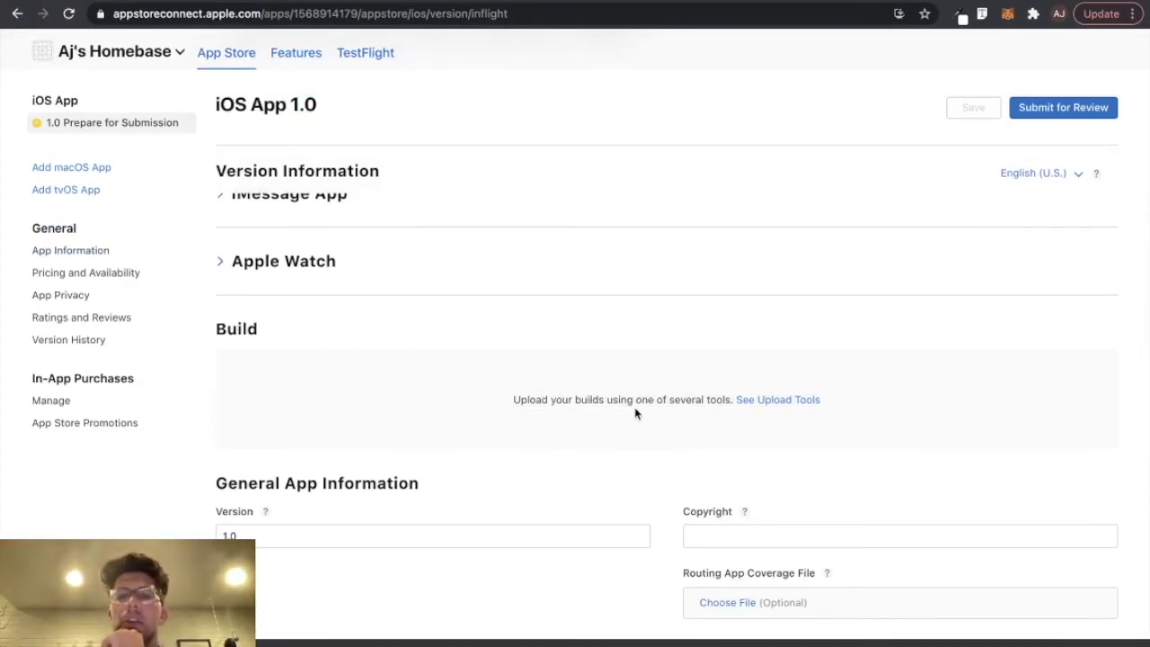
scroll(624, 429, "up", 1)
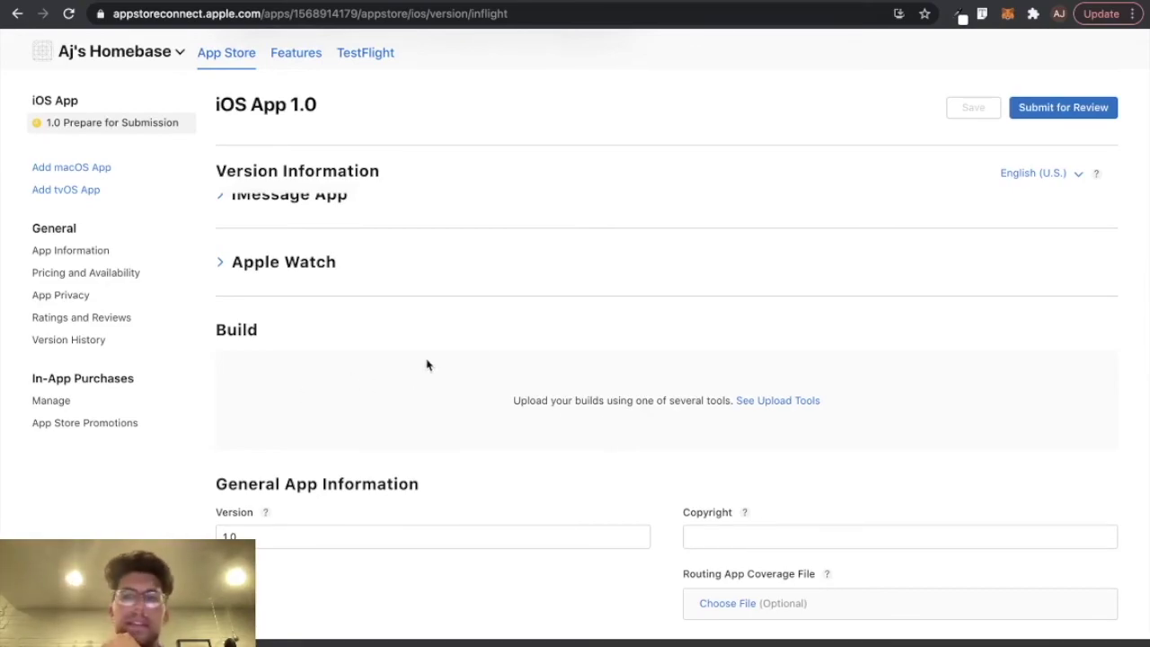
scroll(786, 240, "up", 5)
scroll(786, 240, "up", 4)
key("ctrl+Left")
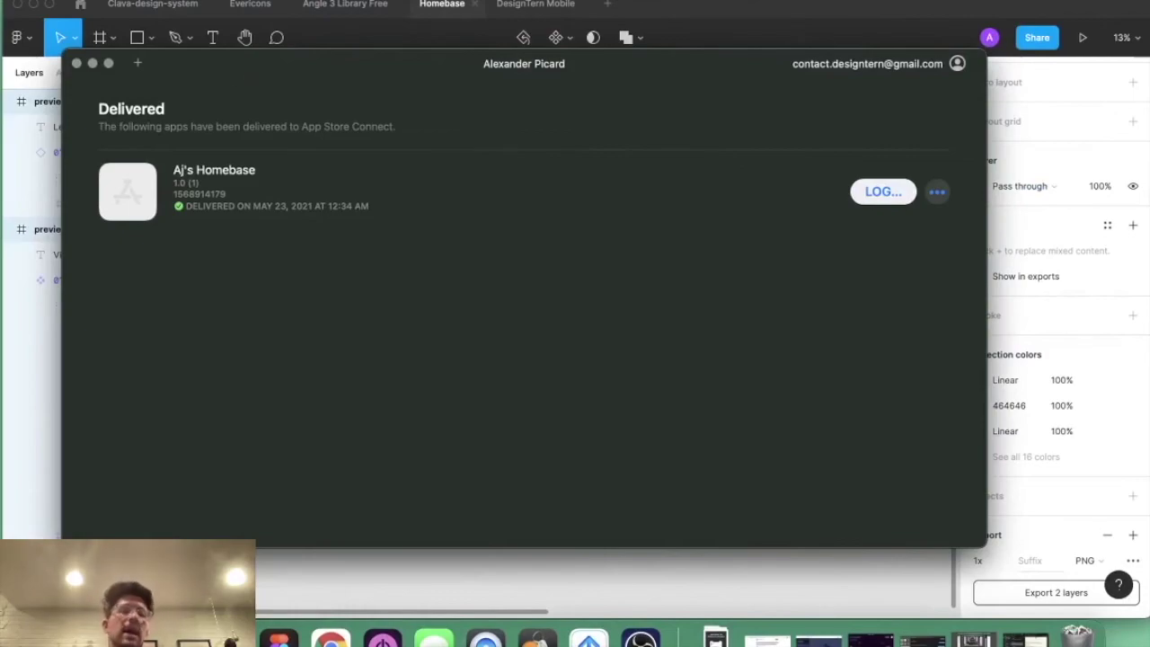
left_click(72, 1)
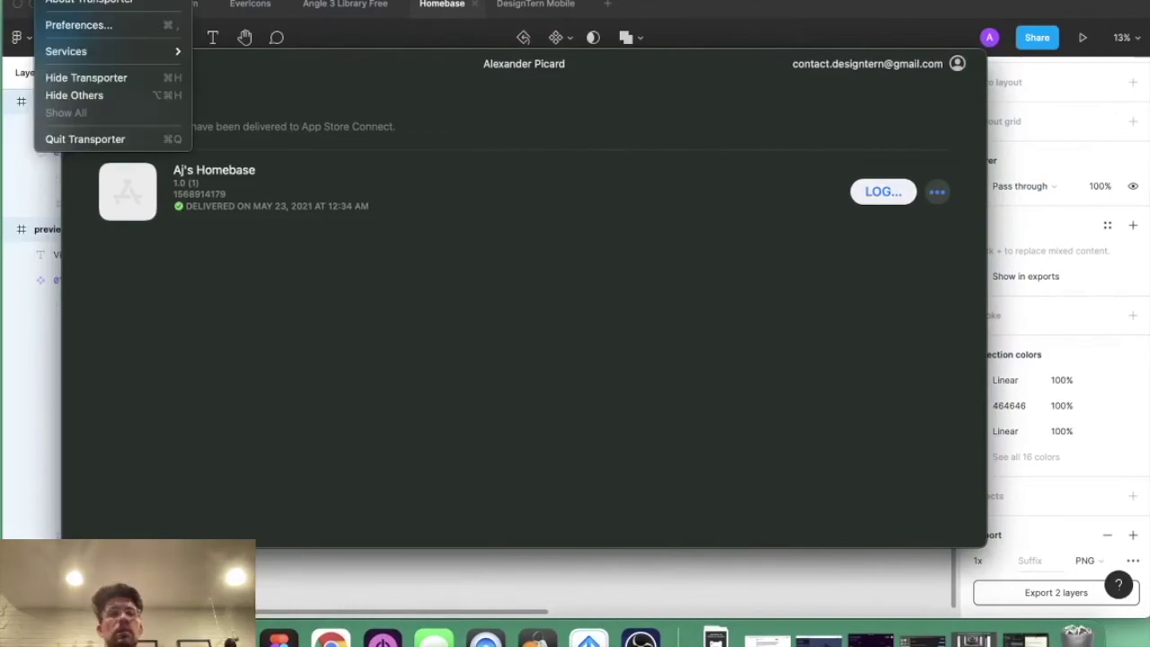
left_click(124, 140)
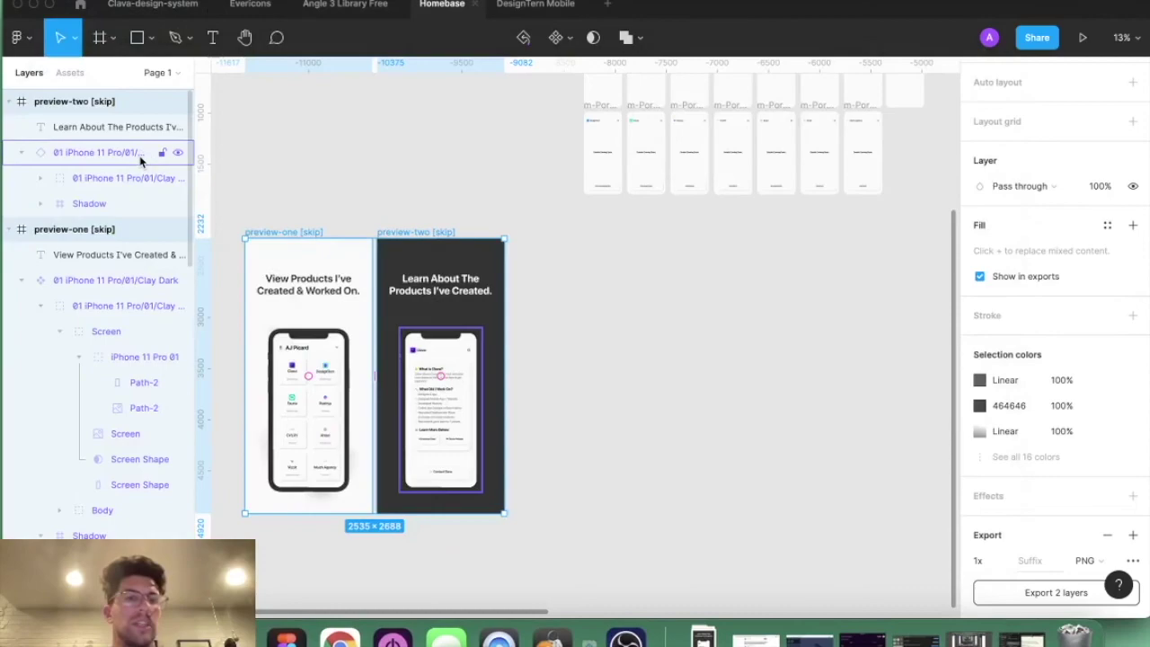